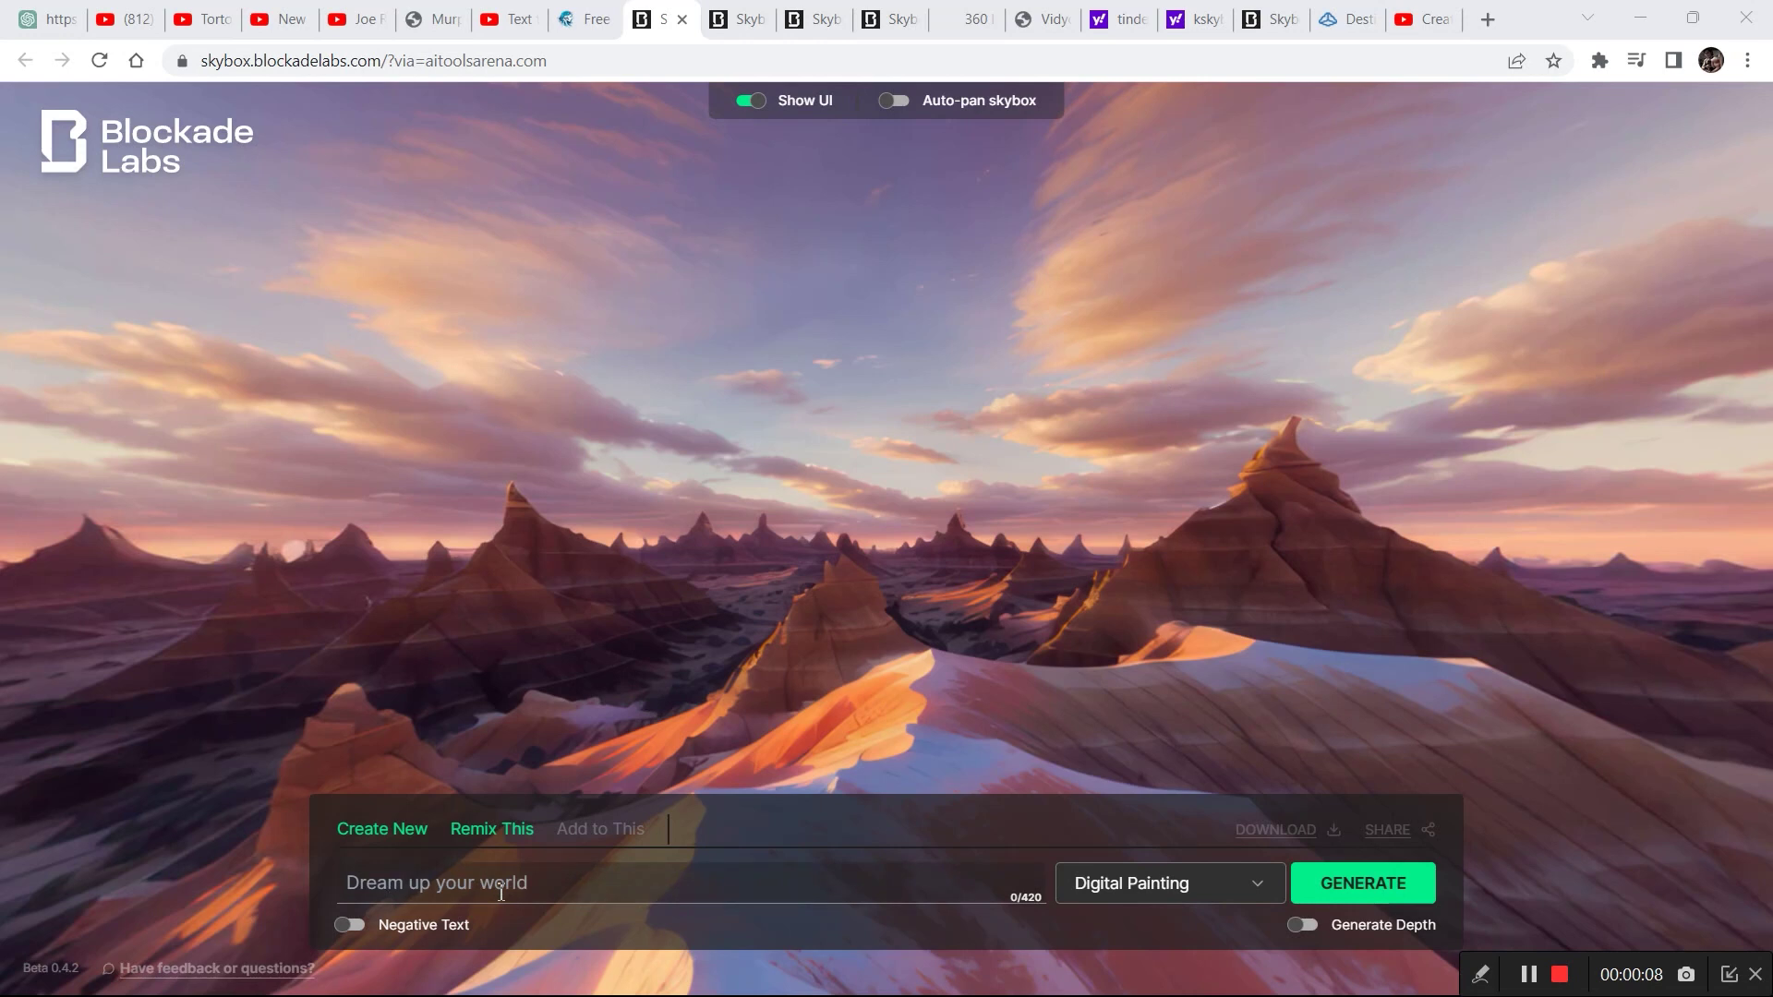
Dismiss the Create New introduction and pick the Cyberpunk art style for the cave prompt
{"action": "left_click", "coordinate": [1337, 887]}
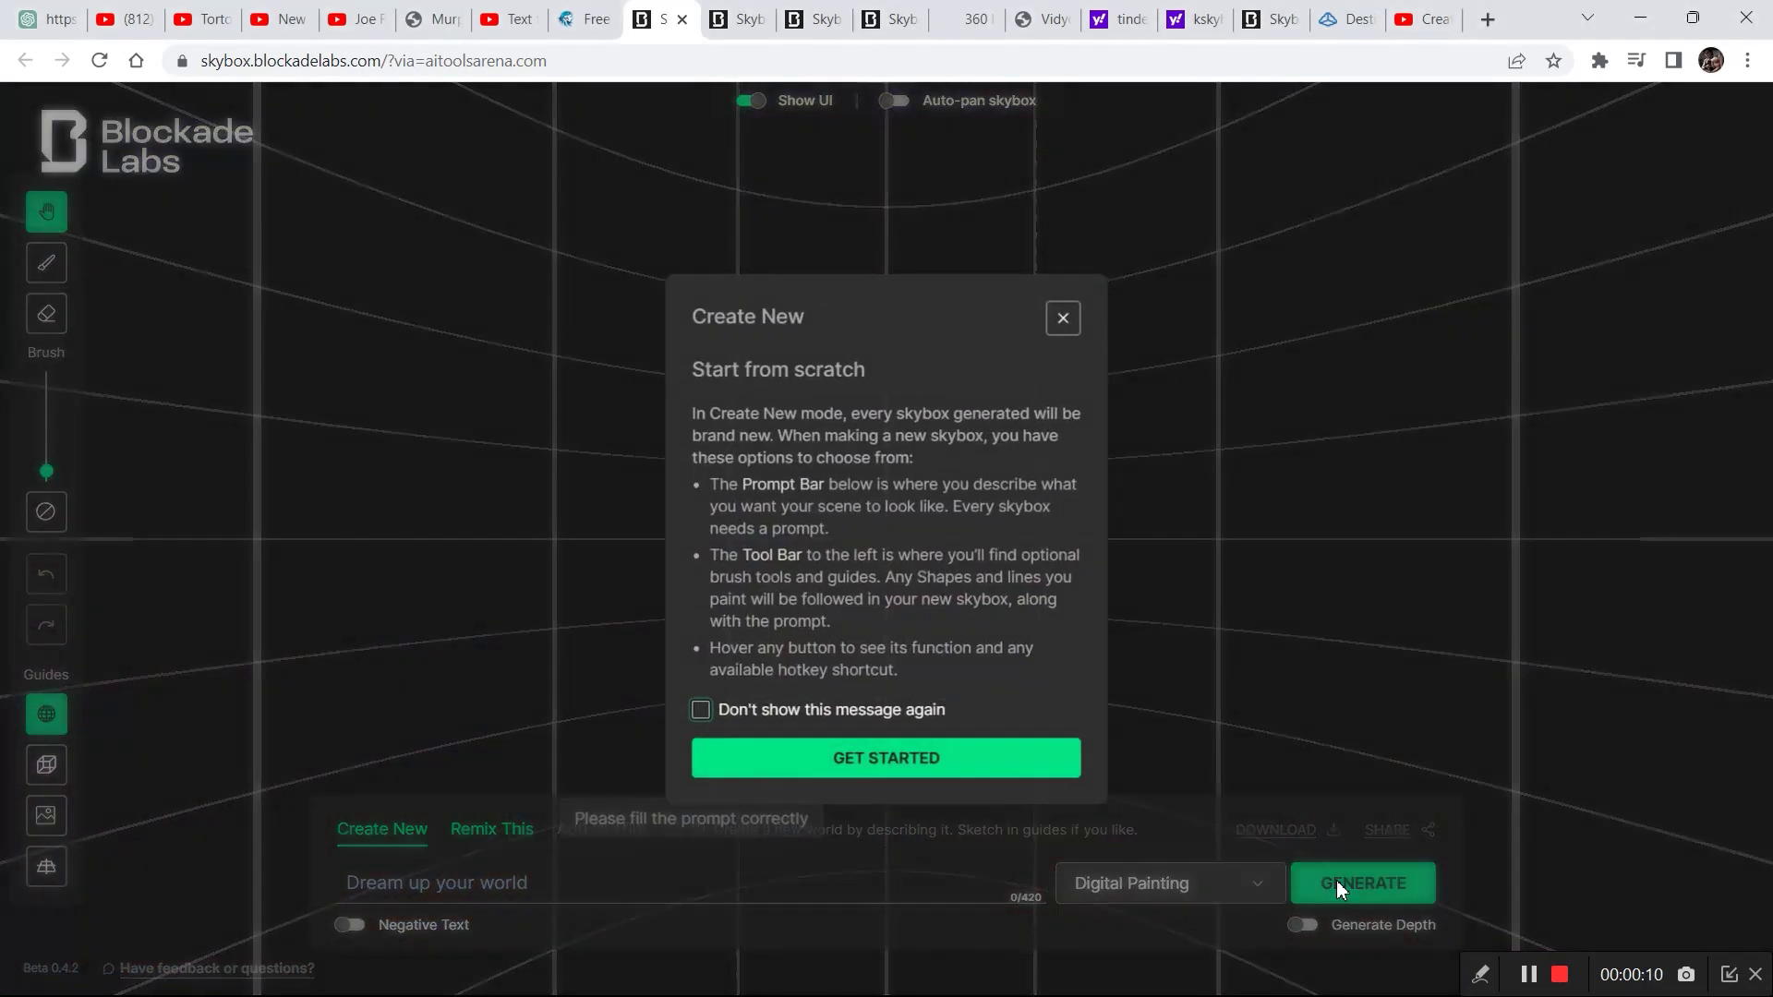
{"action": "left_click", "coordinate": [1071, 310]}
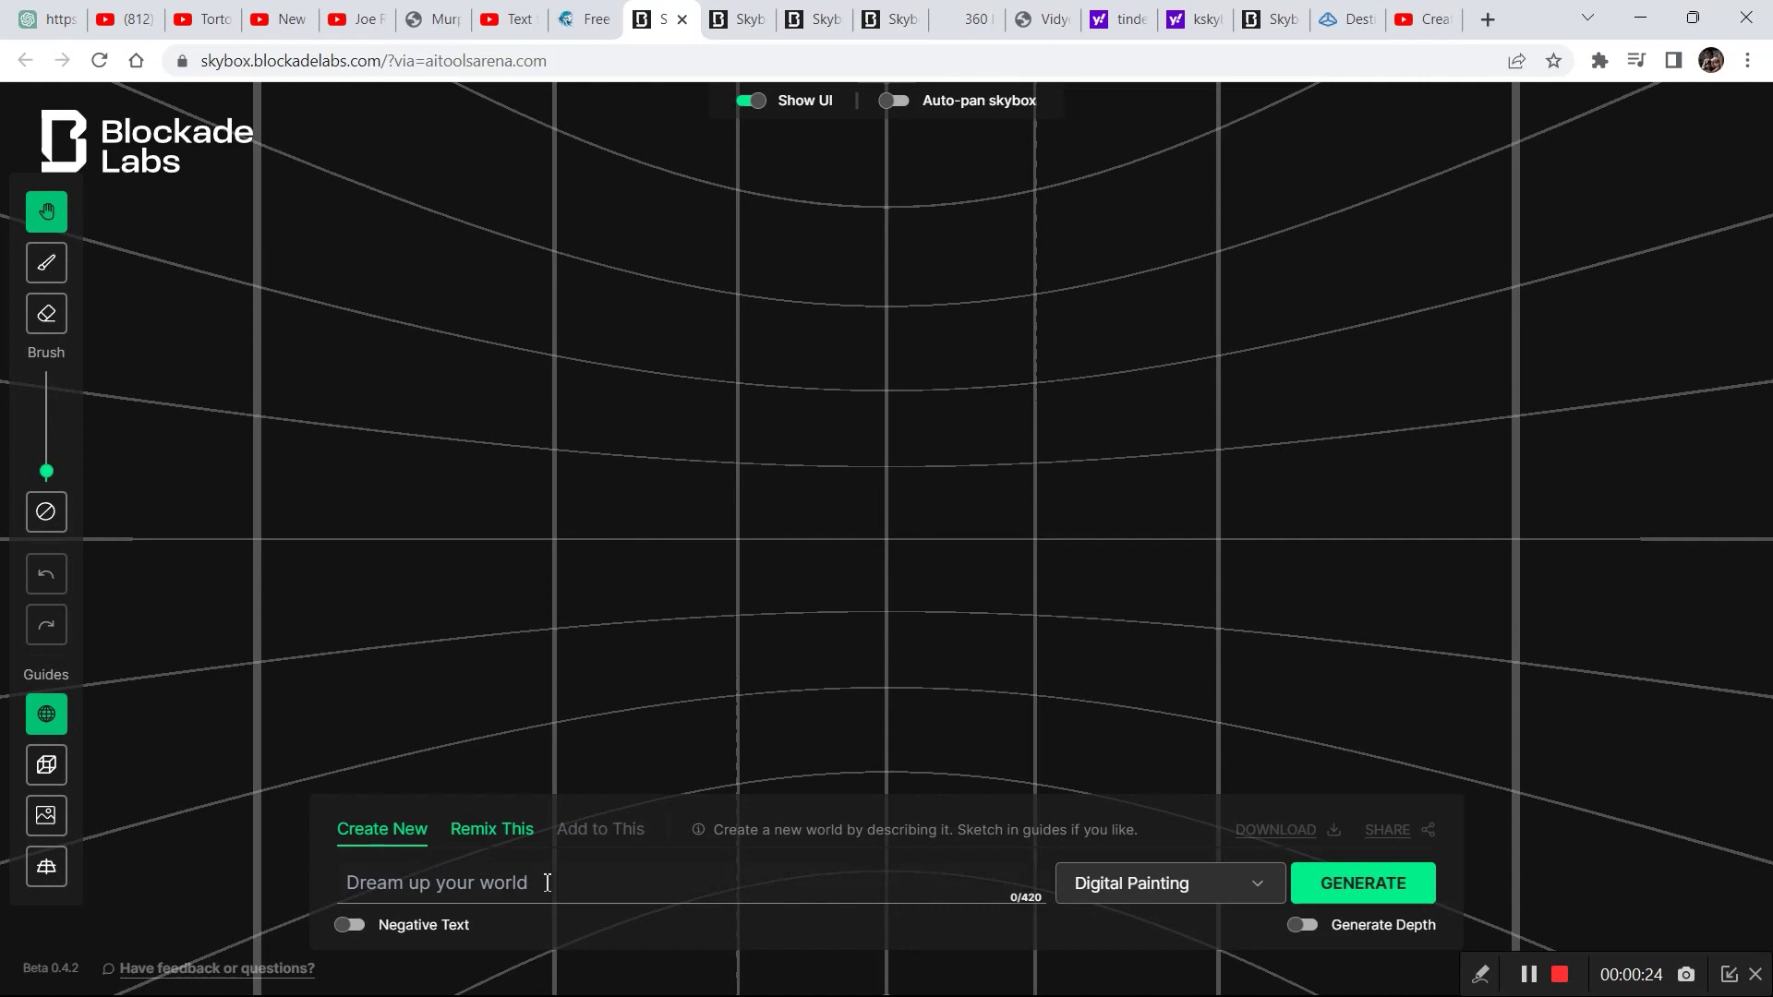
{"action": "left_click", "coordinate": [1166, 901]}
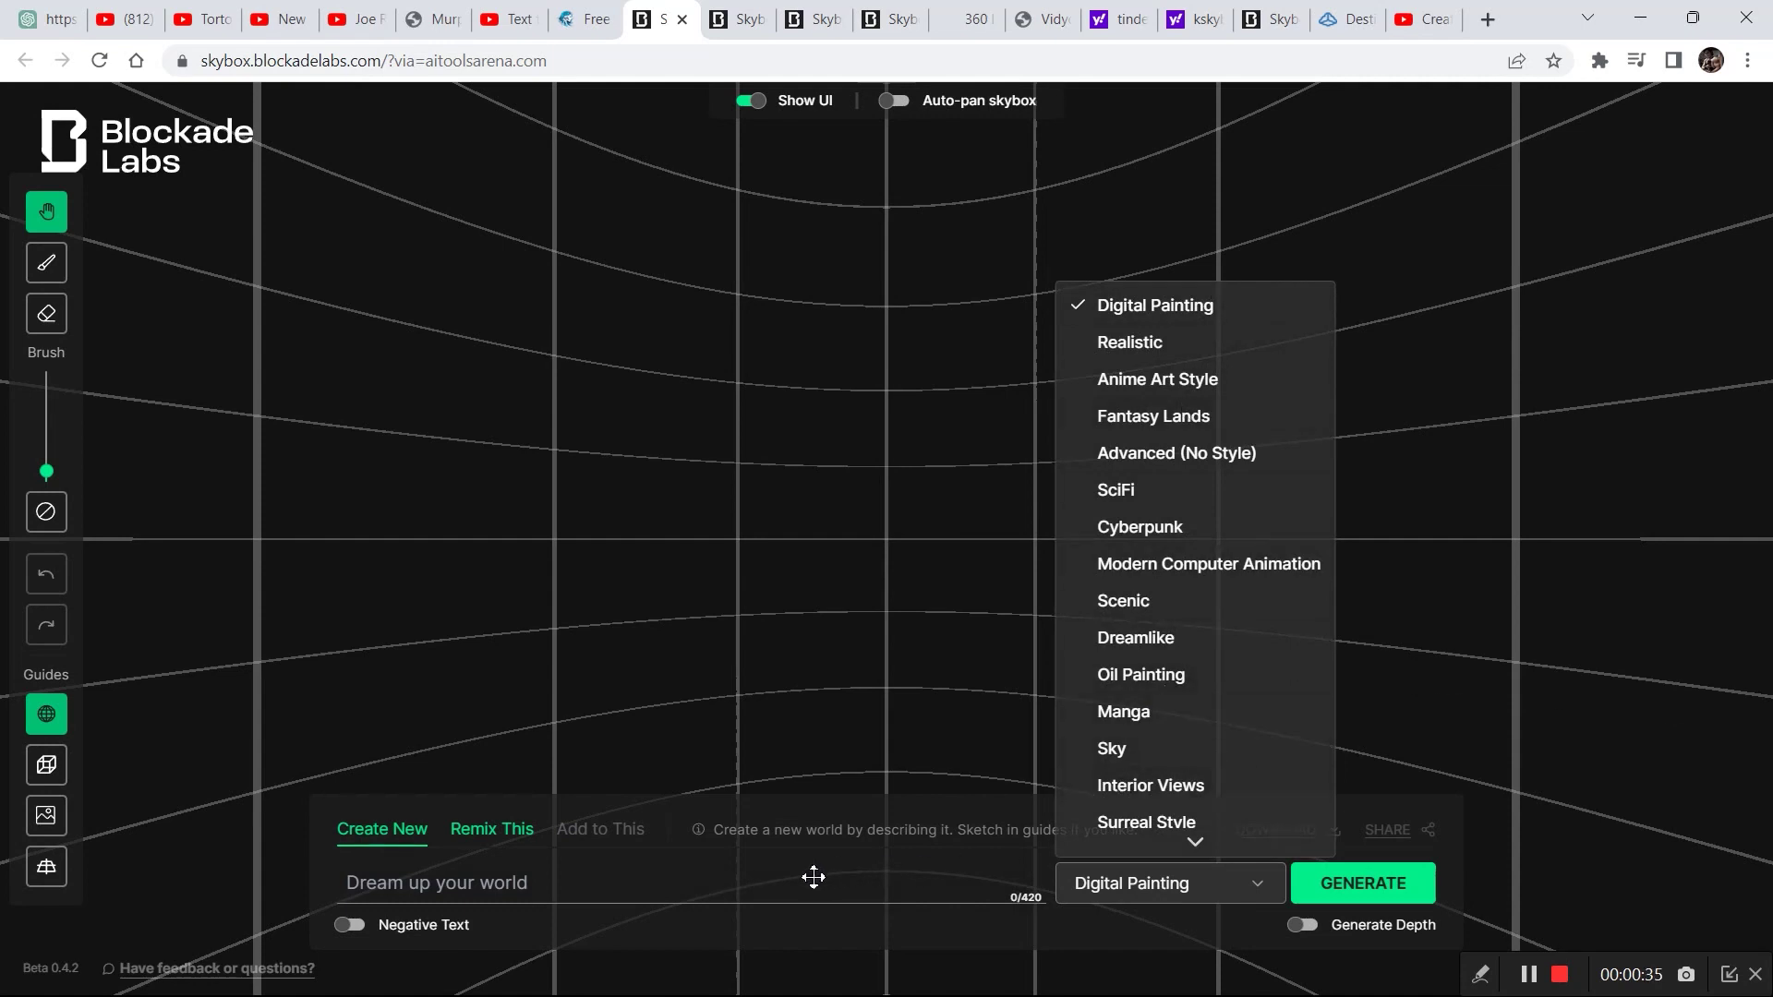
{"action": "mouse_move", "coordinate": [1195, 836]}
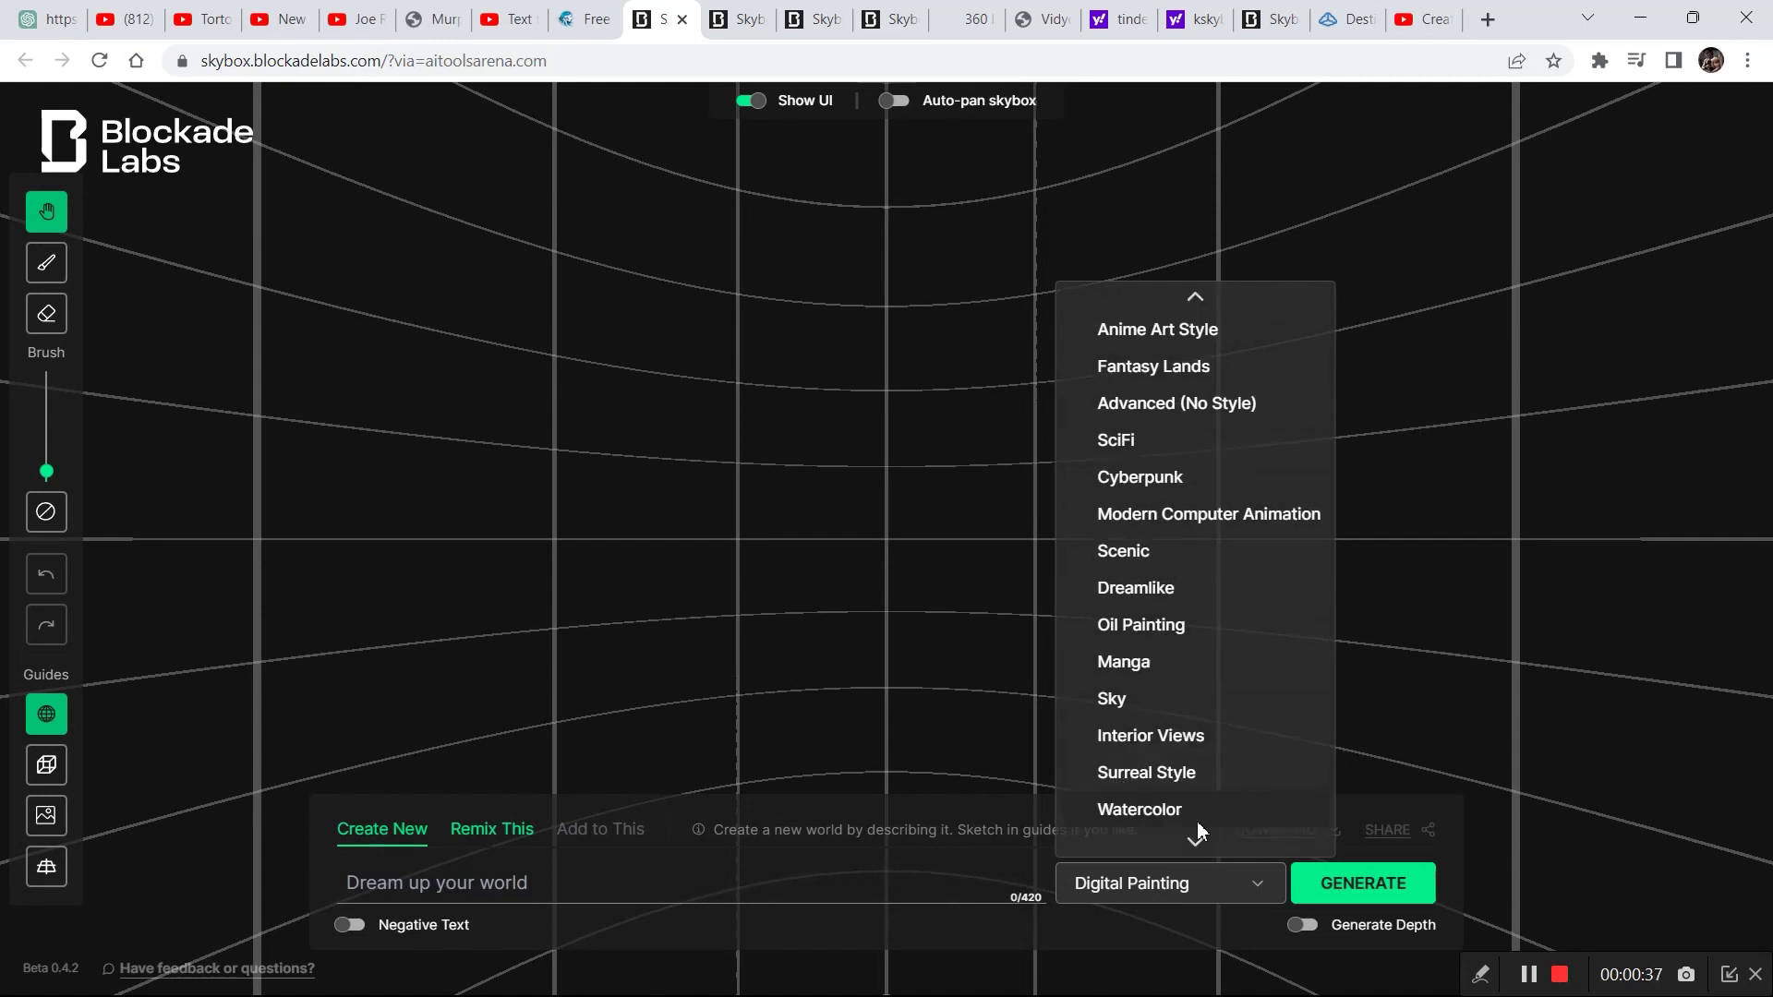
{"action": "left_click", "coordinate": [1154, 488]}
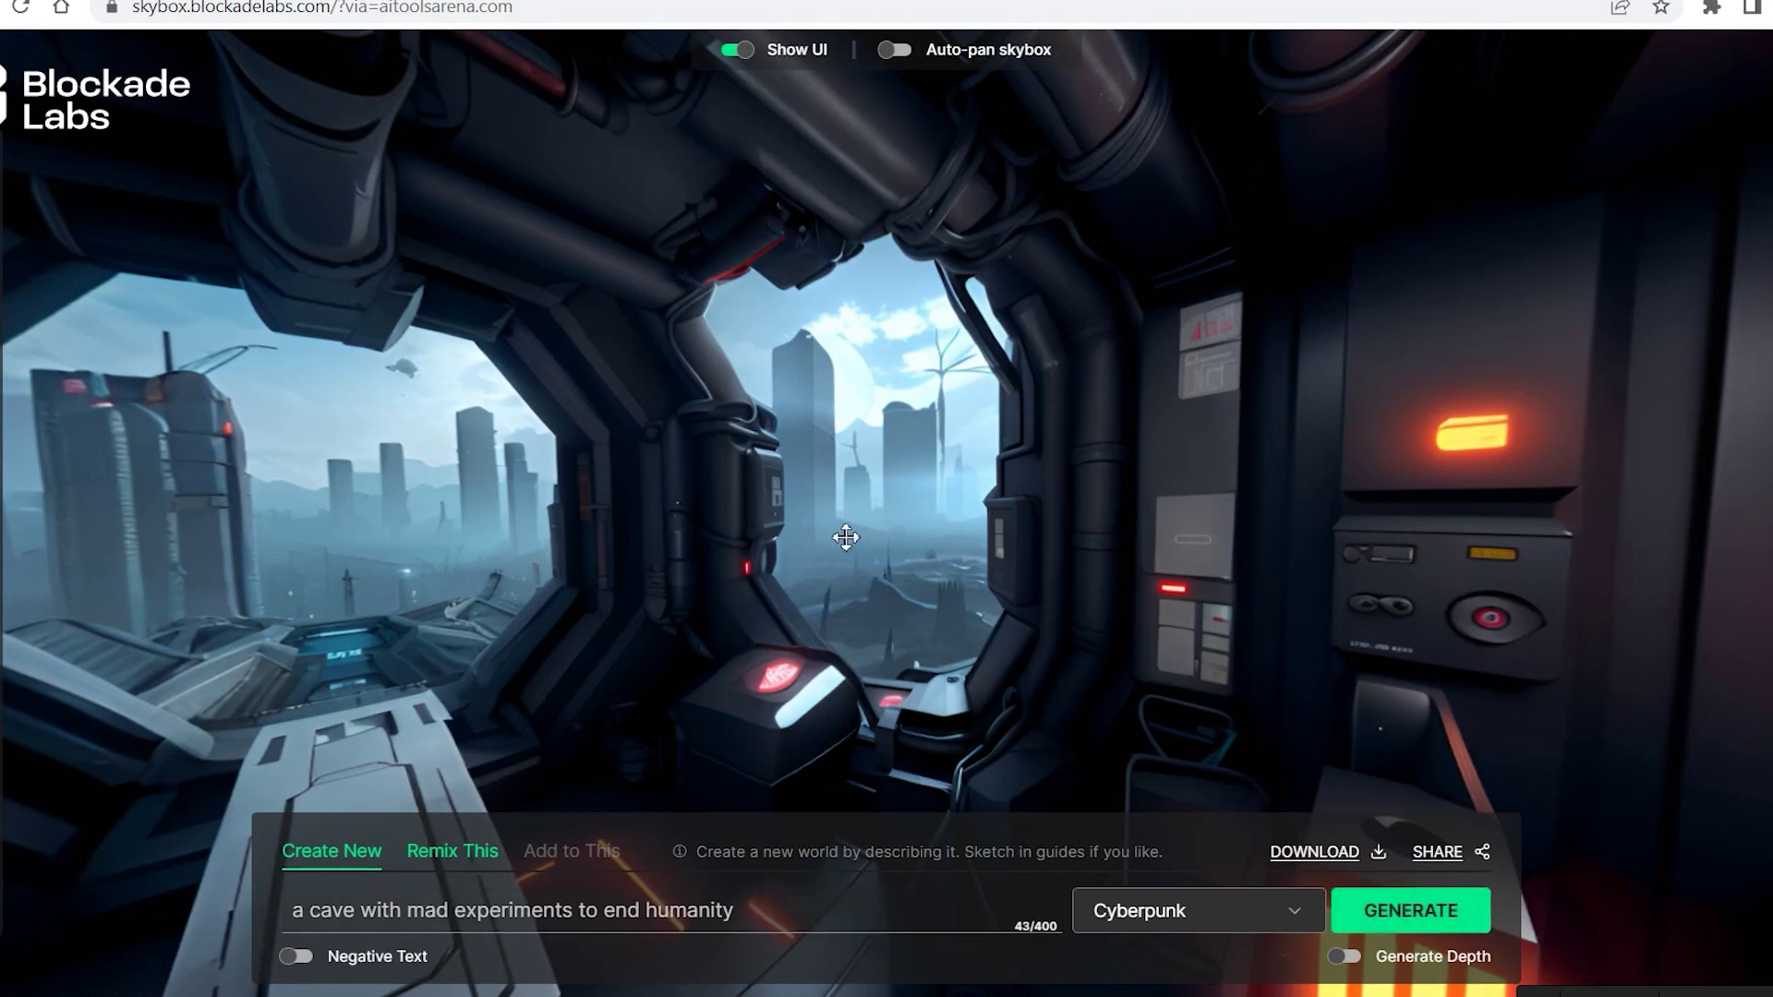
{"action": "left_click_drag", "start_coordinate": [846, 538], "coordinate": [467, 518]}
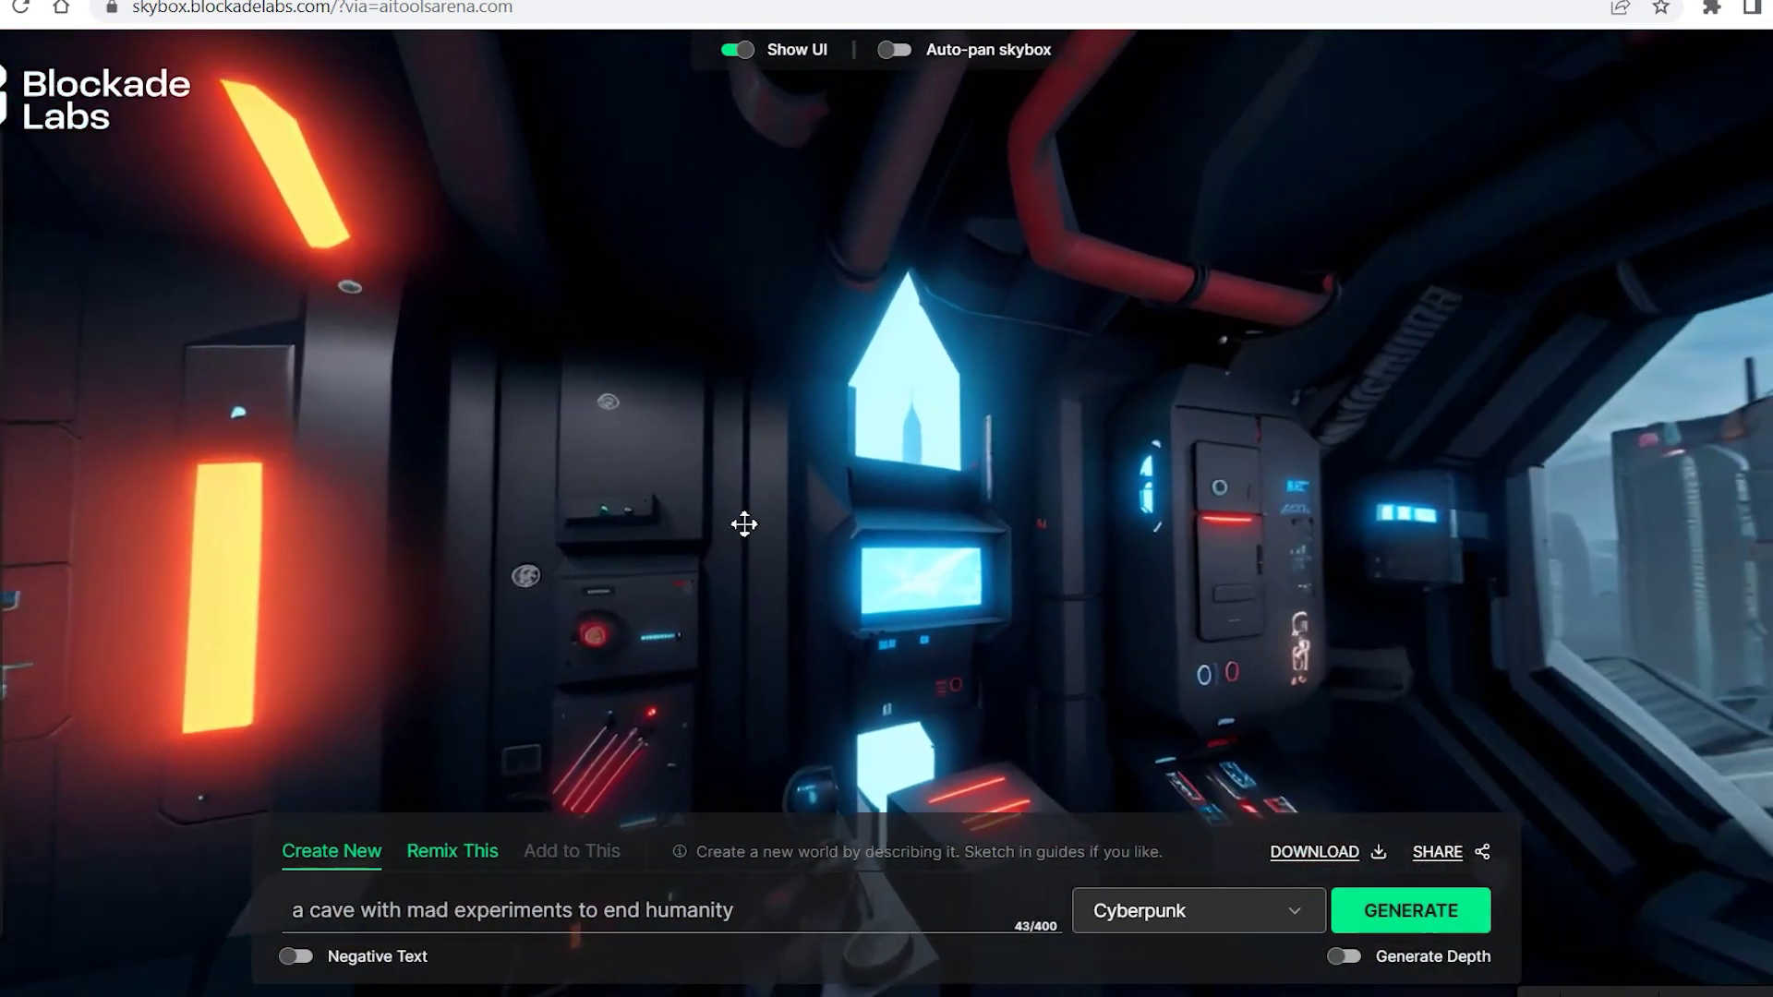
{"action": "left_click_drag", "start_coordinate": [744, 523], "coordinate": [463, 523]}
{"action": "left_click_drag", "start_coordinate": [696, 526], "coordinate": [246, 566]}
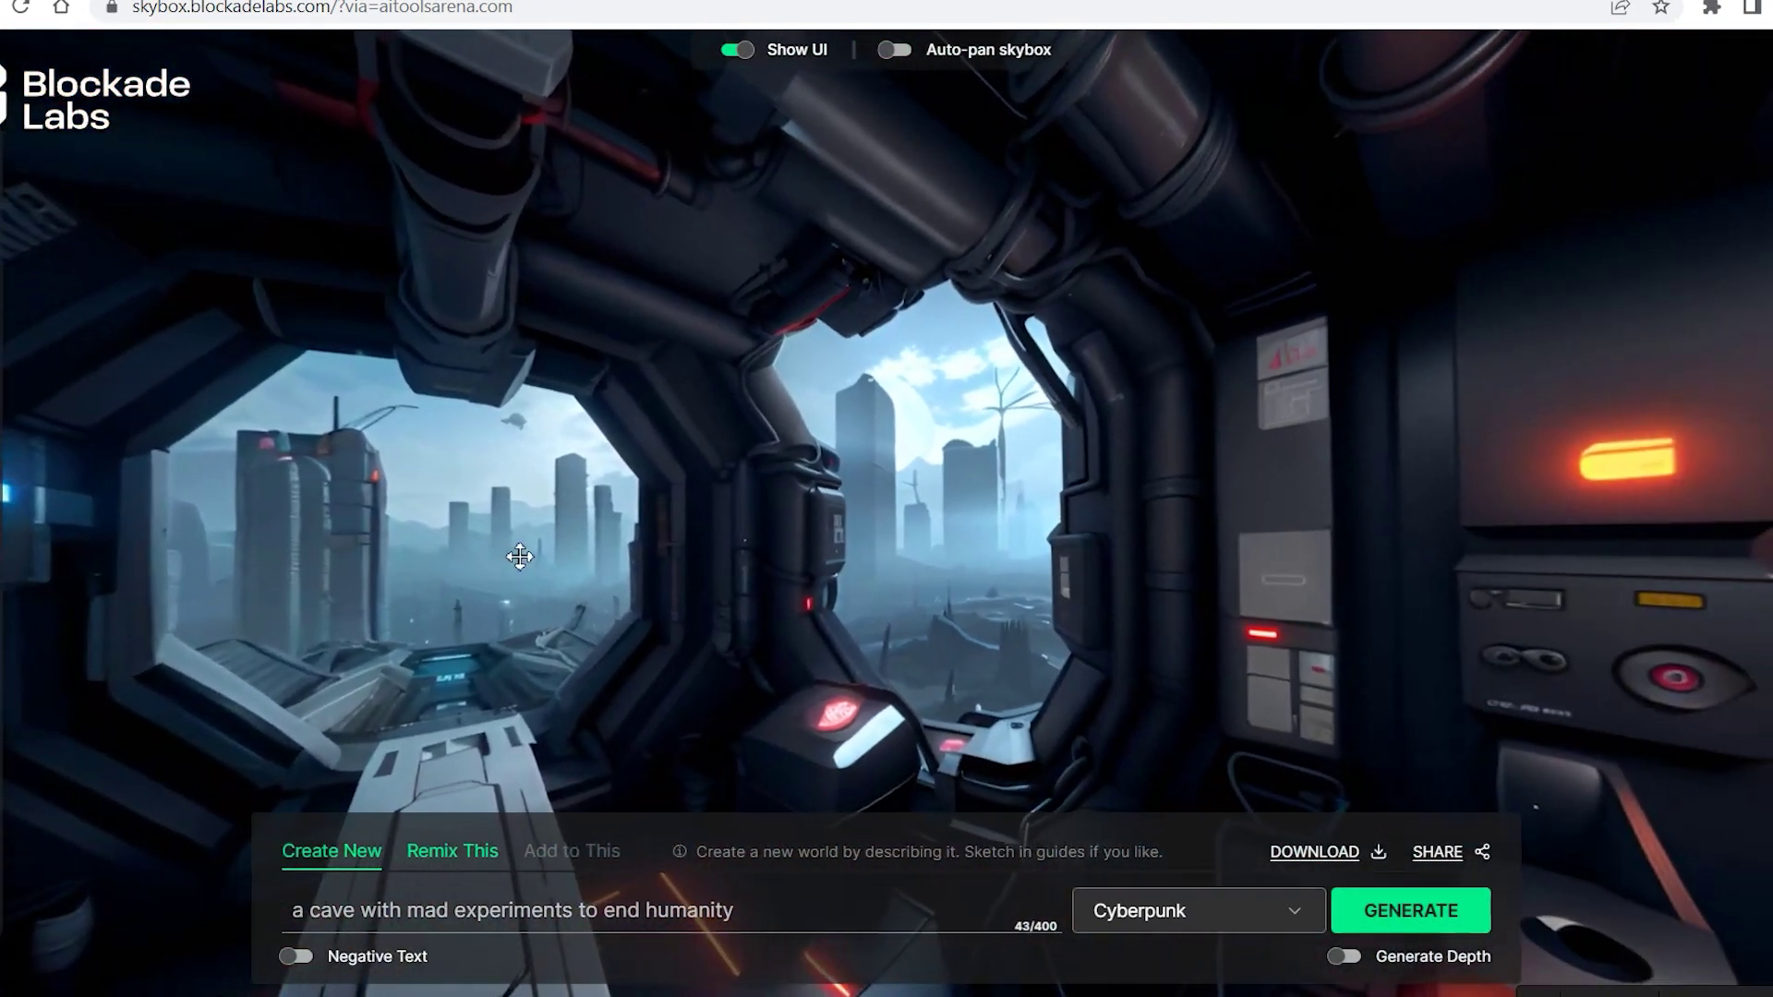
{"action": "left_click_drag", "start_coordinate": [520, 556], "coordinate": [724, 412]}
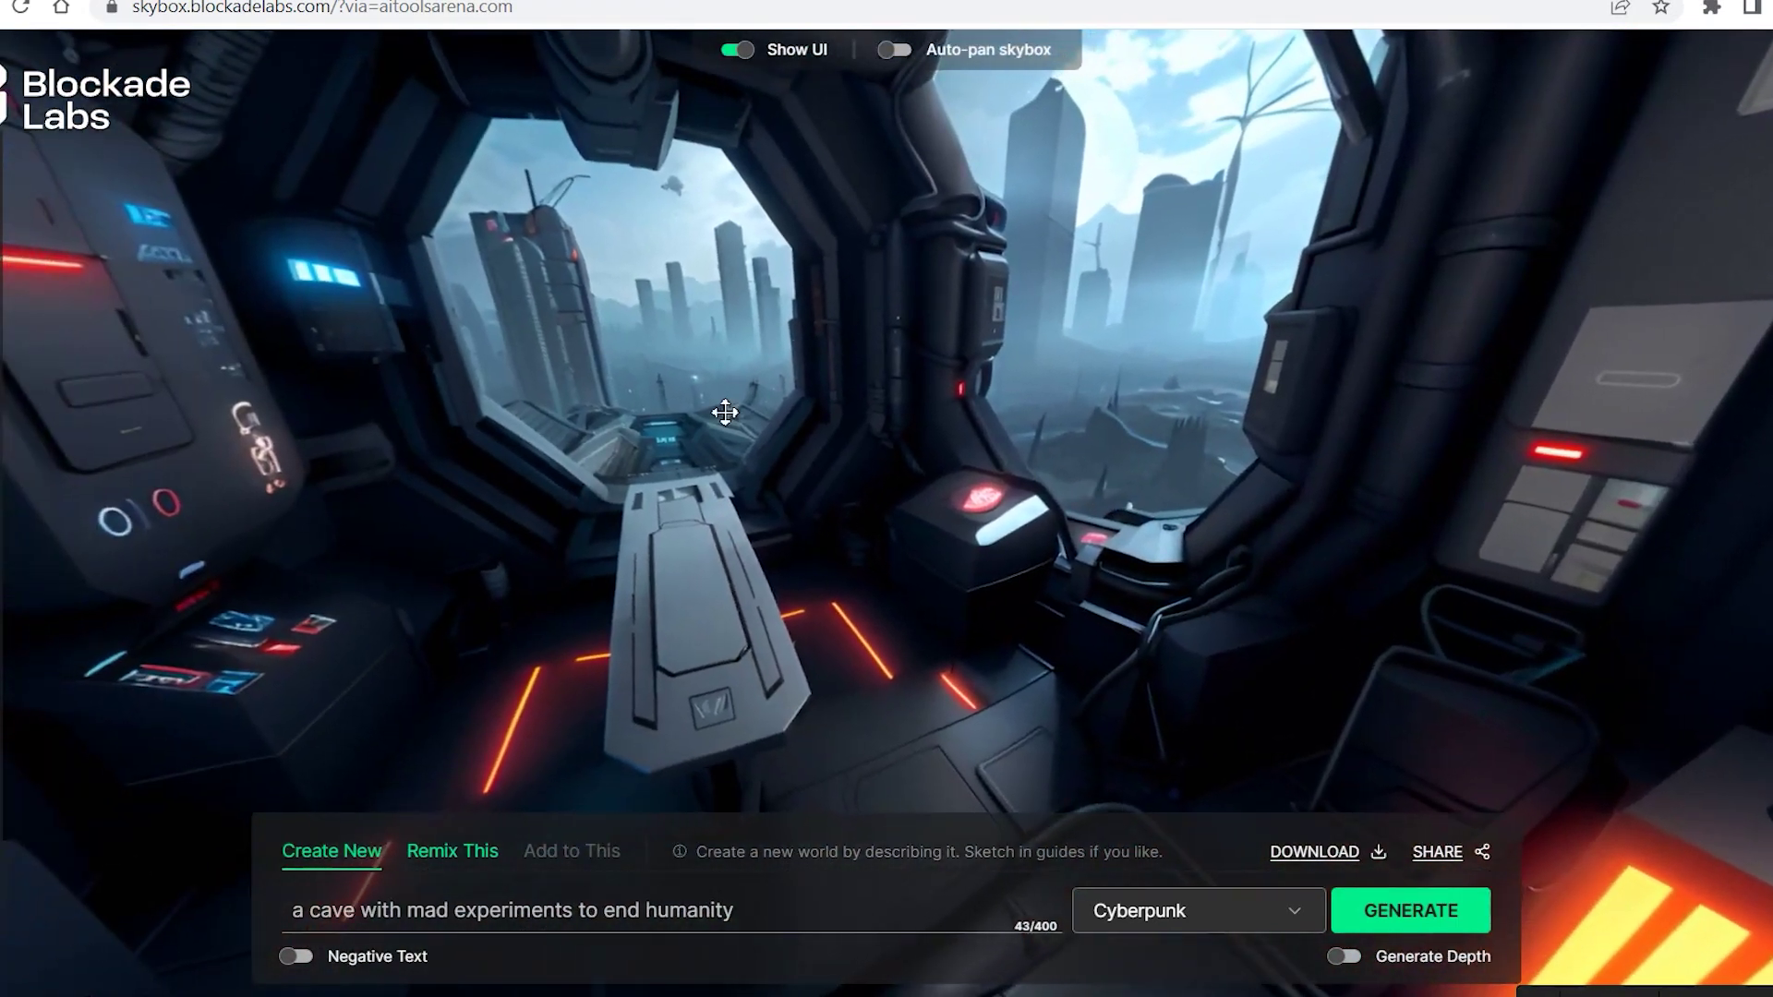
{"action": "left_click_drag", "start_coordinate": [860, 462], "coordinate": [1146, 418]}
{"action": "left_click_drag", "start_coordinate": [812, 439], "coordinate": [1172, 416]}
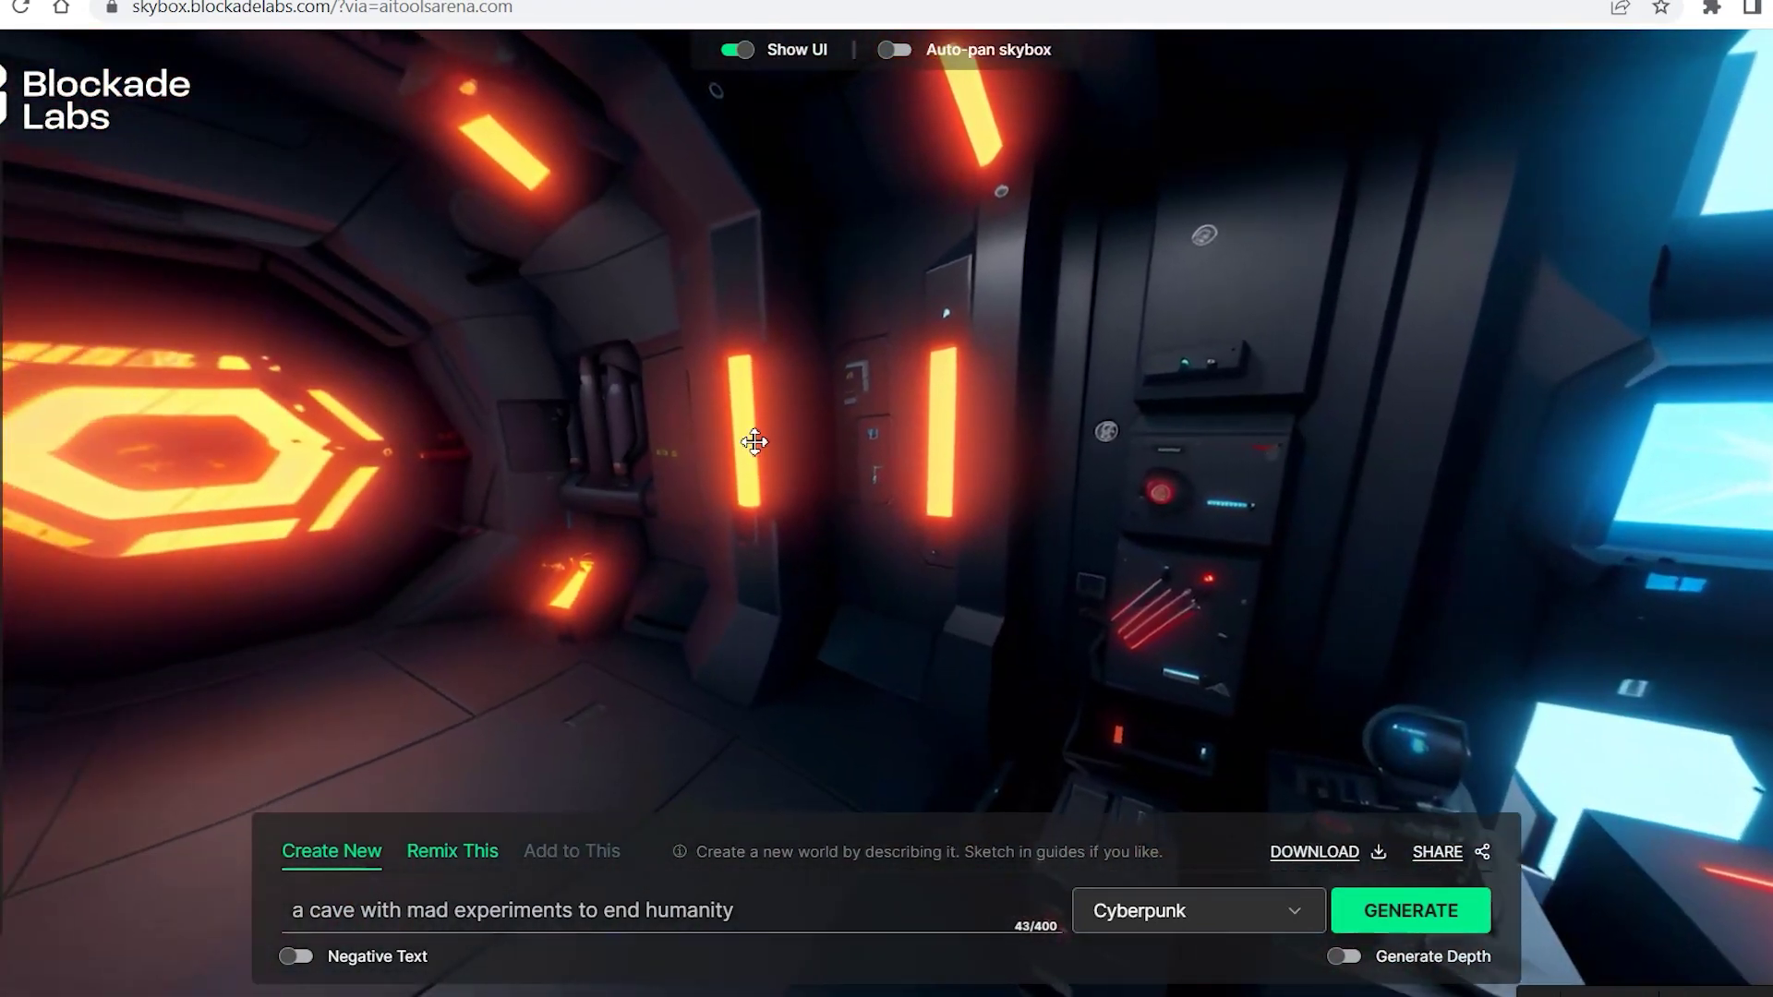
{"action": "left_click_drag", "start_coordinate": [748, 435], "coordinate": [1077, 480]}
{"action": "left_click_drag", "start_coordinate": [772, 467], "coordinate": [1160, 475]}
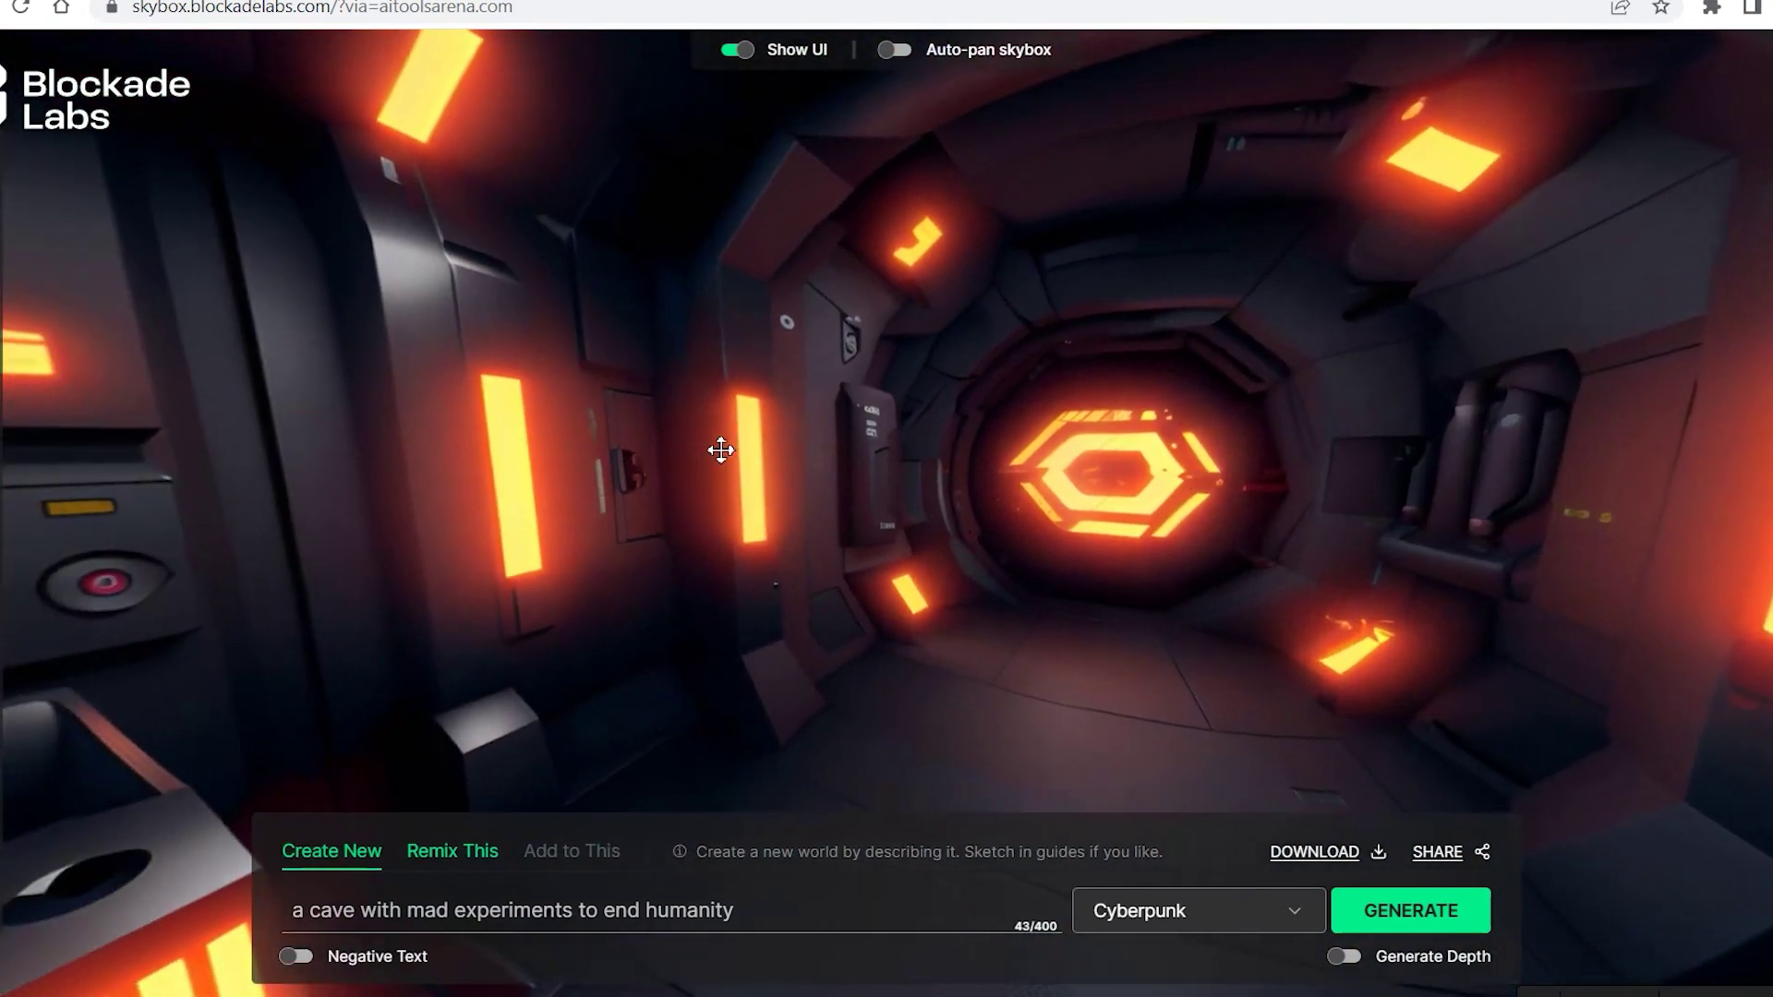
{"action": "left_click_drag", "start_coordinate": [720, 447], "coordinate": [1149, 475]}
{"action": "left_click_drag", "start_coordinate": [724, 487], "coordinate": [1108, 495]}
{"action": "left_click_drag", "start_coordinate": [692, 507], "coordinate": [1025, 507]}
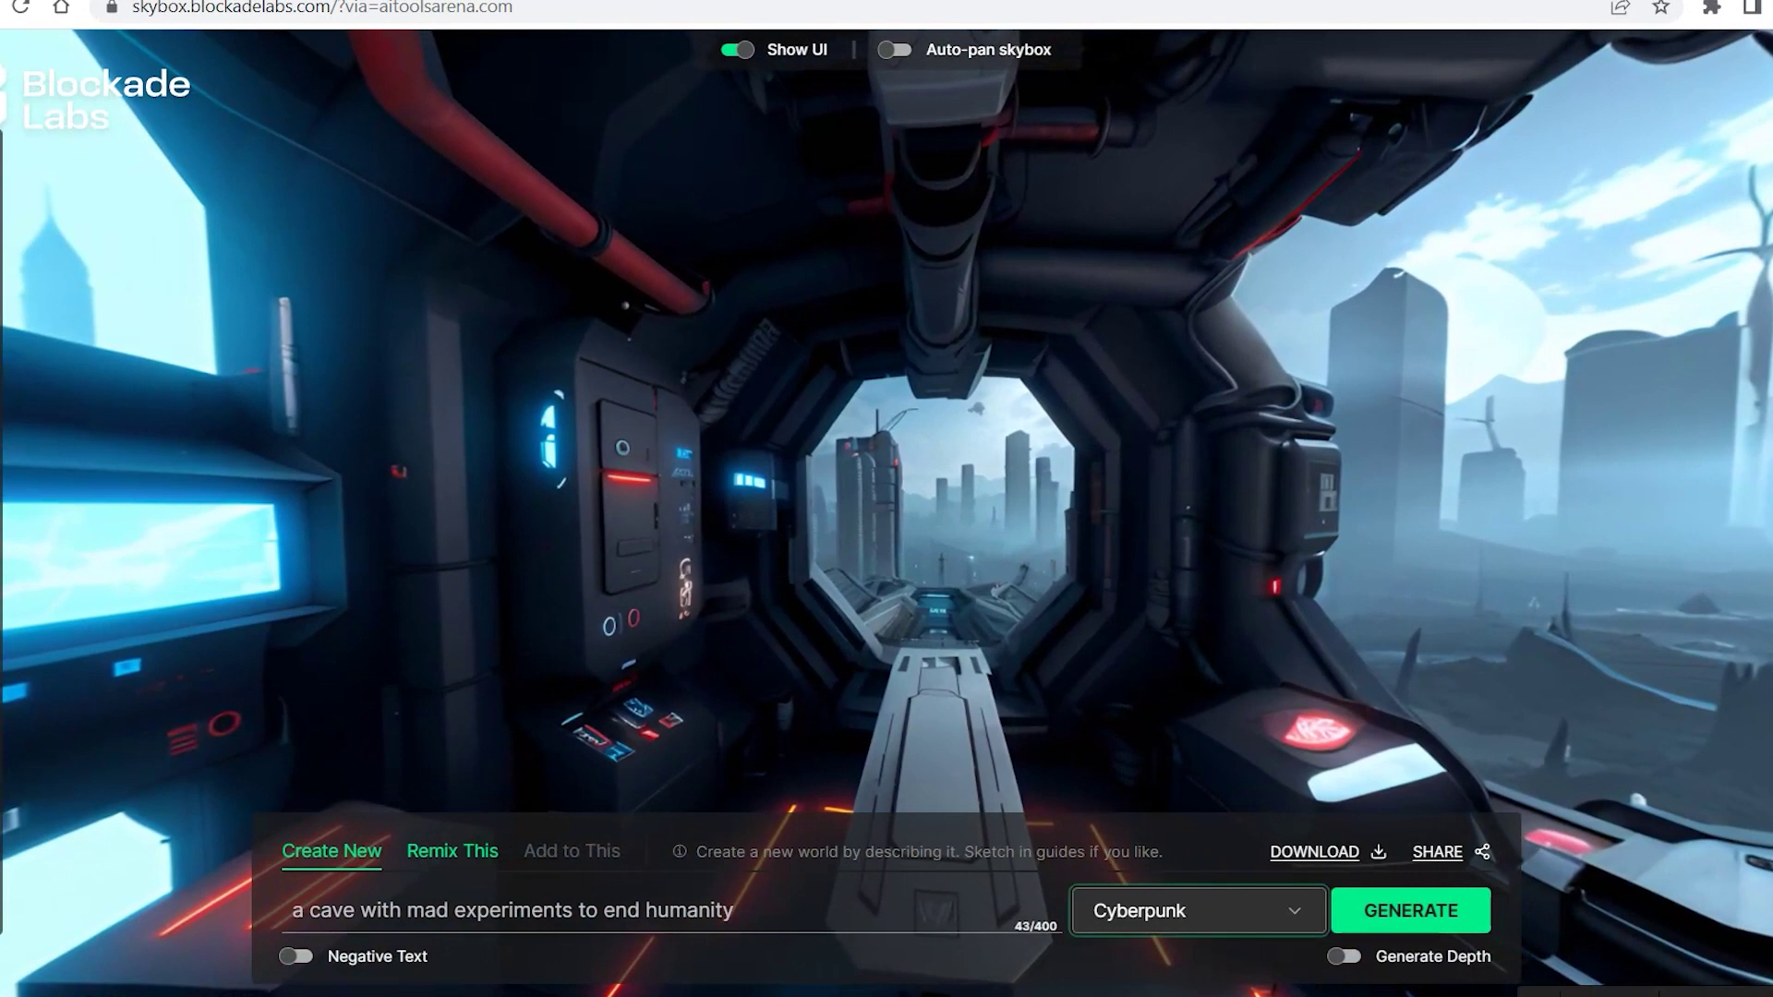
Regenerate the cave skybox in the Dreamlike style
{"action": "left_click", "coordinate": [1263, 919]}
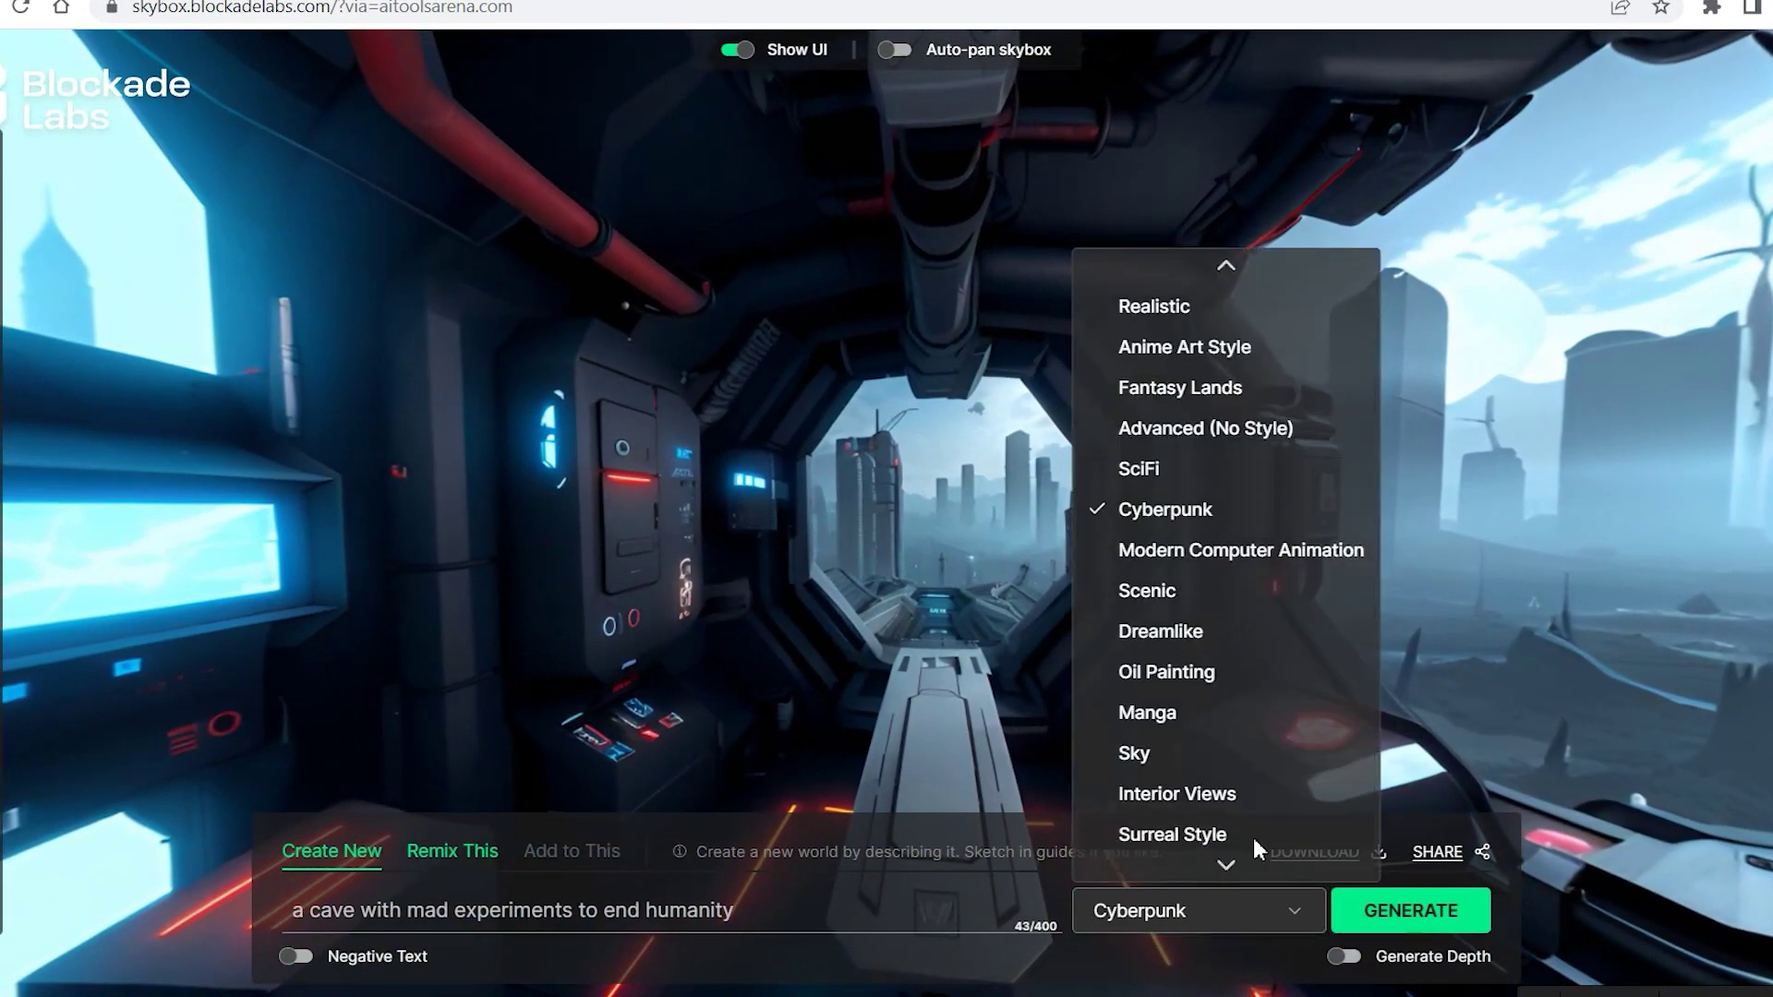
{"action": "left_click", "coordinate": [1198, 632]}
{"action": "left_click", "coordinate": [1418, 914]}
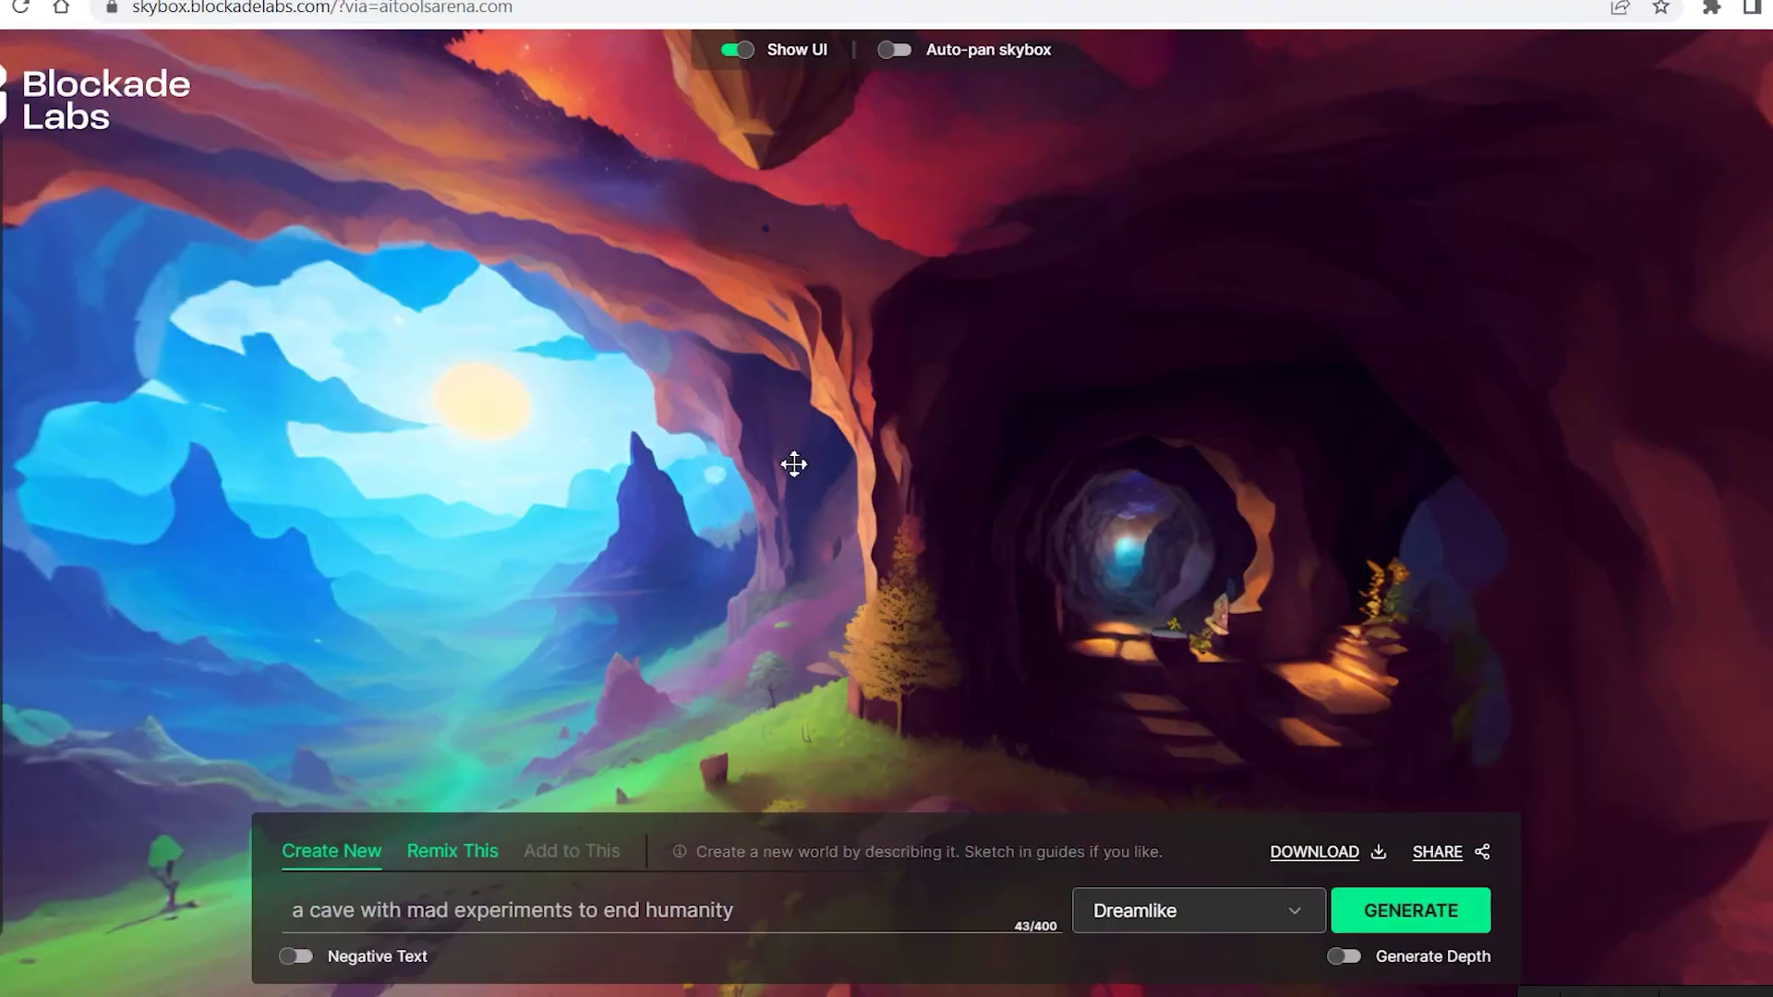
Look around the dreamlike cave, then replace the prompt with the underground metro-station text
{"action": "left_click_drag", "start_coordinate": [794, 464], "coordinate": [1167, 443]}
{"action": "left_click_drag", "start_coordinate": [692, 515], "coordinate": [1216, 535]}
{"action": "left_click_drag", "start_coordinate": [795, 536], "coordinate": [1187, 535]}
{"action": "left_click_drag", "start_coordinate": [1037, 550], "coordinate": [178, 622]}
{"action": "left_click_drag", "start_coordinate": [407, 613], "coordinate": [40, 606]}
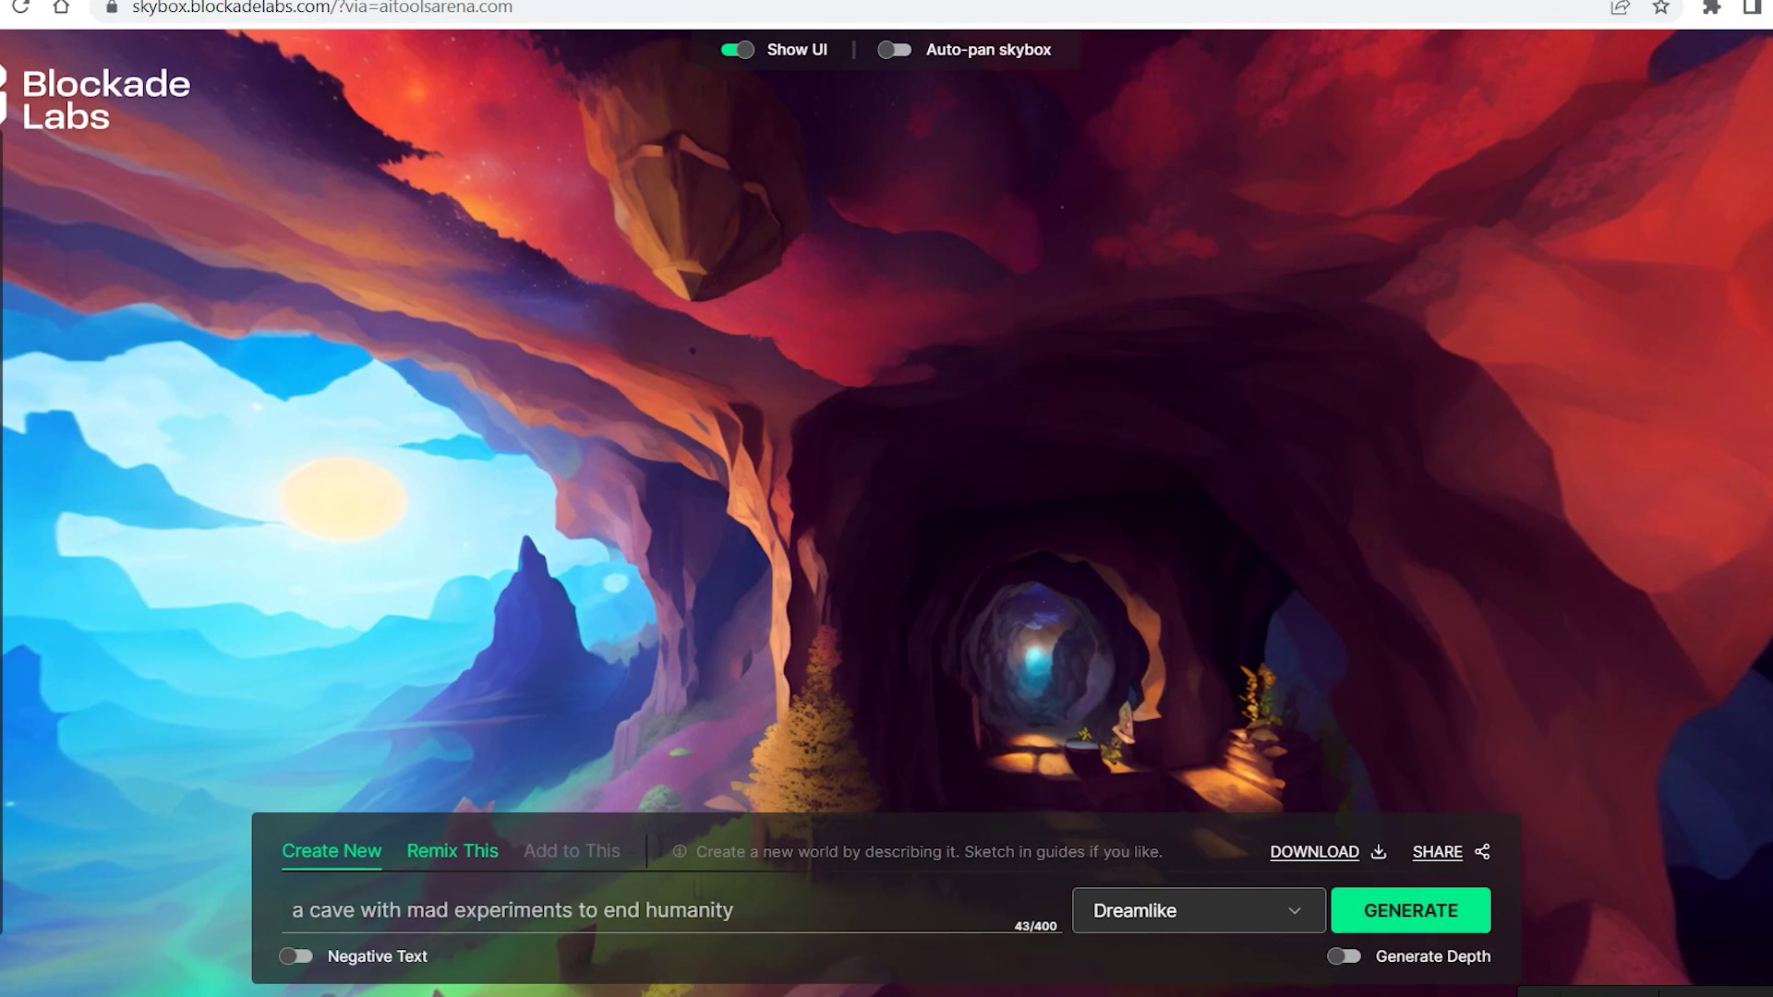
{"action": "key", "text": "ctrl+a"}
{"action": "type", "text": "a metro station , underground , dark alley with a track , bench ,"}
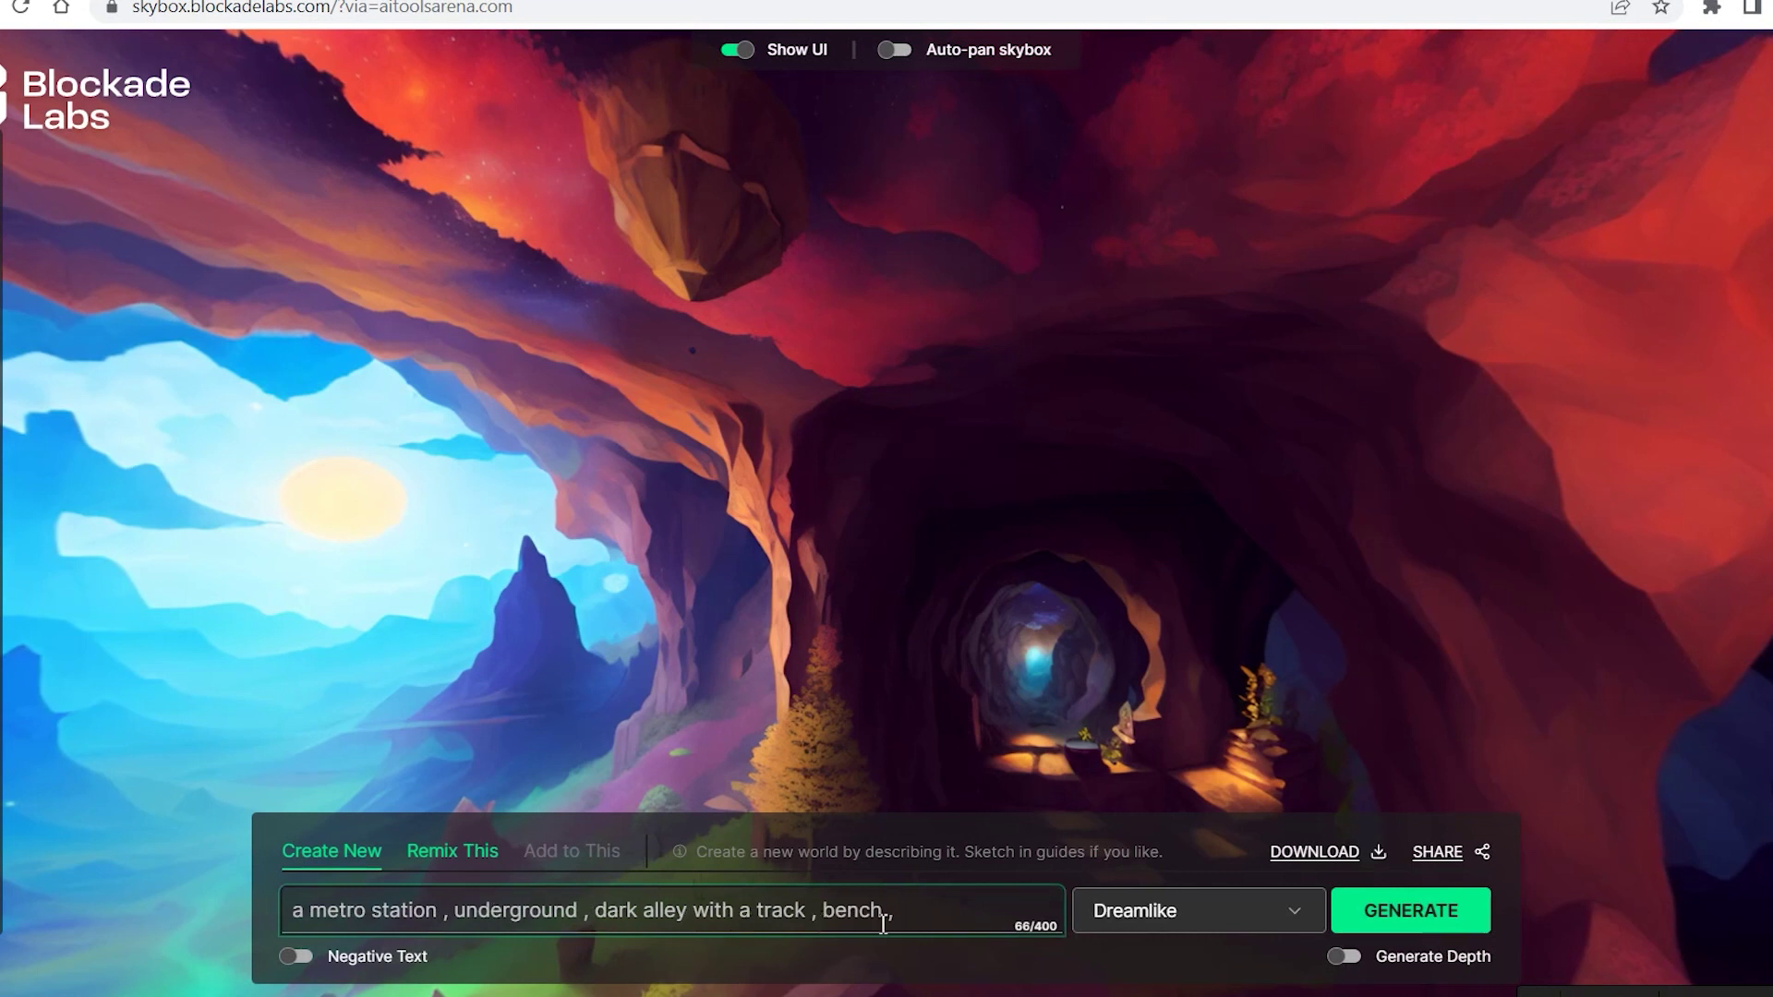
Generate the metro station in Realistic style and pan across its tunnel and ticket machines
{"action": "left_click", "coordinate": [1183, 922]}
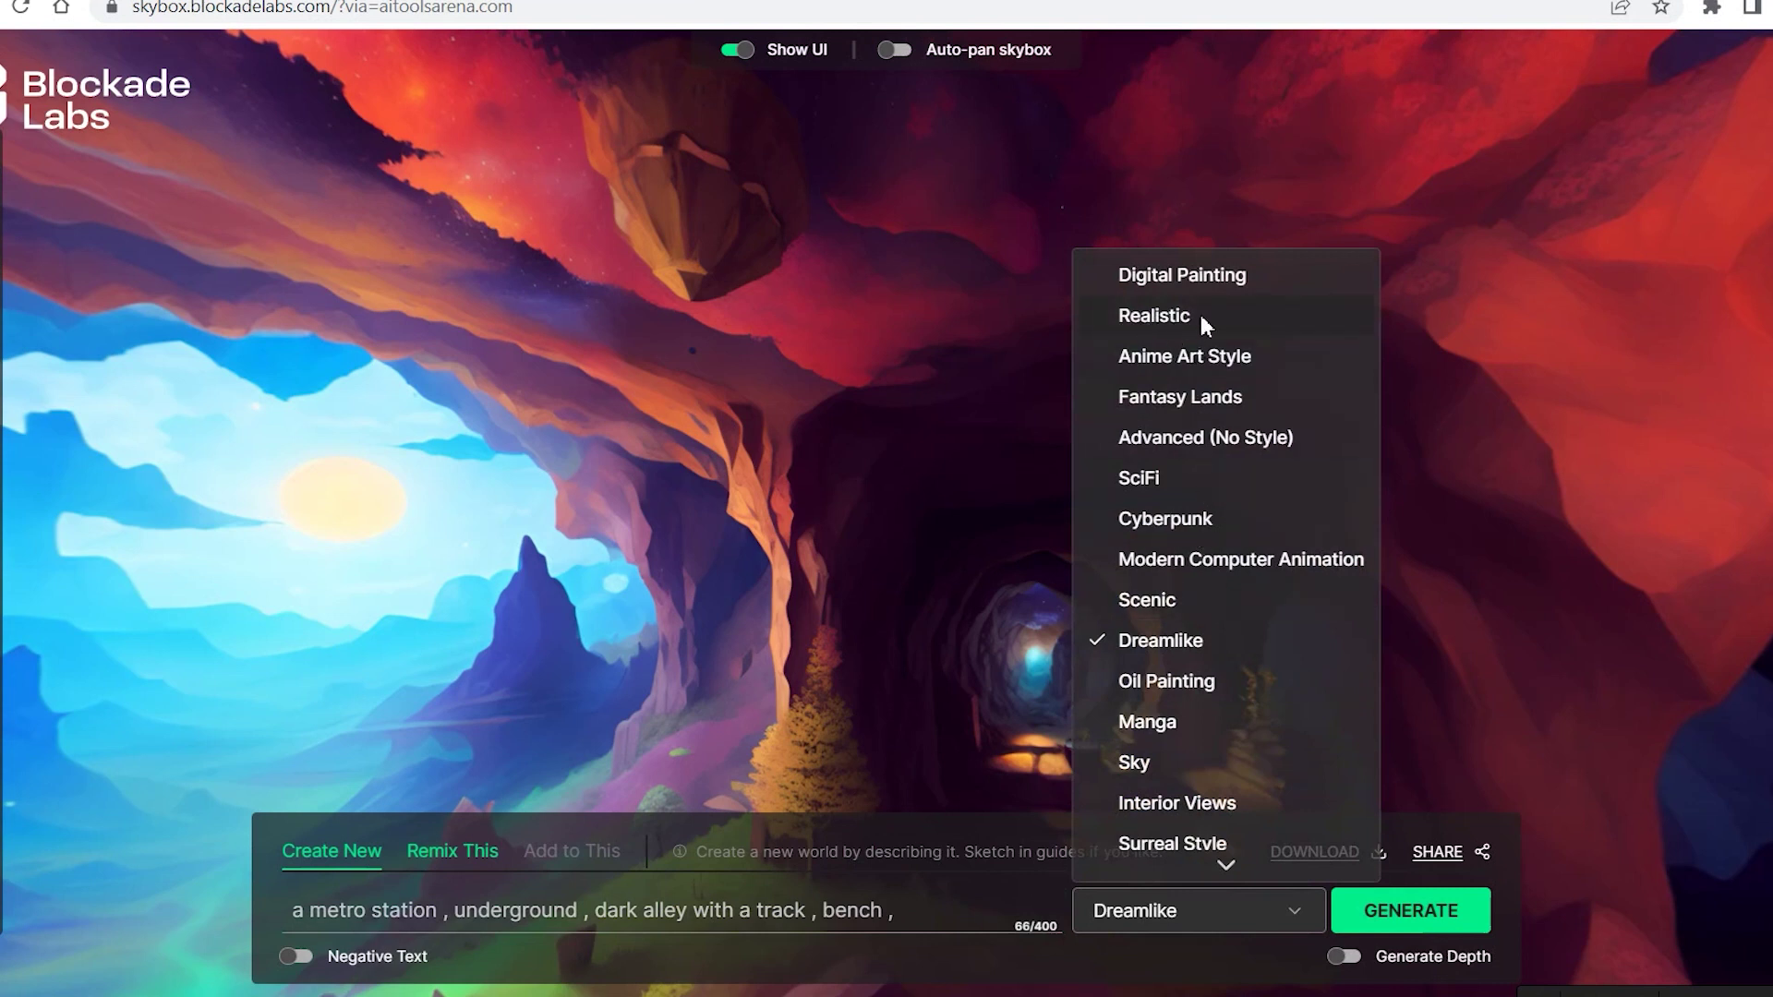
{"action": "left_click", "coordinate": [1163, 316]}
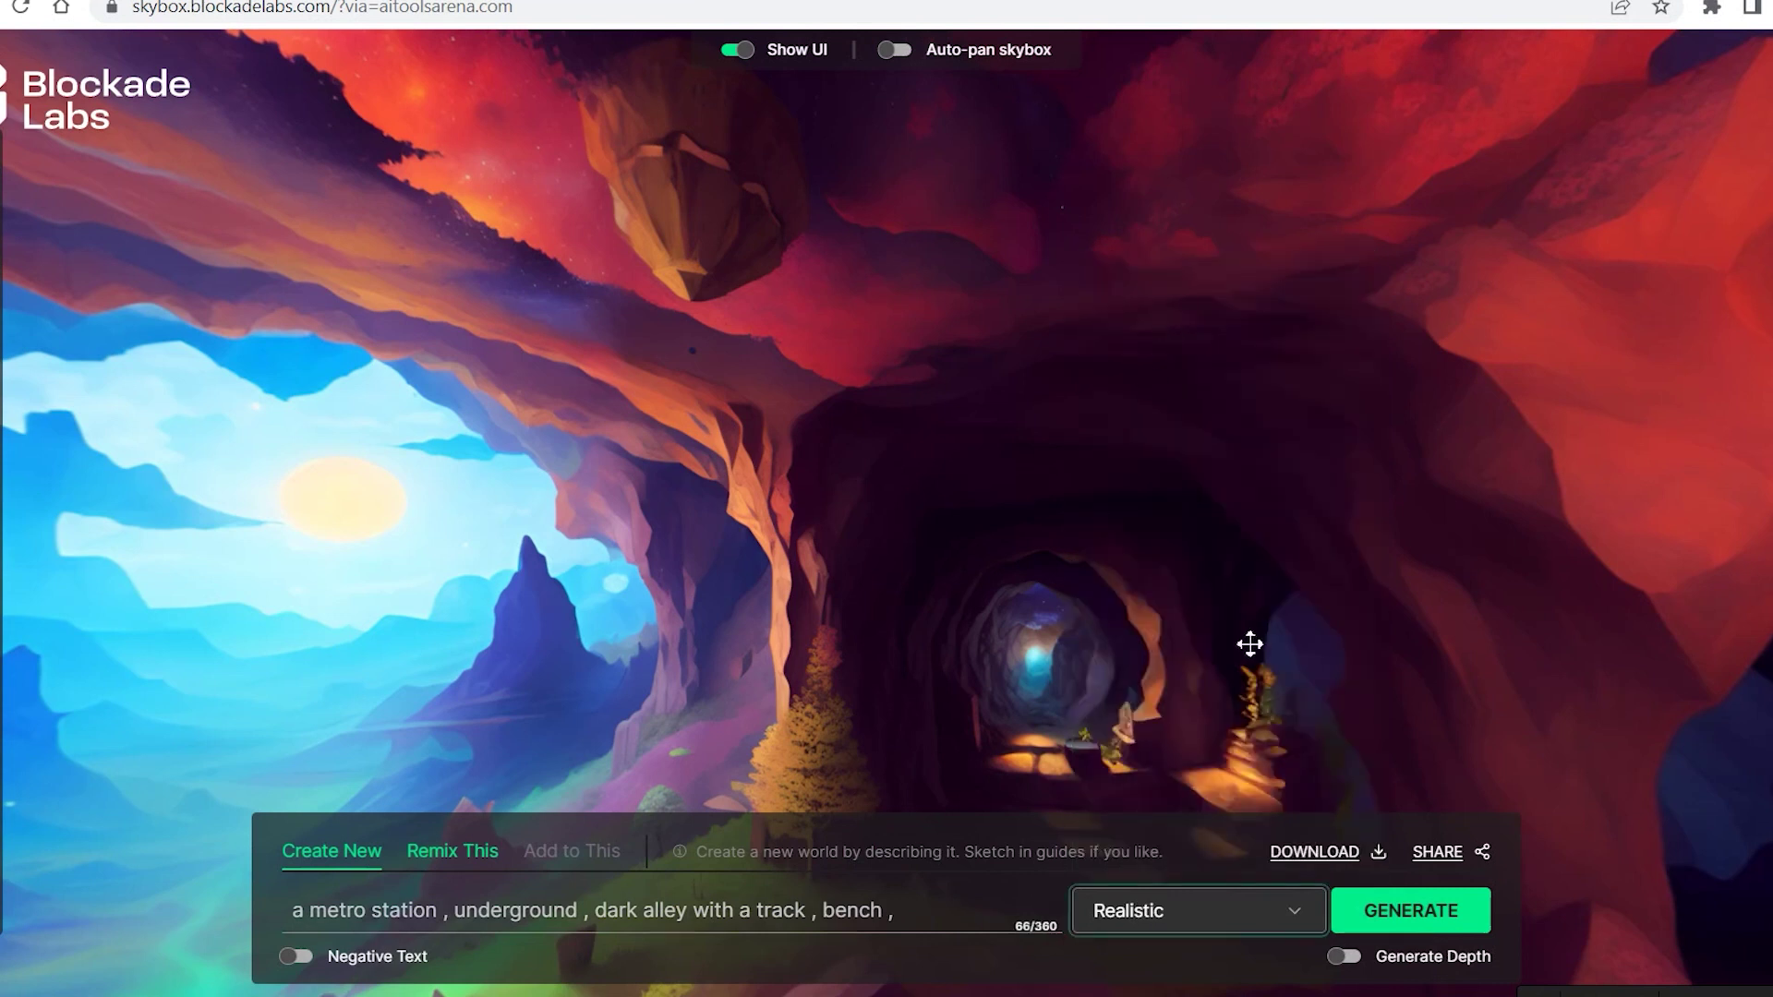
{"action": "left_click", "coordinate": [1430, 914]}
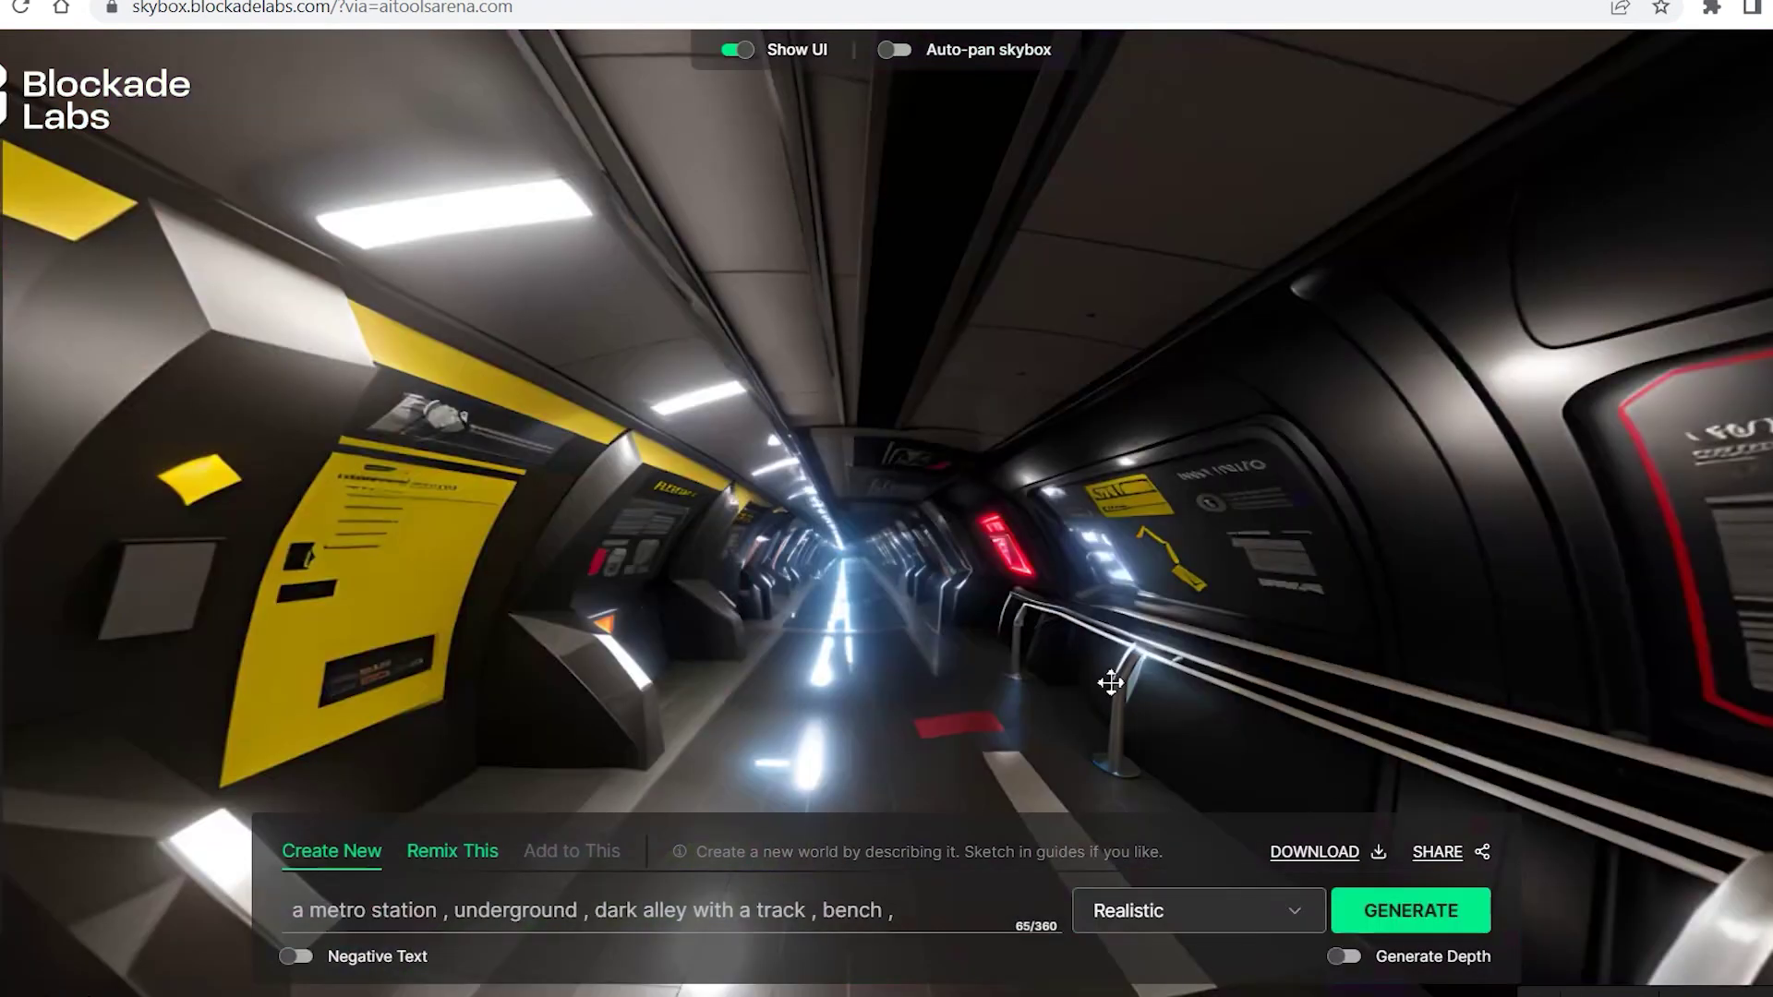
{"action": "left_click_drag", "start_coordinate": [1037, 681], "coordinate": [460, 606]}
{"action": "left_click_drag", "start_coordinate": [702, 589], "coordinate": [421, 599]}
{"action": "left_click_drag", "start_coordinate": [566, 586], "coordinate": [1005, 675]}
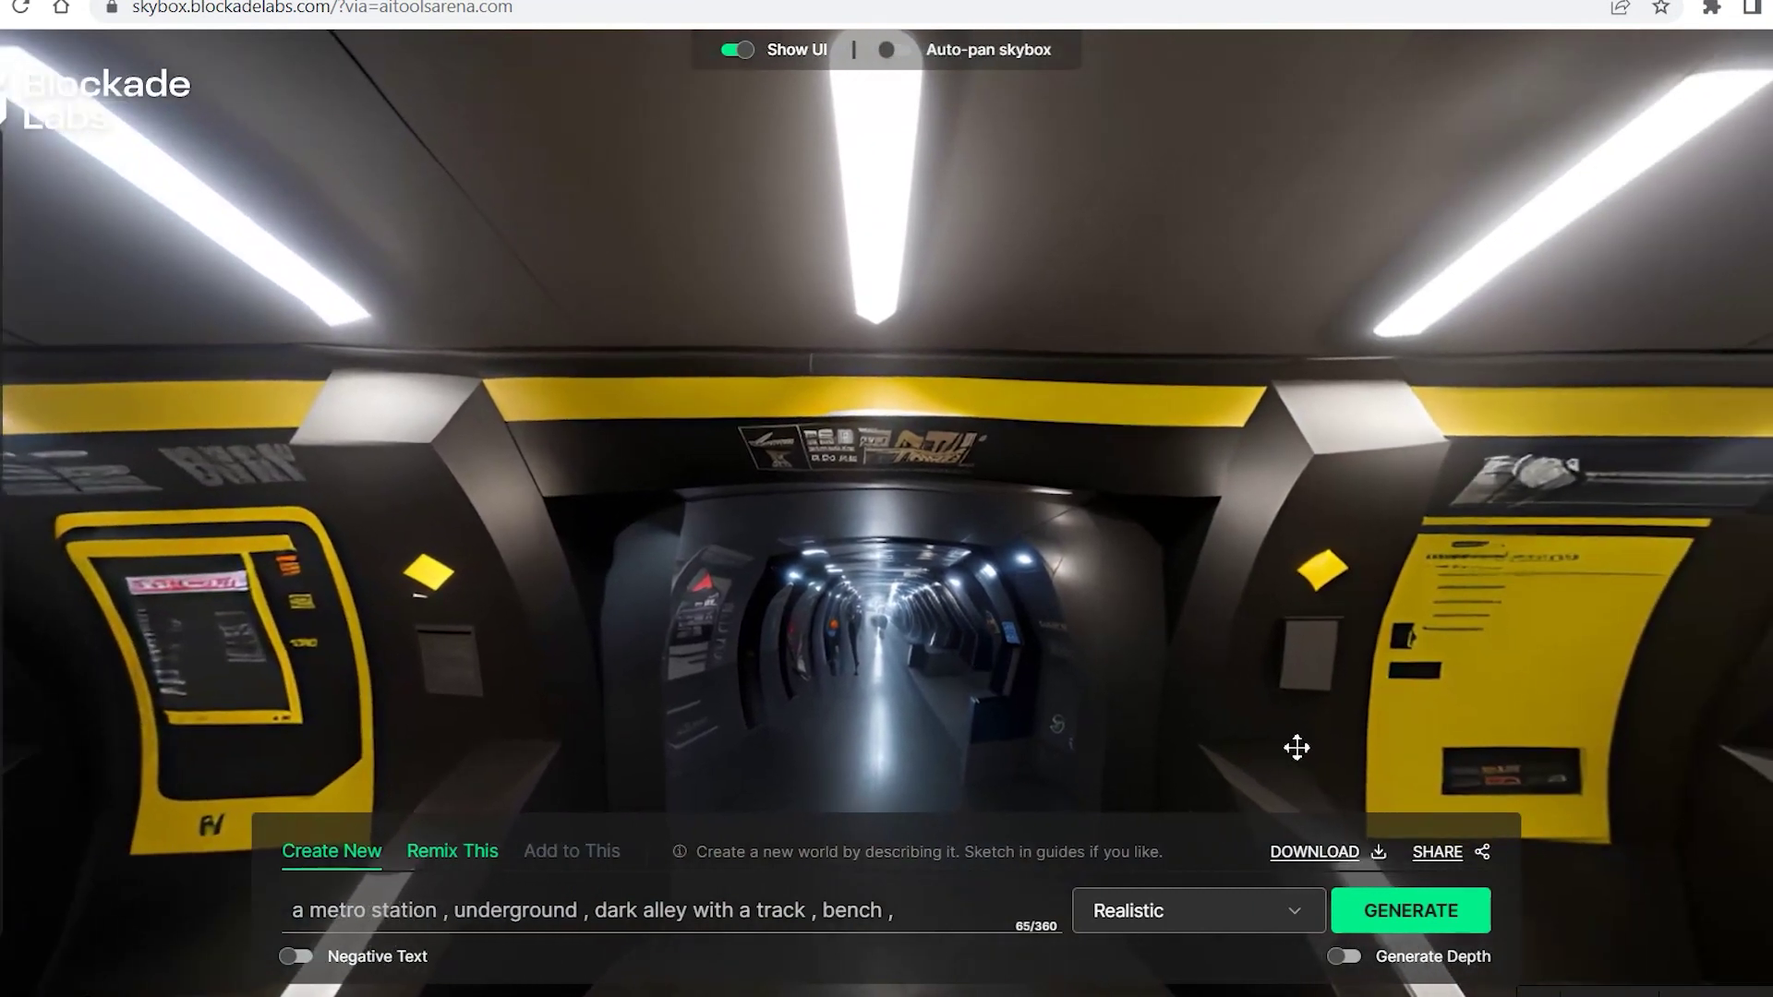
Download the metro station skybox image and open the downloaded file
{"action": "left_click", "coordinate": [1312, 857]}
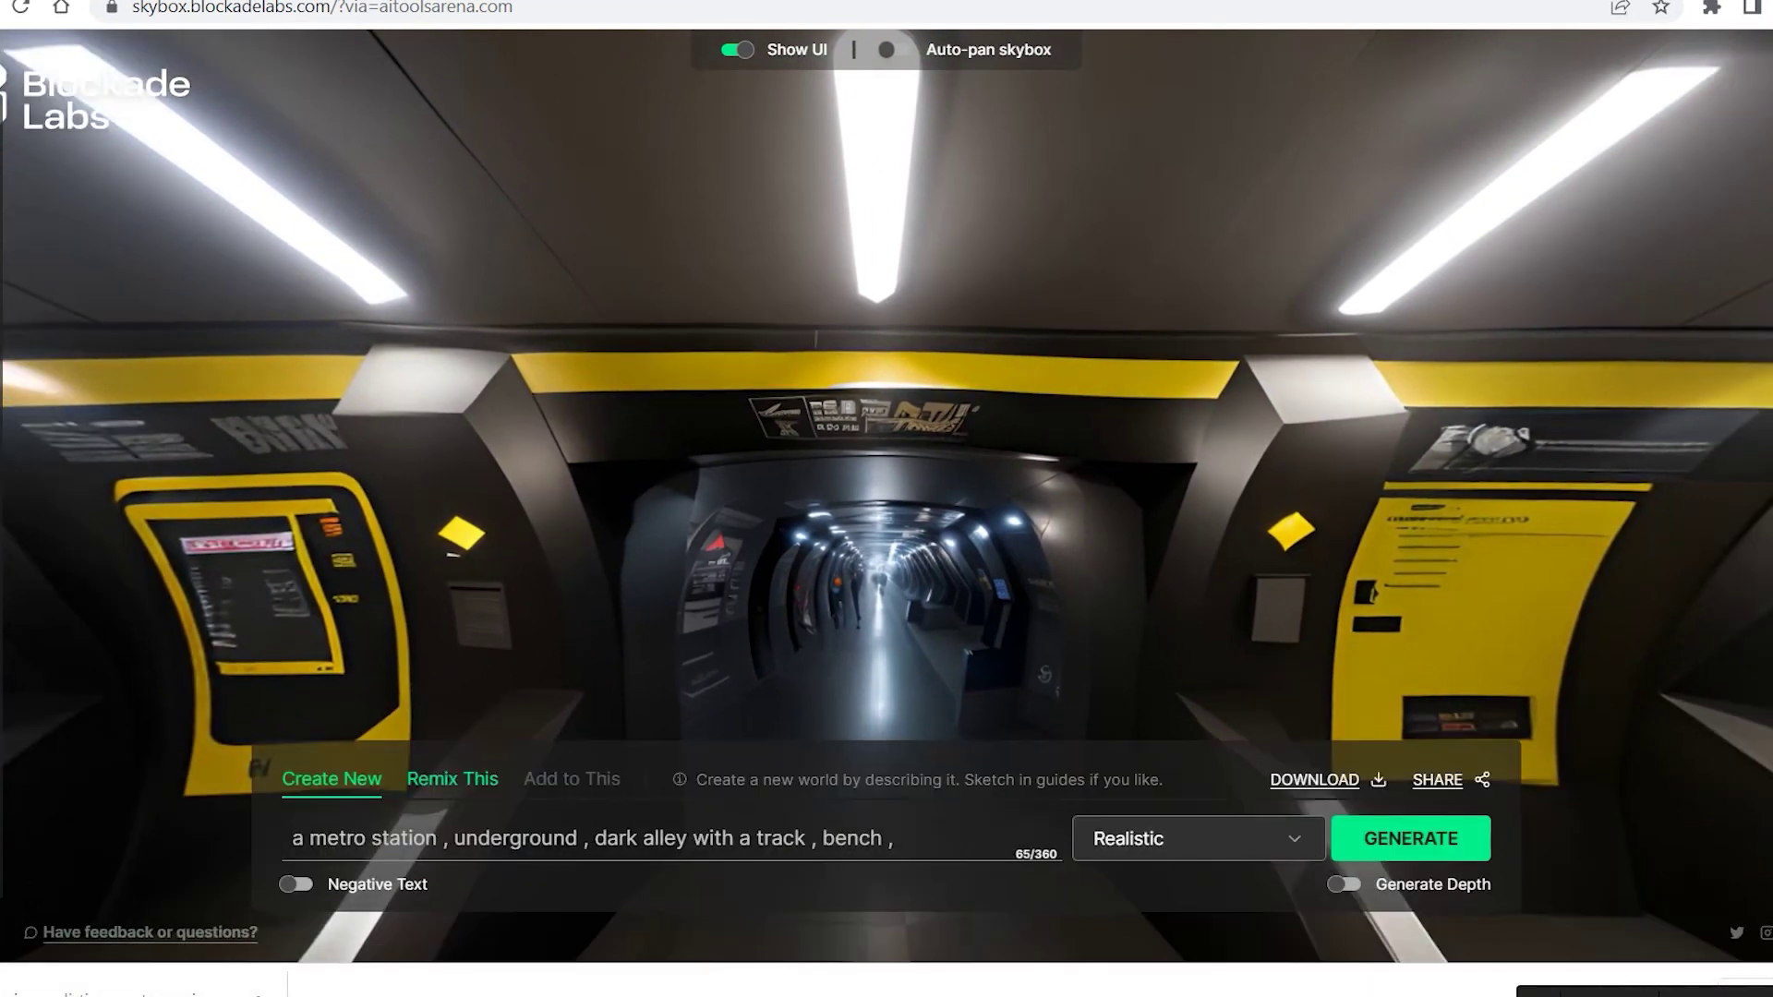
{"action": "left_click", "coordinate": [109, 984]}
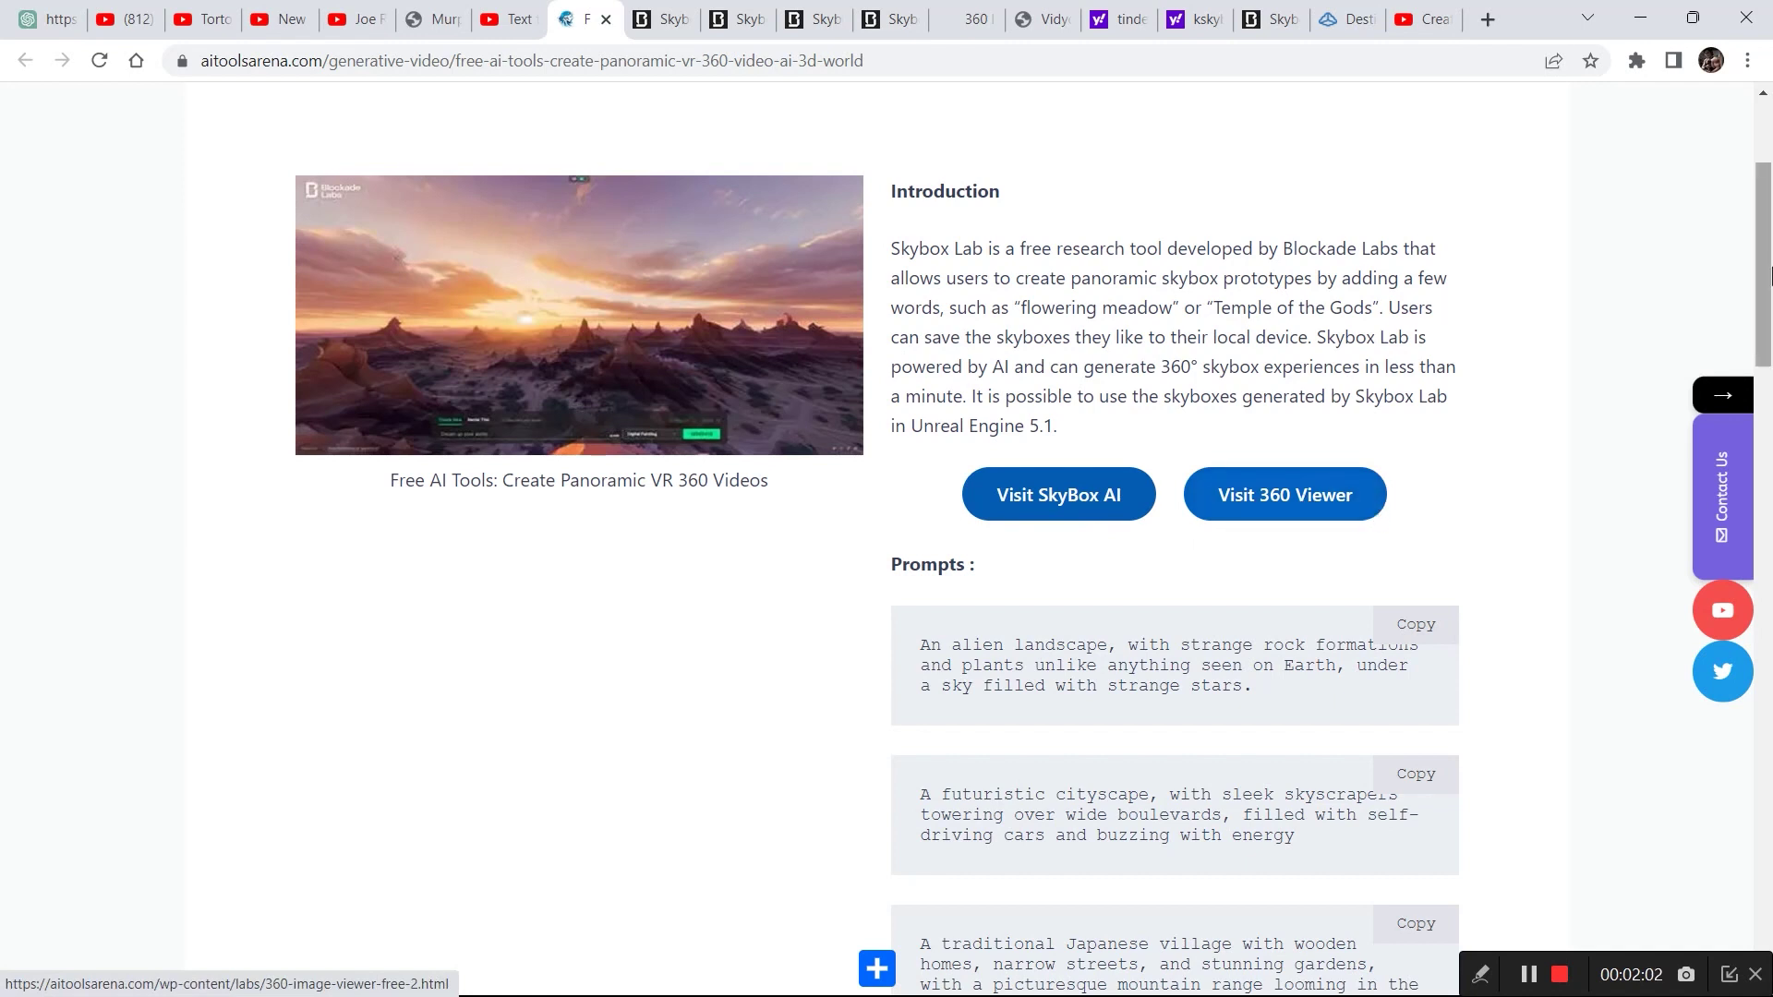
Upload realistic_a_city_with_dark_narrow_alleys.jpg from Downloads into the 360 Image Viewer
{"action": "scroll", "coordinate": [1254, 380], "scroll_direction": "down", "scroll_amount": 2}
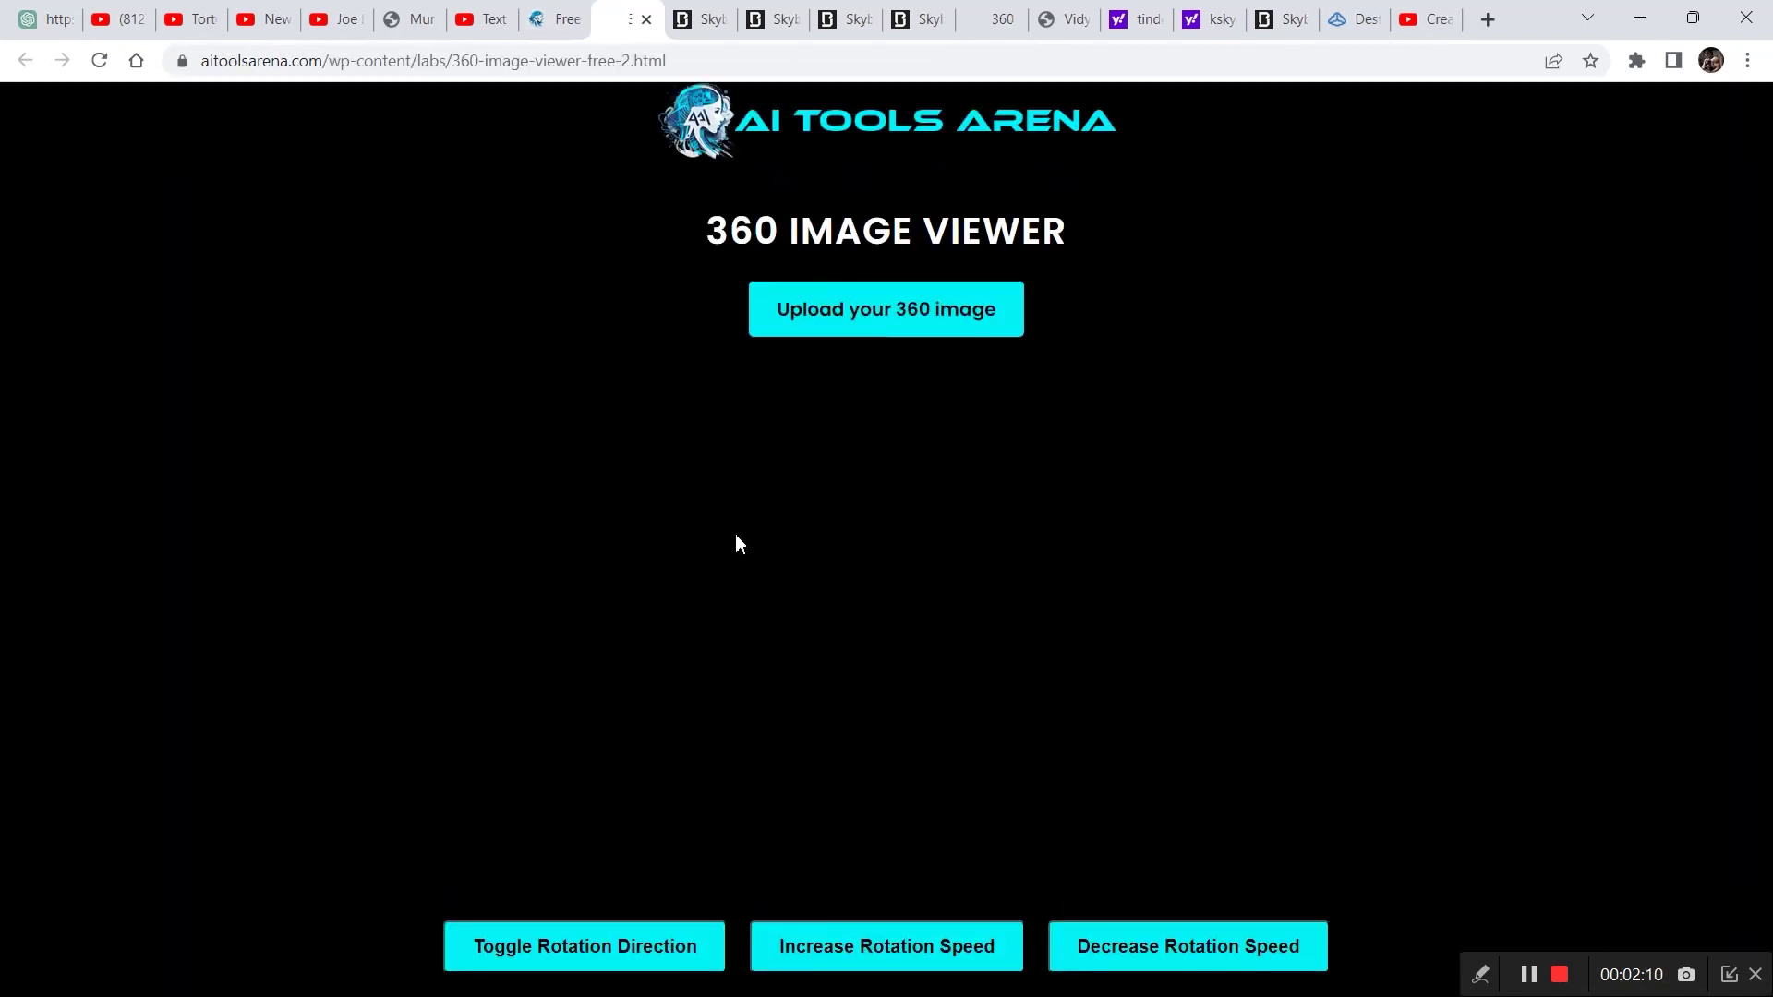
{"action": "left_click", "coordinate": [863, 319]}
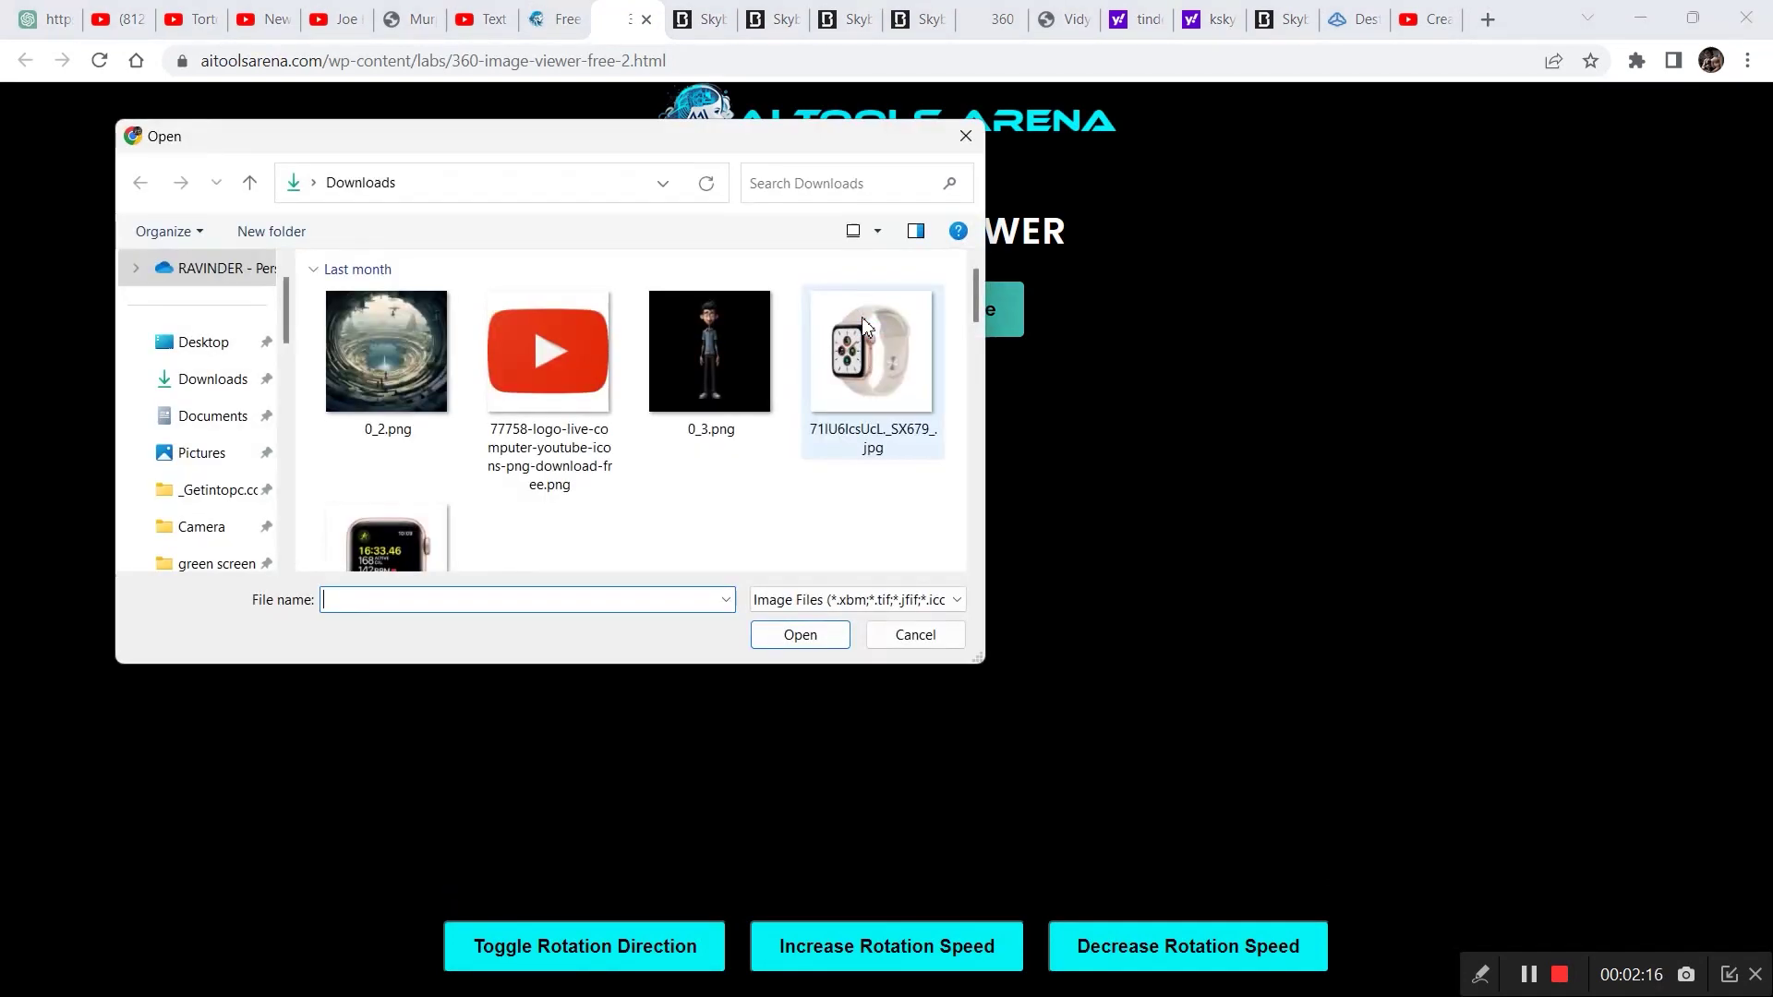
{"action": "left_click", "coordinate": [217, 378]}
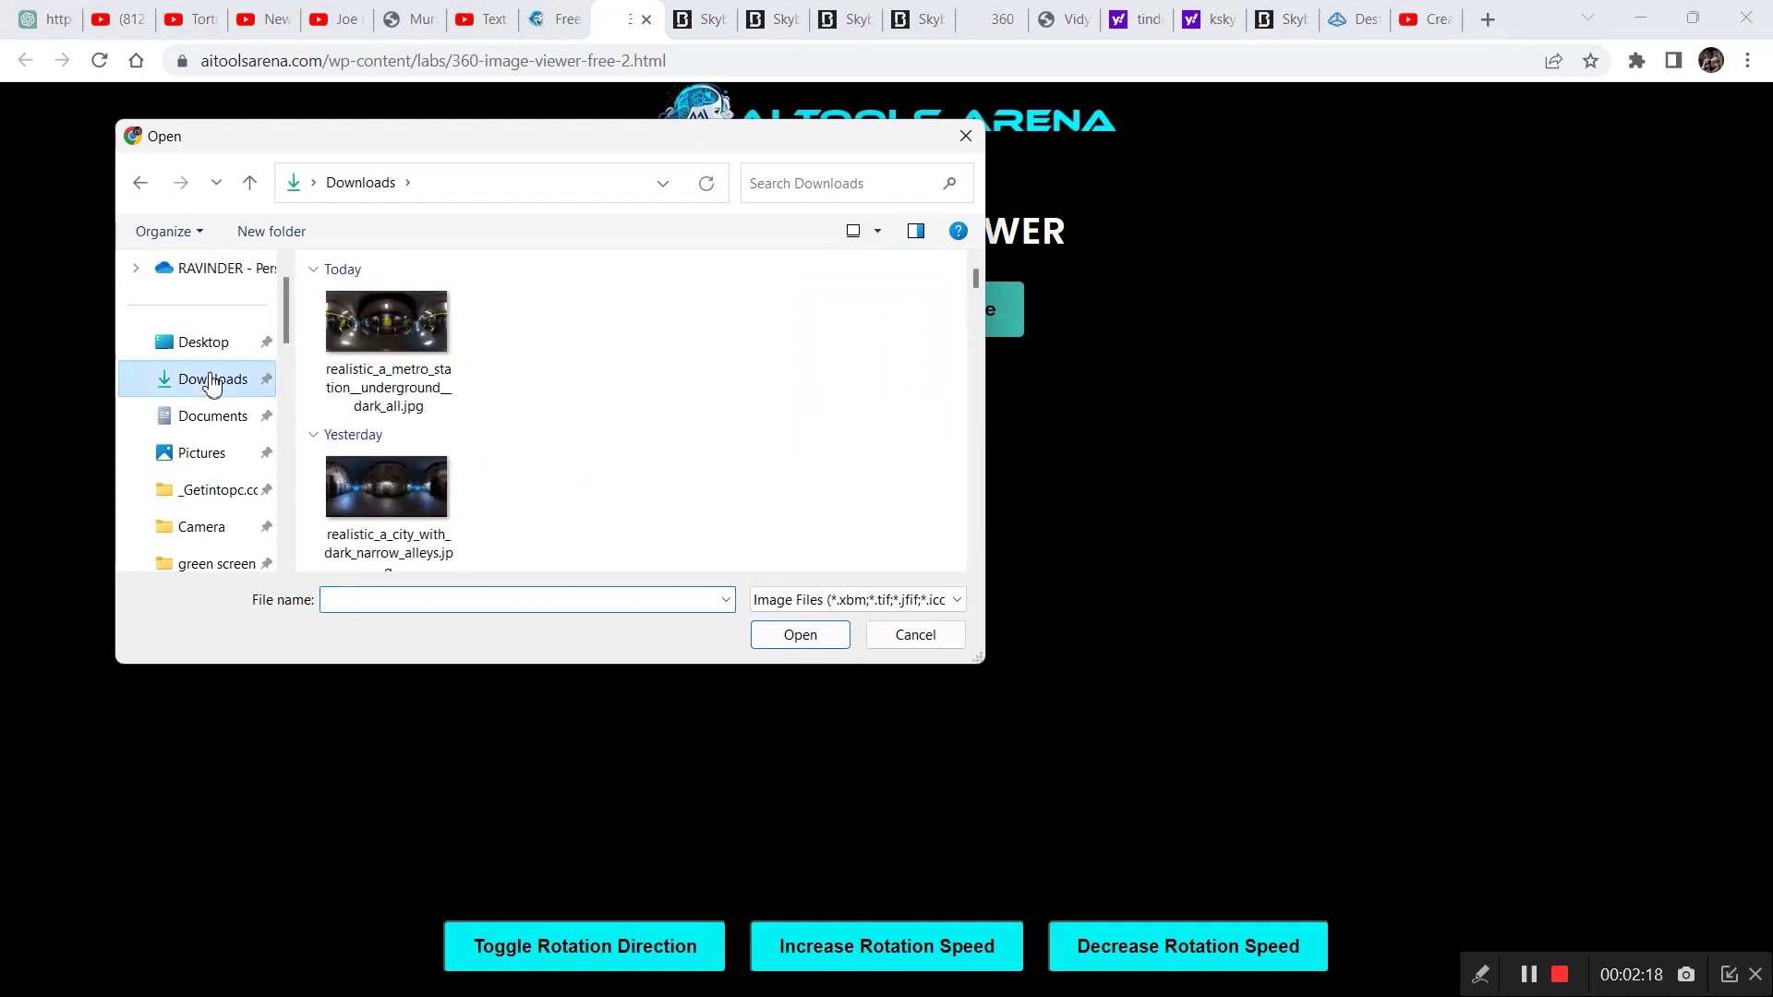
{"action": "double_click", "coordinate": [388, 503]}
Look around the alley panorama, speed up auto-rotation and reverse its direction twice
{"action": "left_click_drag", "start_coordinate": [806, 659], "coordinate": [949, 677]}
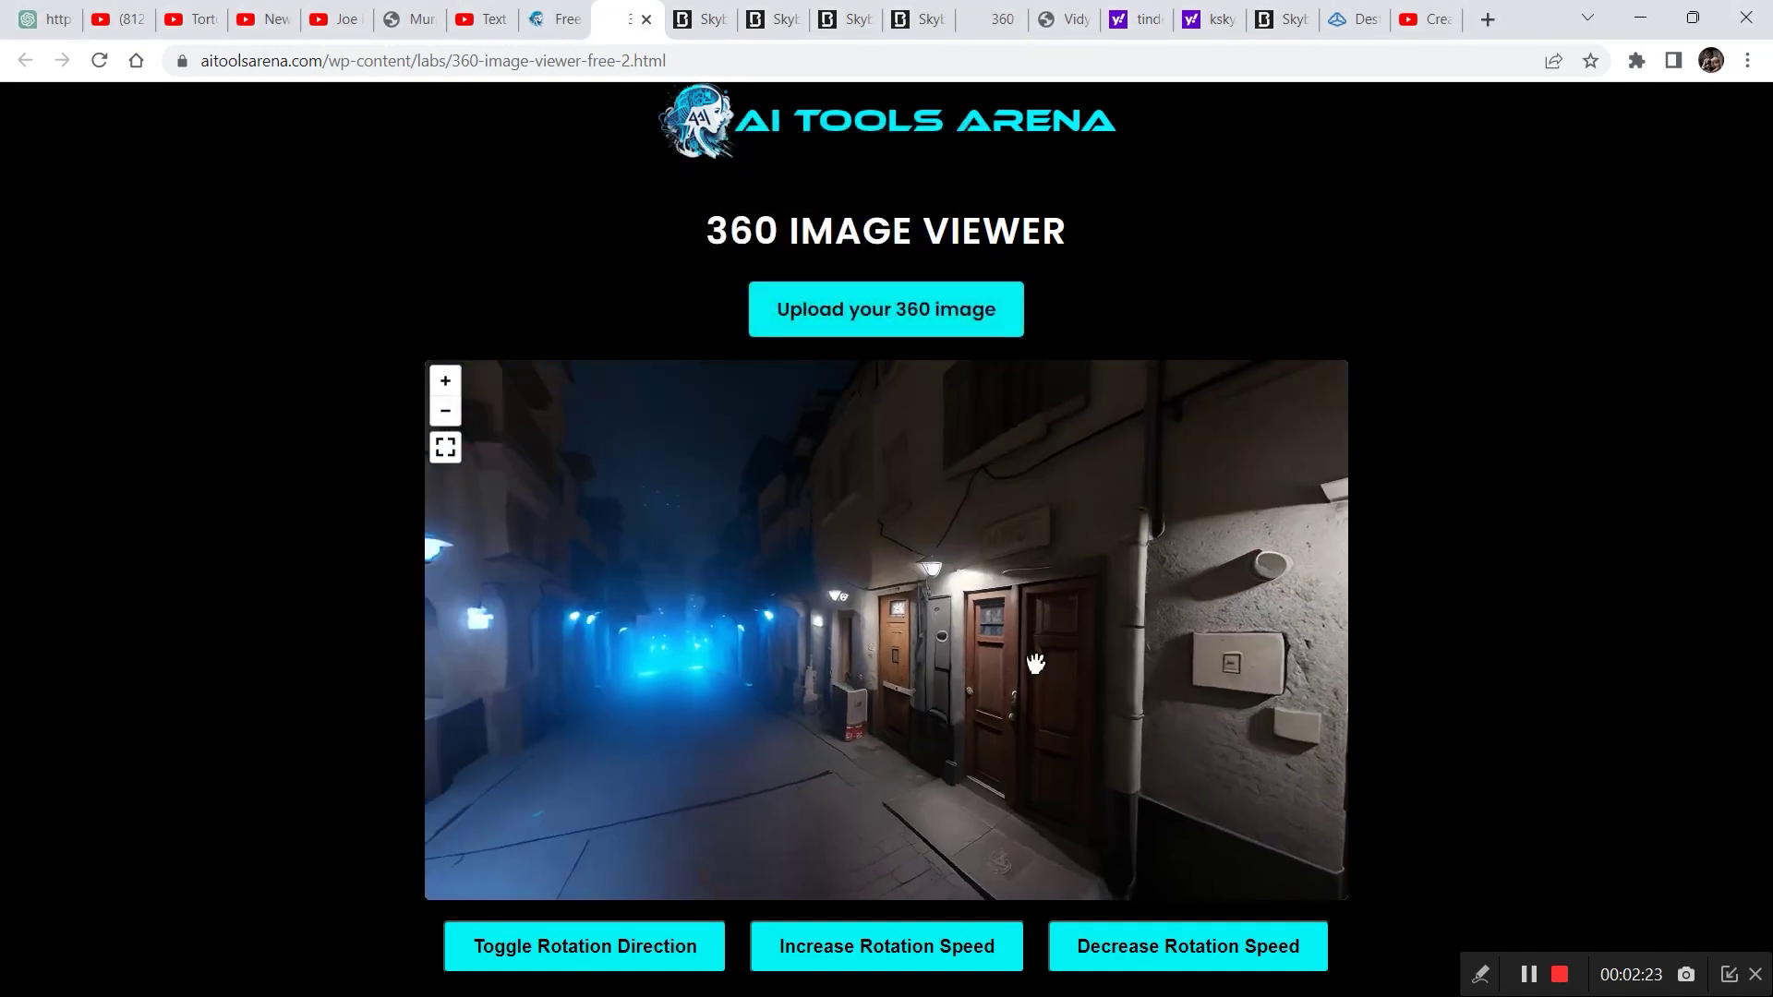
{"action": "left_click_drag", "start_coordinate": [813, 680], "coordinate": [492, 684]}
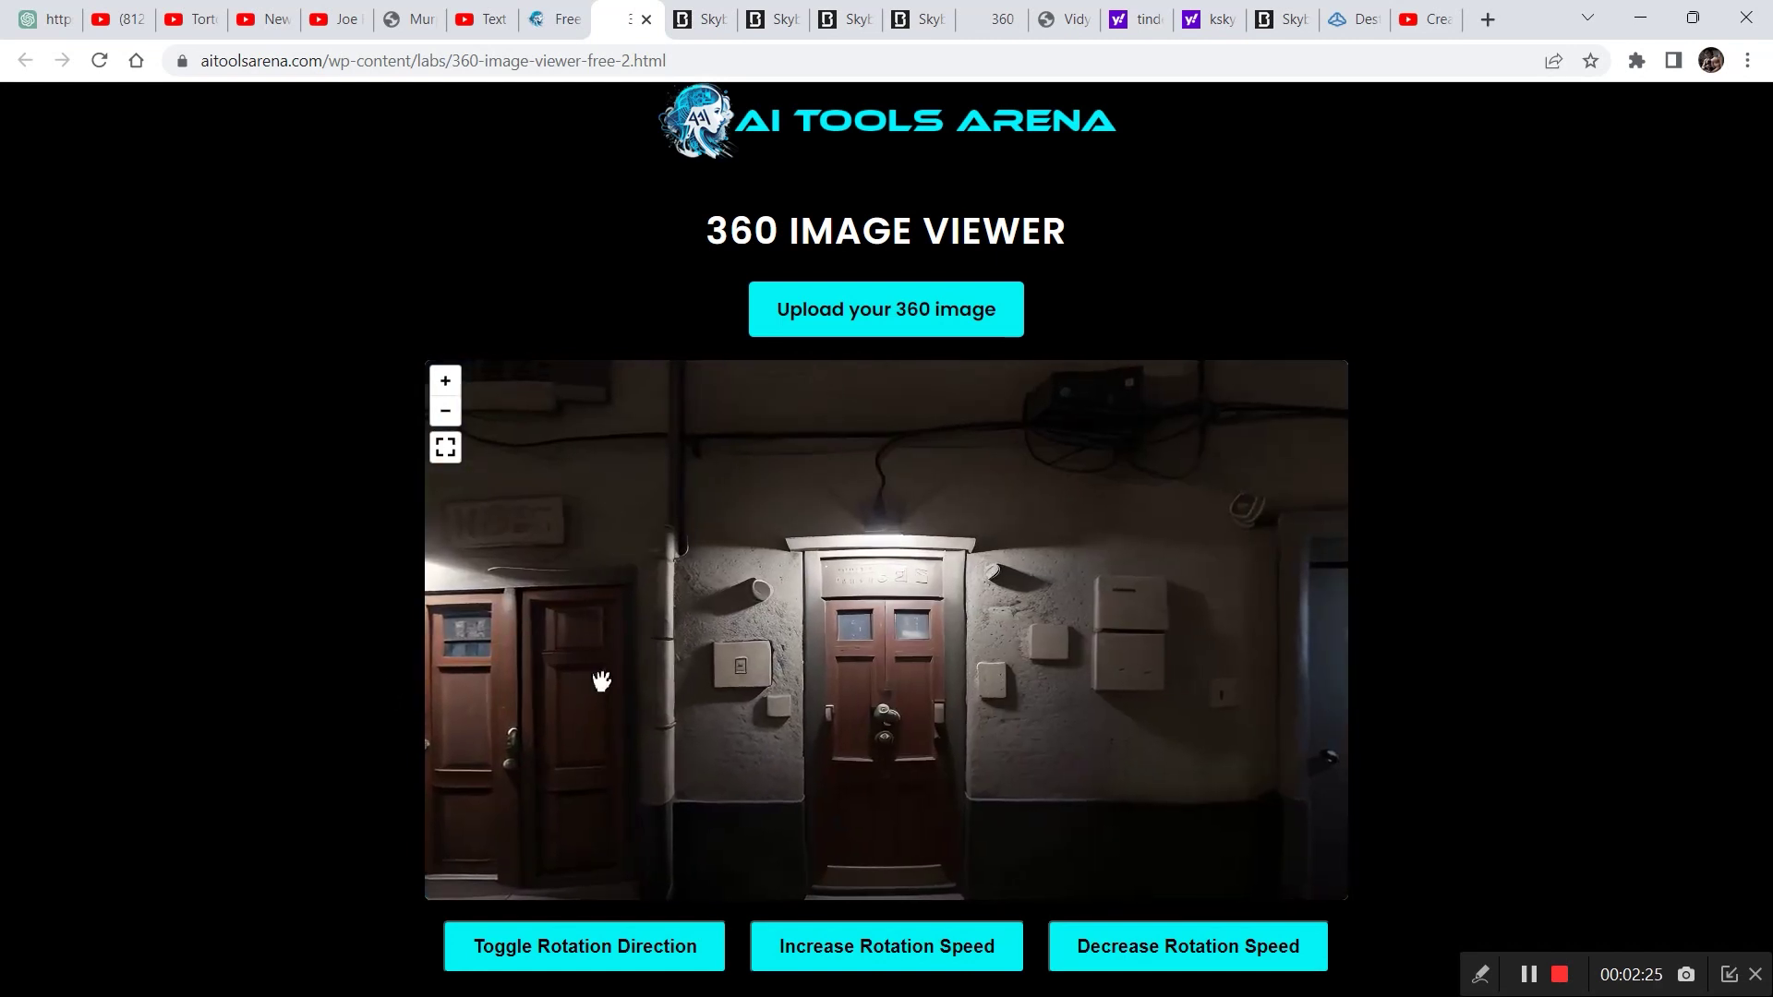
{"action": "left_click", "coordinate": [832, 965]}
{"action": "left_click", "coordinate": [627, 961]}
{"action": "left_click", "coordinate": [626, 961]}
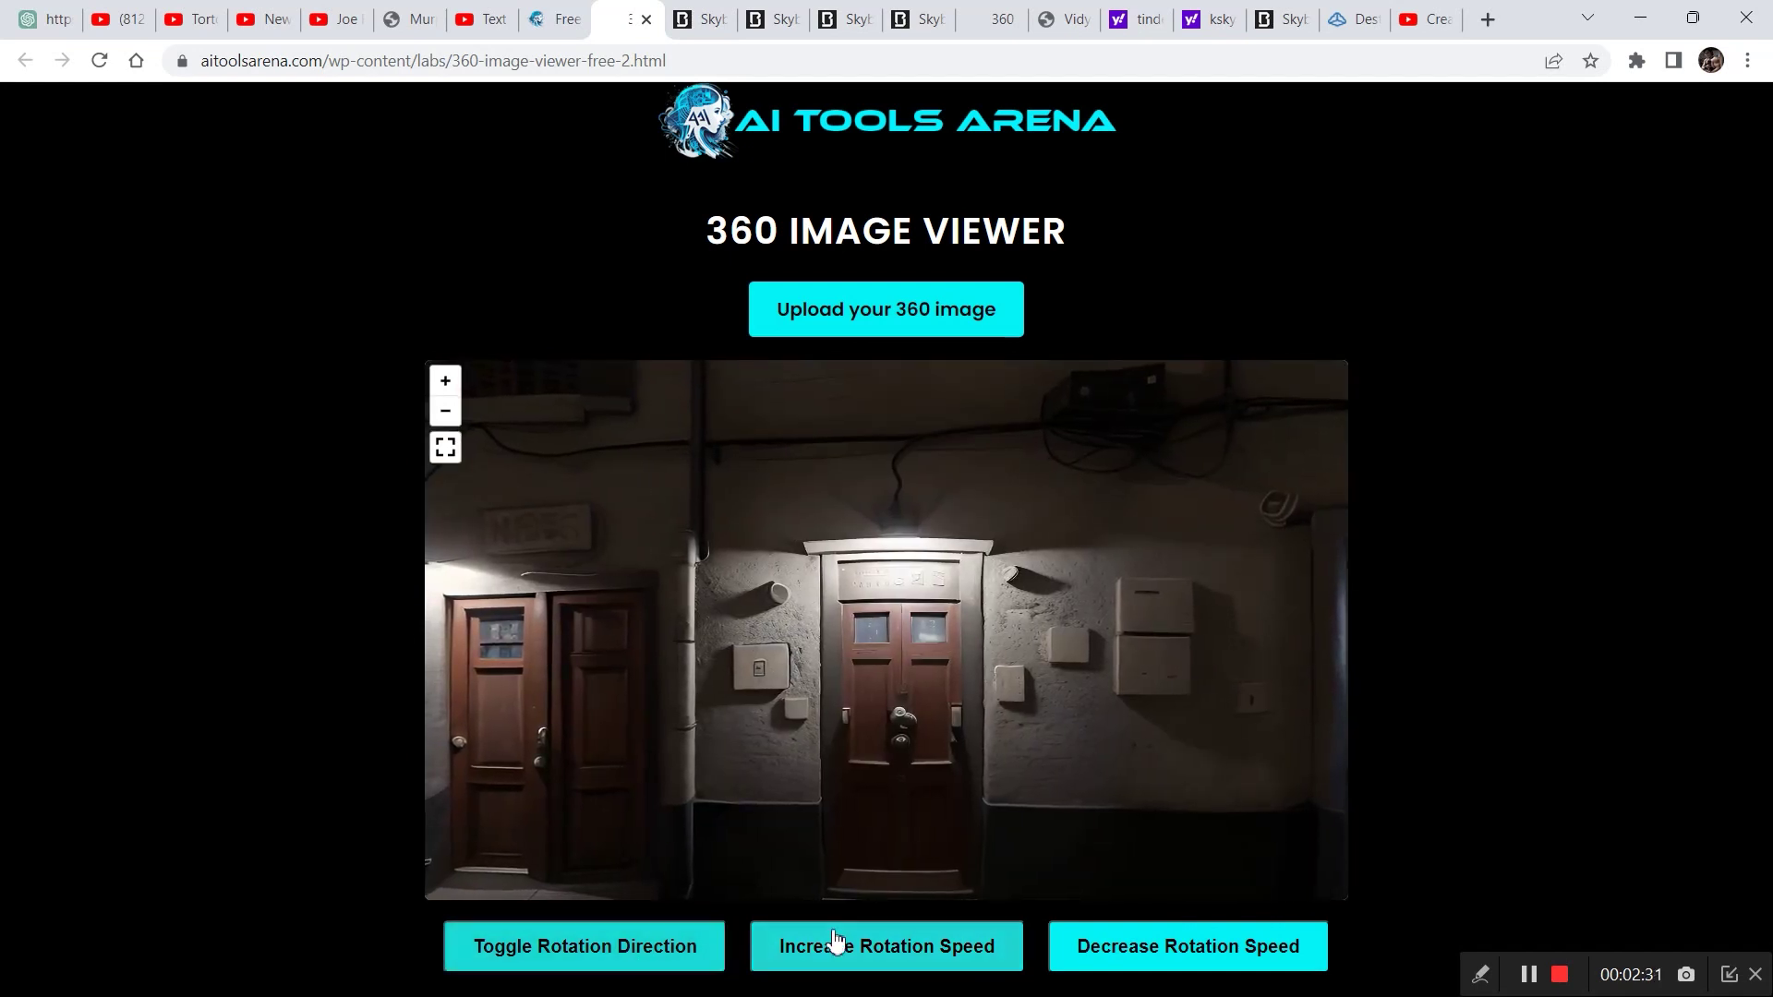
Raise the panorama's auto-rotation speed four more increments
{"action": "left_click", "coordinate": [866, 954]}
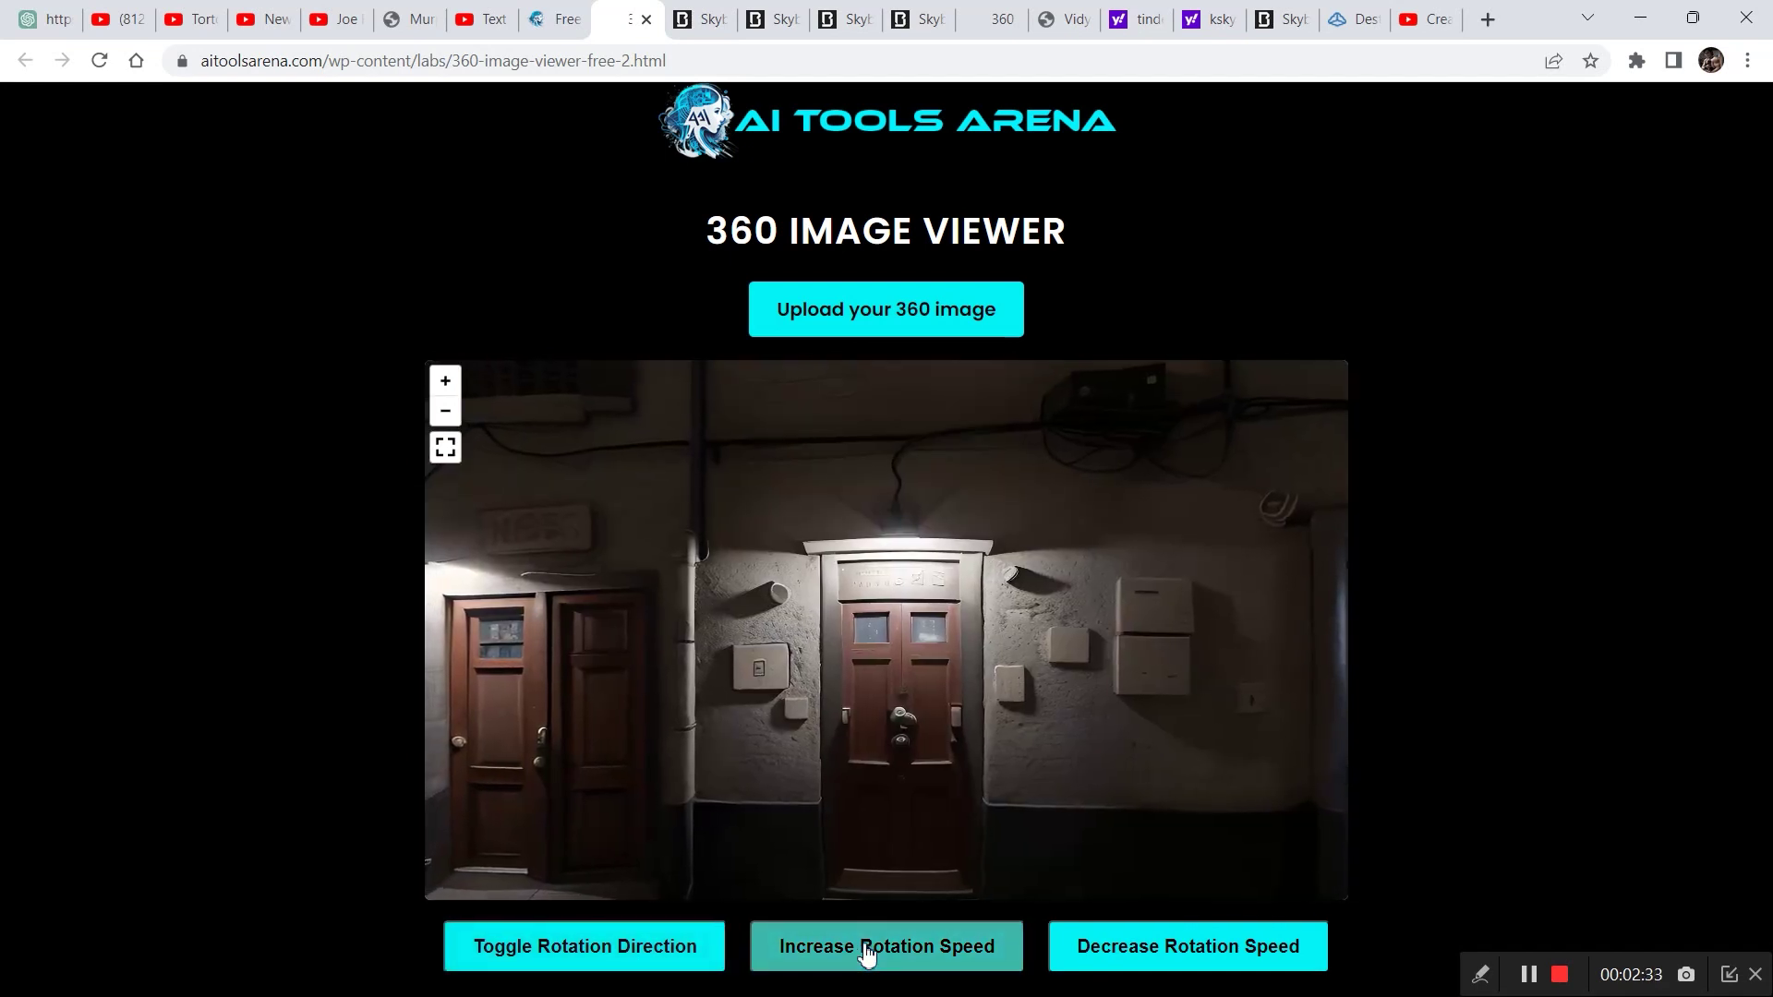
{"action": "left_click", "coordinate": [866, 954]}
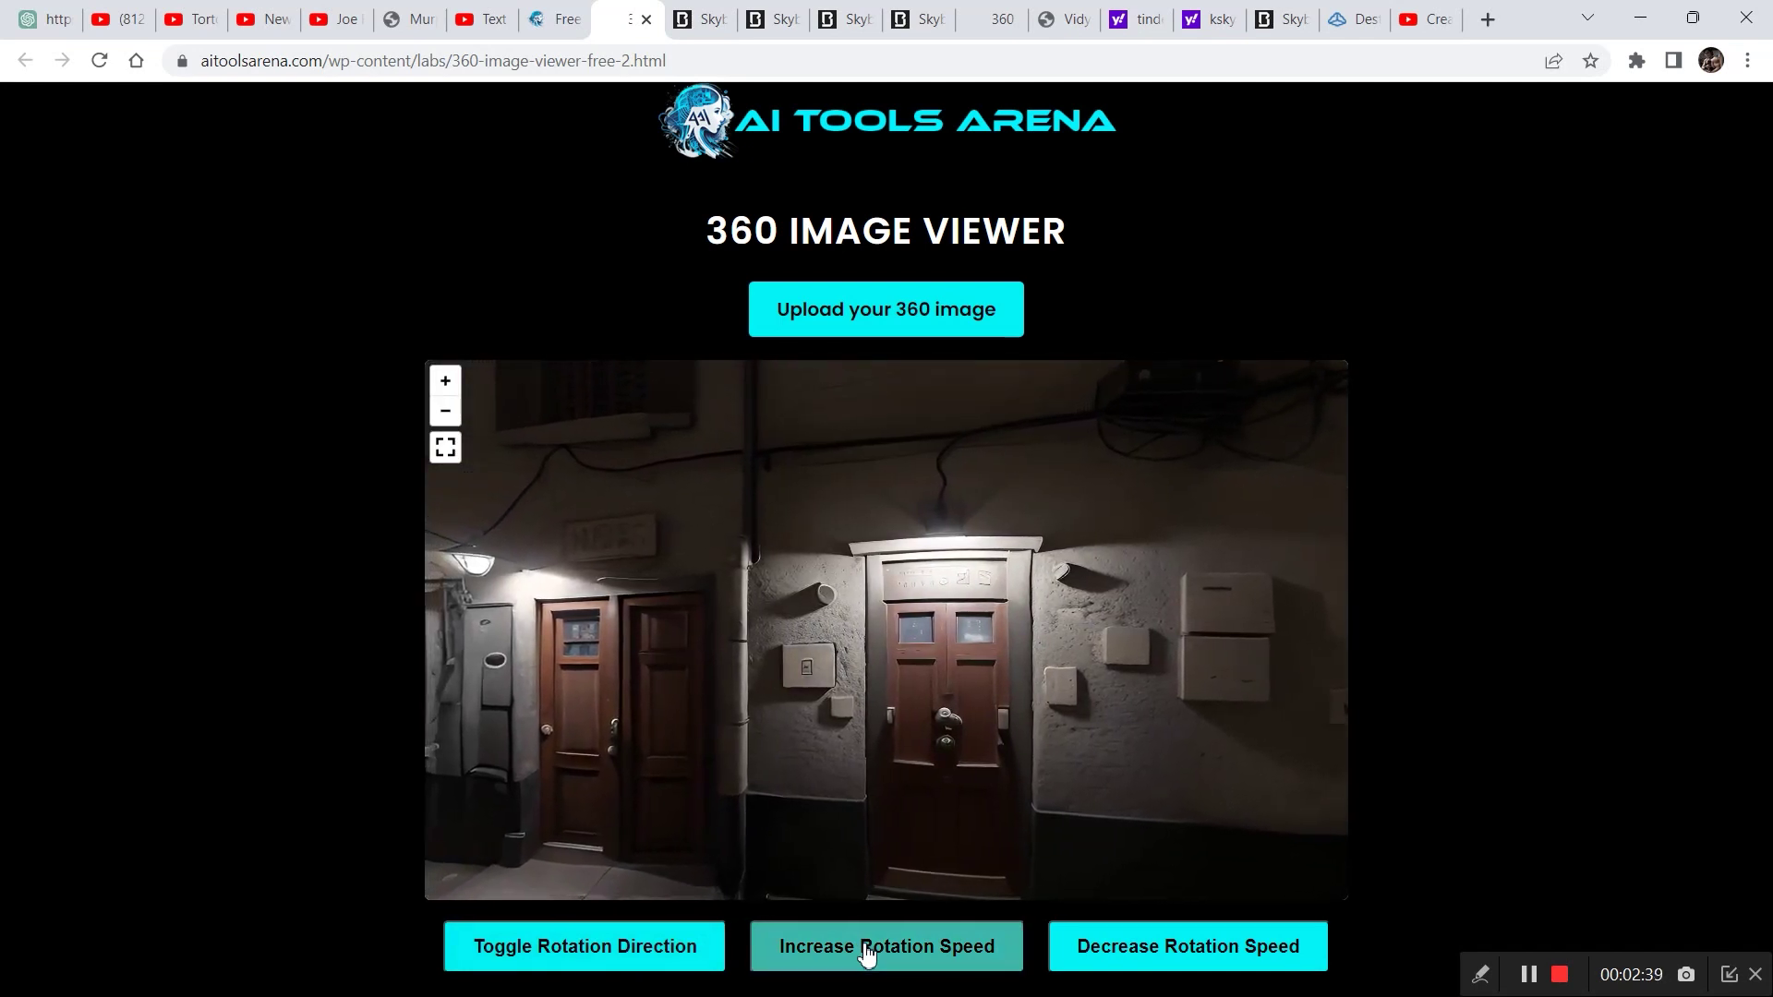
{"action": "left_click", "coordinate": [867, 954]}
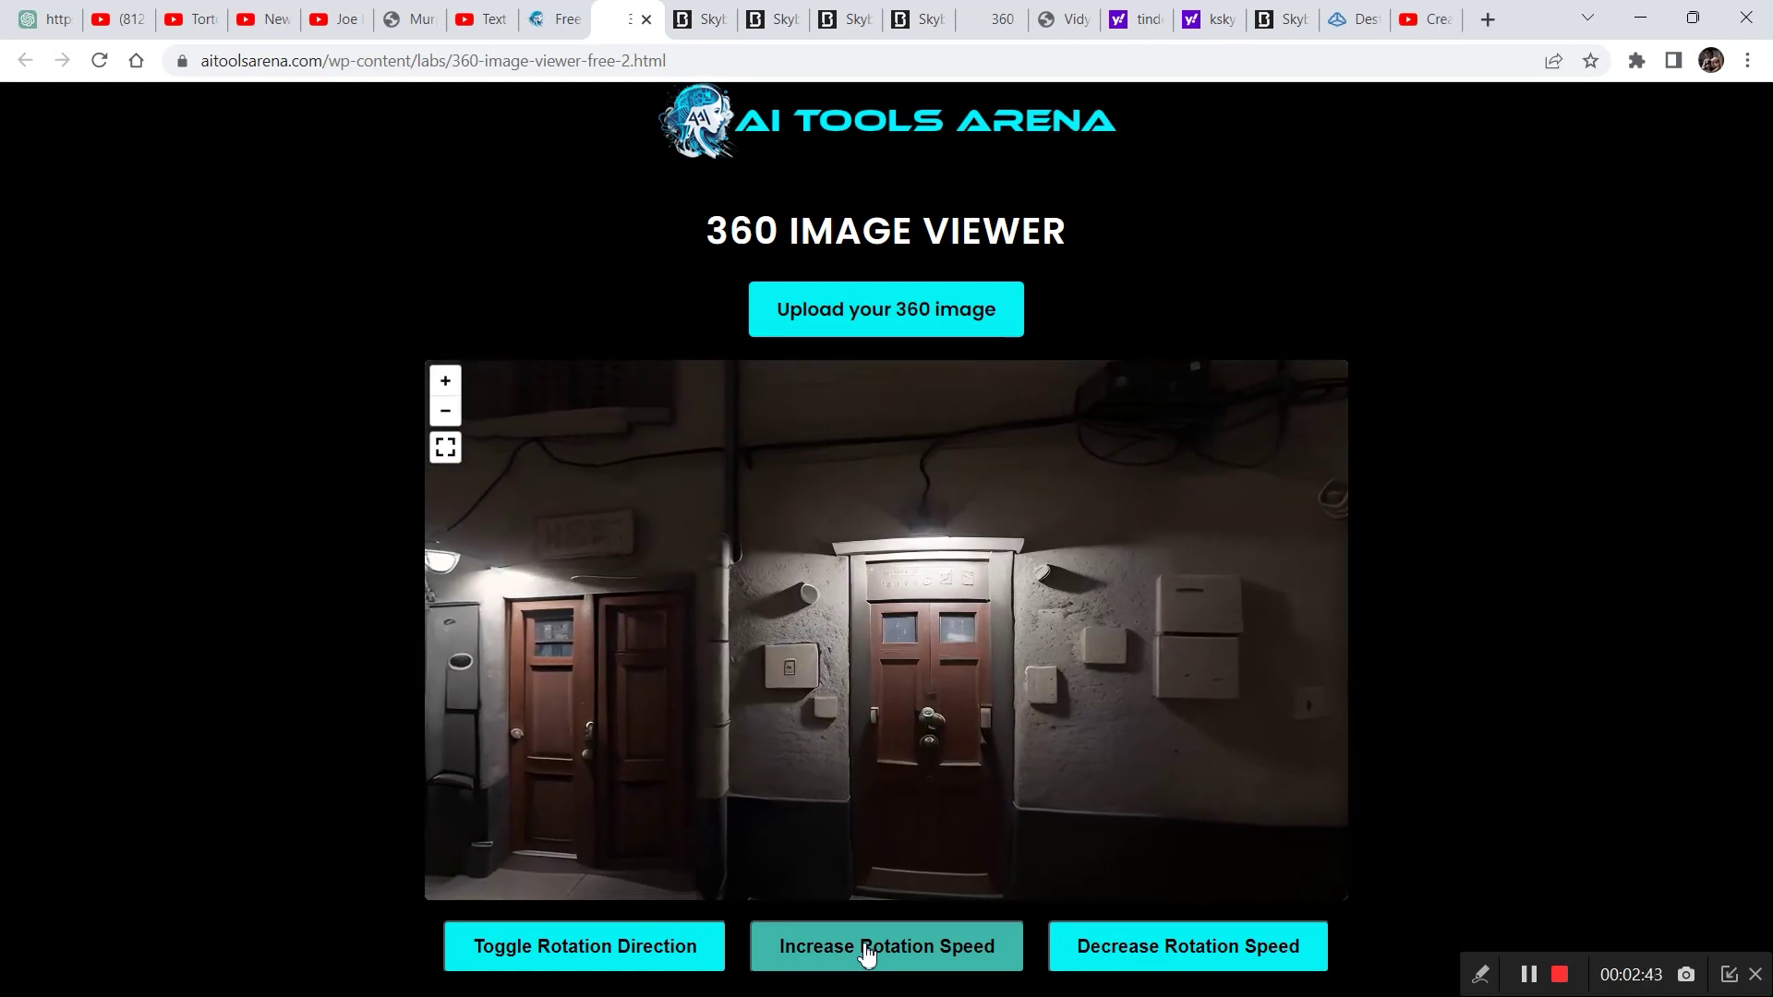
{"action": "left_click", "coordinate": [866, 954]}
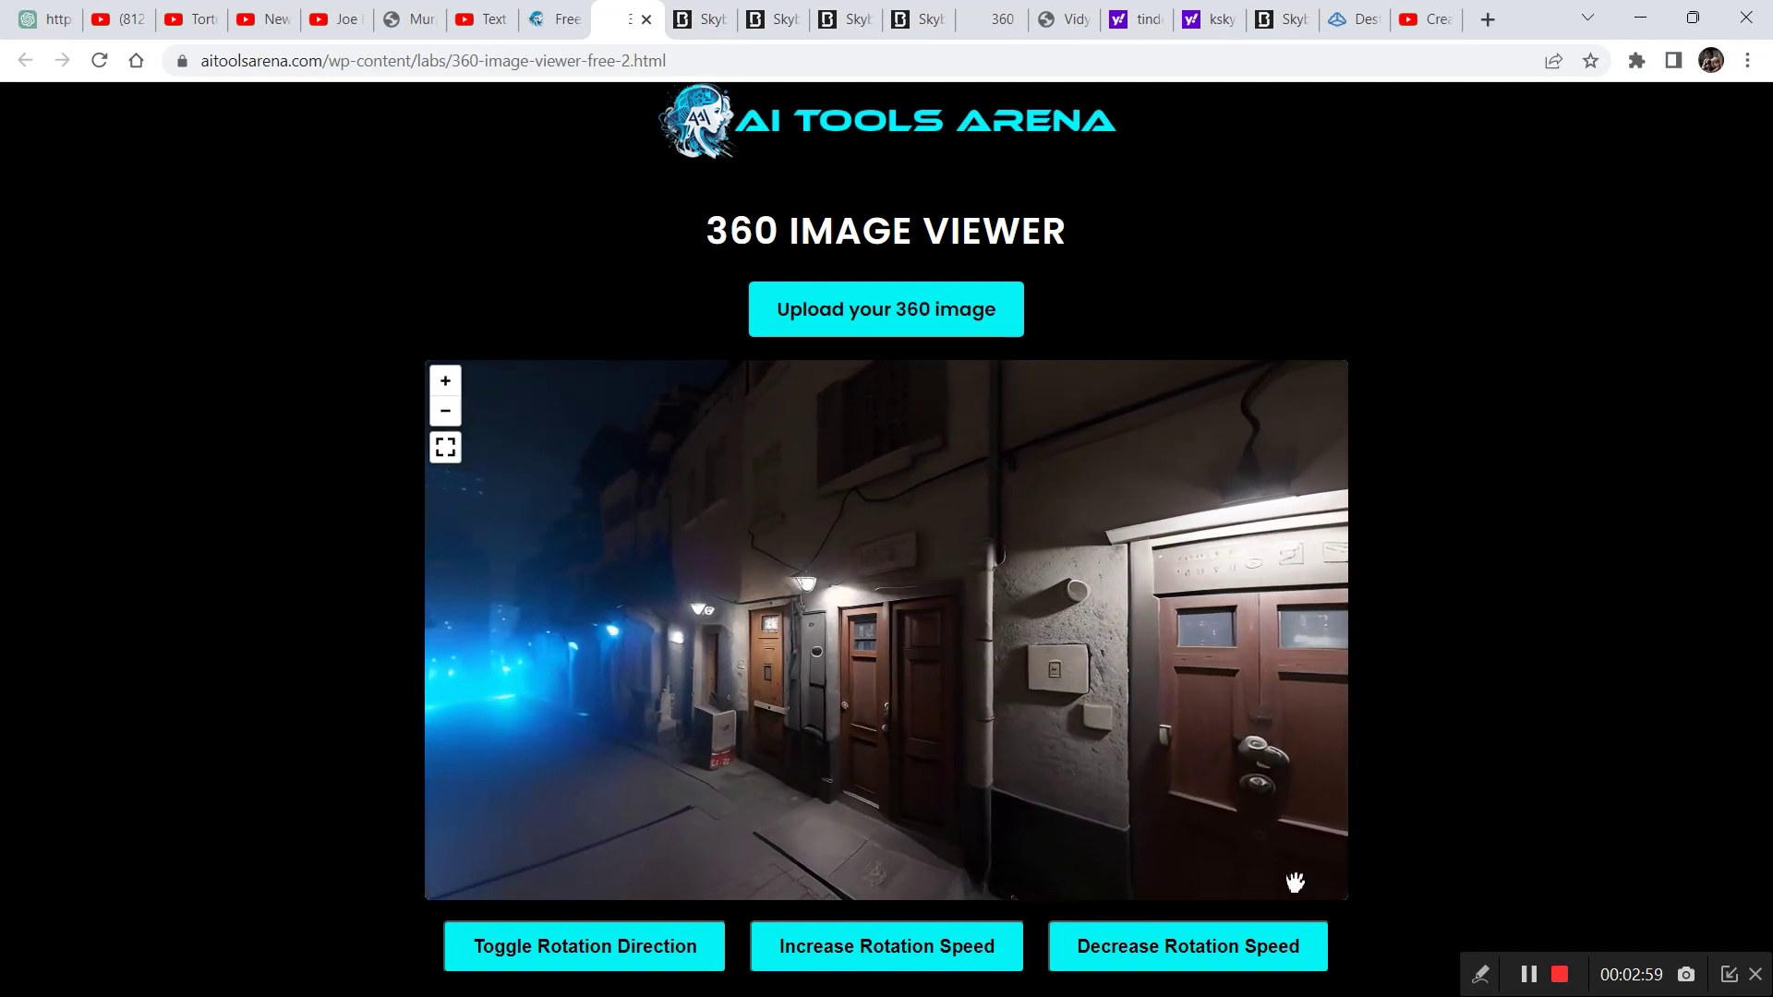
Scroll through the Skybox article's sample prompts, then return to the 360 viewer
{"action": "left_click", "coordinate": [550, 18]}
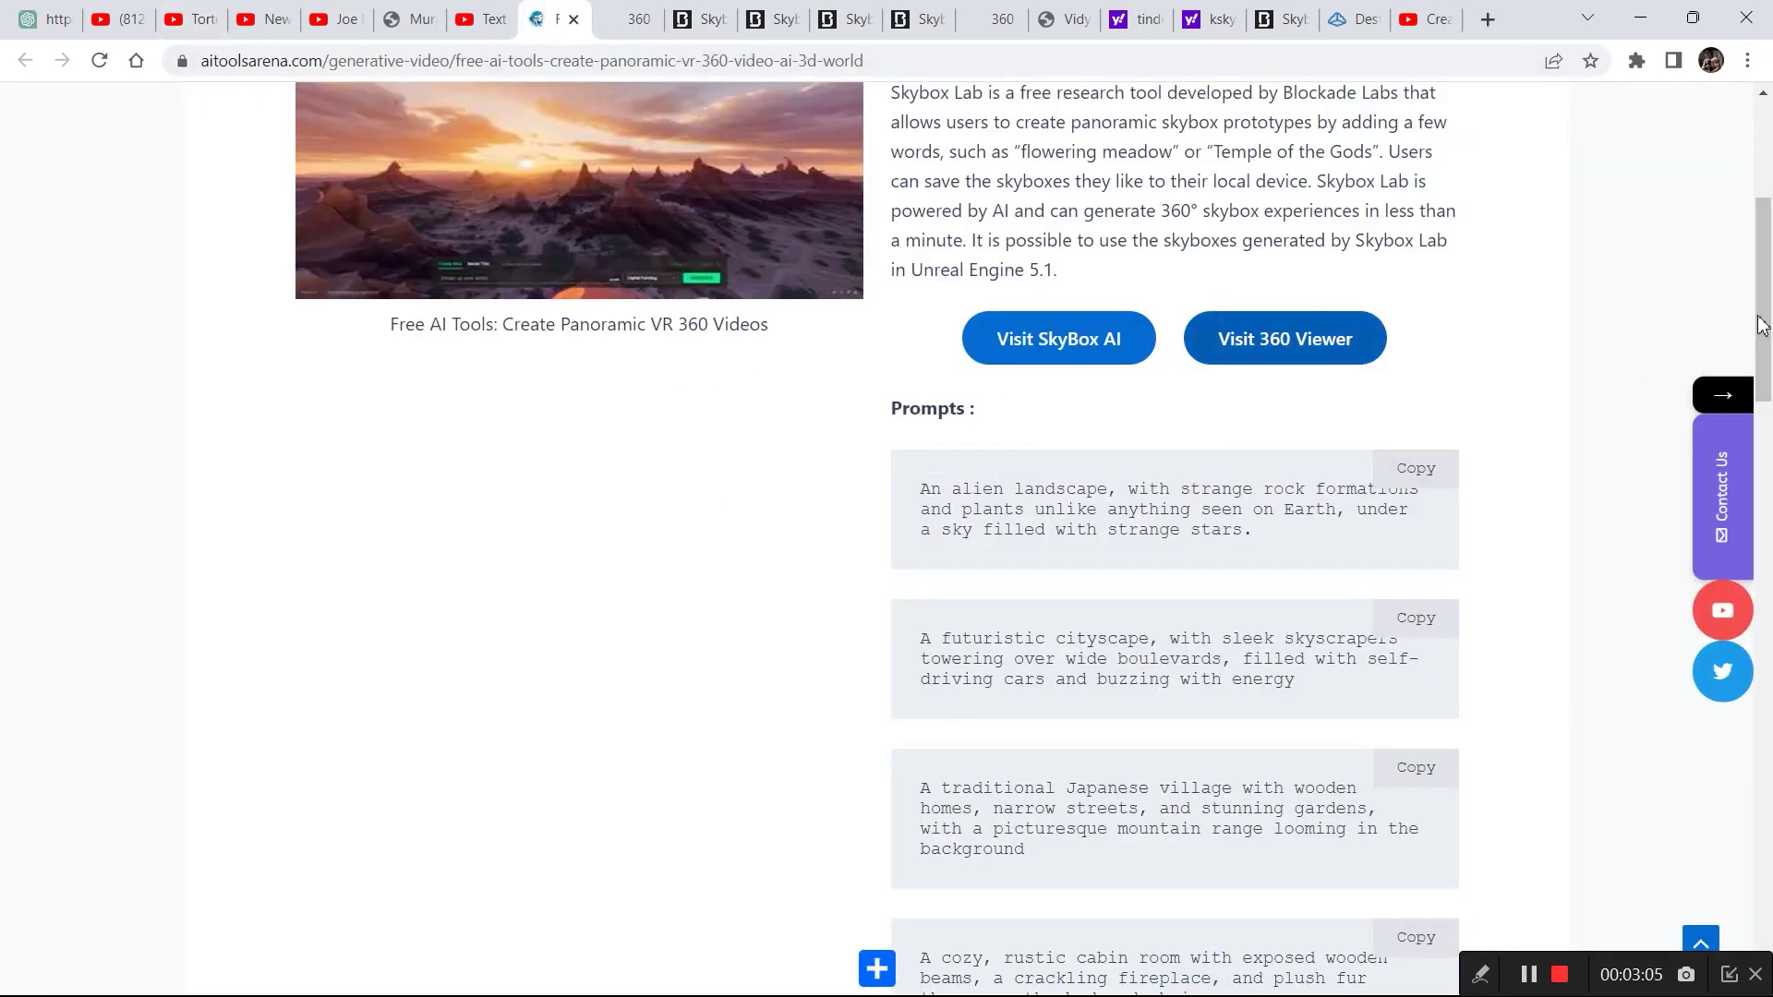
{"action": "left_click_drag", "start_coordinate": [1765, 327], "coordinate": [1768, 723]}
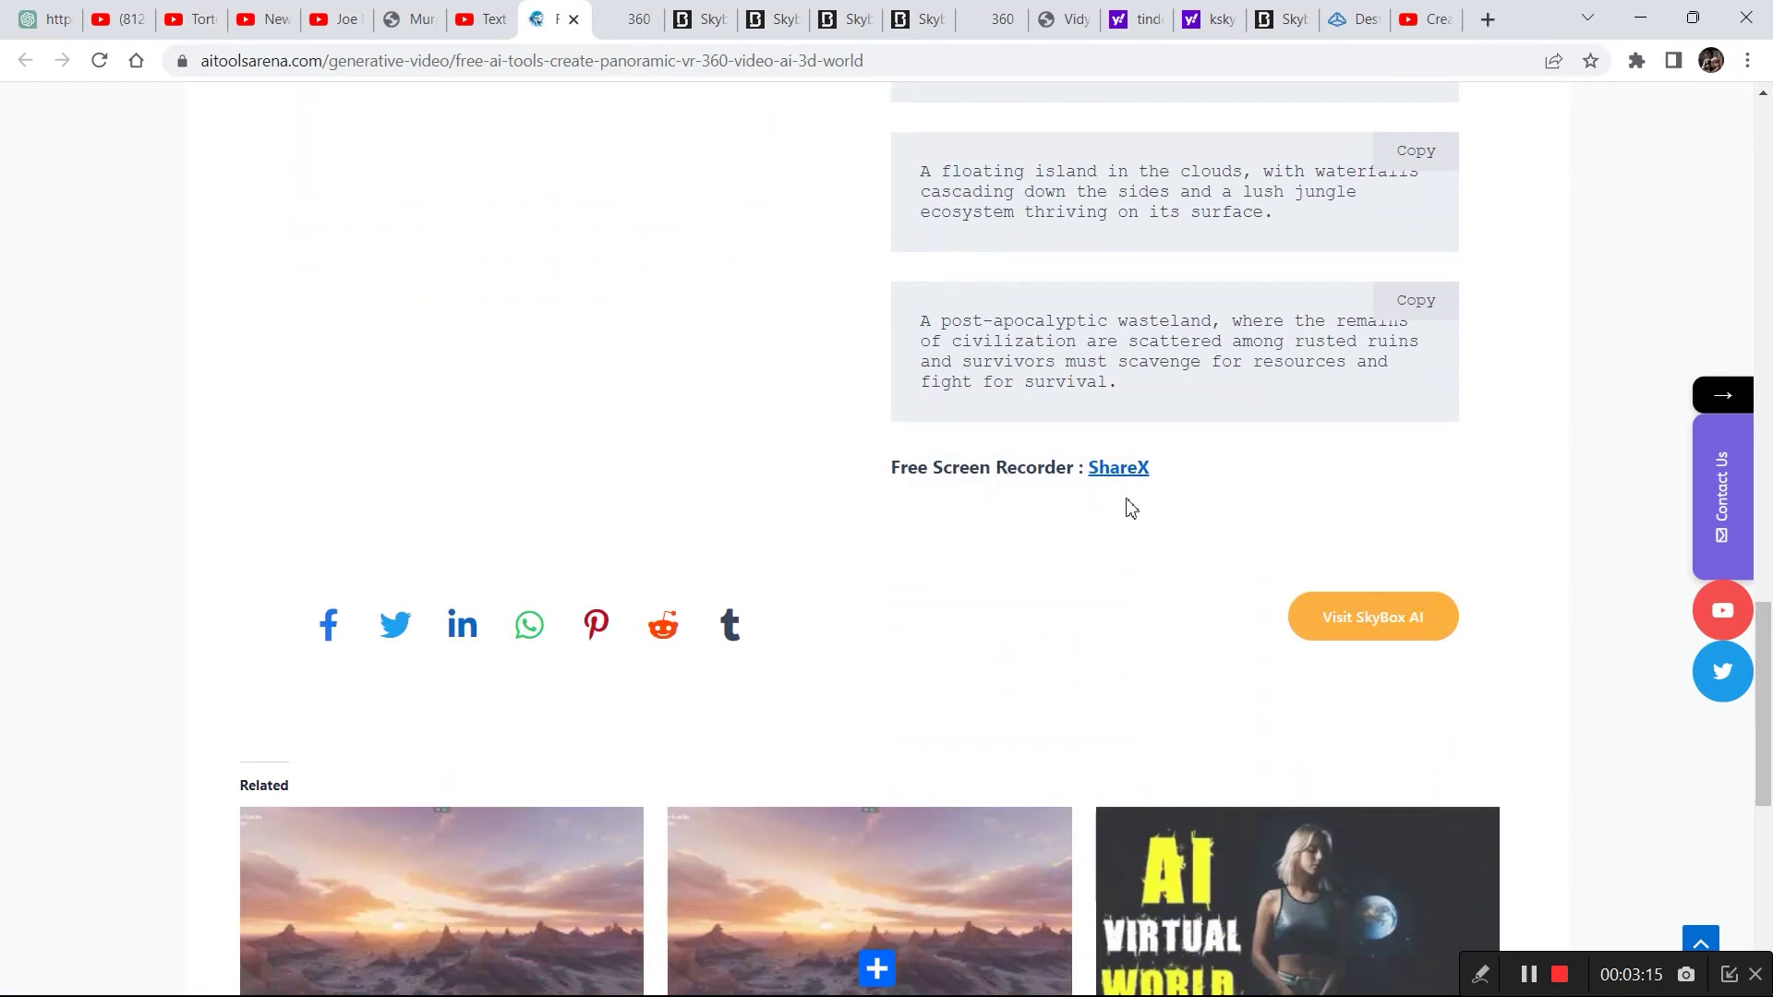
{"action": "left_click_drag", "start_coordinate": [1768, 673], "coordinate": [1768, 182]}
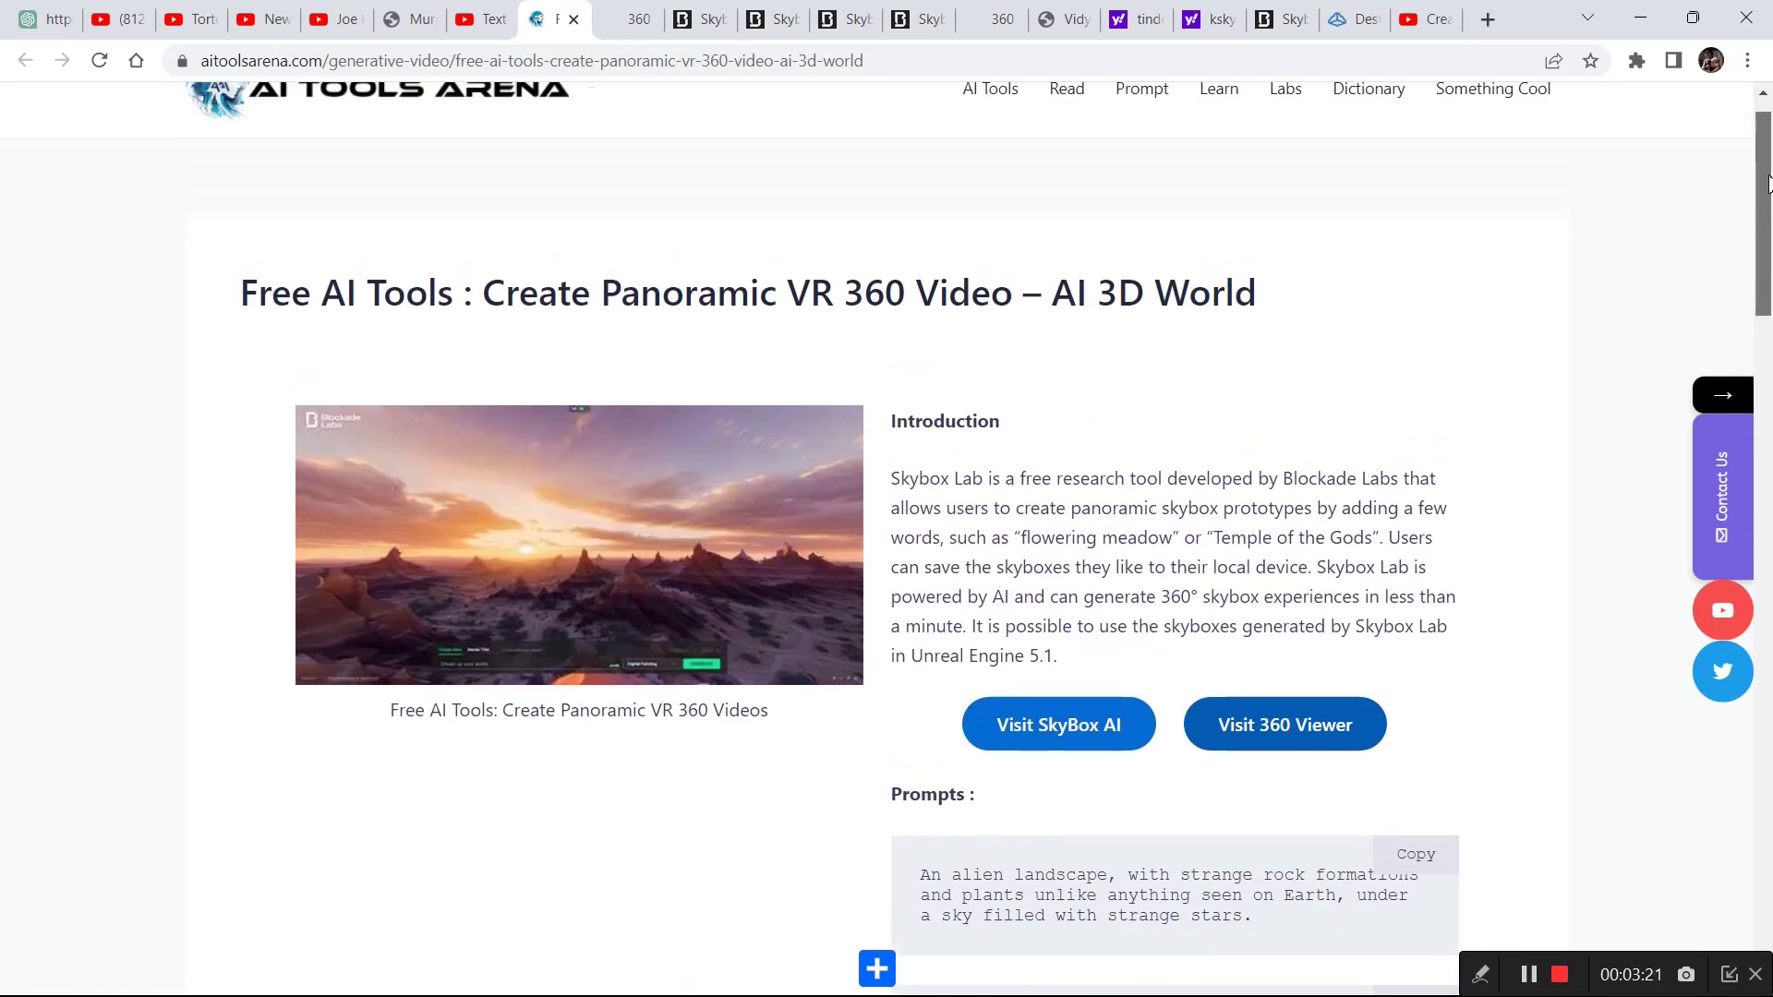
{"action": "left_click_drag", "start_coordinate": [908, 332], "coordinate": [695, 231]}
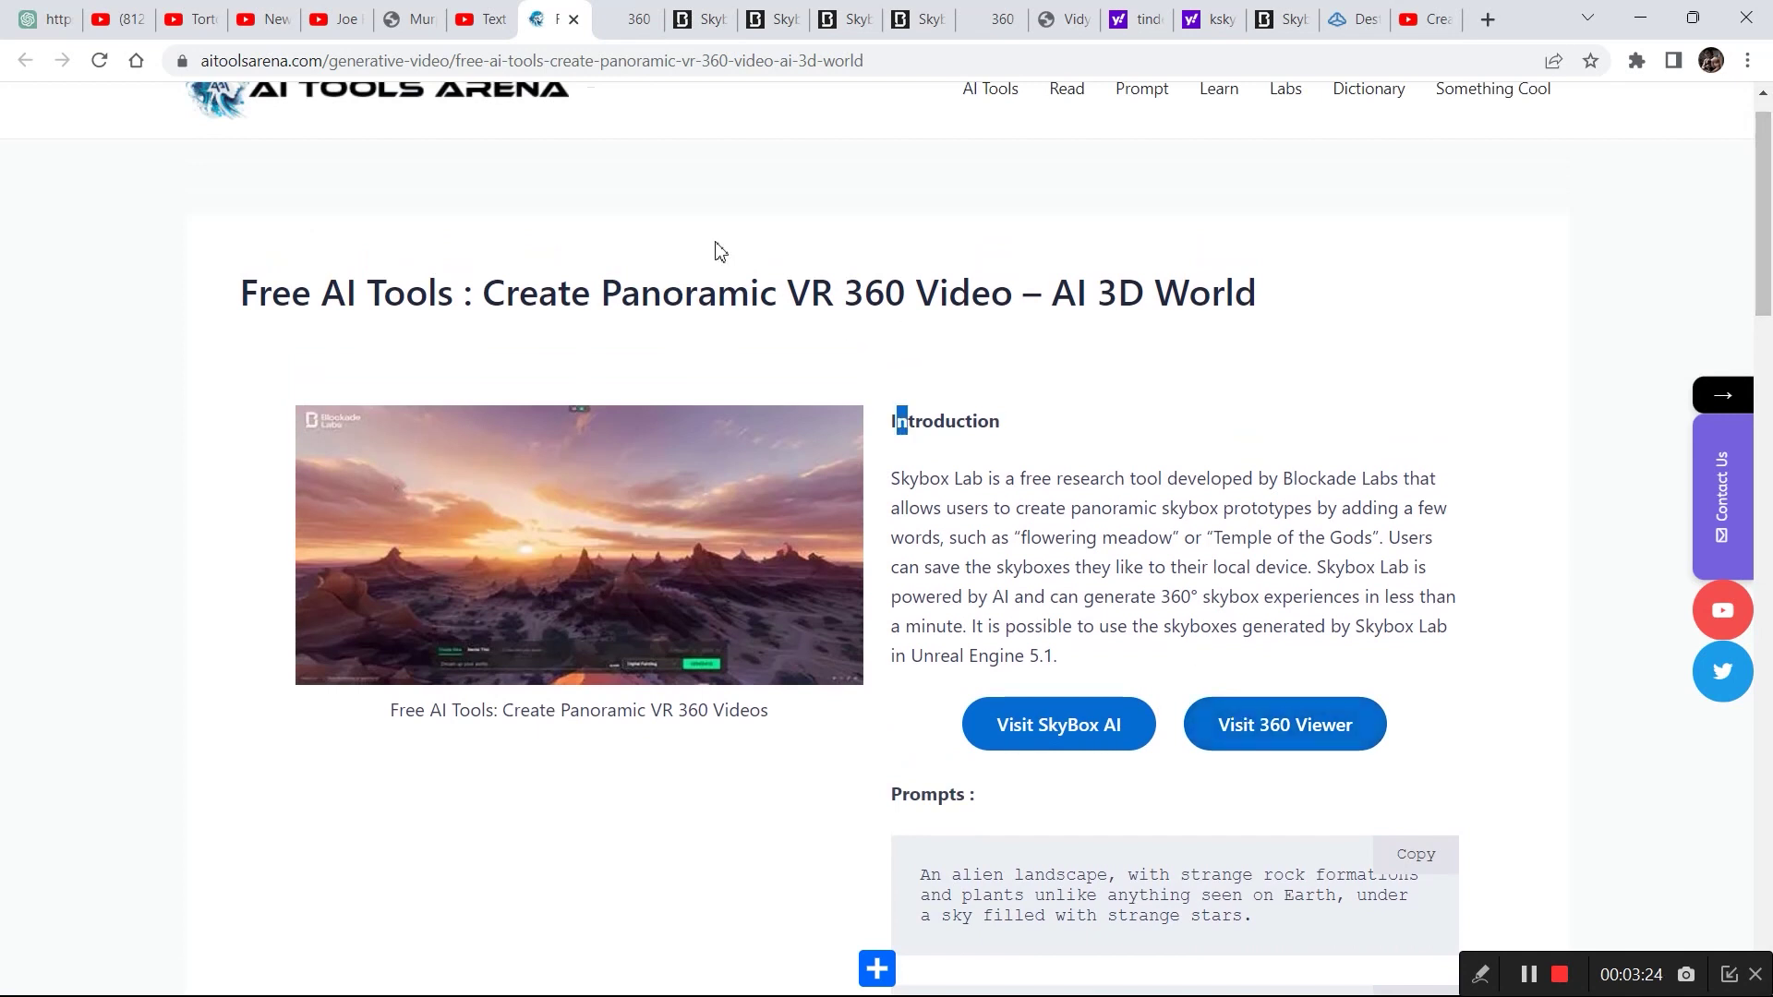
{"action": "left_click", "coordinate": [637, 18]}
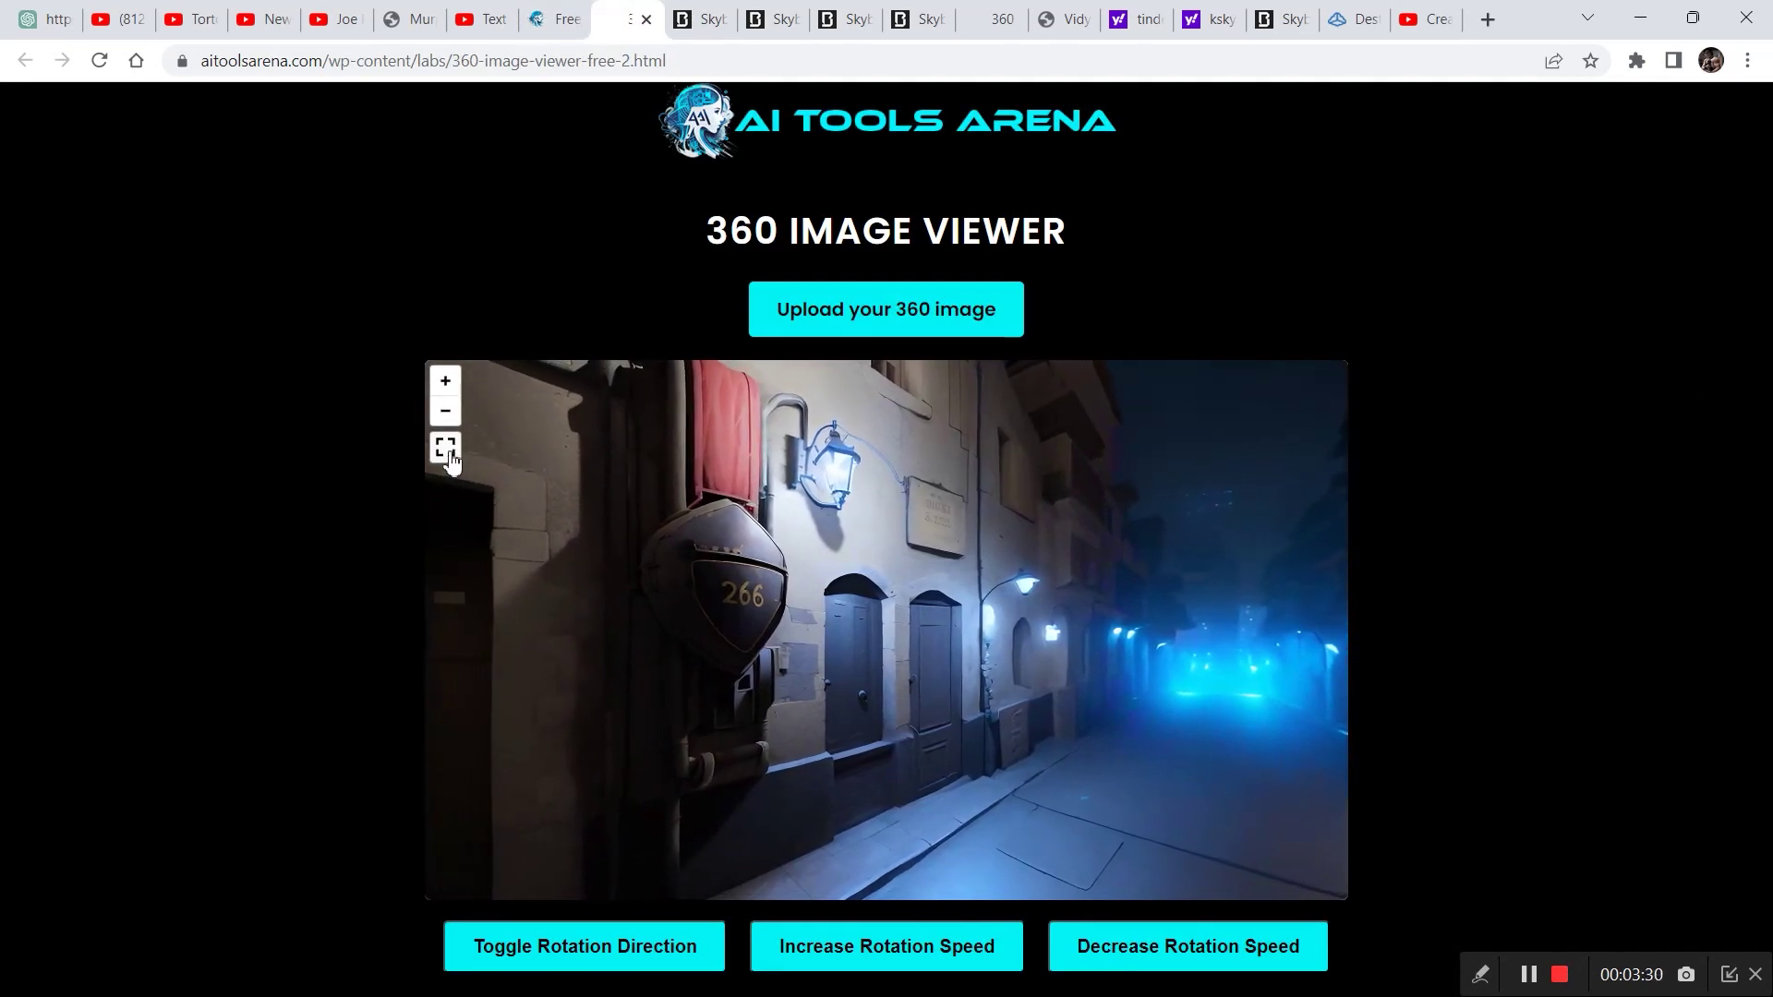
View the alley panorama full screen, exit, then rotate the Skybox city scene and open the styles
{"action": "left_click", "coordinate": [462, 455]}
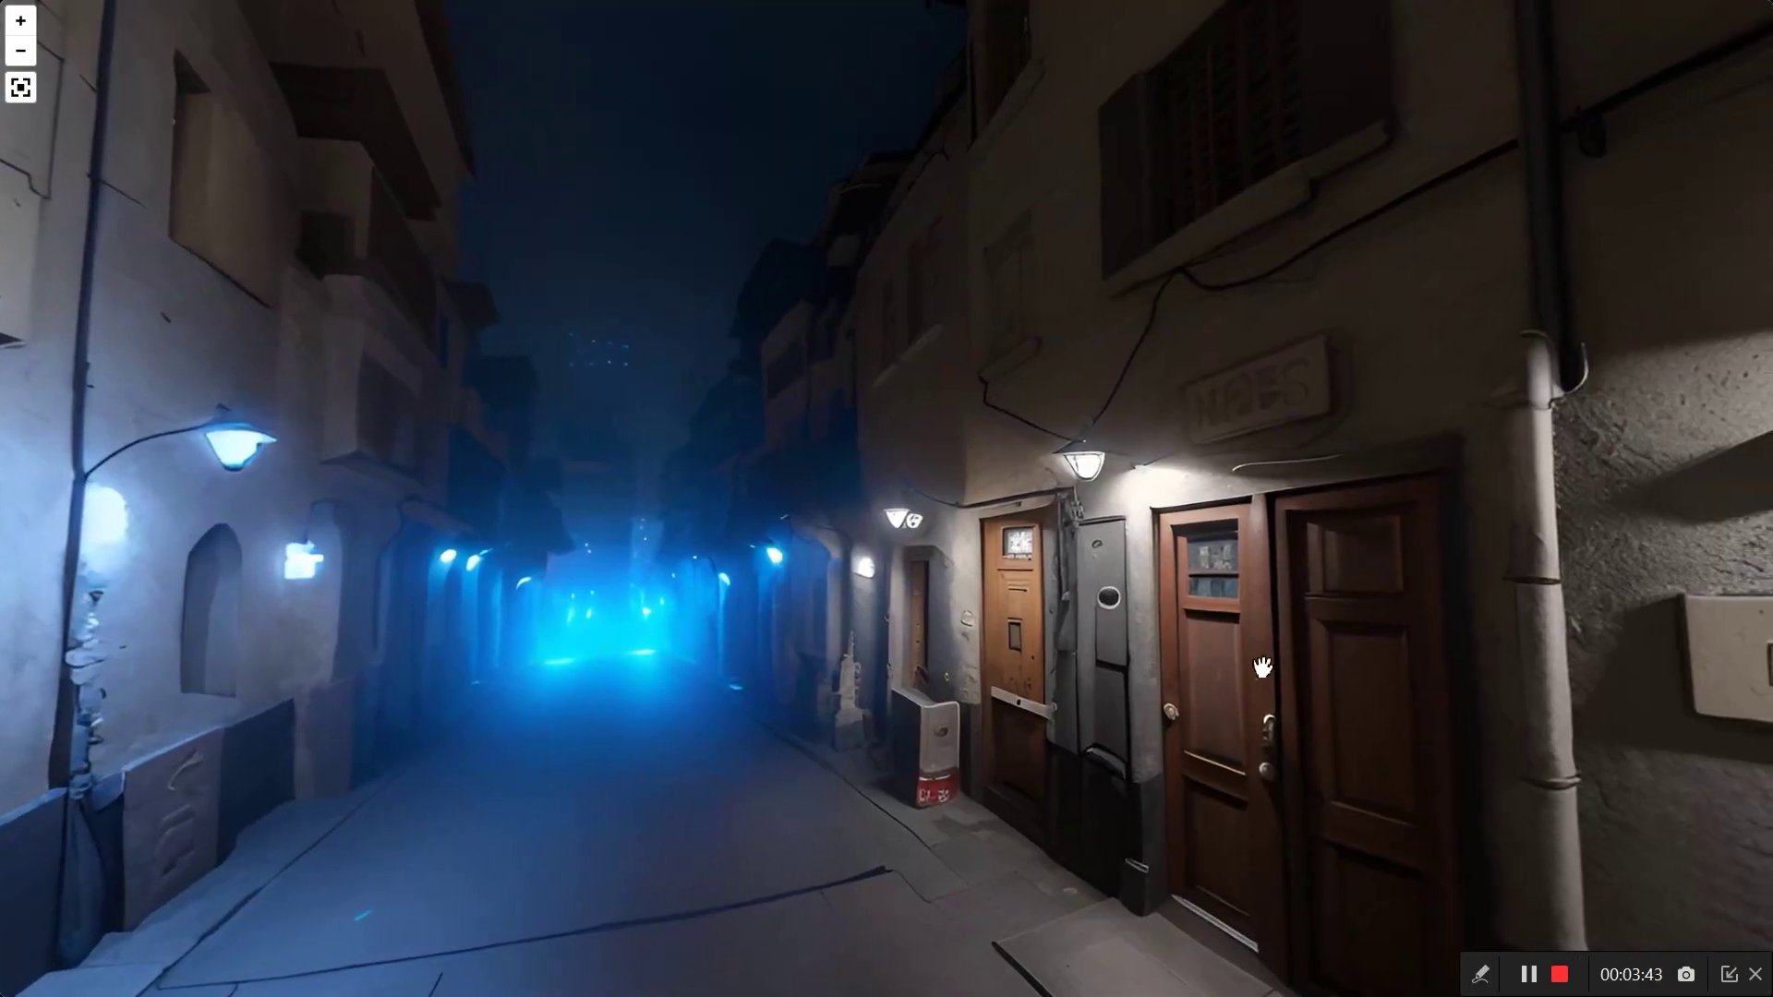
{"action": "left_click", "coordinate": [22, 90]}
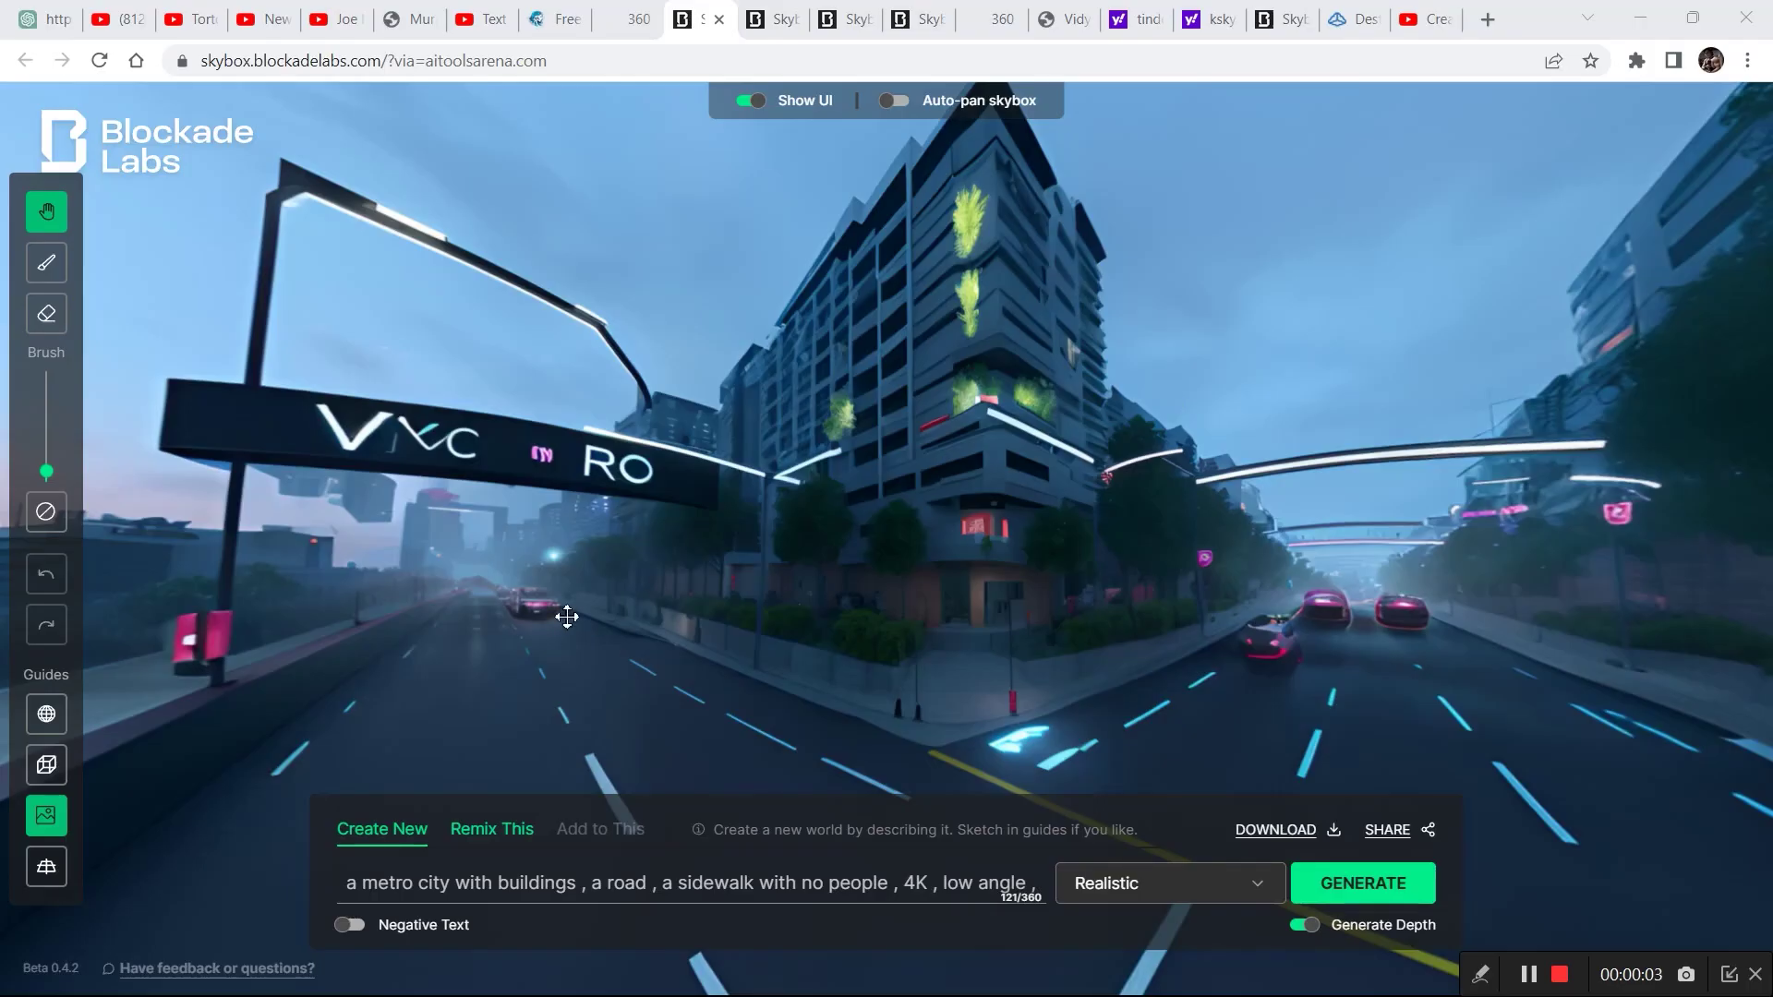
{"action": "left_click_drag", "start_coordinate": [567, 617], "coordinate": [206, 606]}
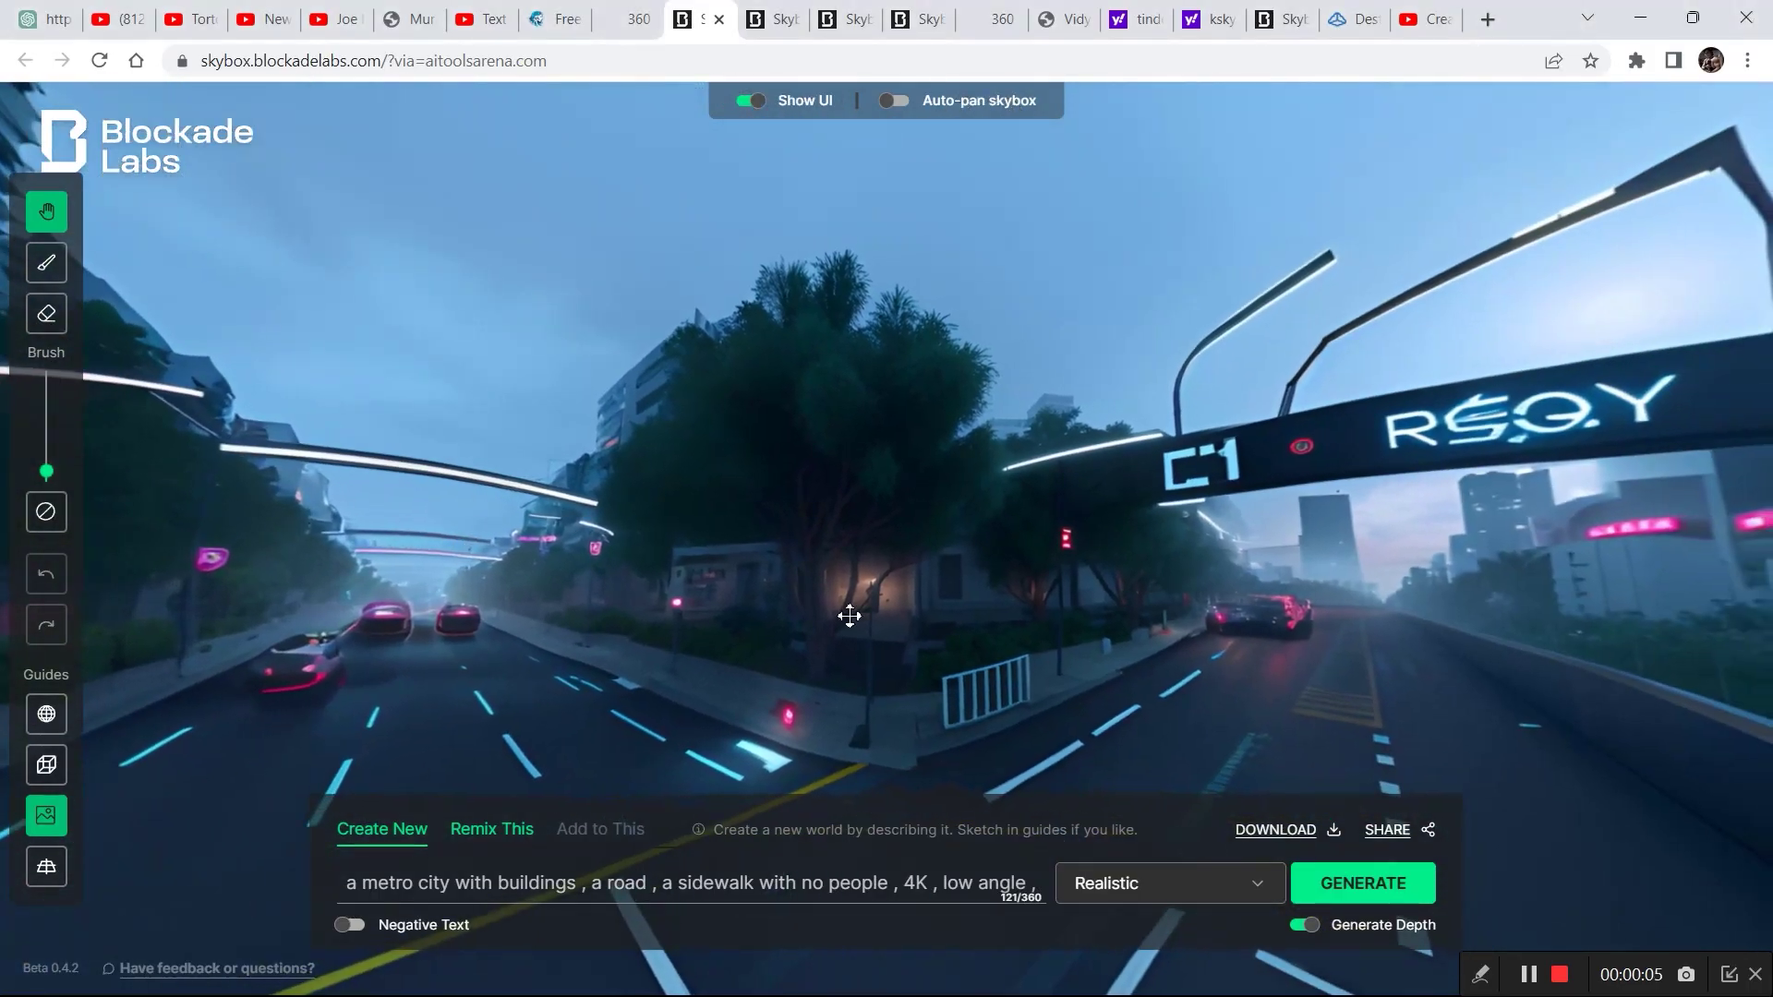
{"action": "left_click", "coordinate": [1160, 886]}
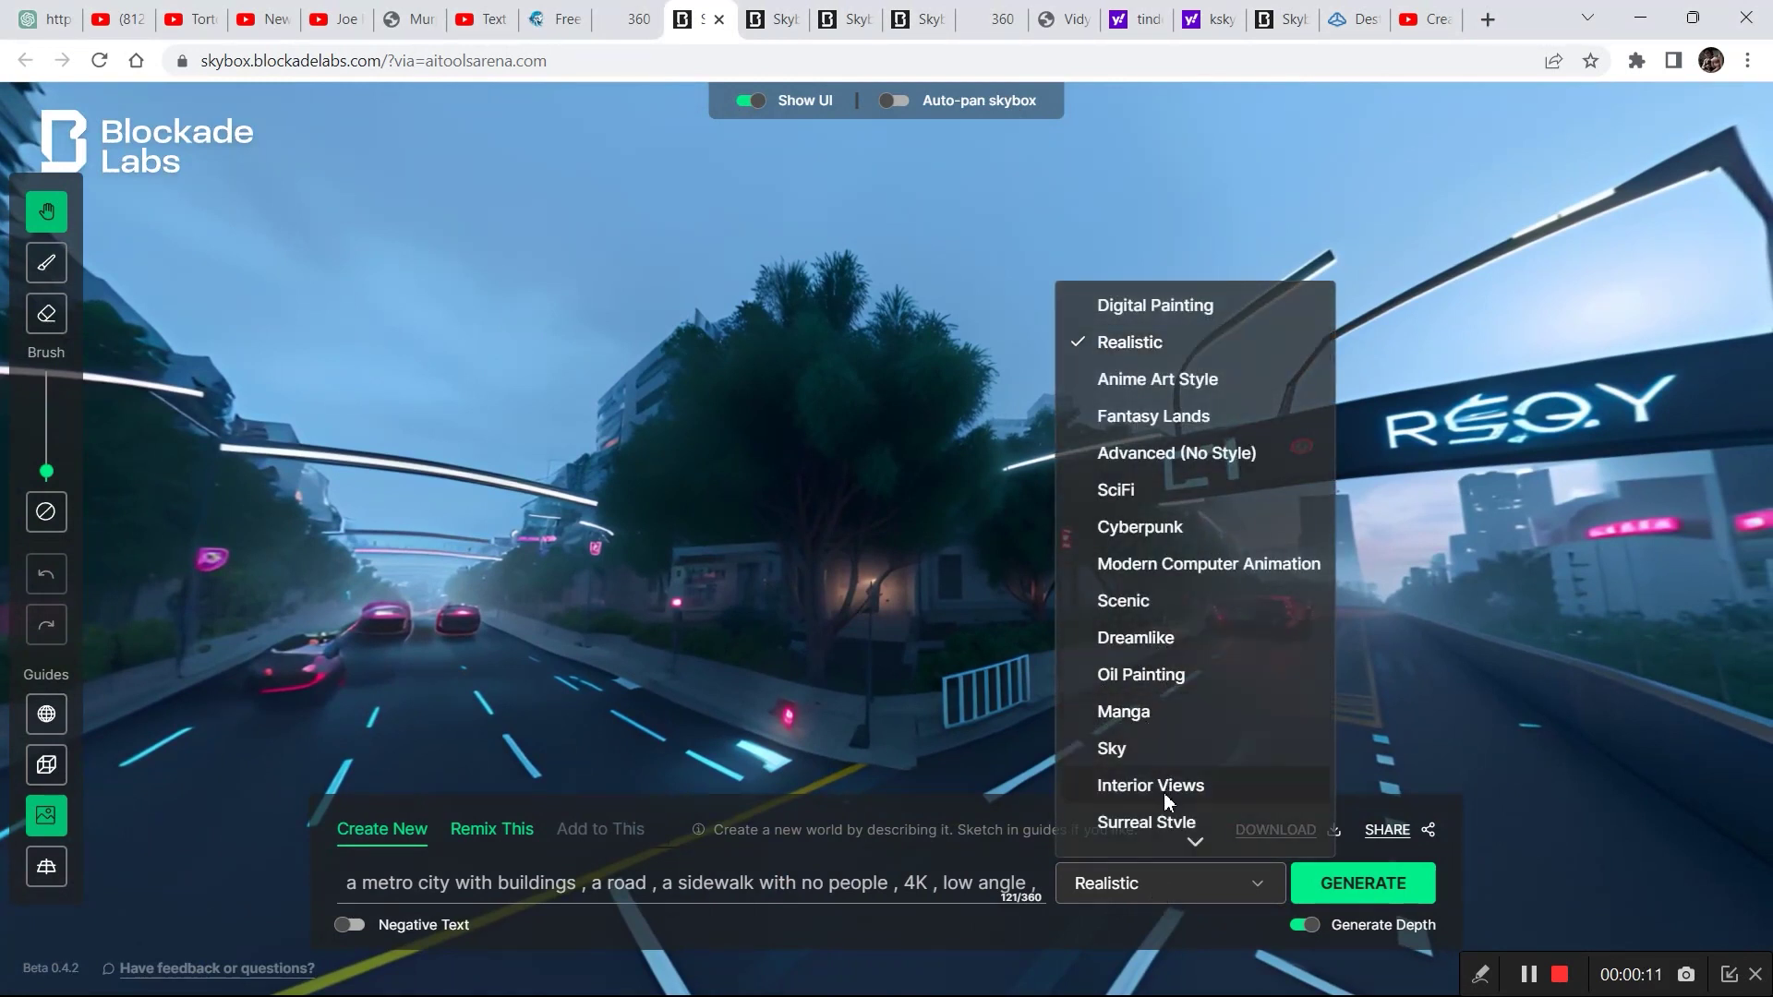
Regenerate the city prompt in Holographic style, then browse the style list and close it
{"action": "mouse_move", "coordinate": [1191, 840]}
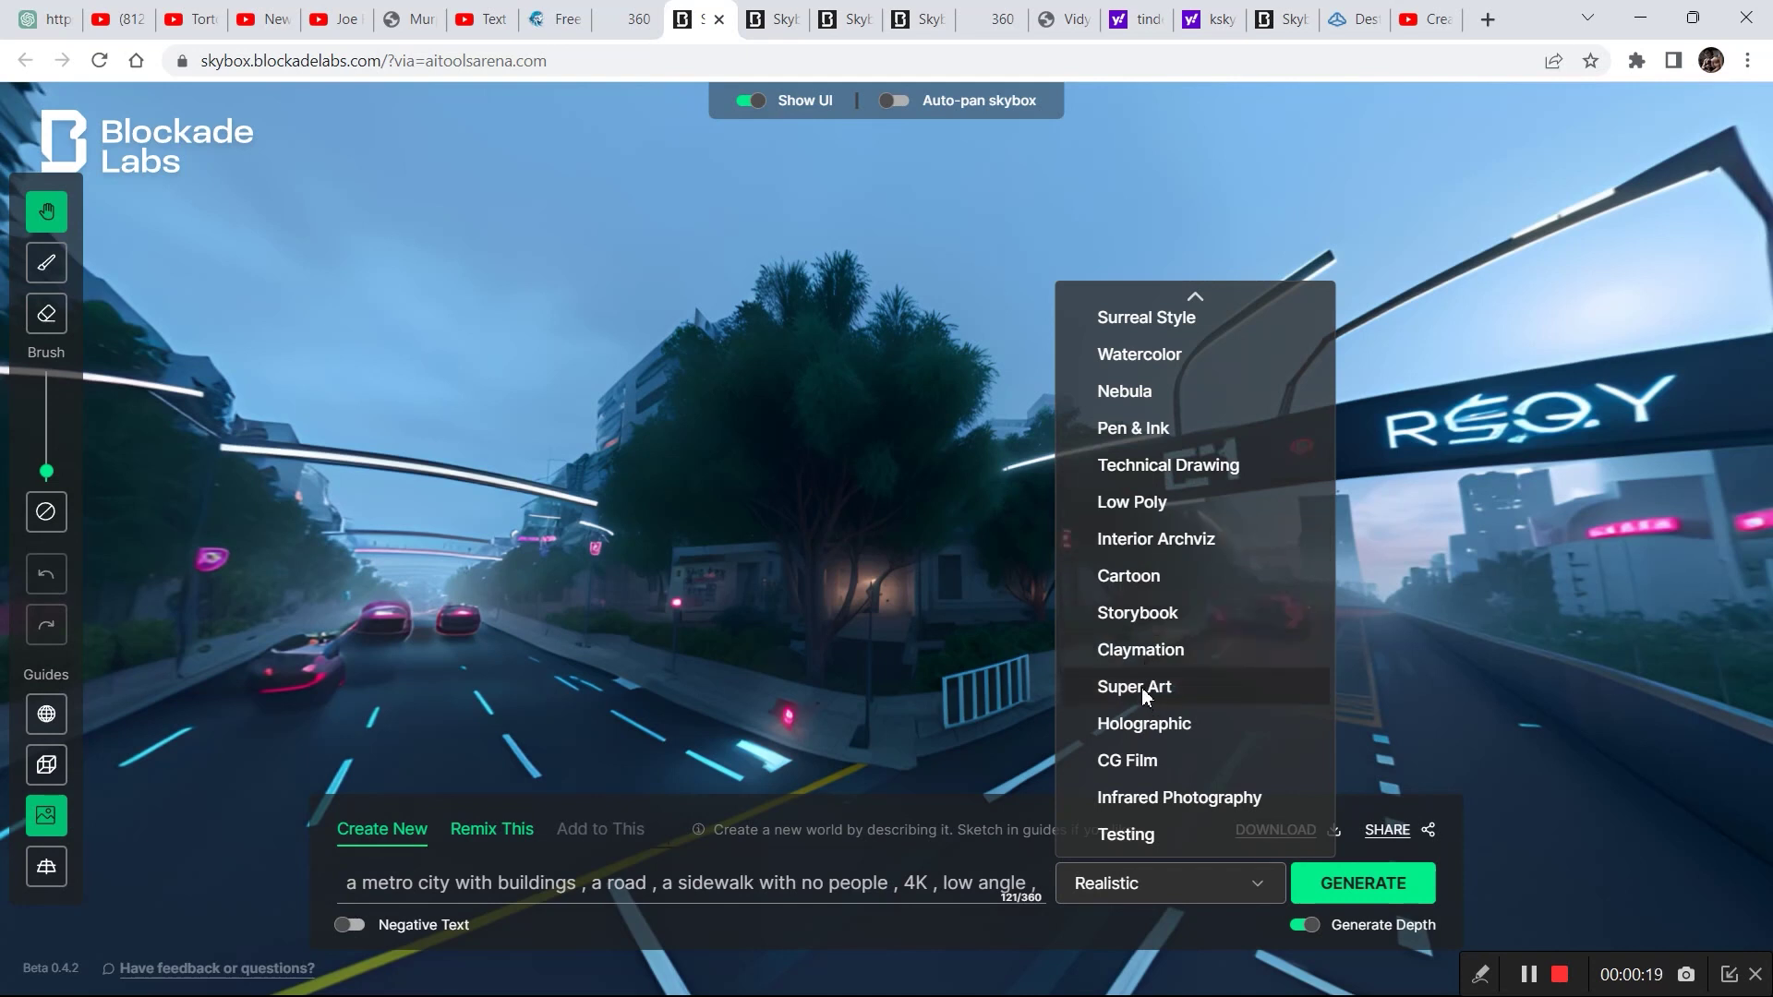
{"action": "left_click", "coordinate": [1138, 725]}
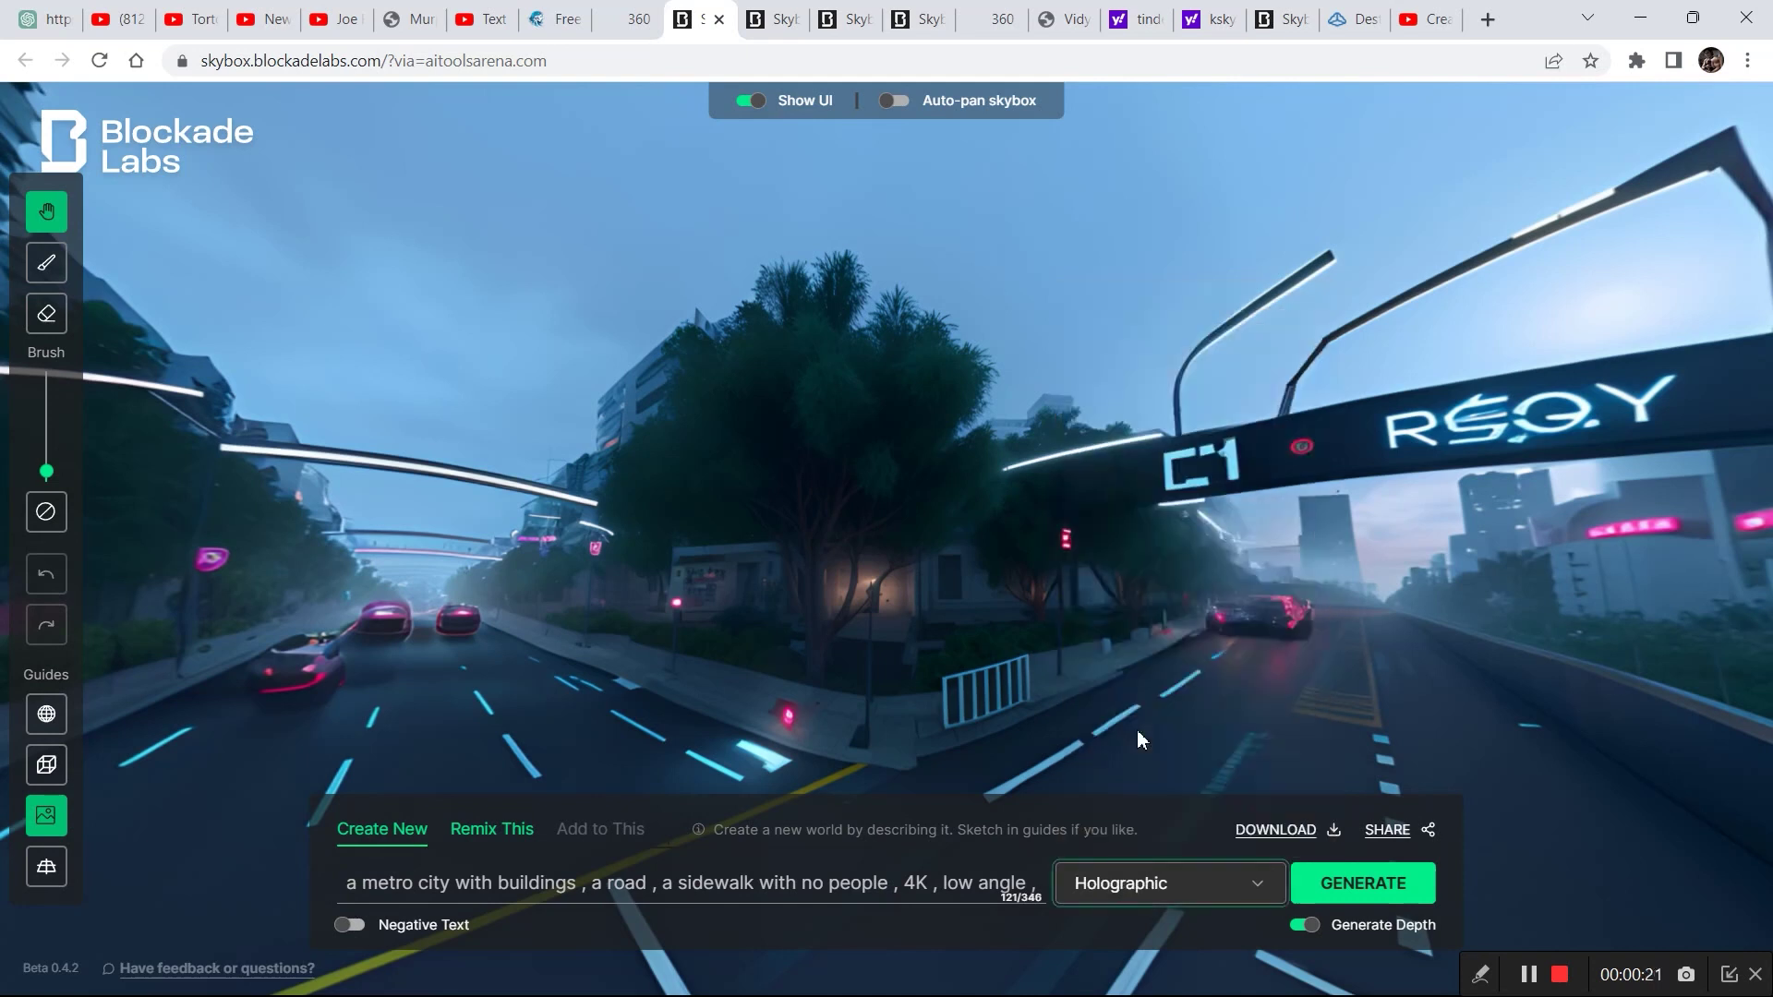
{"action": "left_click", "coordinate": [1360, 885]}
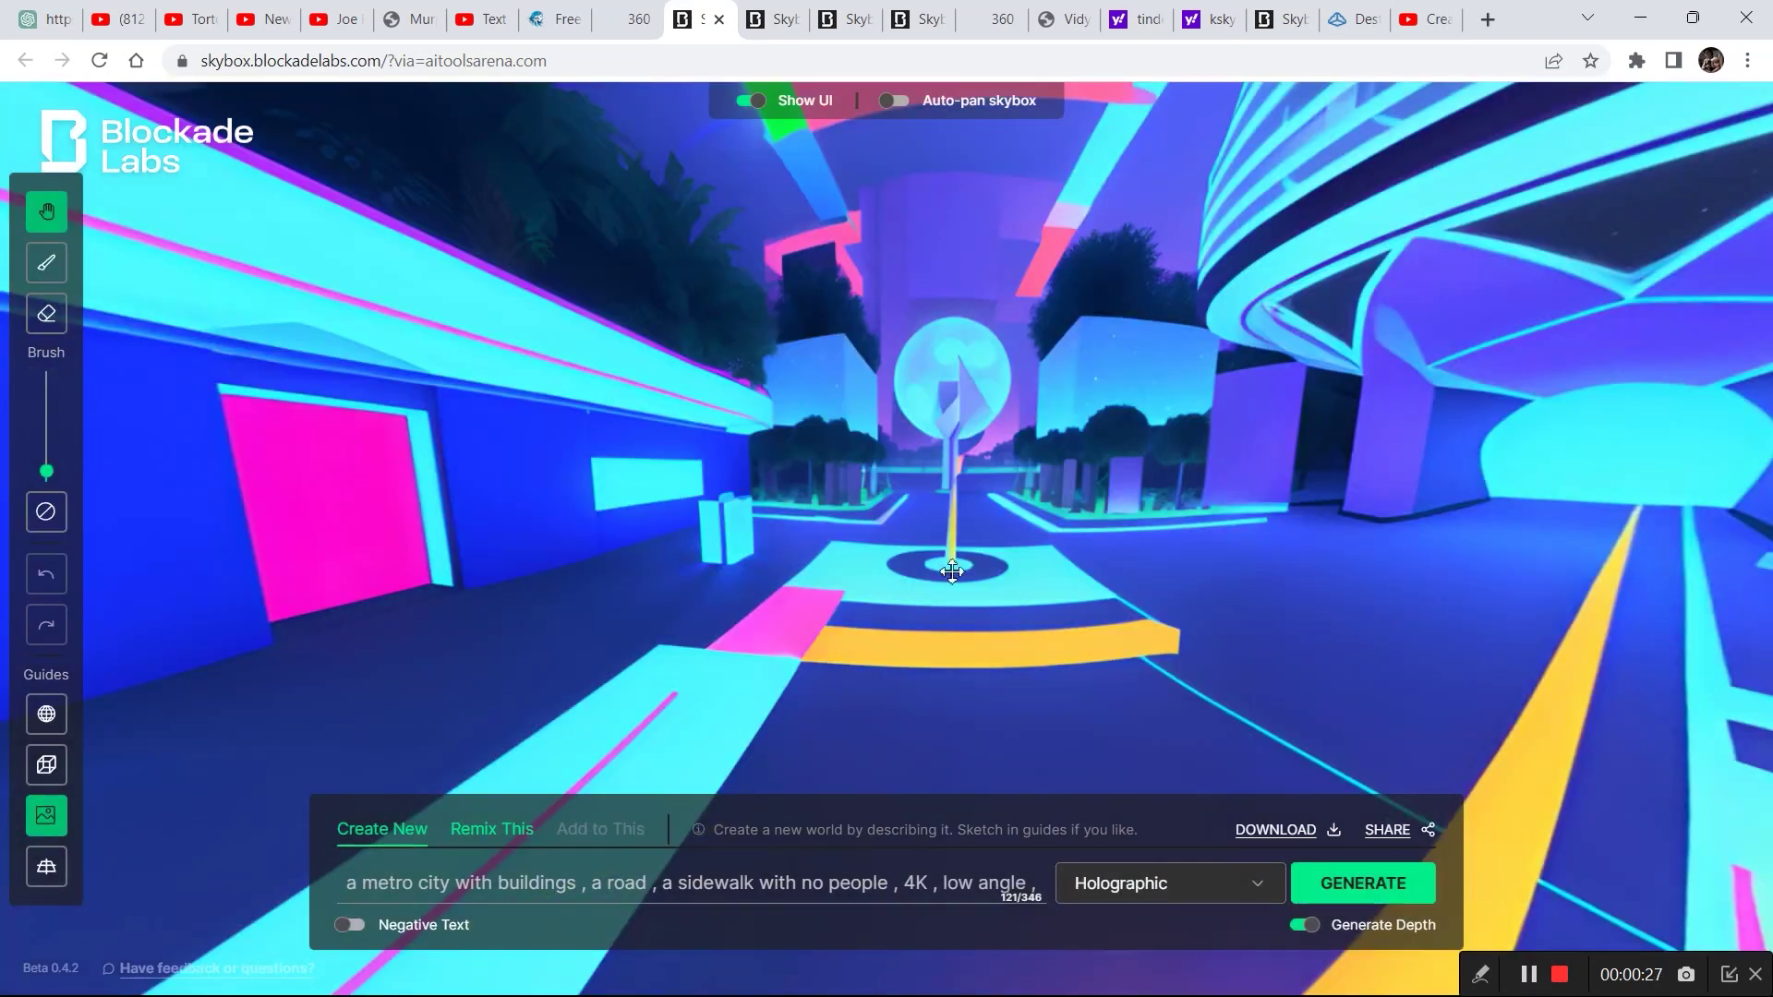
{"action": "left_click", "coordinate": [1208, 905]}
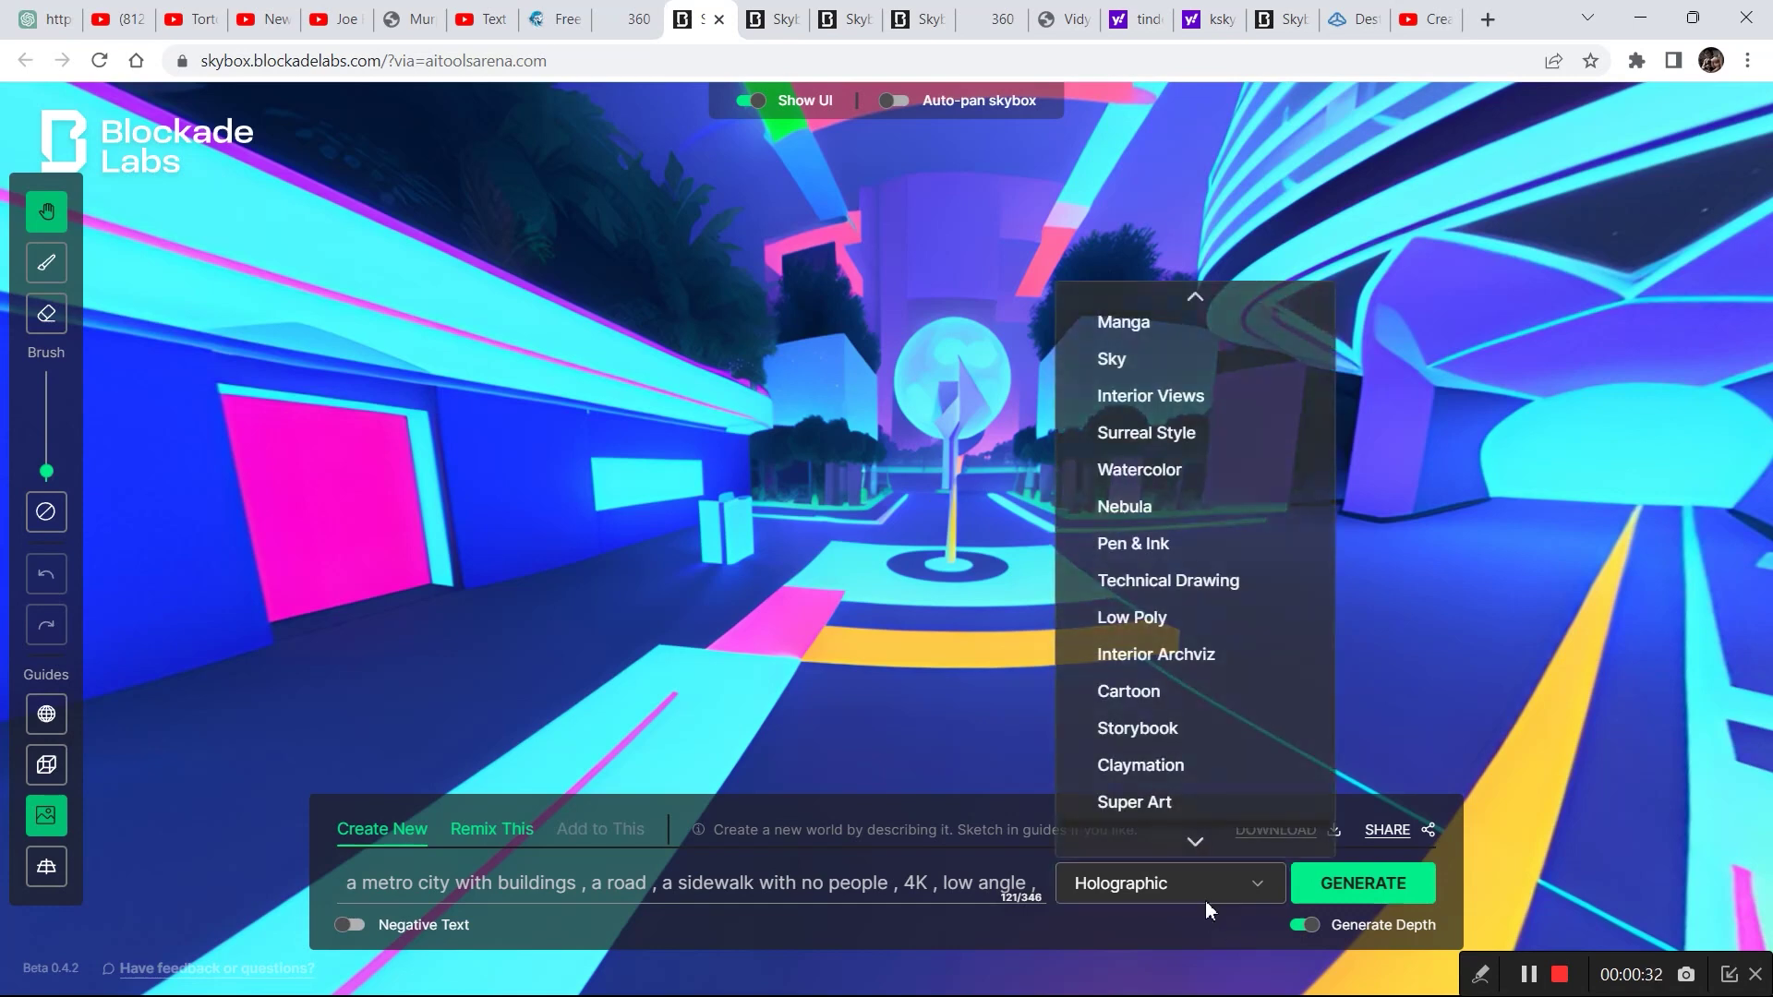
{"action": "scroll", "coordinate": [1194, 739], "scroll_direction": "up", "scroll_amount": 3}
{"action": "key", "text": "Escape"}
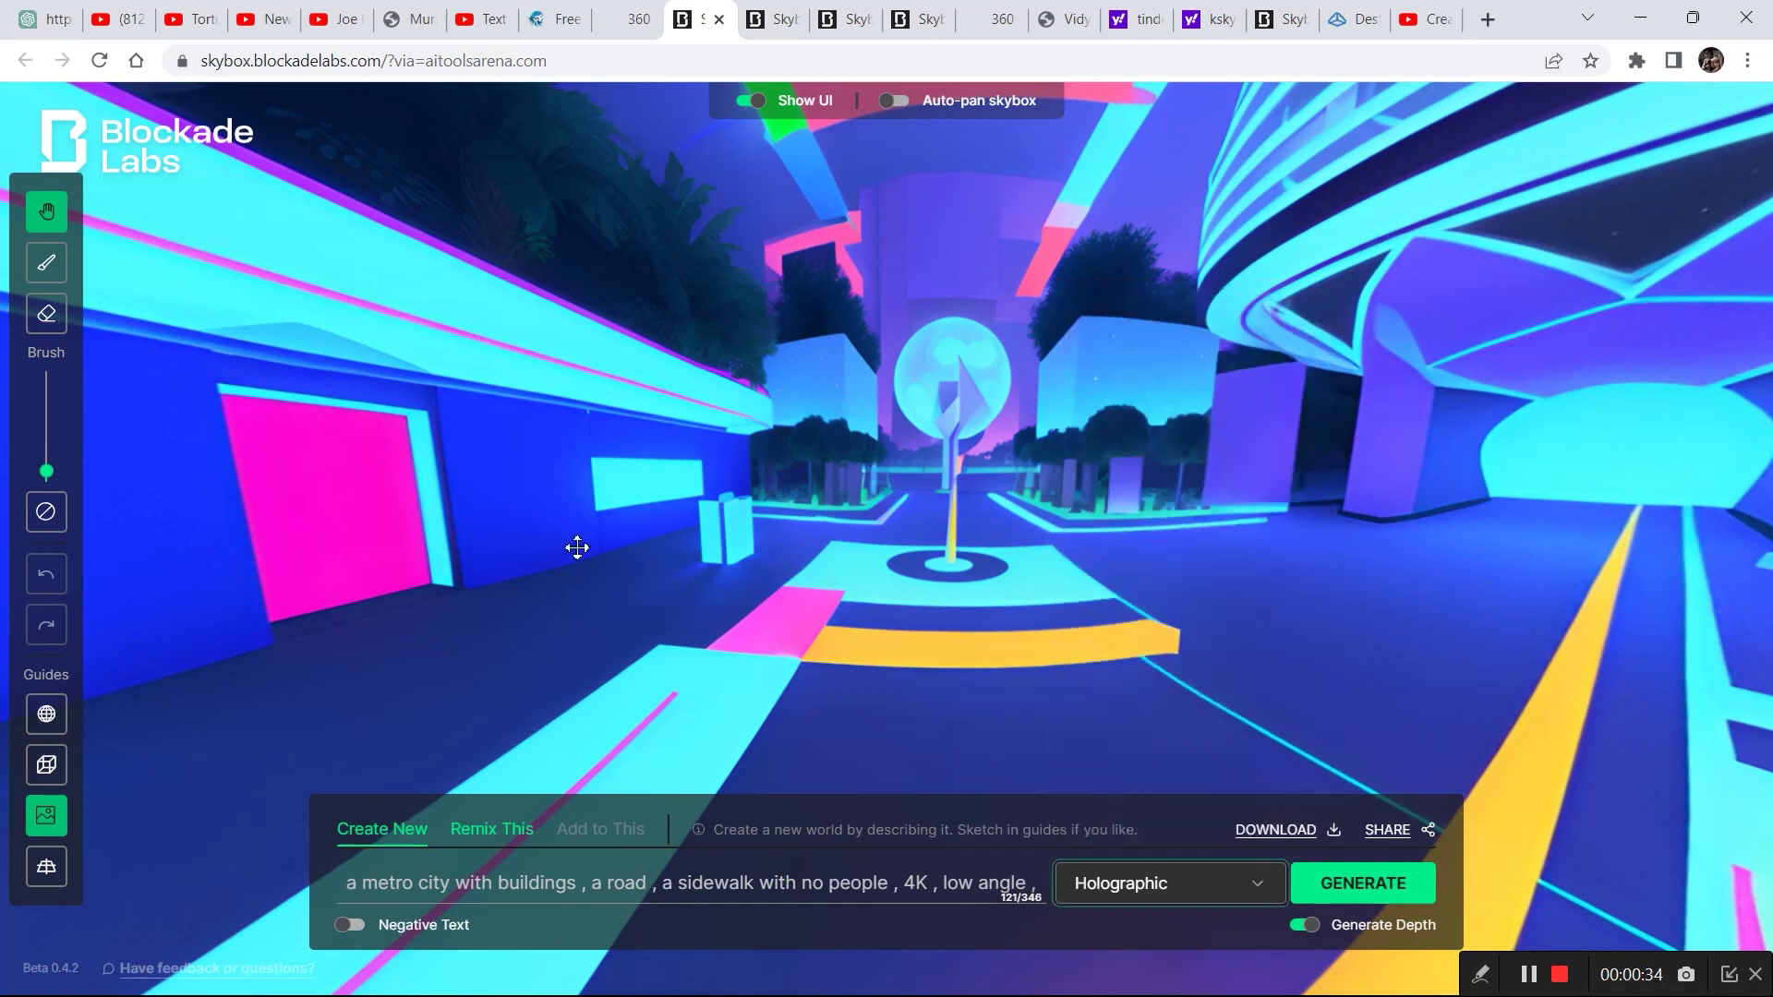
Scroll the article's prompt list to the haunted forest prompt, then return to Skybox
{"action": "left_click", "coordinate": [550, 19]}
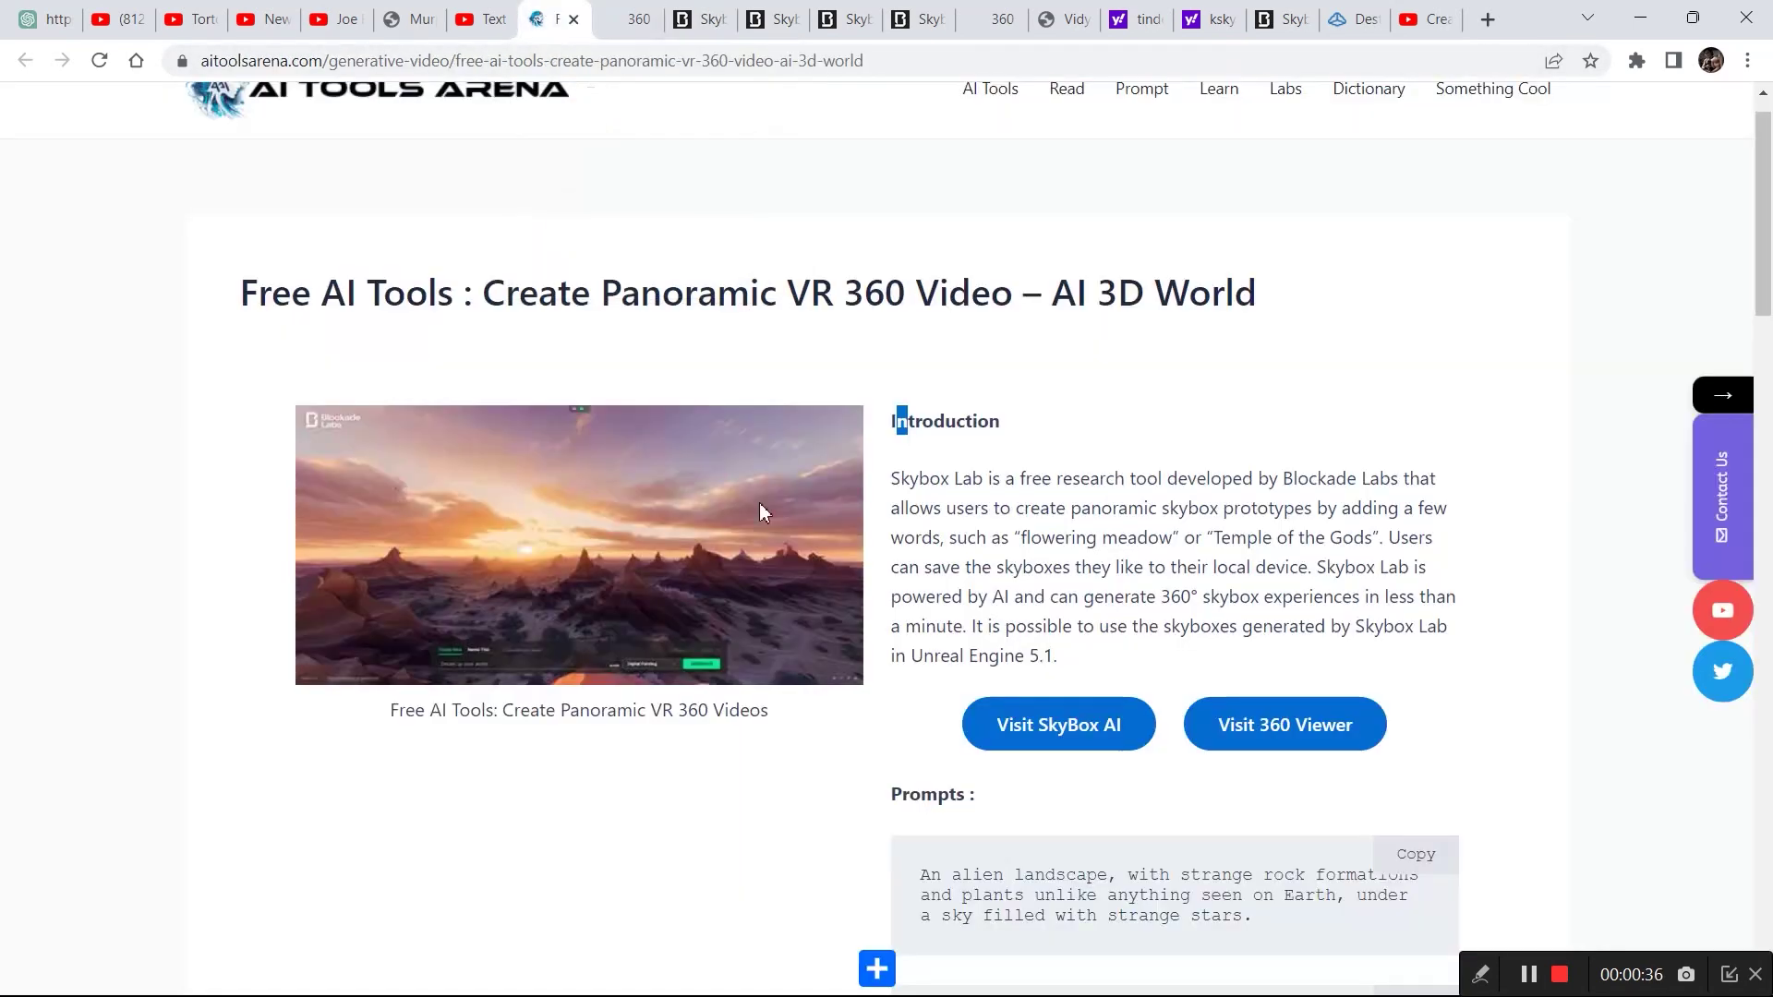
{"action": "mouse_move", "coordinate": [1764, 263]}
{"action": "left_mouse_down"}
{"action": "mouse_move", "coordinate": [1764, 417]}
{"action": "mouse_move", "coordinate": [1766, 253]}
{"action": "left_mouse_up"}
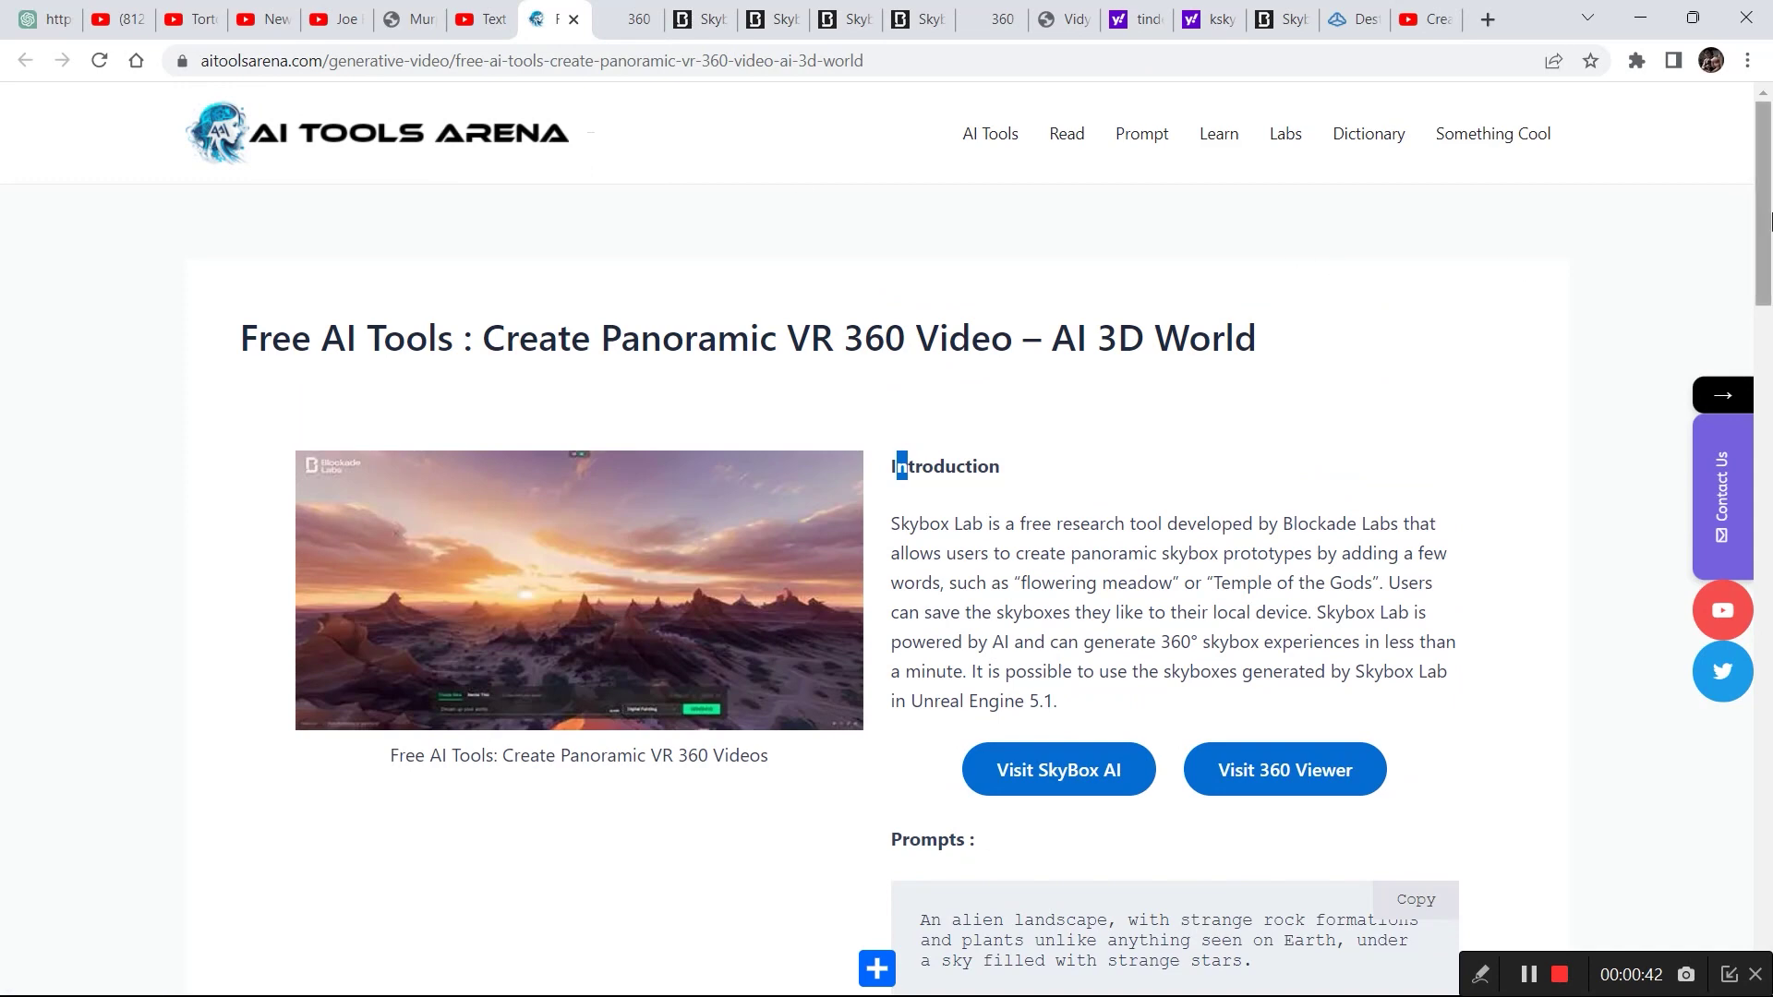
{"action": "left_click_drag", "start_coordinate": [1764, 217], "coordinate": [1770, 587]}
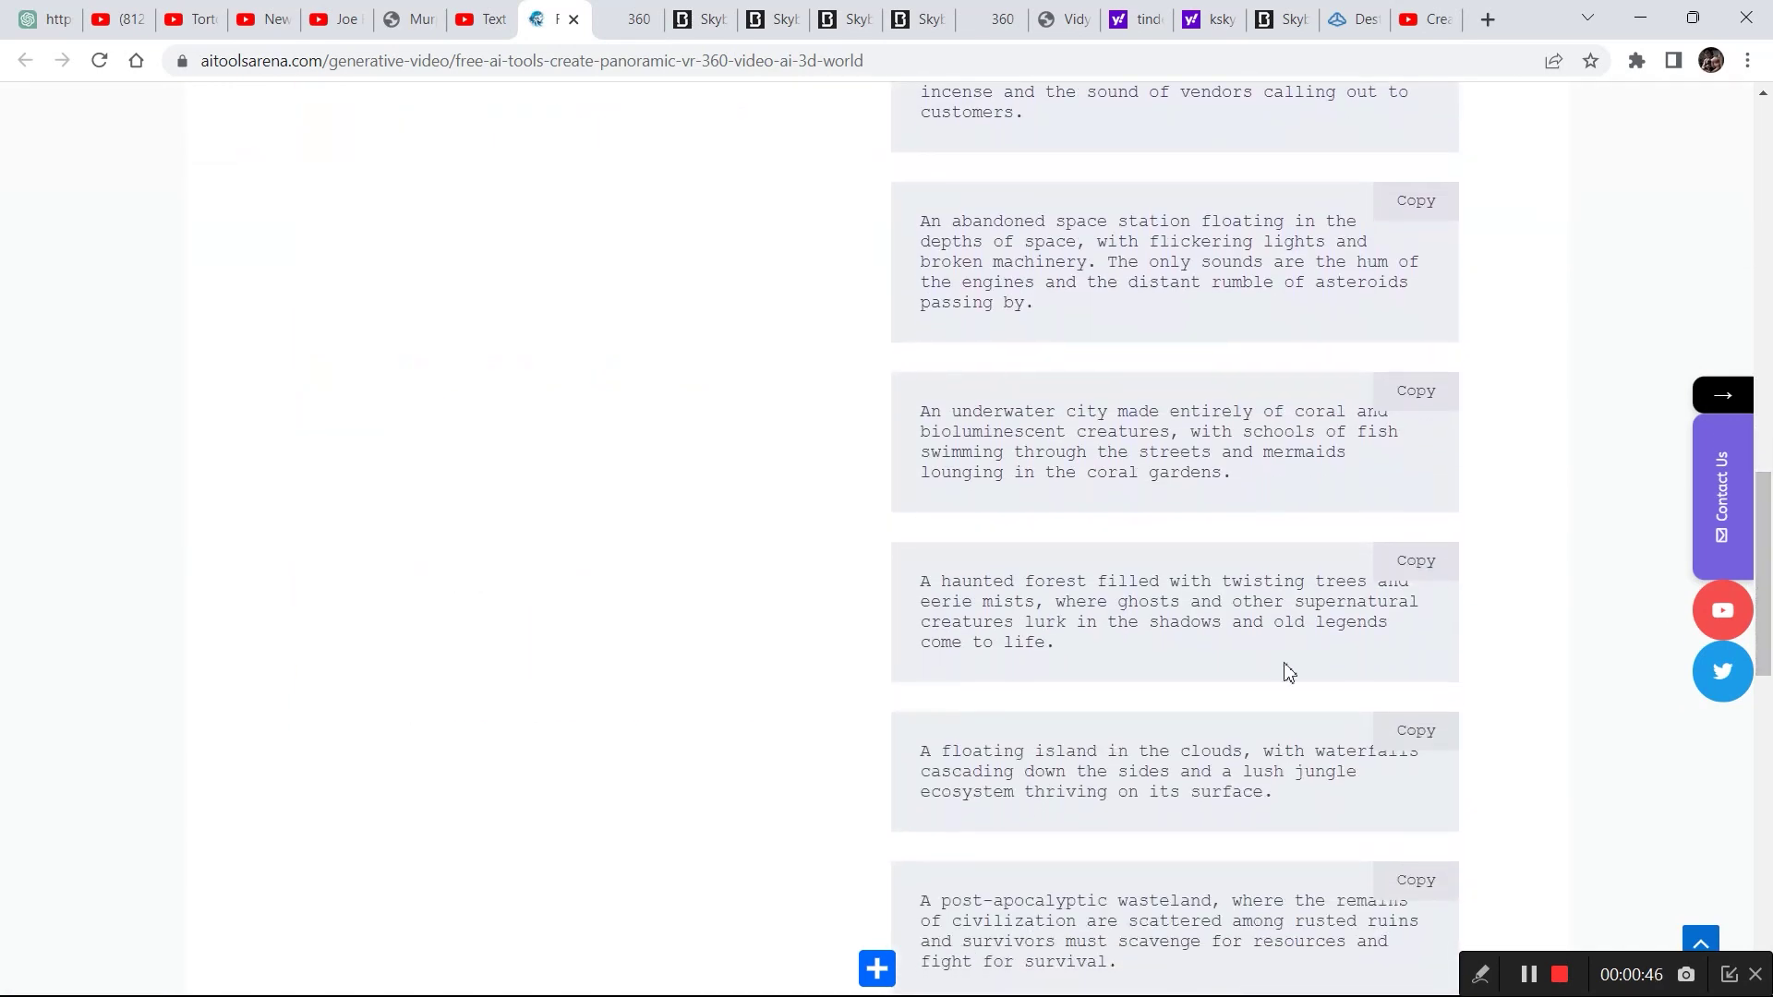
{"action": "scroll", "coordinate": [1254, 213], "scroll_direction": "up", "scroll_amount": 14}
{"action": "left_click", "coordinate": [639, 26]}
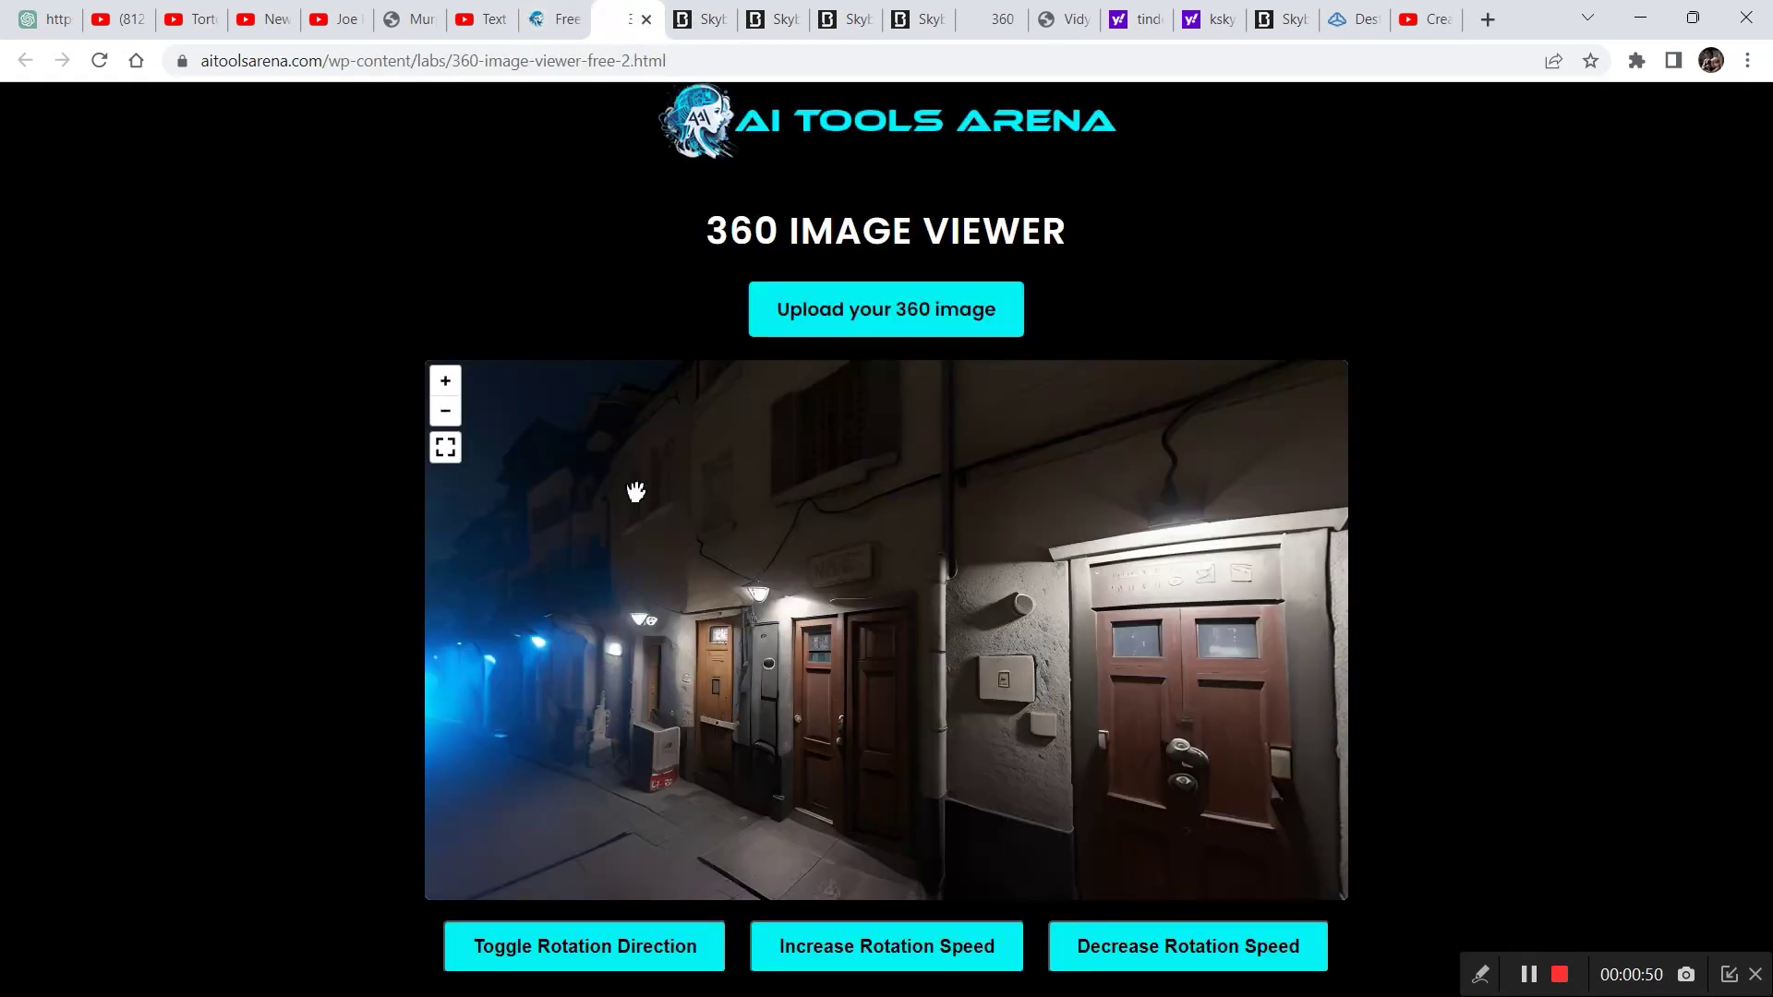
{"action": "left_click", "coordinate": [693, 13]}
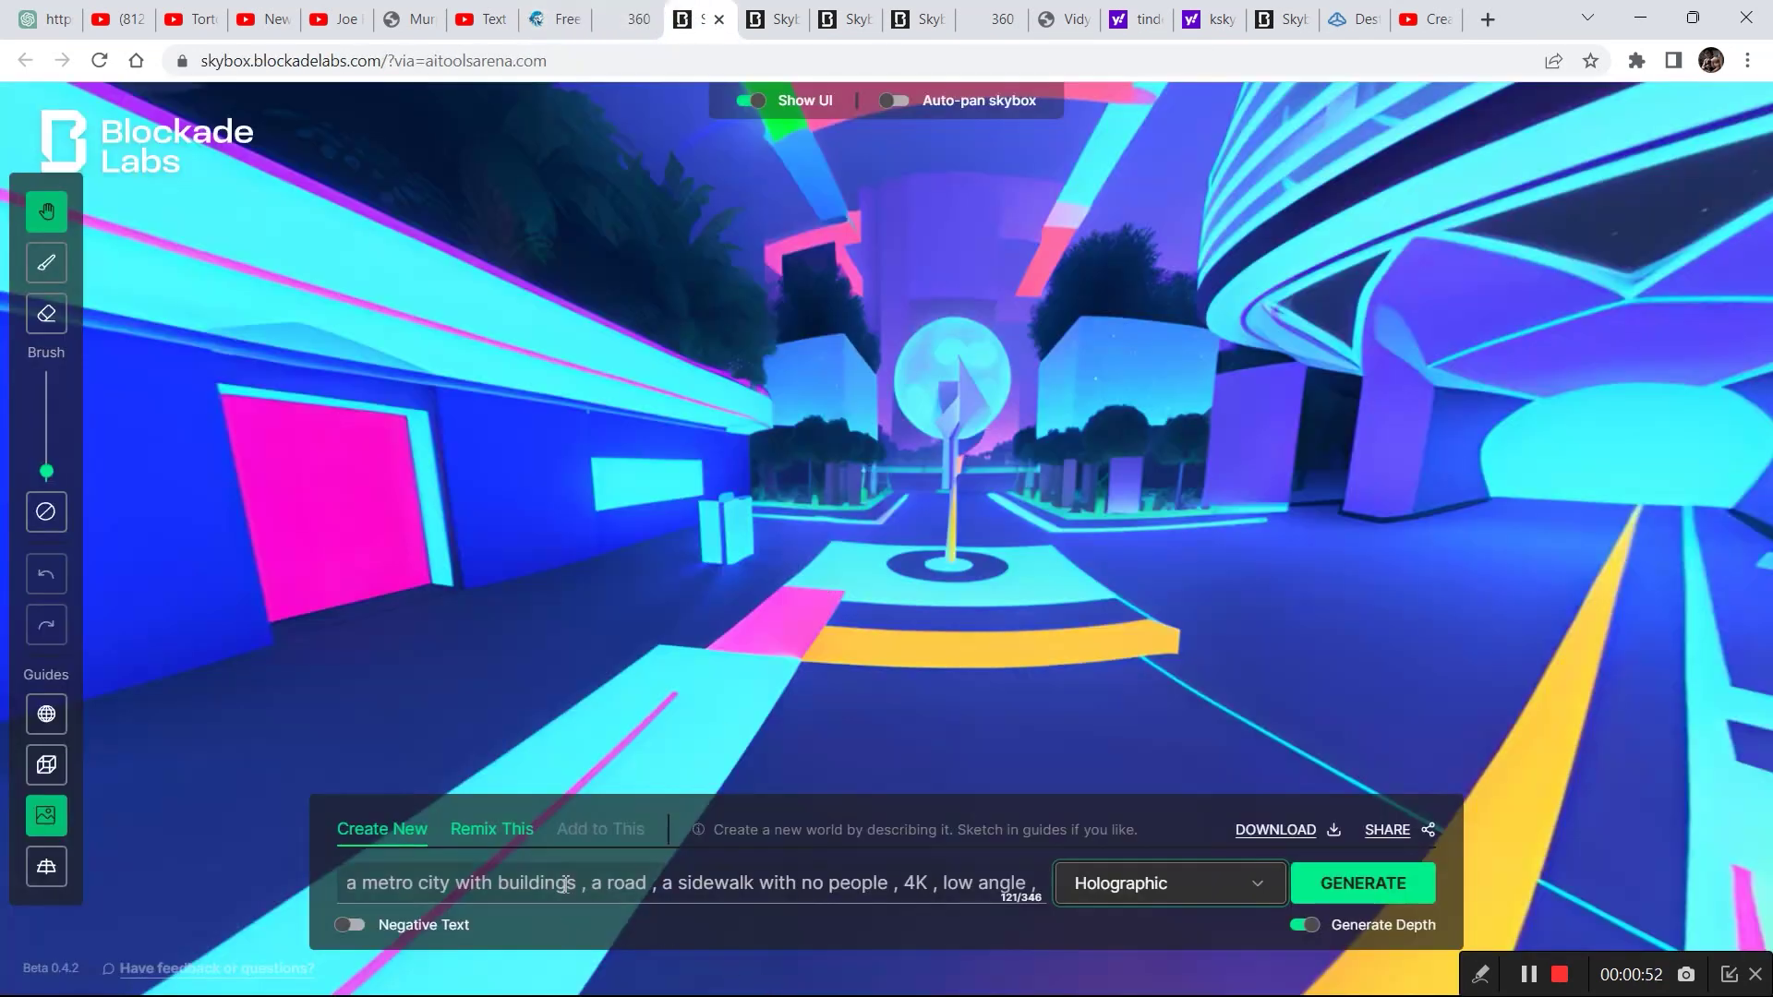
Replace the metro city prompt with the pasted haunted forest description
{"action": "left_click_drag", "start_coordinate": [351, 892], "coordinate": [1081, 975]}
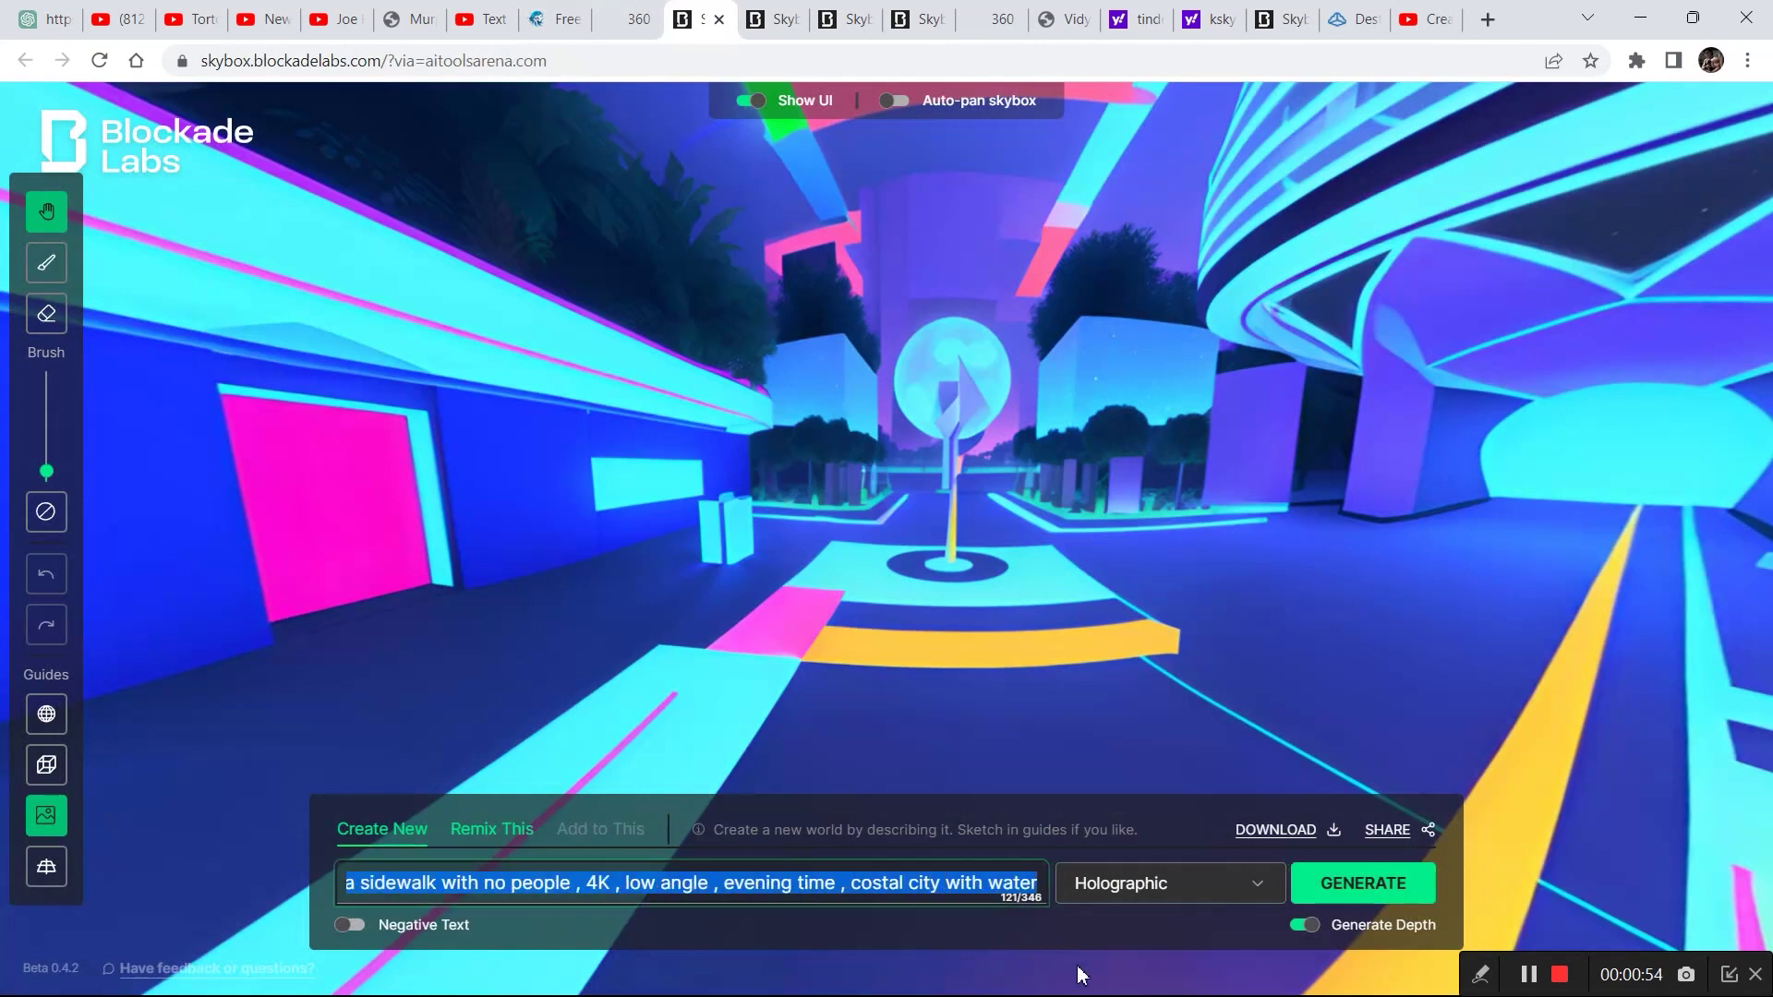
{"action": "key", "text": "BackSpace"}
{"action": "type", "text": "...d other supernatural creatures lurk in the shadows and old legends come to life."}
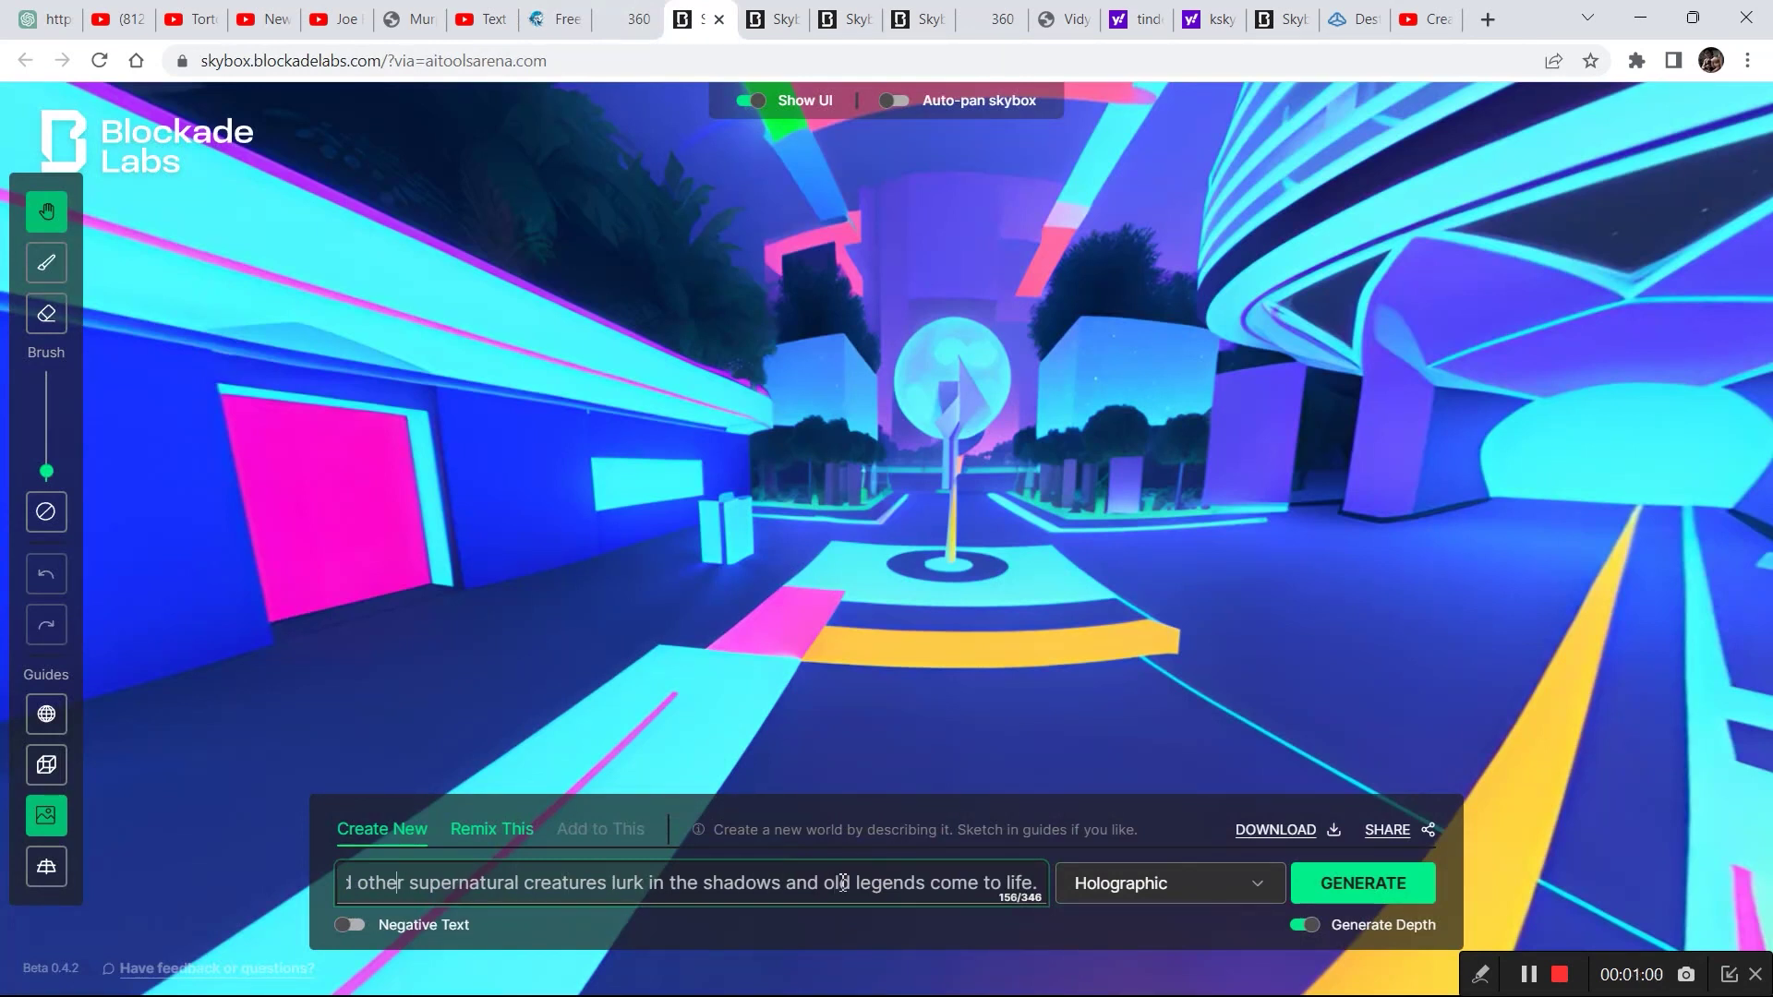
{"action": "key", "text": "Left"}
{"action": "key", "text": "Left"}
{"action": "key", "text": "Left"}
{"action": "key", "text": "Left"}
{"action": "key", "text": "Left"}
{"action": "key", "text": "Left"}
{"action": "key", "text": "Left"}
{"action": "key", "text": "Left"}
{"action": "key", "text": "Left"}
{"action": "key", "text": "Left"}
{"action": "key", "text": "Left"}
{"action": "key", "text": "Left"}
{"action": "key", "text": "Left"}
{"action": "key", "text": "Left"}
{"action": "key", "text": "Left"}
{"action": "key", "text": "Left"}
{"action": "key", "text": "Left"}
{"action": "key", "text": "Left"}
{"action": "key", "text": "Left"}
{"action": "key", "text": "Left"}
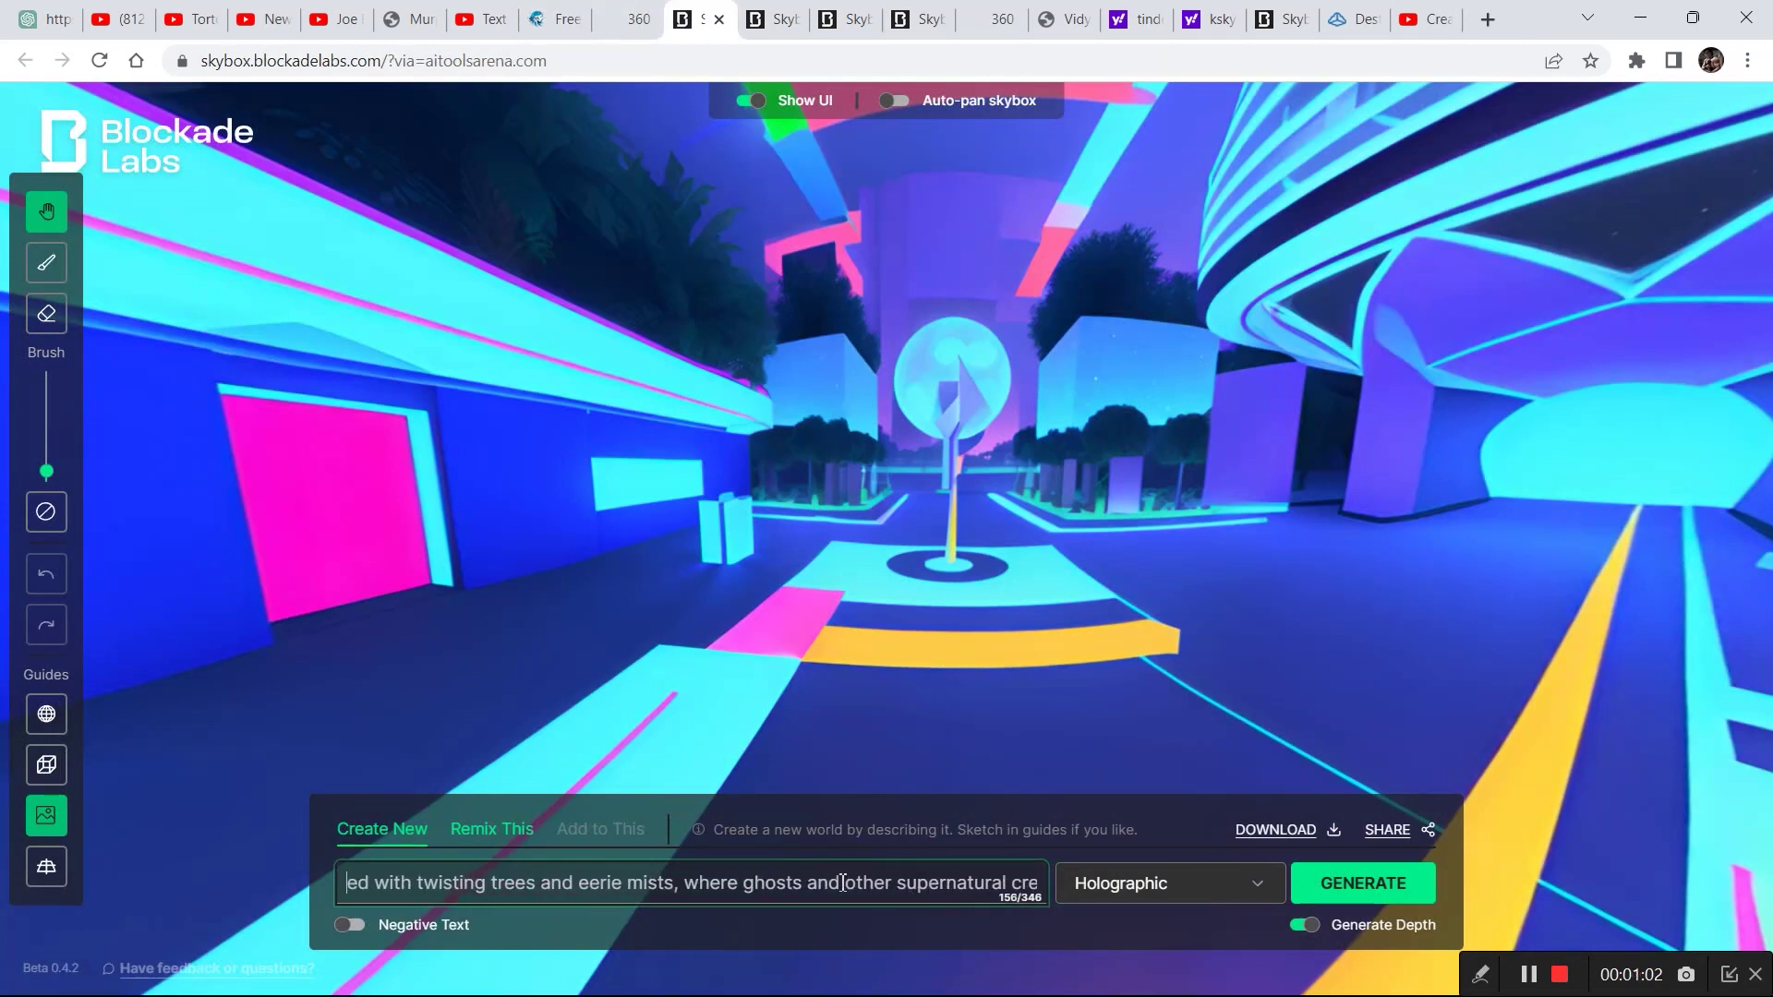
{"action": "key", "text": "Left"}
{"action": "key", "text": "Left"}
{"action": "key", "text": "Left"}
{"action": "key", "text": "Left"}
{"action": "key", "text": "Left"}
{"action": "key", "text": "Left"}
{"action": "key", "text": "Left"}
{"action": "key", "text": "Left"}
{"action": "key", "text": "Left"}
{"action": "key", "text": "Left"}
{"action": "key", "text": "Left"}
{"action": "key", "text": "Left"}
{"action": "key", "text": "Left"}
{"action": "key", "text": "Left"}
{"action": "key", "text": "Left"}
{"action": "key", "text": "Left"}
{"action": "key", "text": "Left"}
{"action": "key", "text": "Left"}
{"action": "key", "text": "Left"}
{"action": "key", "text": "Left"}
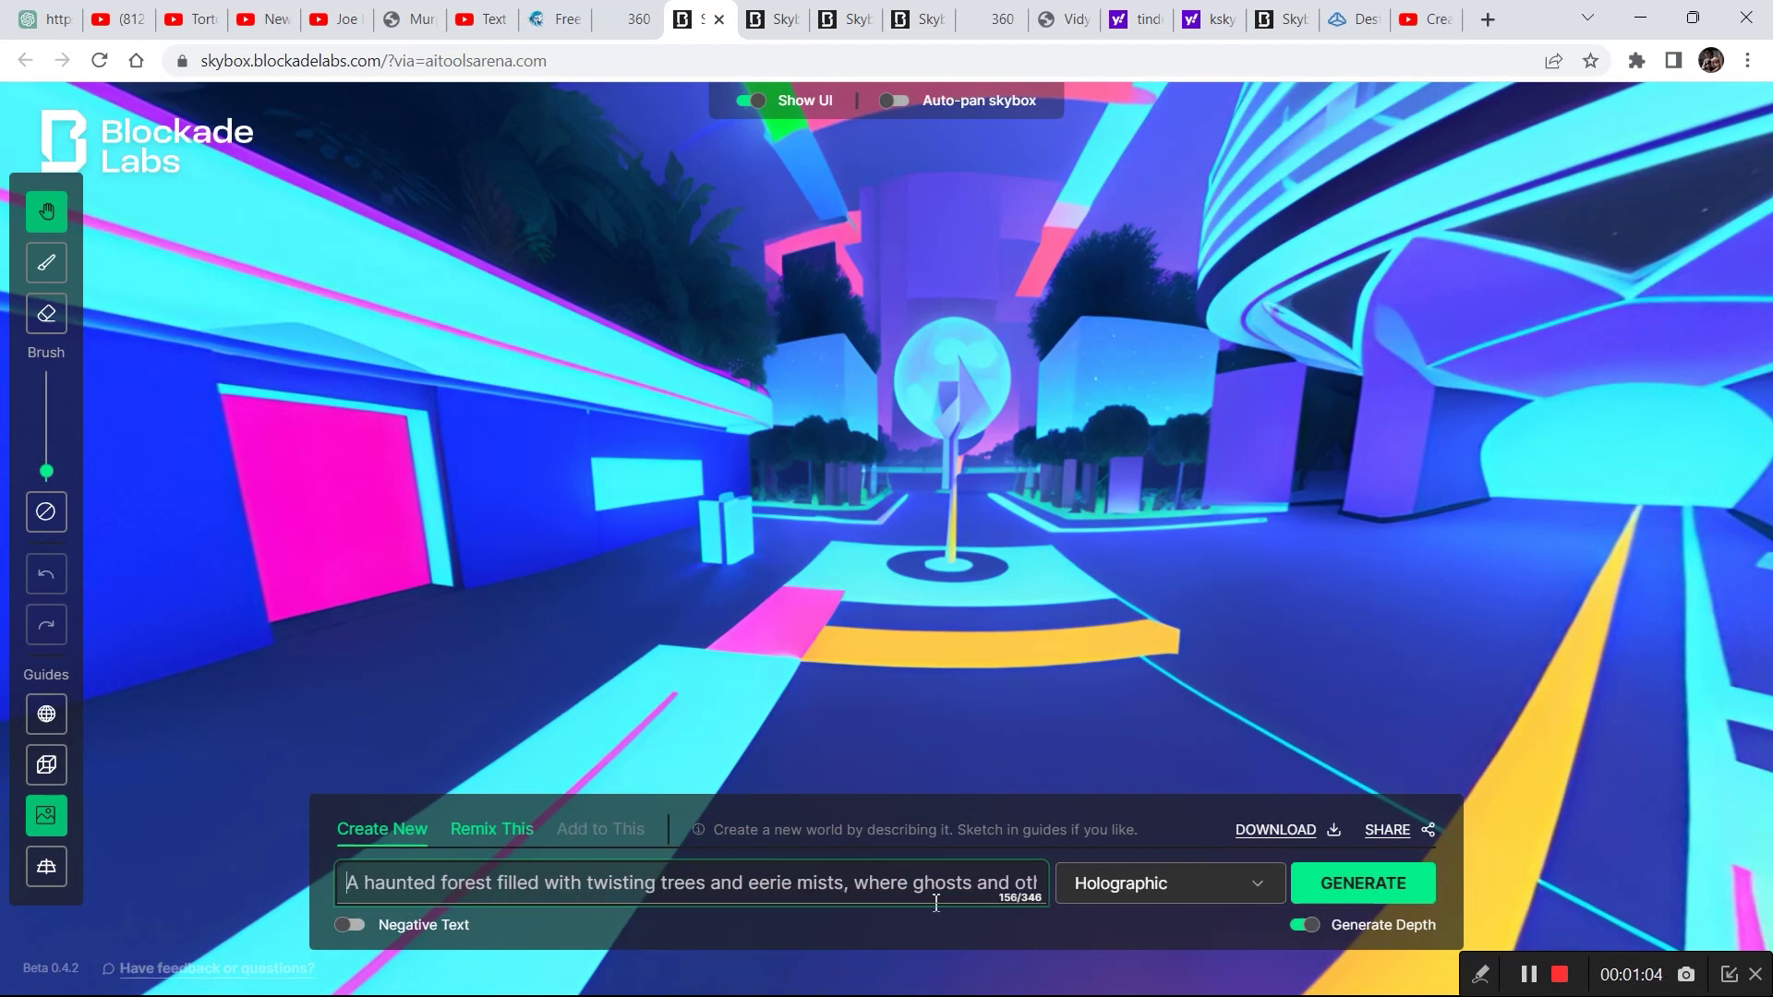
Generate the haunted forest skybox in the Scenic style and download the image
{"action": "left_click", "coordinate": [1088, 903]}
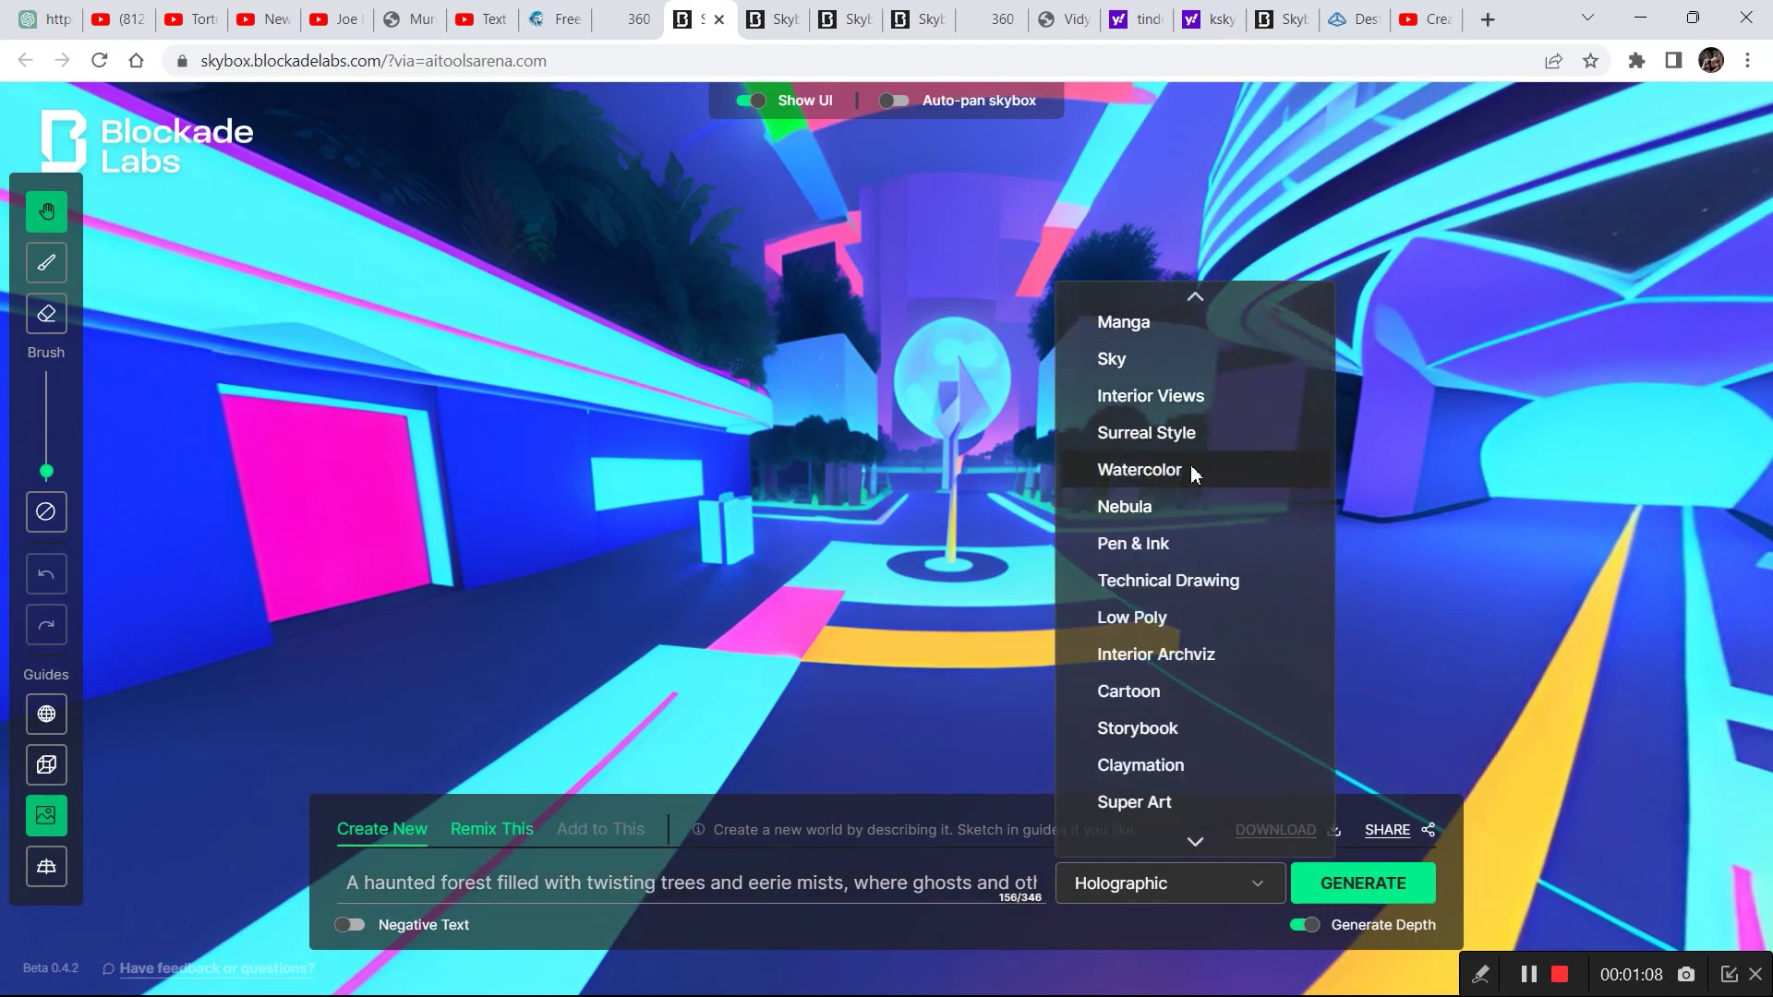
{"action": "scroll", "coordinate": [1196, 474], "scroll_direction": "up", "scroll_amount": 4}
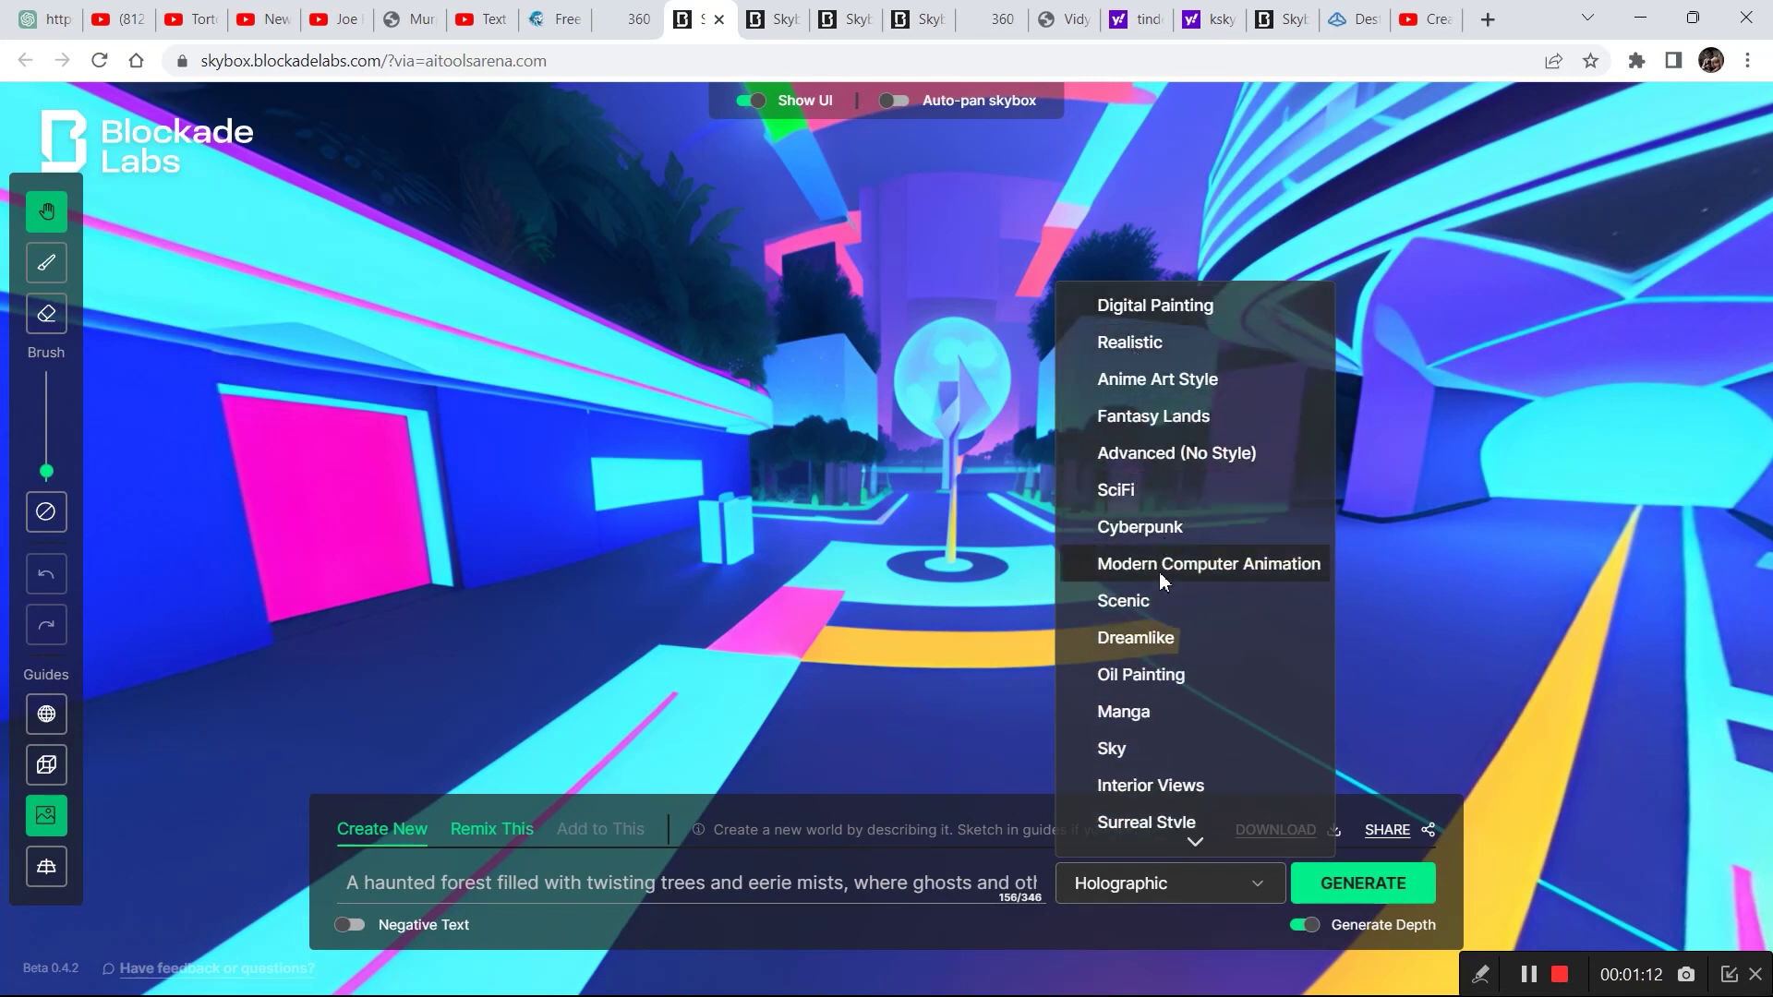
{"action": "left_click", "coordinate": [1160, 617]}
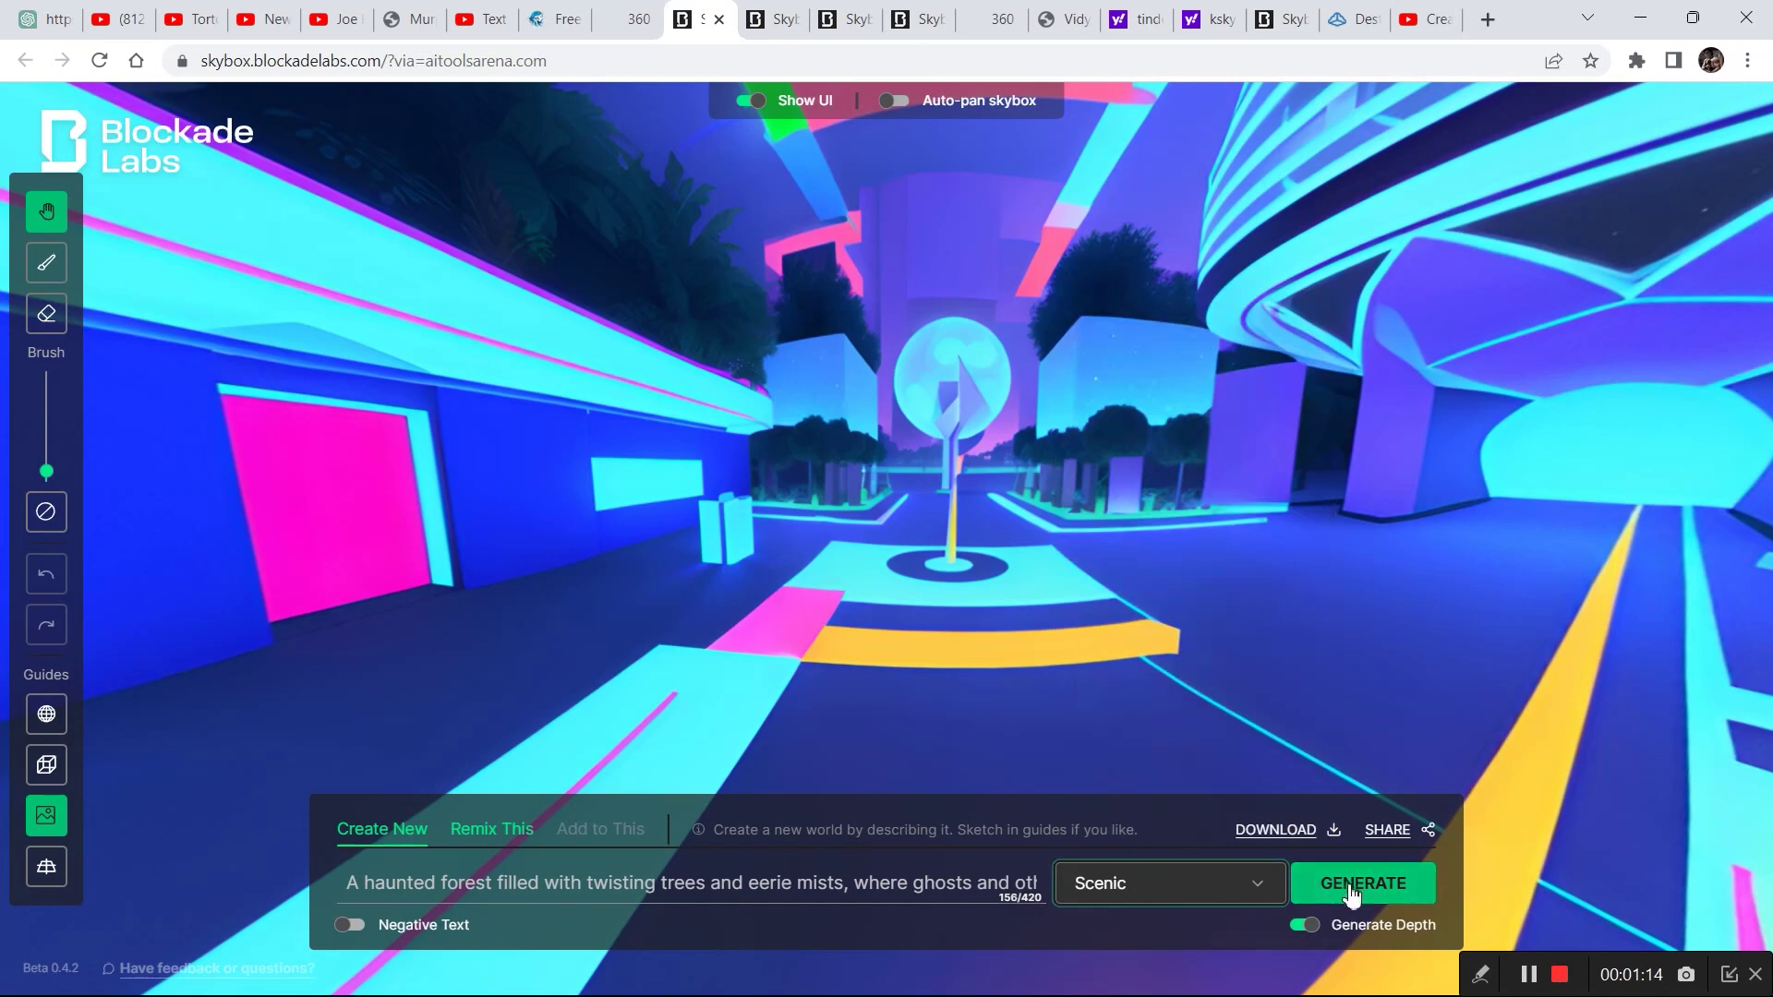
{"action": "left_click", "coordinate": [1530, 974]}
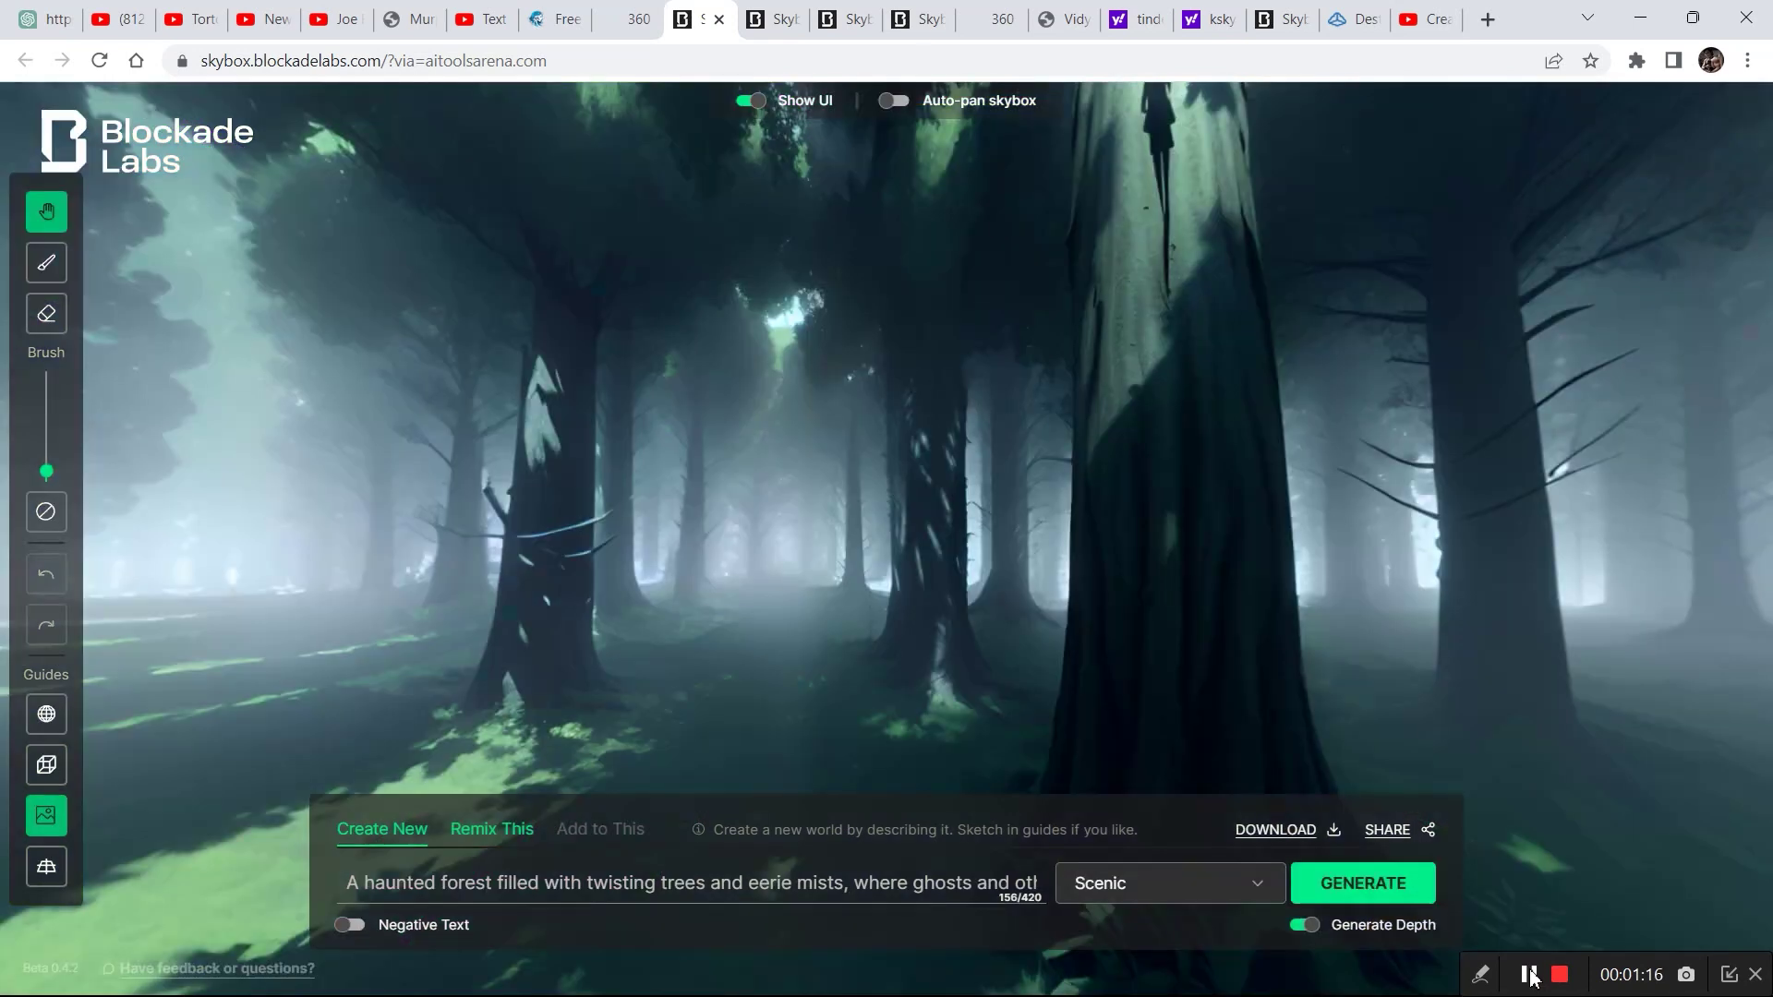
{"action": "left_click_drag", "start_coordinate": [912, 456], "coordinate": [459, 483]}
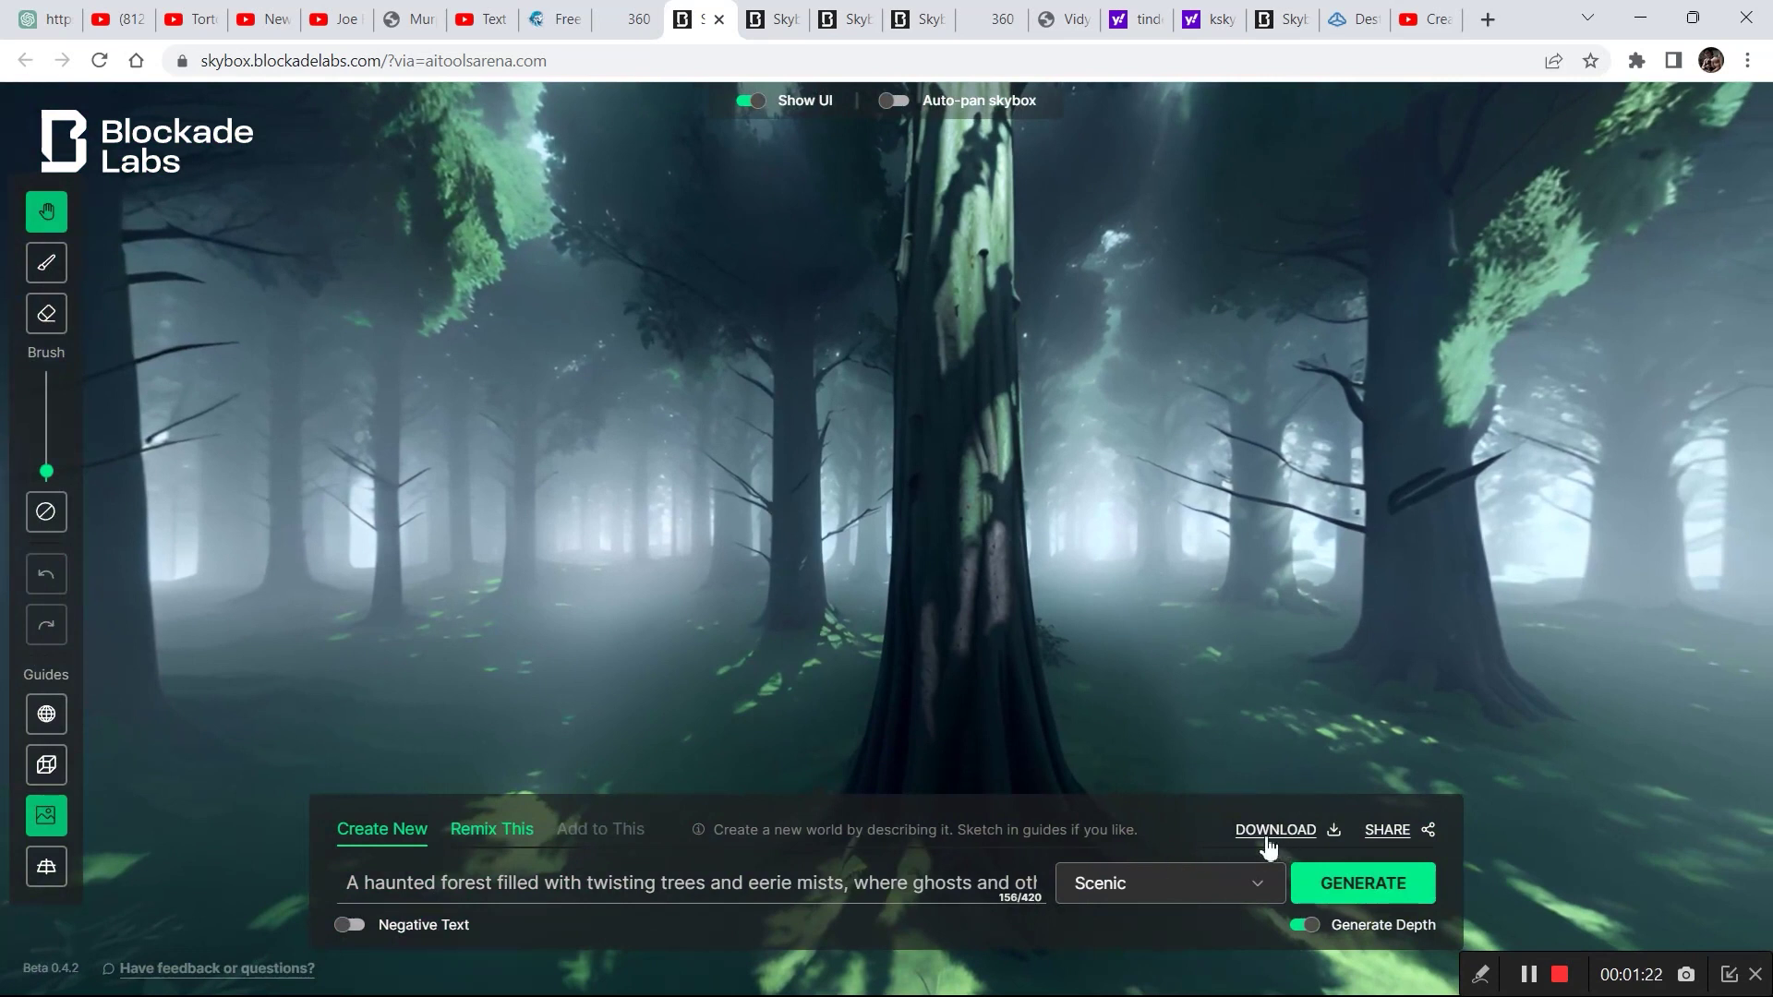
{"action": "left_click", "coordinate": [1275, 831]}
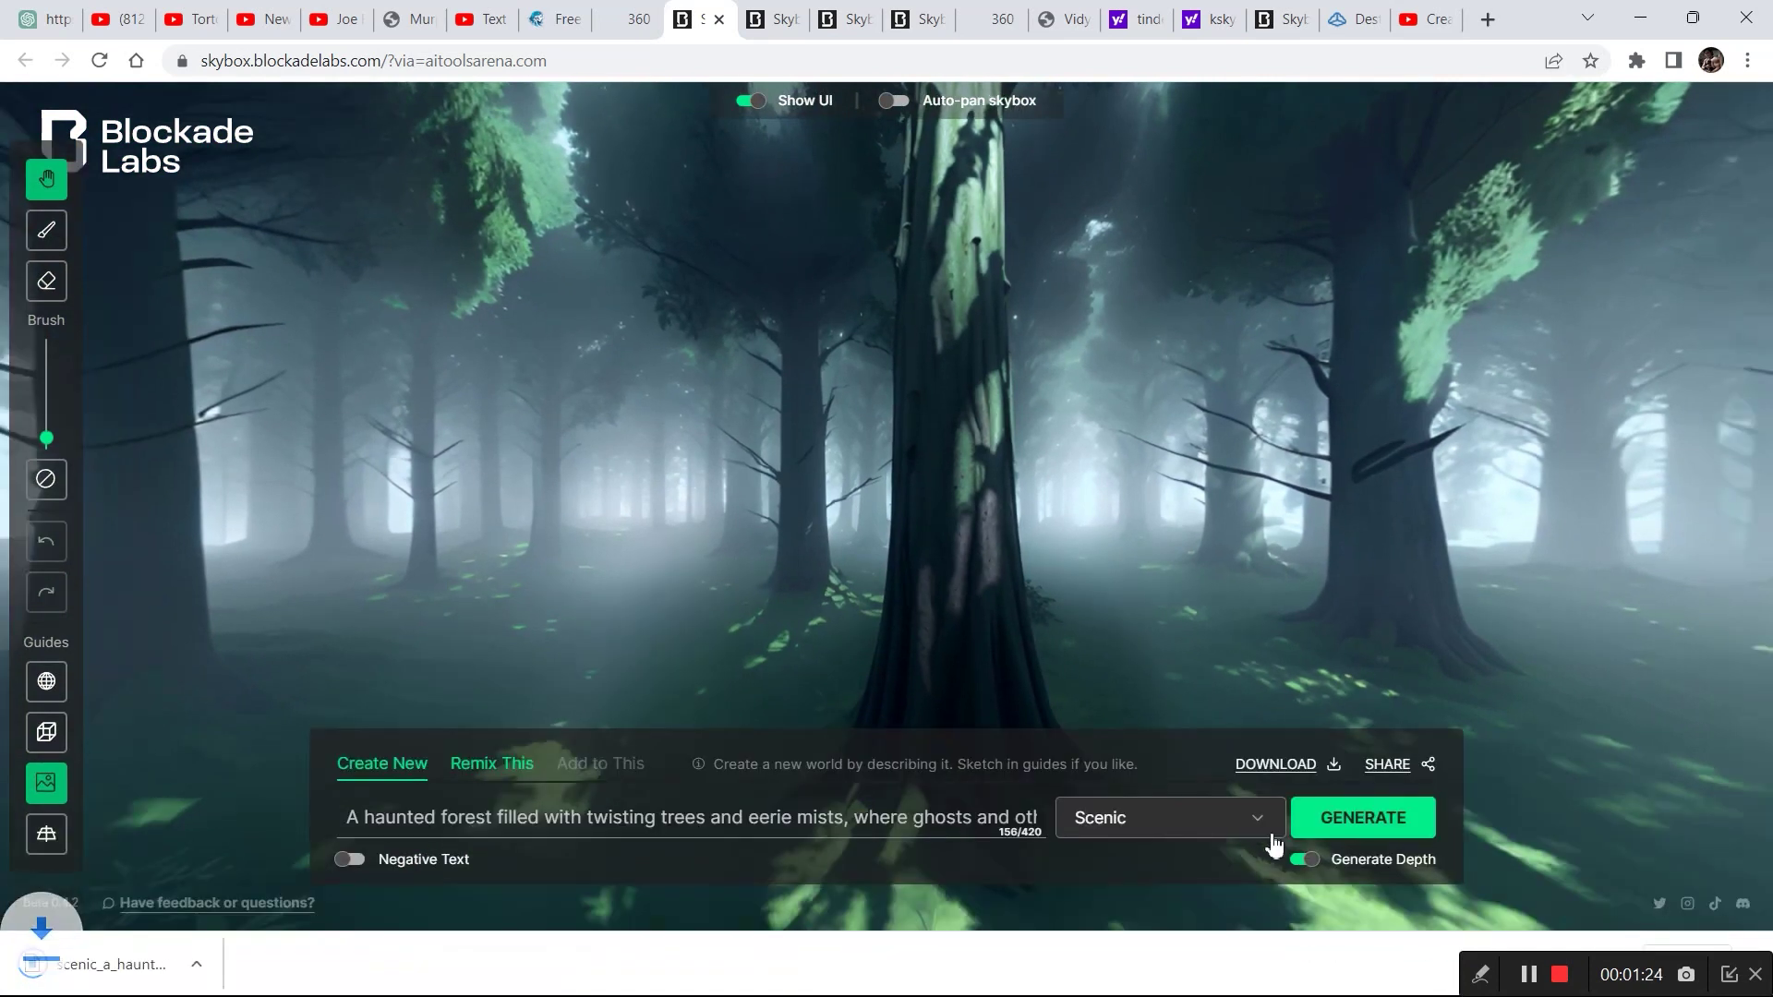
{"action": "left_click", "coordinate": [602, 14]}
Open the forest panorama JPG, speed up its rotation, and view it full screen before exiting
{"action": "left_click", "coordinate": [864, 329]}
{"action": "double_click", "coordinate": [375, 379]}
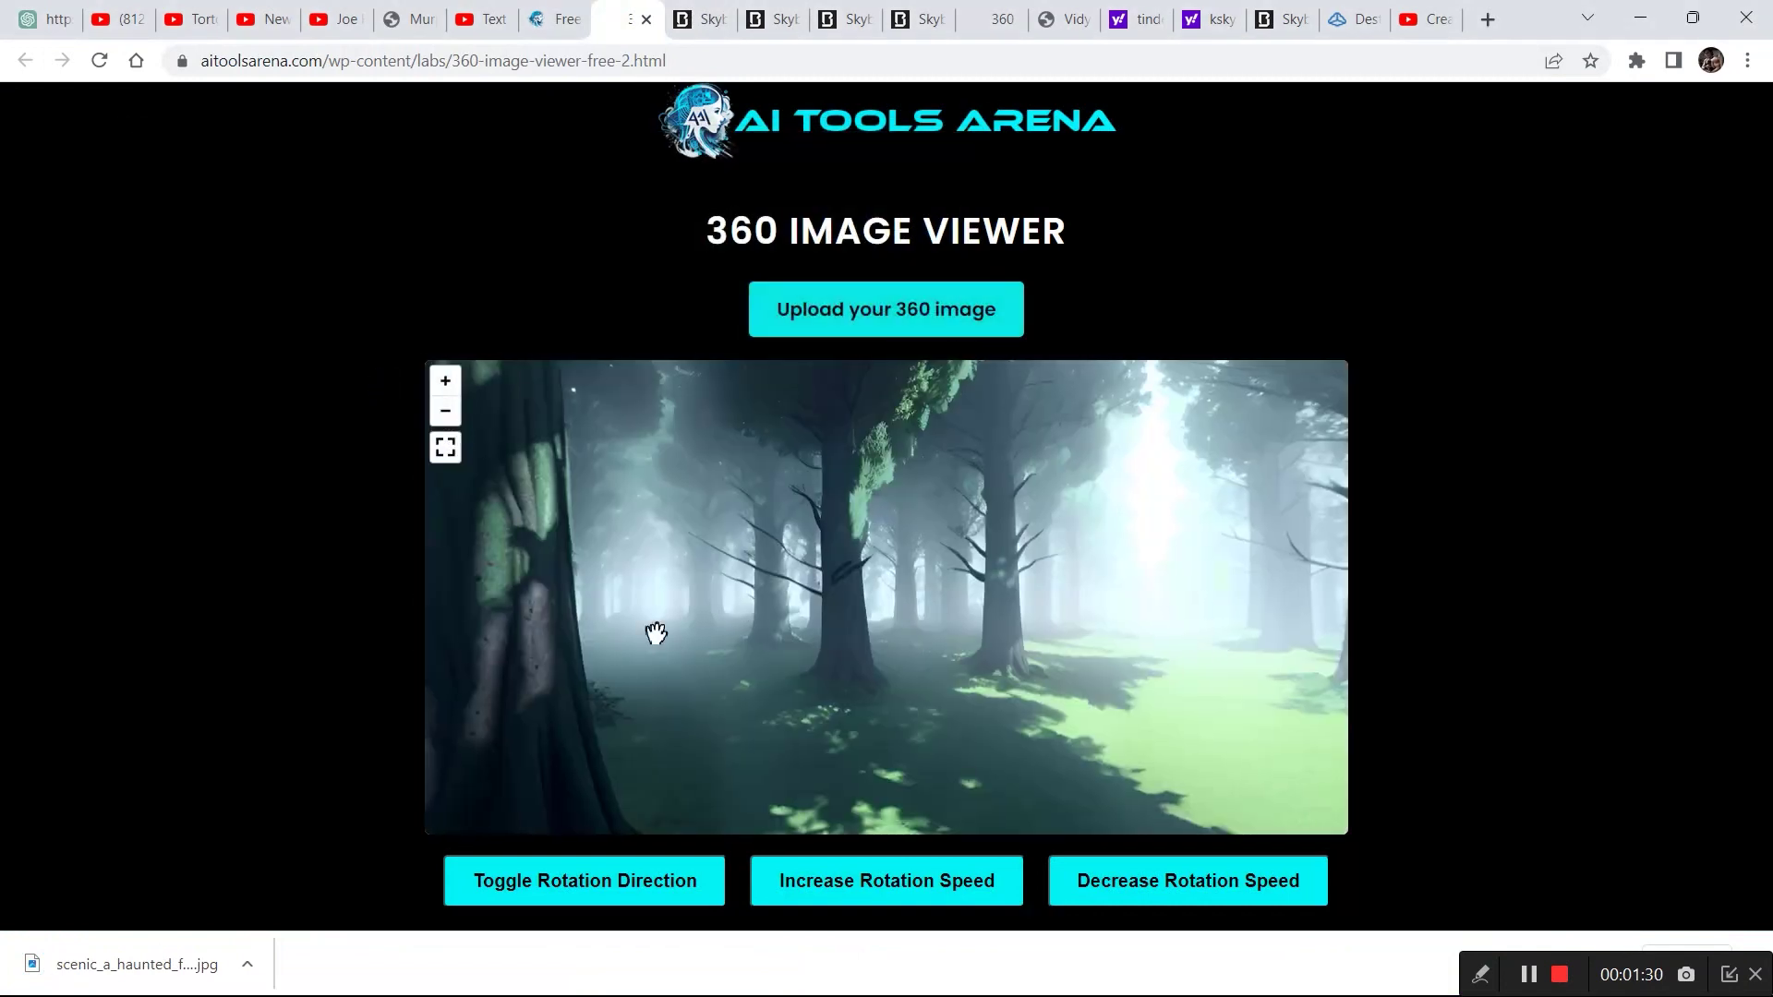
{"action": "left_click", "coordinate": [892, 883]}
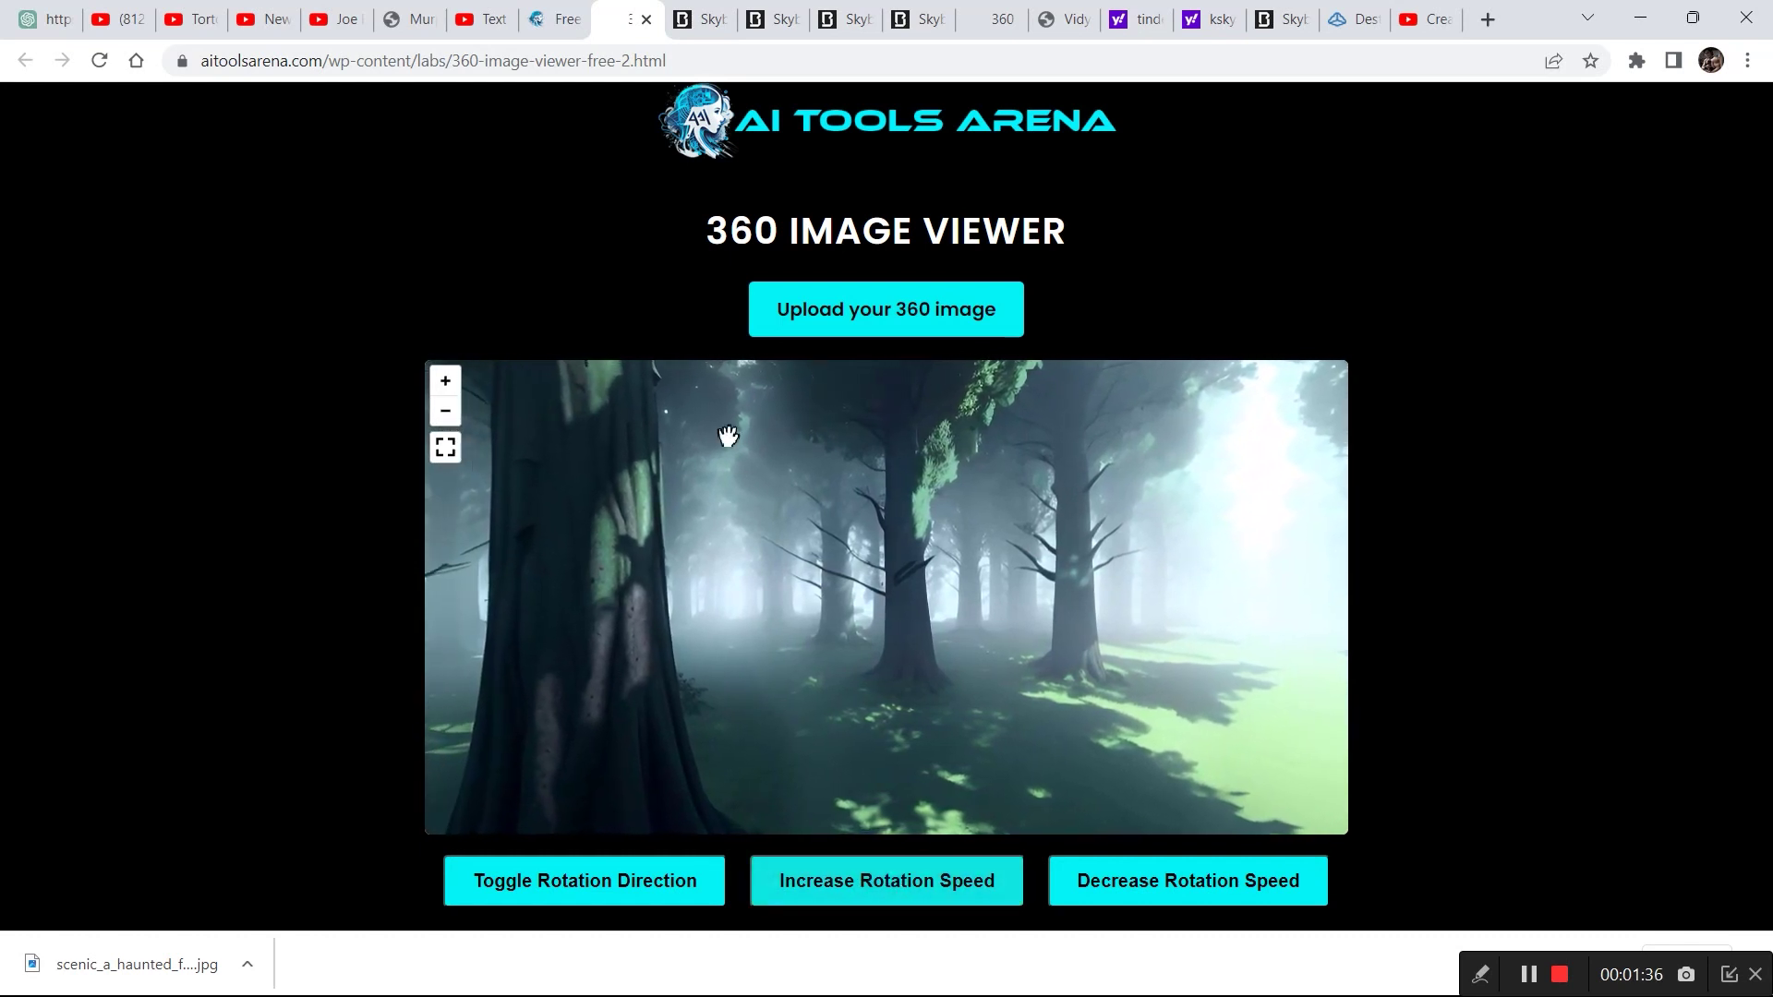
{"action": "left_click", "coordinate": [447, 450]}
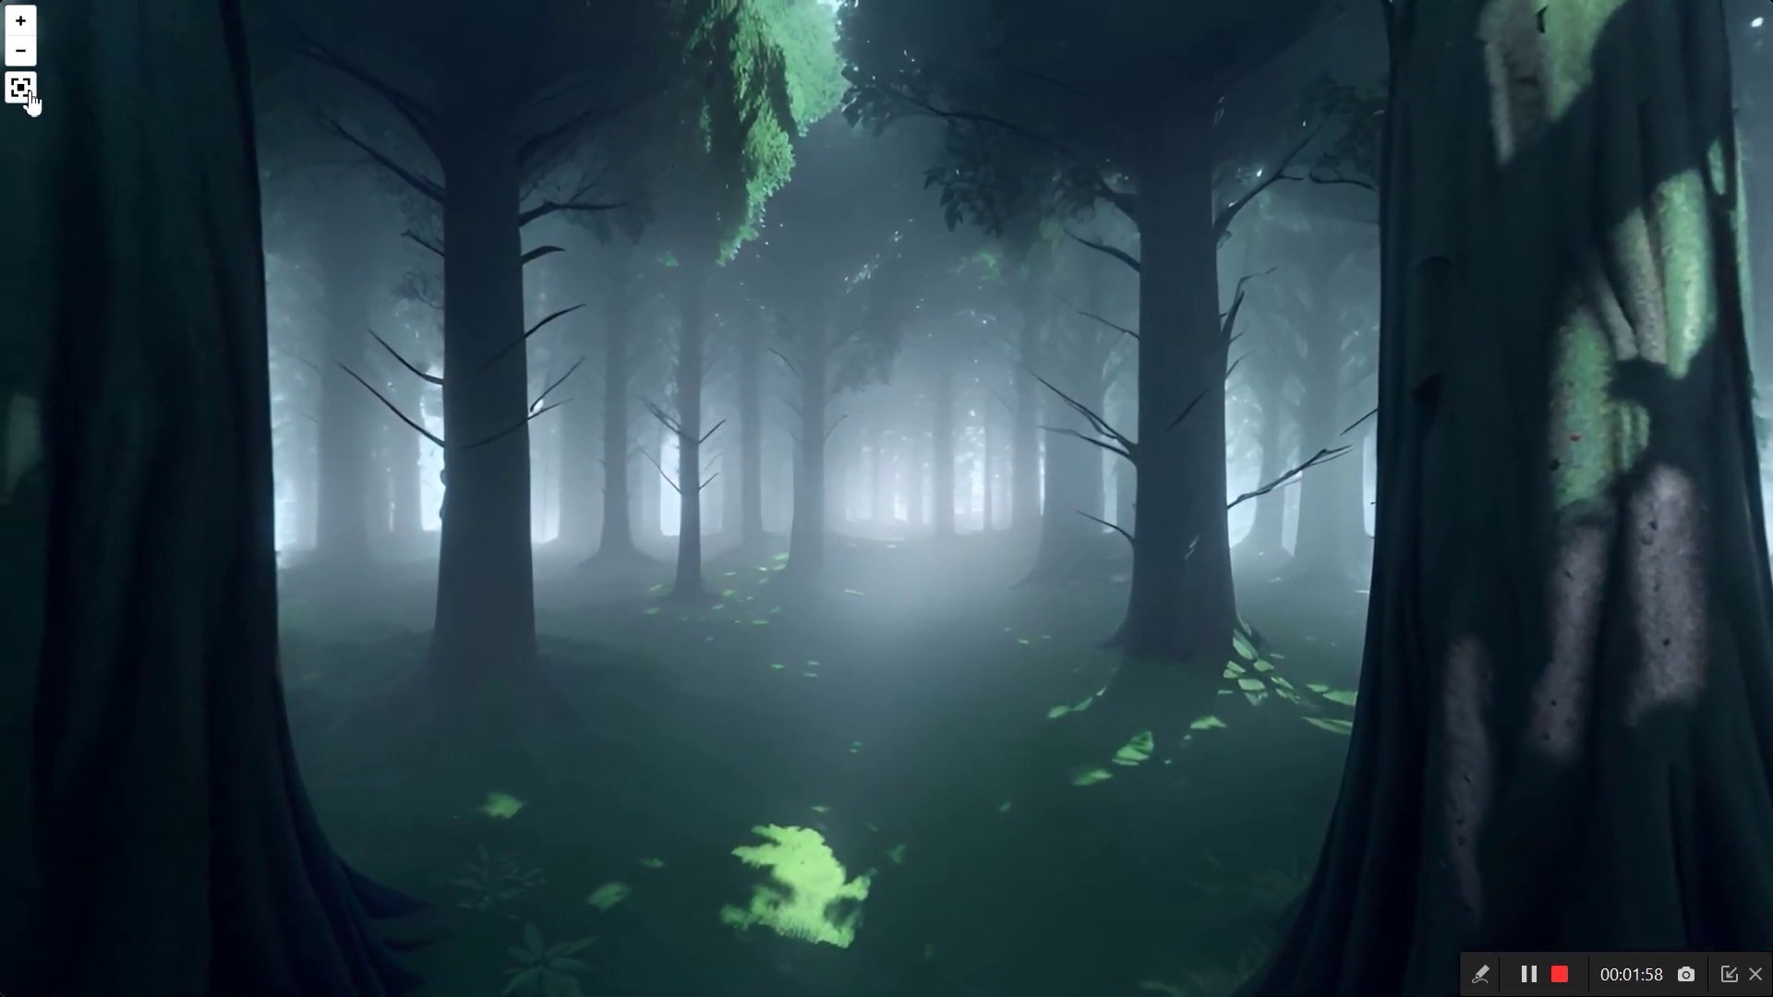
{"action": "left_click", "coordinate": [22, 89]}
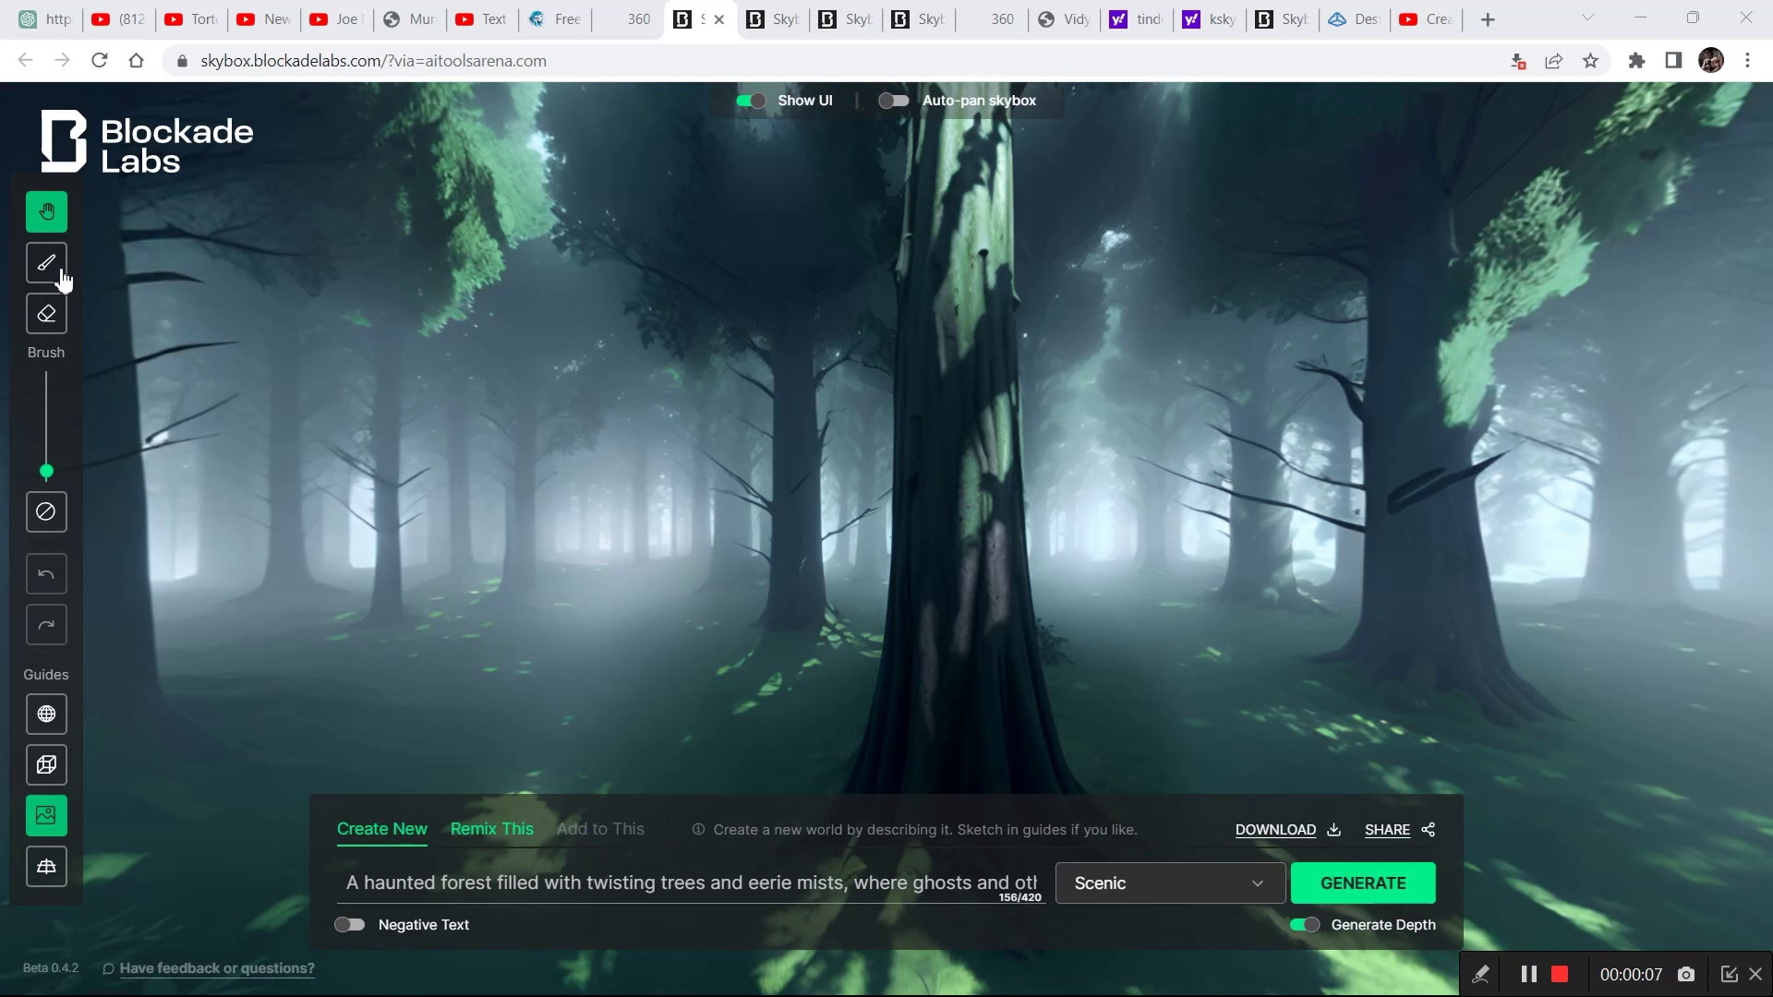
Paint two arch strokes over the forest skybox and turn on the spherical guide grid
{"action": "left_click", "coordinate": [48, 266]}
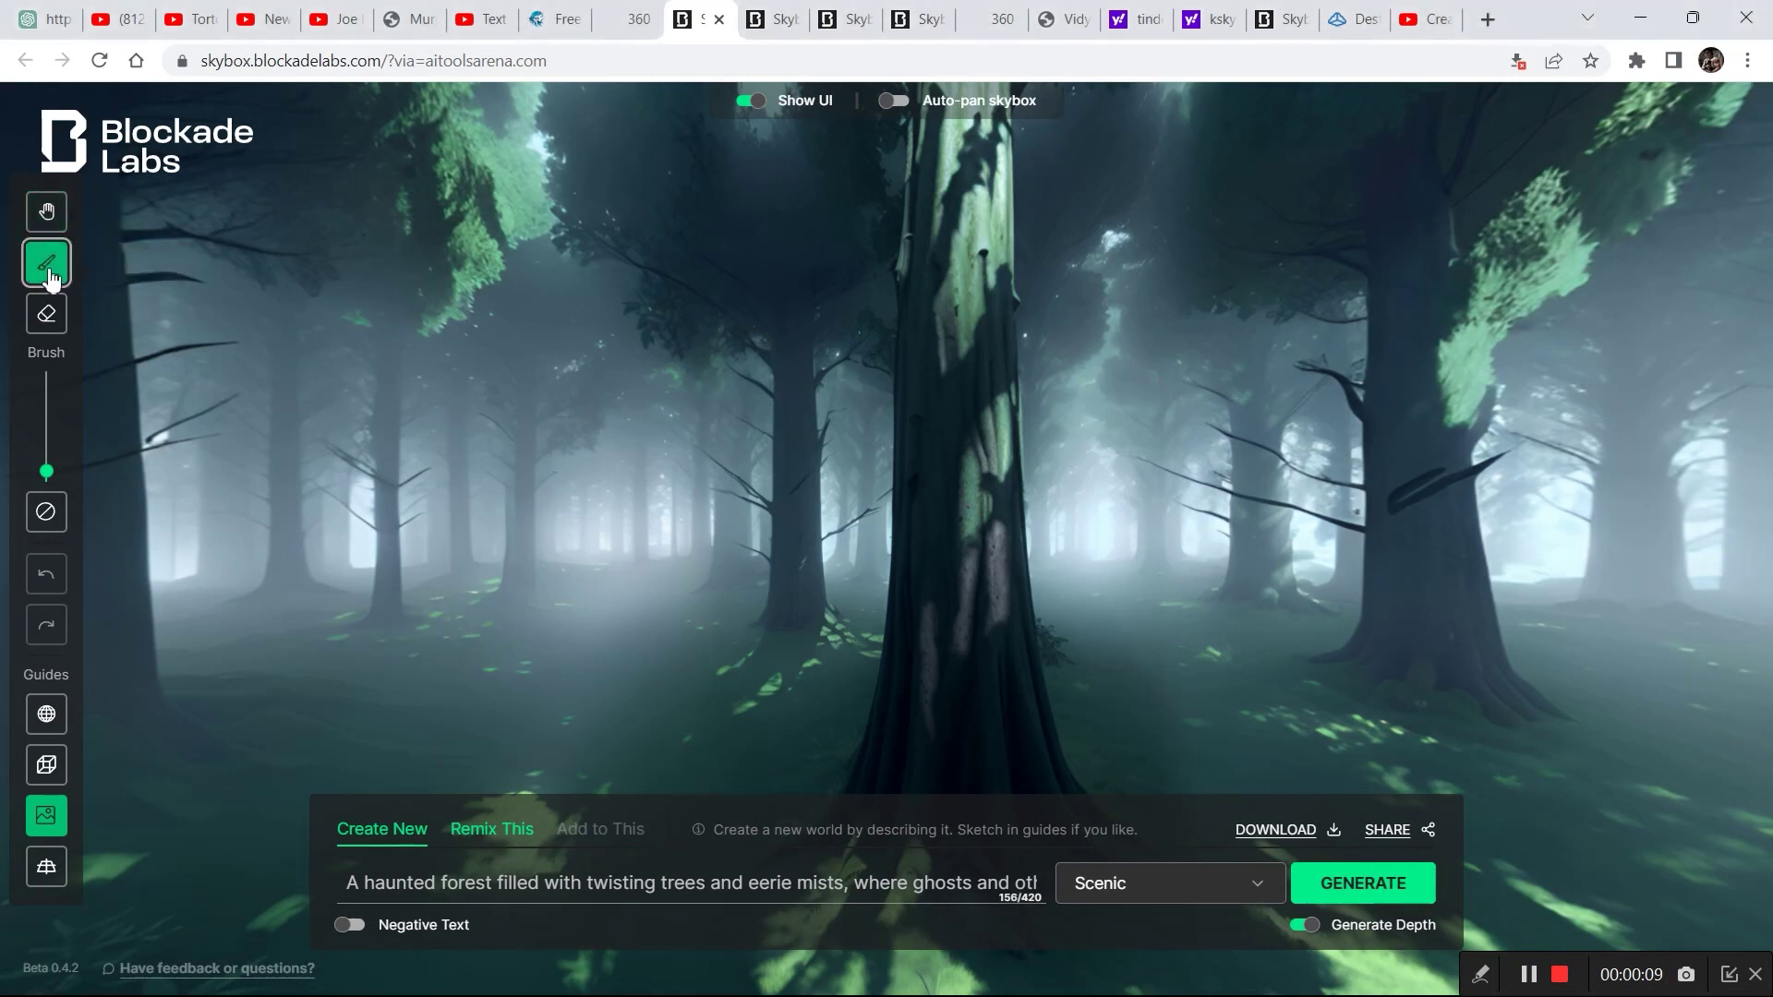
{"action": "mouse_move", "coordinate": [499, 607]}
{"action": "left_mouse_down"}
{"action": "mouse_move", "coordinate": [593, 220]}
{"action": "mouse_move", "coordinate": [695, 575]}
{"action": "left_mouse_up"}
{"action": "left_click_drag", "start_coordinate": [794, 552], "coordinate": [757, 207]}
{"action": "left_click_drag", "start_coordinate": [901, 193], "coordinate": [951, 506]}
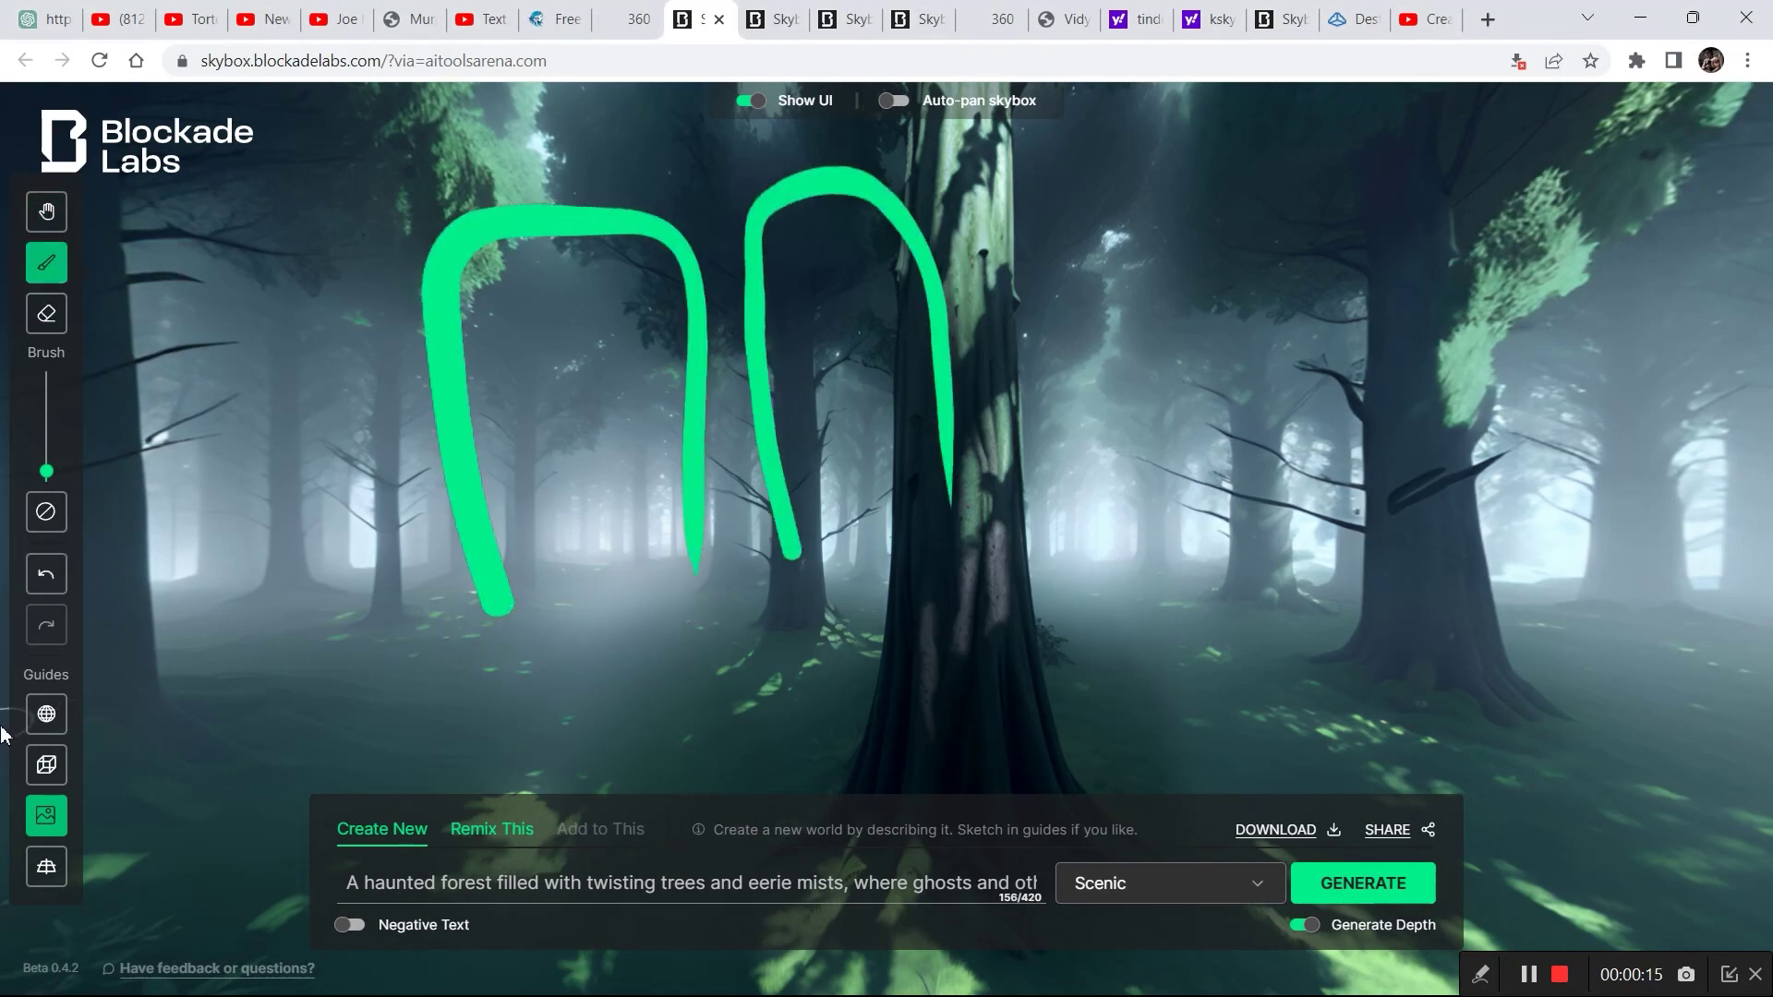
{"action": "left_click", "coordinate": [47, 716]}
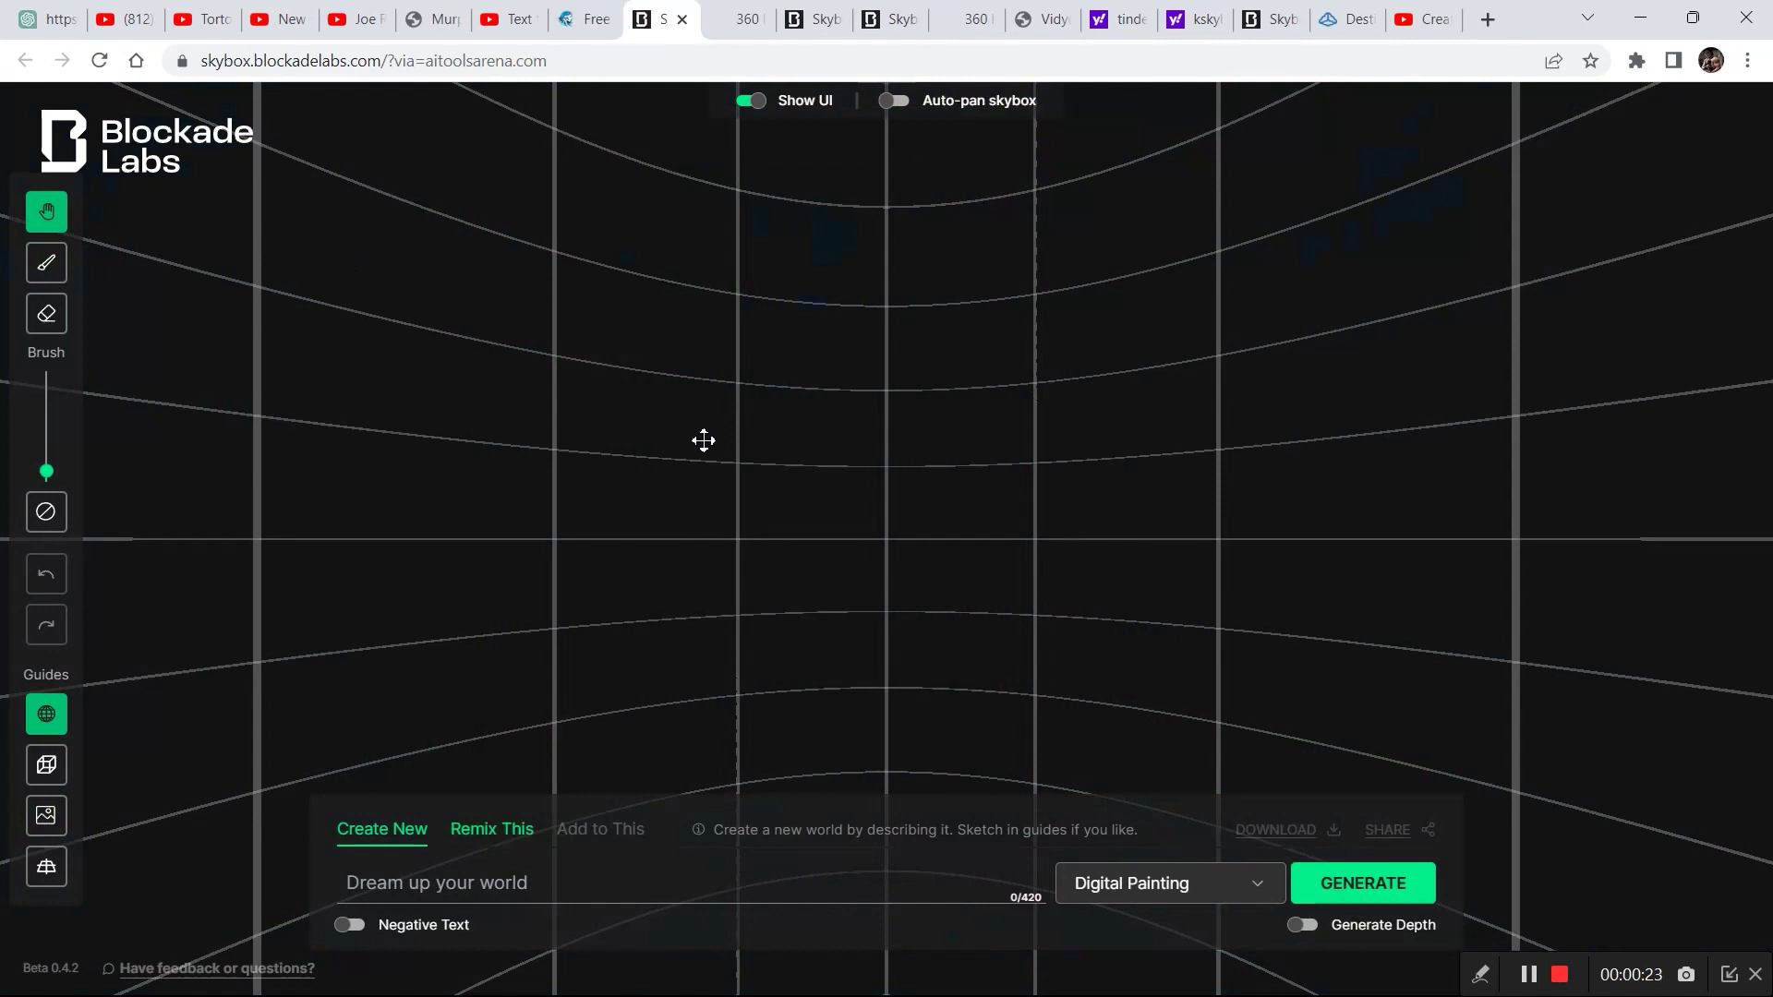
Enable the box grid, sunset landscape and perspective floor guides
{"action": "left_click", "coordinate": [51, 264]}
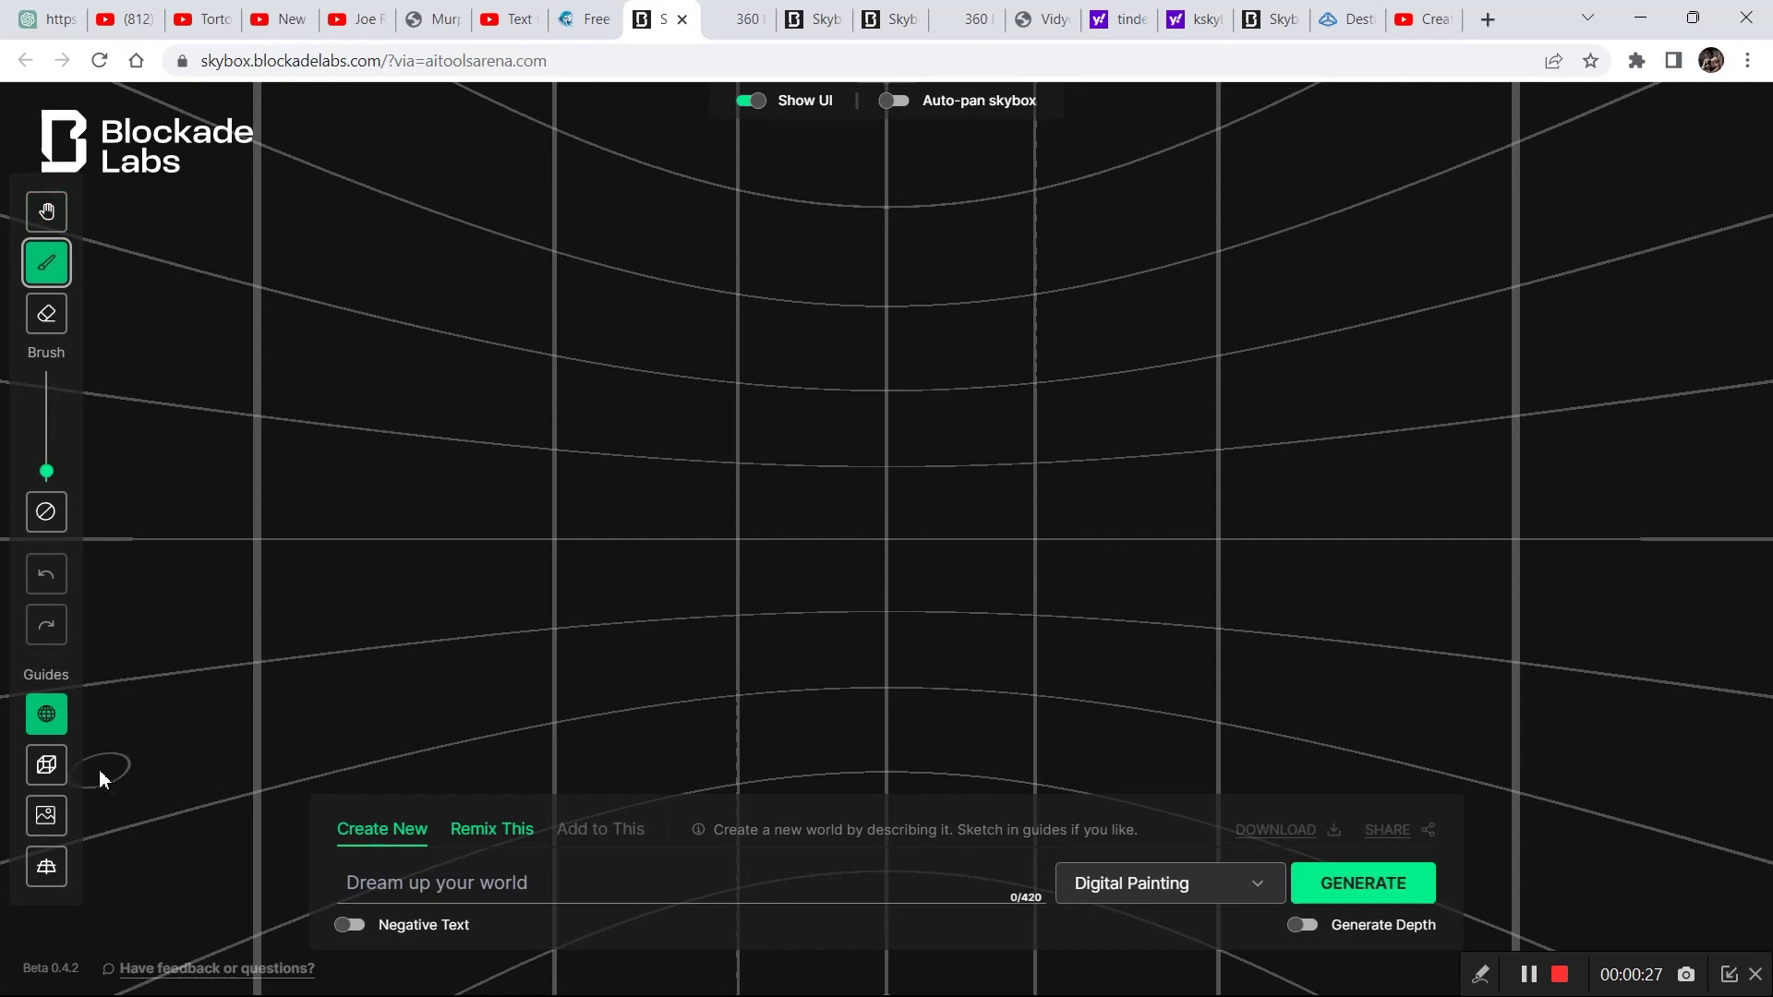
{"action": "left_click", "coordinate": [48, 765]}
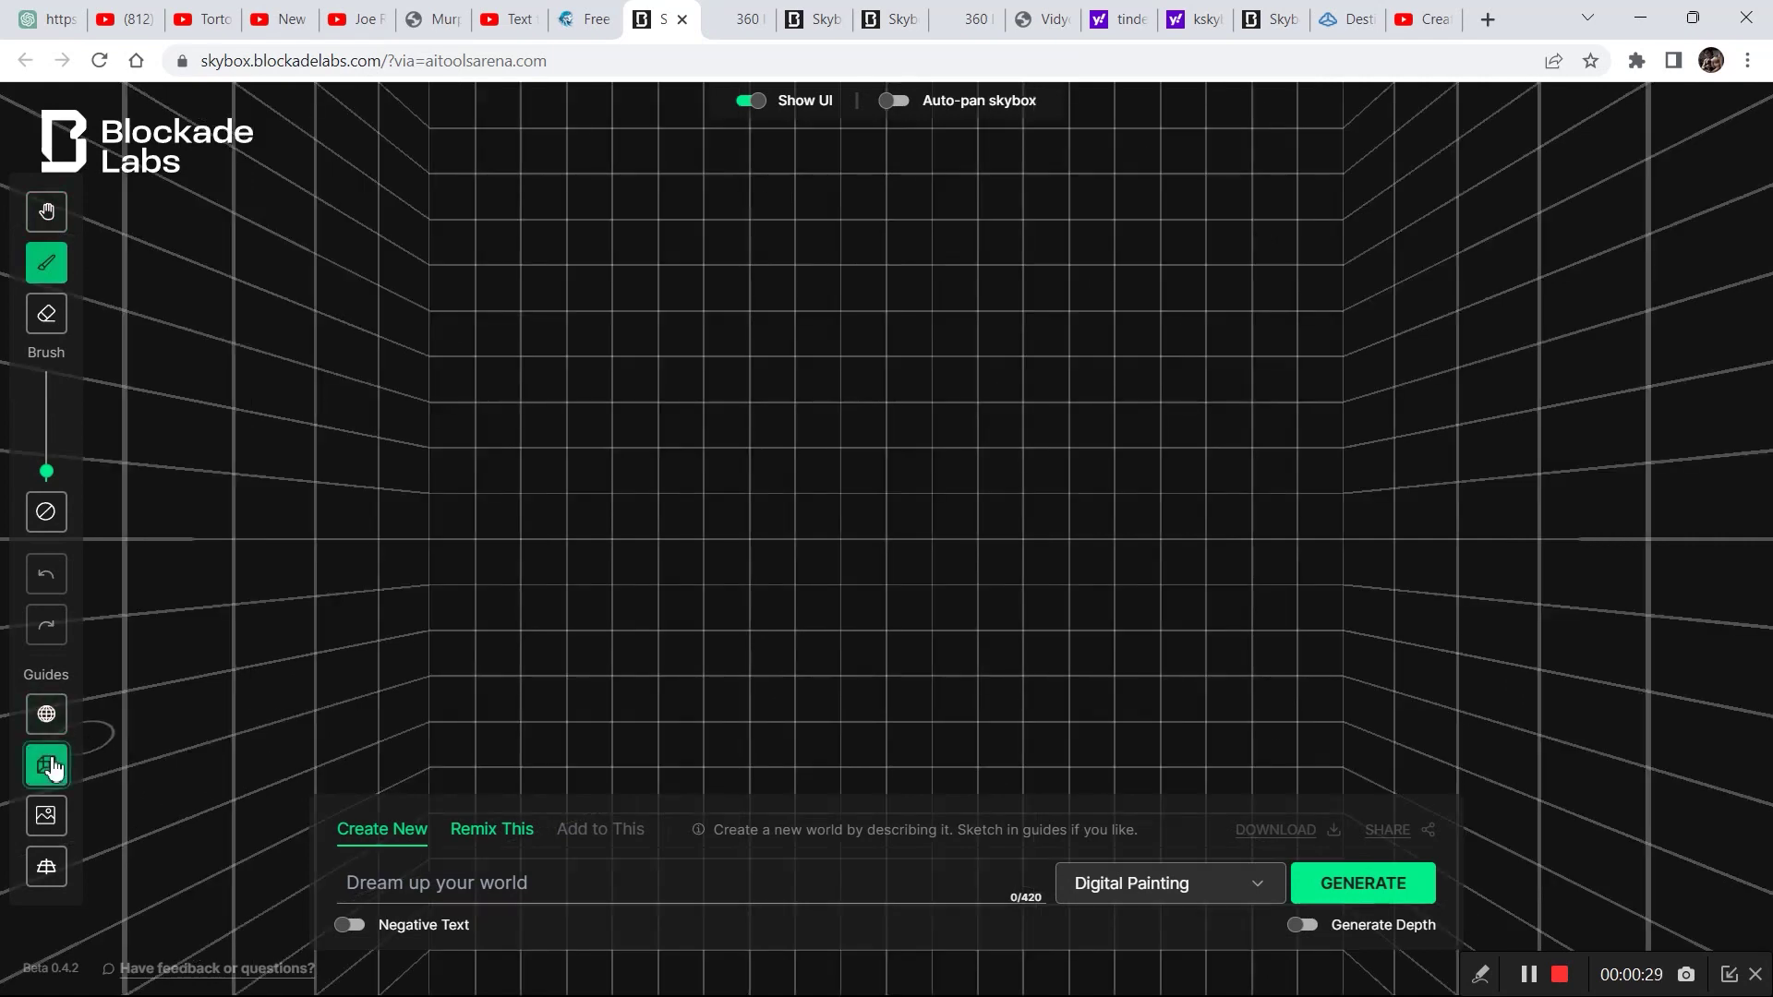
{"action": "left_click", "coordinate": [47, 819]}
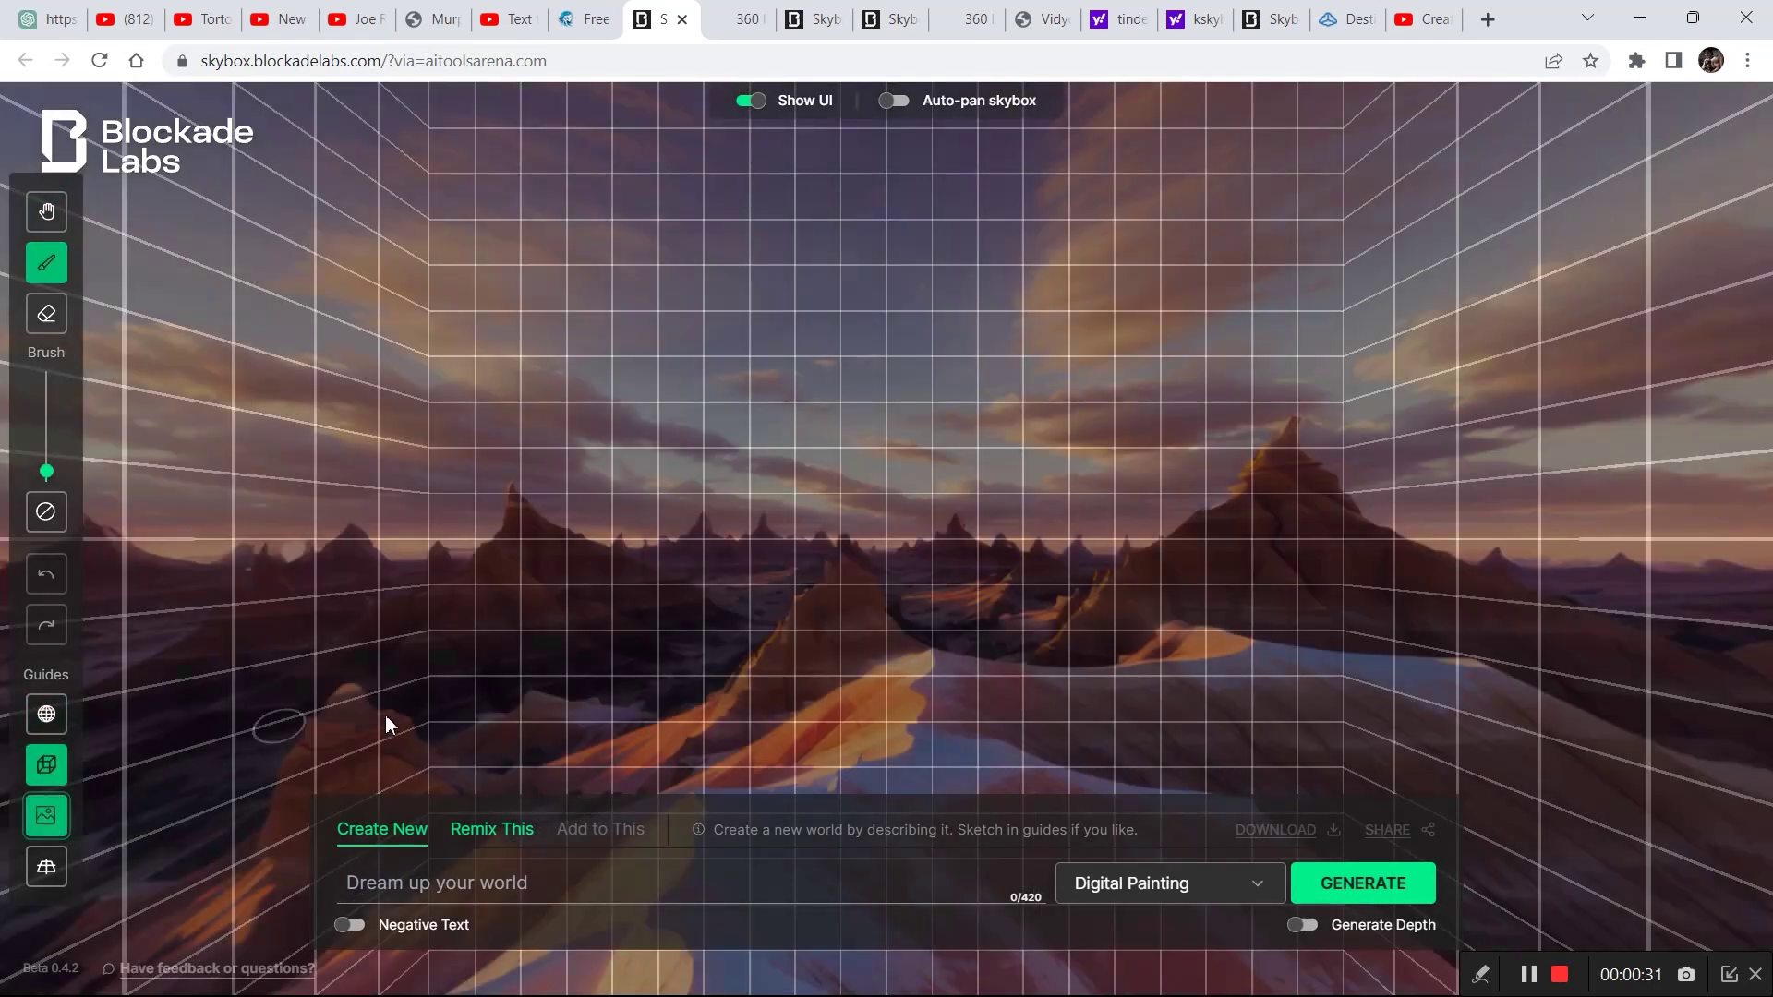
{"action": "left_click", "coordinate": [53, 870]}
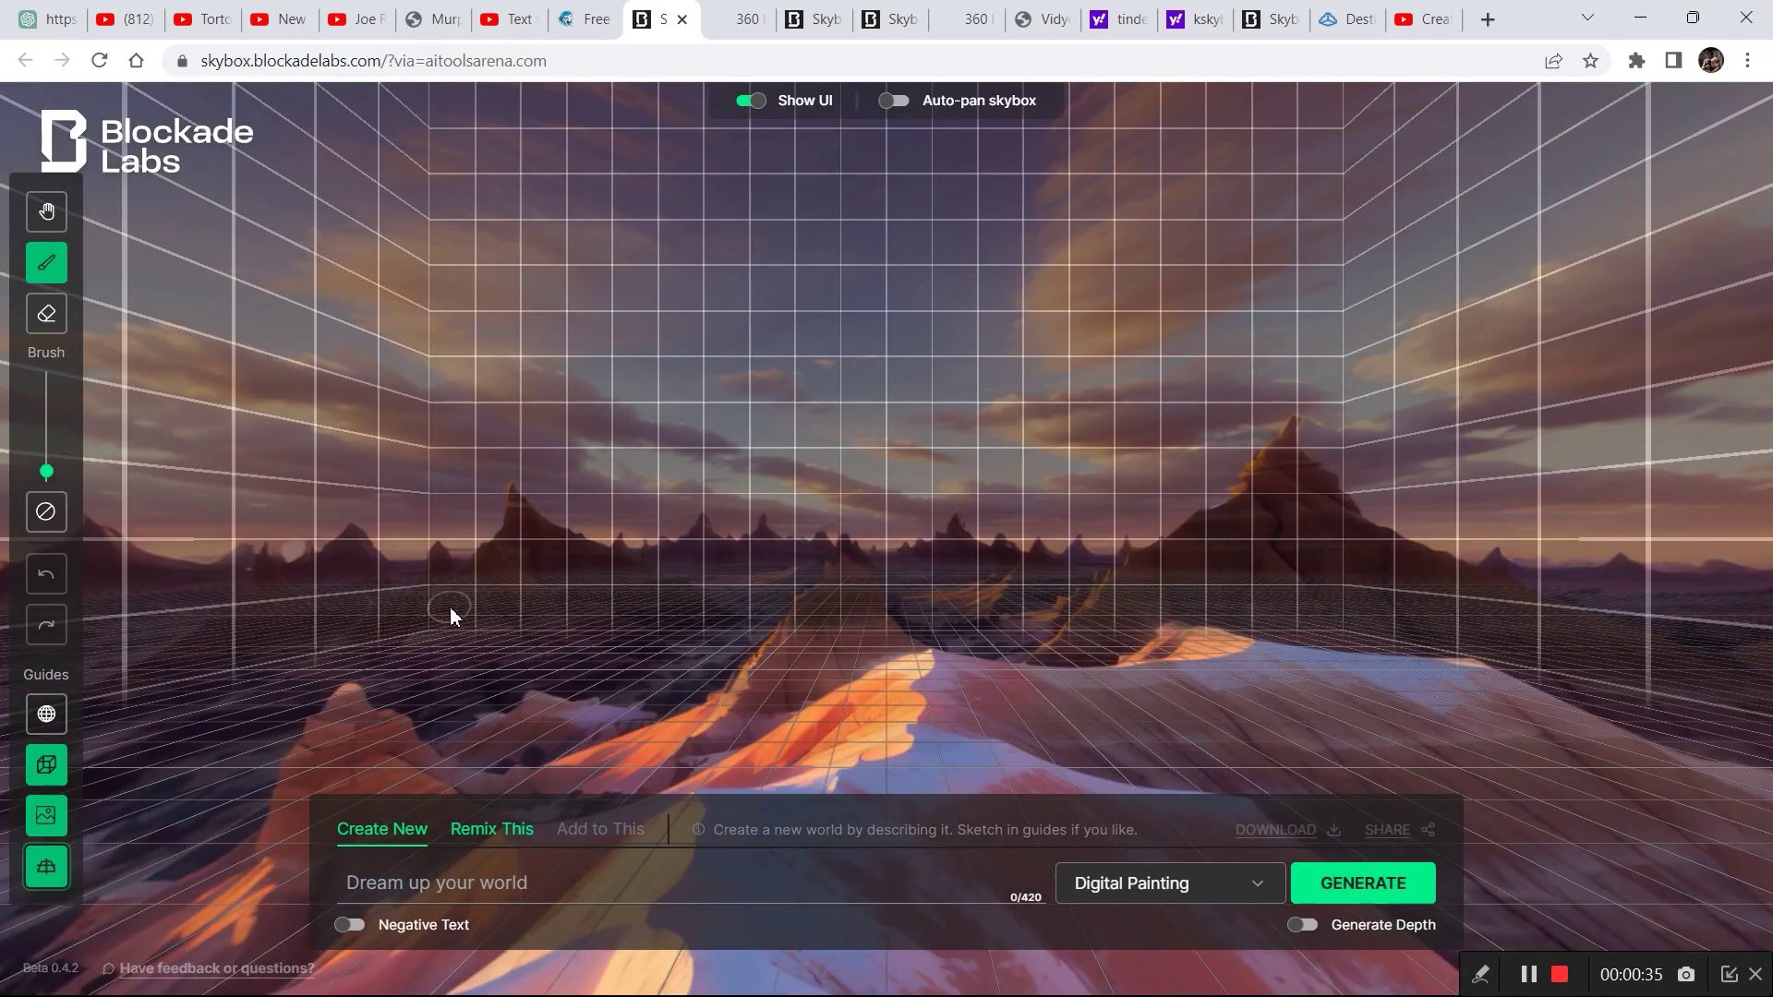
Sketch wall and rooftop outlines for the first three blocky buildings
{"action": "left_click_drag", "start_coordinate": [420, 130], "coordinate": [440, 542]}
{"action": "left_click_drag", "start_coordinate": [436, 628], "coordinate": [436, 628]}
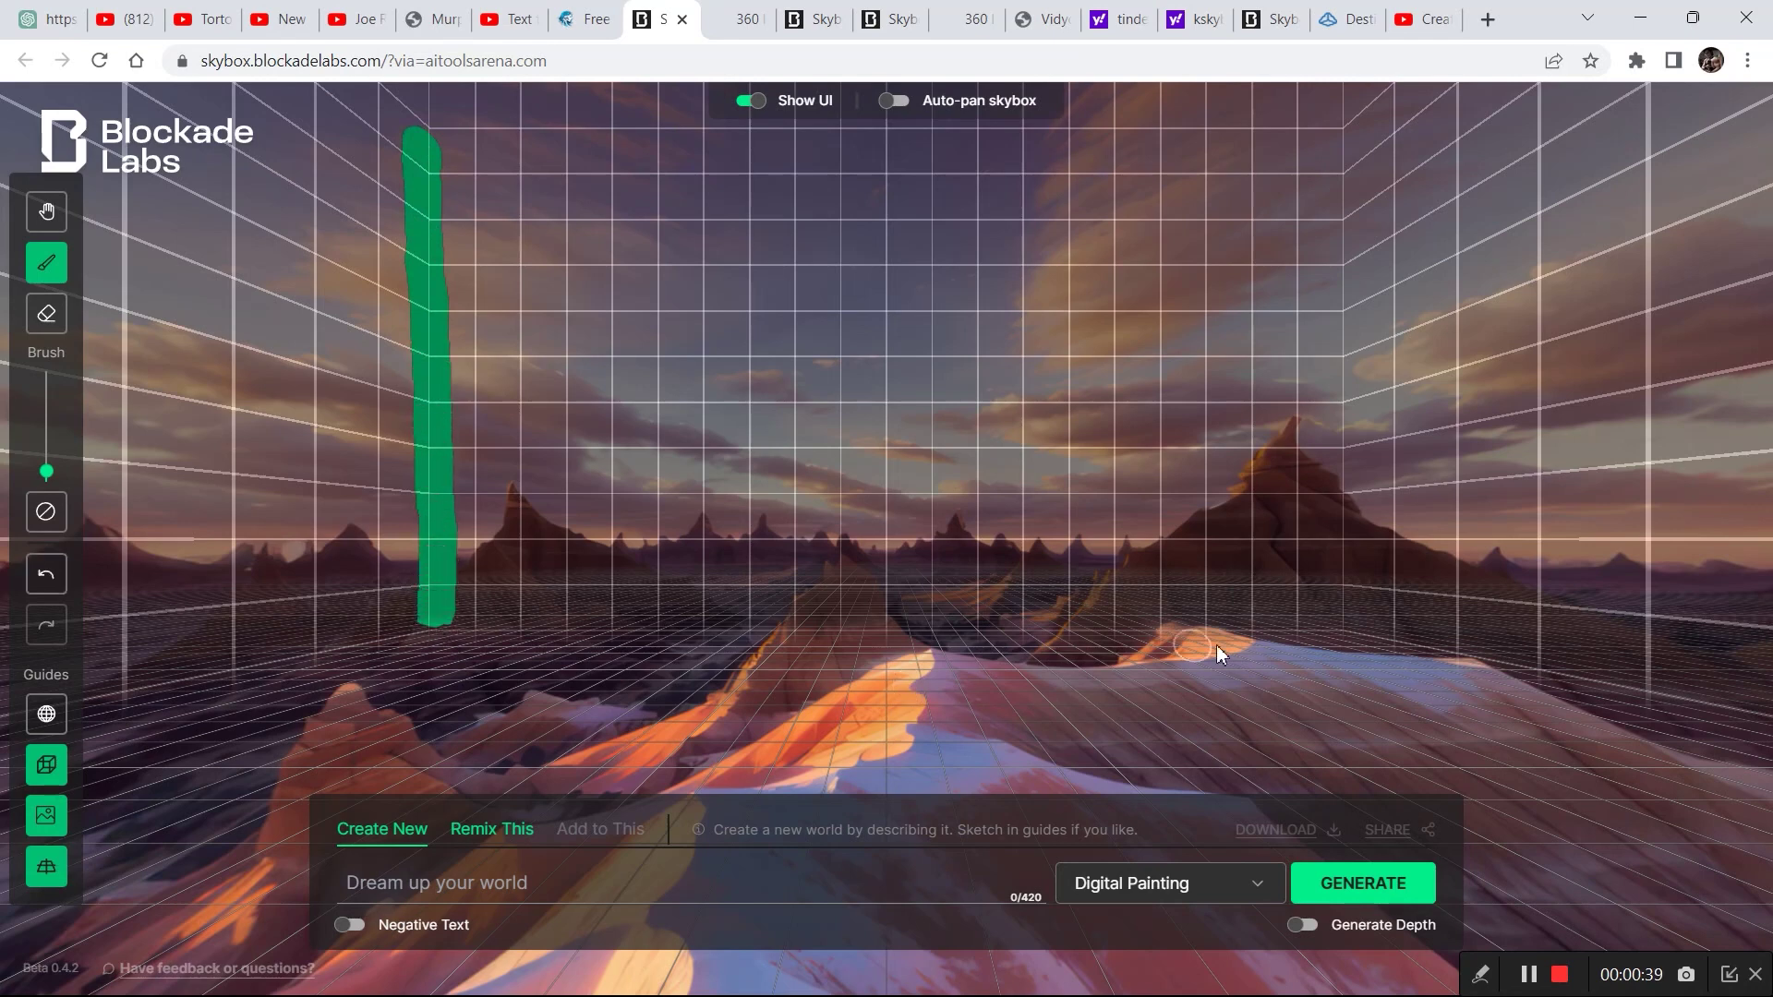
{"action": "mouse_move", "coordinate": [425, 134]}
{"action": "left_mouse_down"}
{"action": "mouse_move", "coordinate": [633, 142]}
{"action": "mouse_move", "coordinate": [677, 181]}
{"action": "mouse_move", "coordinate": [685, 615]}
{"action": "left_mouse_up"}
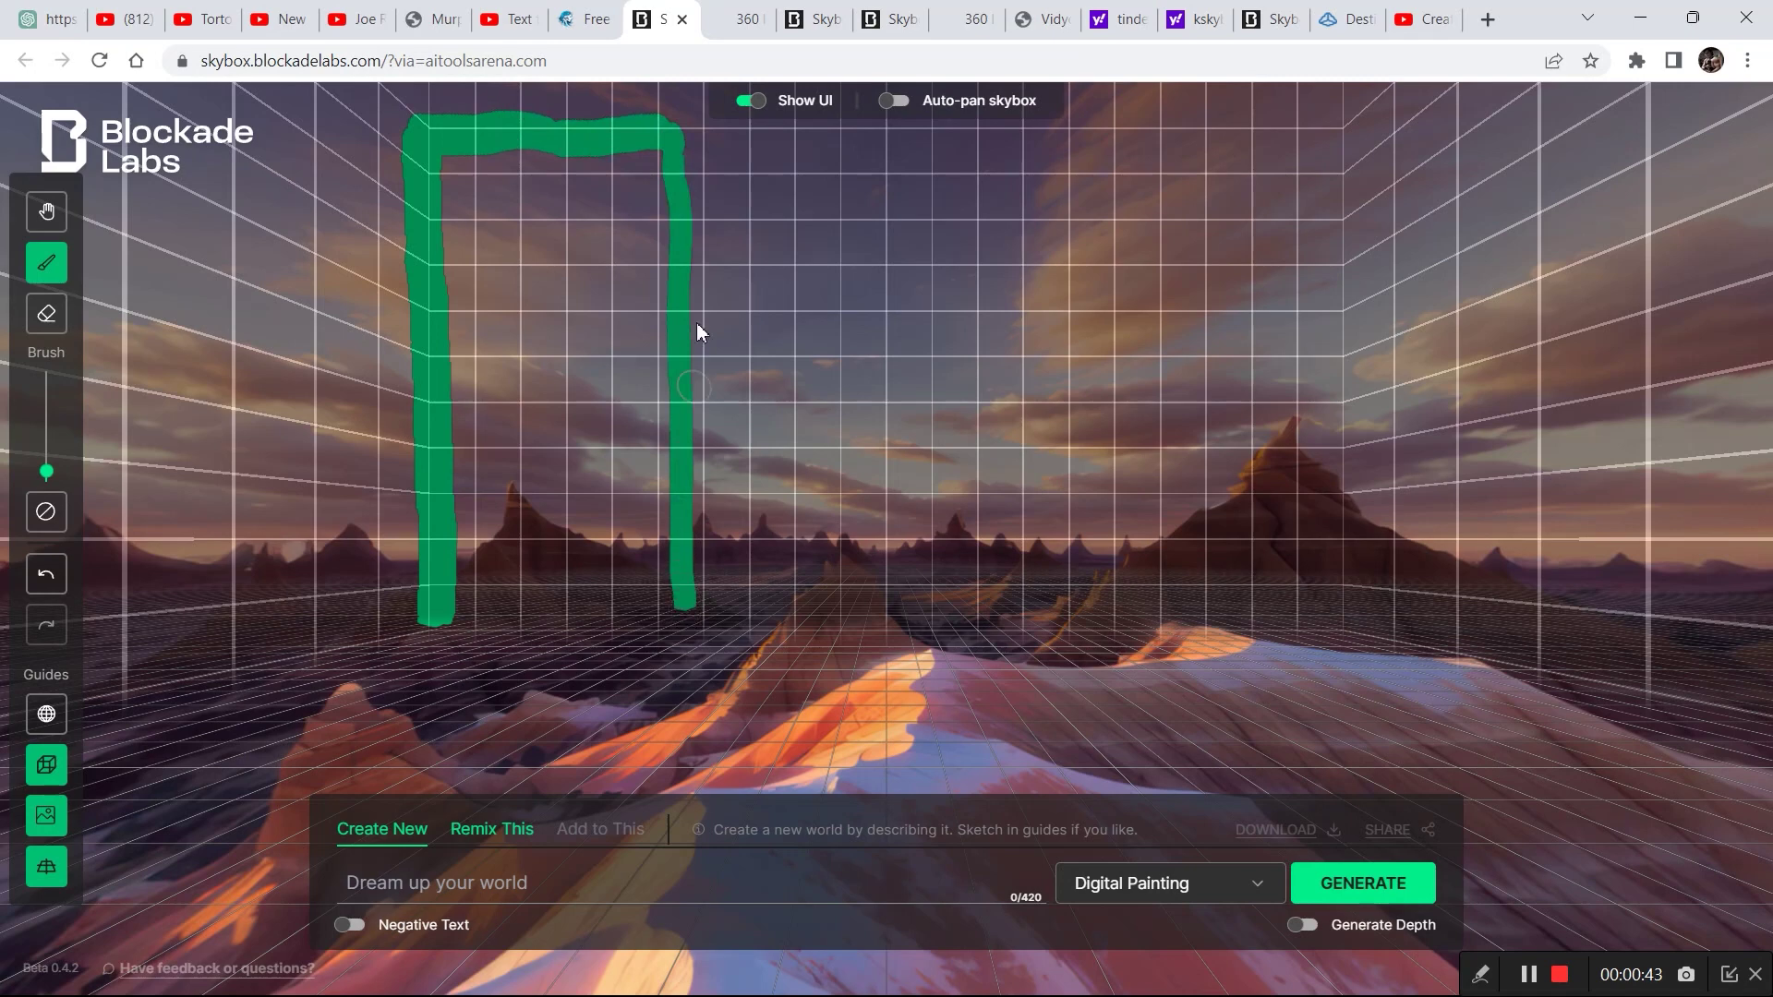
{"action": "mouse_move", "coordinate": [696, 196]}
{"action": "left_mouse_down"}
{"action": "mouse_move", "coordinate": [903, 197]}
{"action": "mouse_move", "coordinate": [920, 602]}
{"action": "left_mouse_up"}
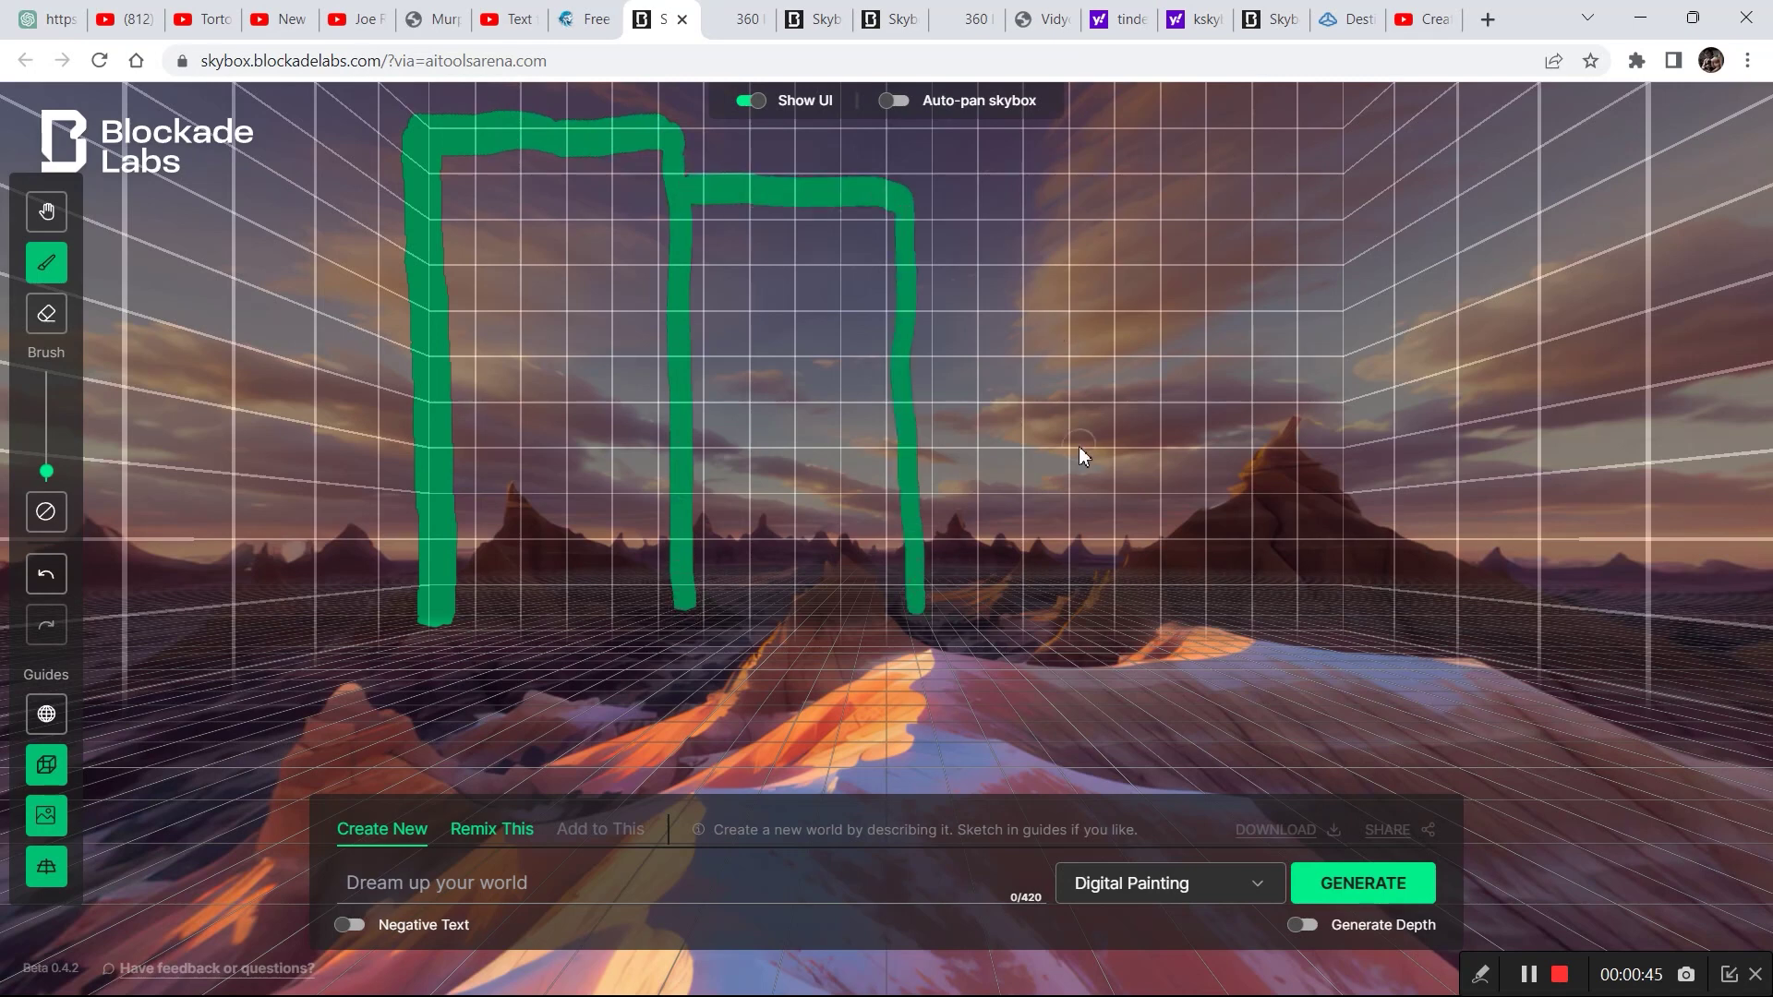
{"action": "left_click_drag", "start_coordinate": [1058, 196], "coordinate": [1095, 617]}
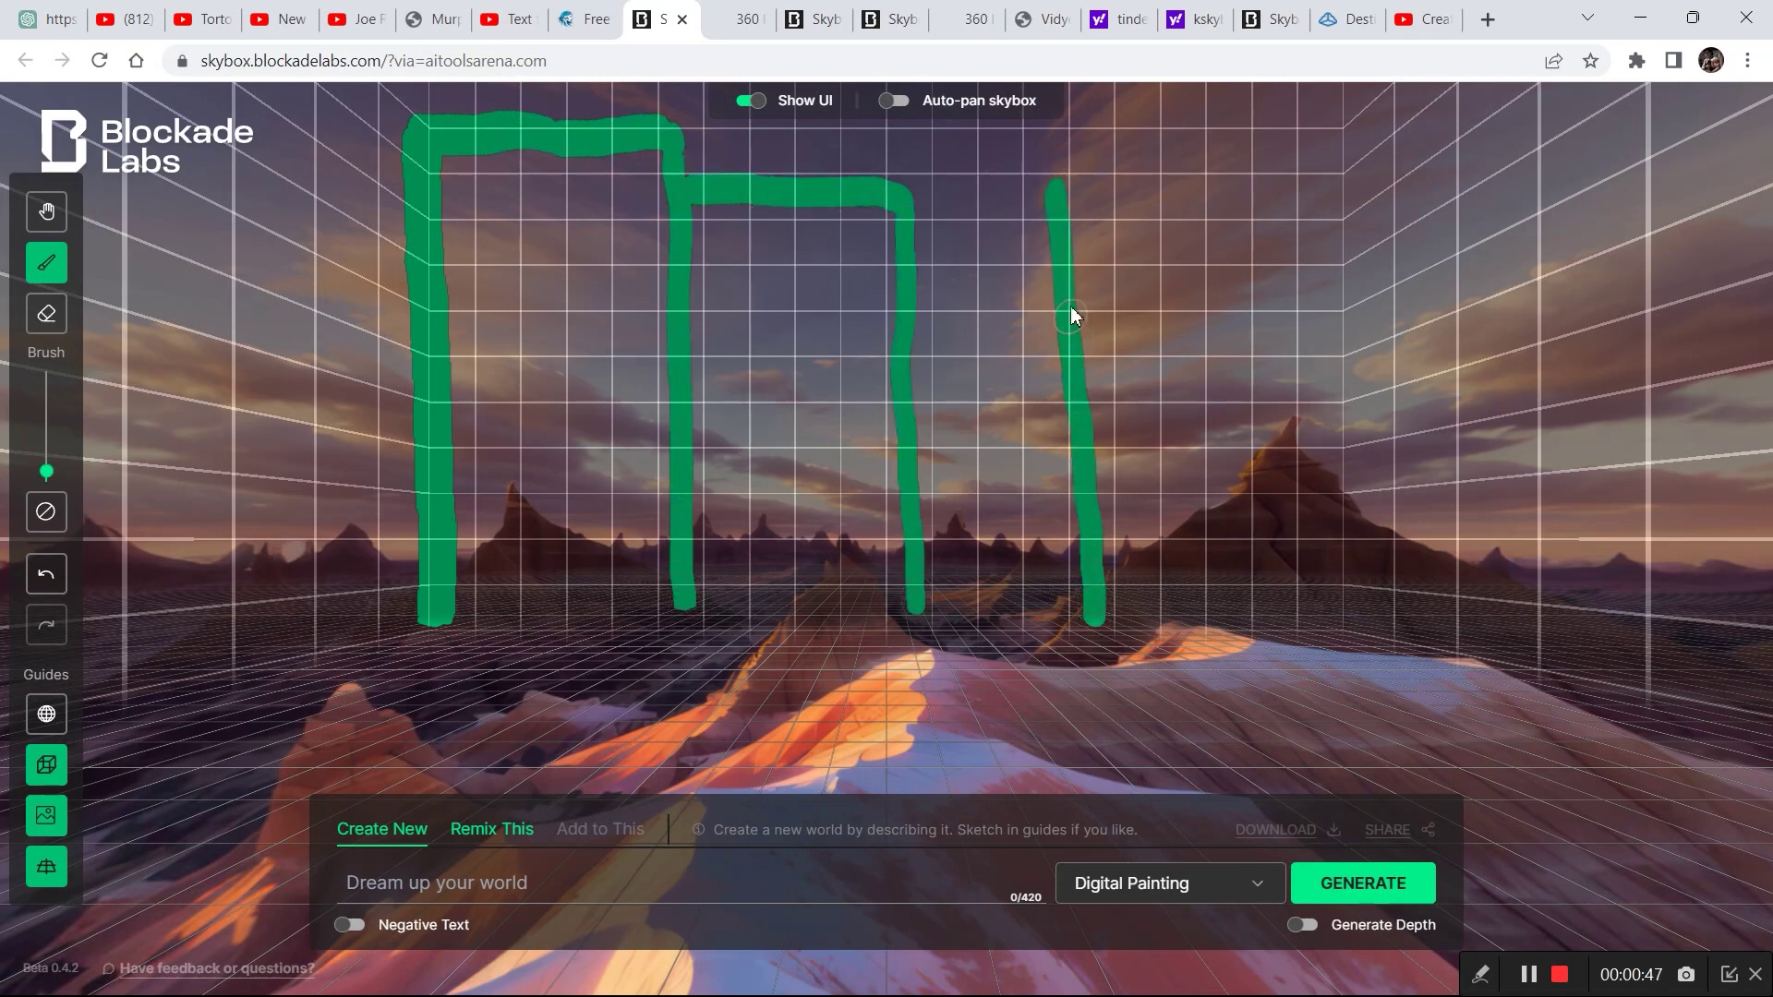
{"action": "mouse_move", "coordinate": [1059, 194]}
{"action": "left_mouse_down"}
{"action": "mouse_move", "coordinate": [1273, 204]}
{"action": "mouse_move", "coordinate": [1336, 229]}
{"action": "mouse_move", "coordinate": [1325, 563]}
{"action": "mouse_move", "coordinate": [1347, 658]}
{"action": "left_mouse_up"}
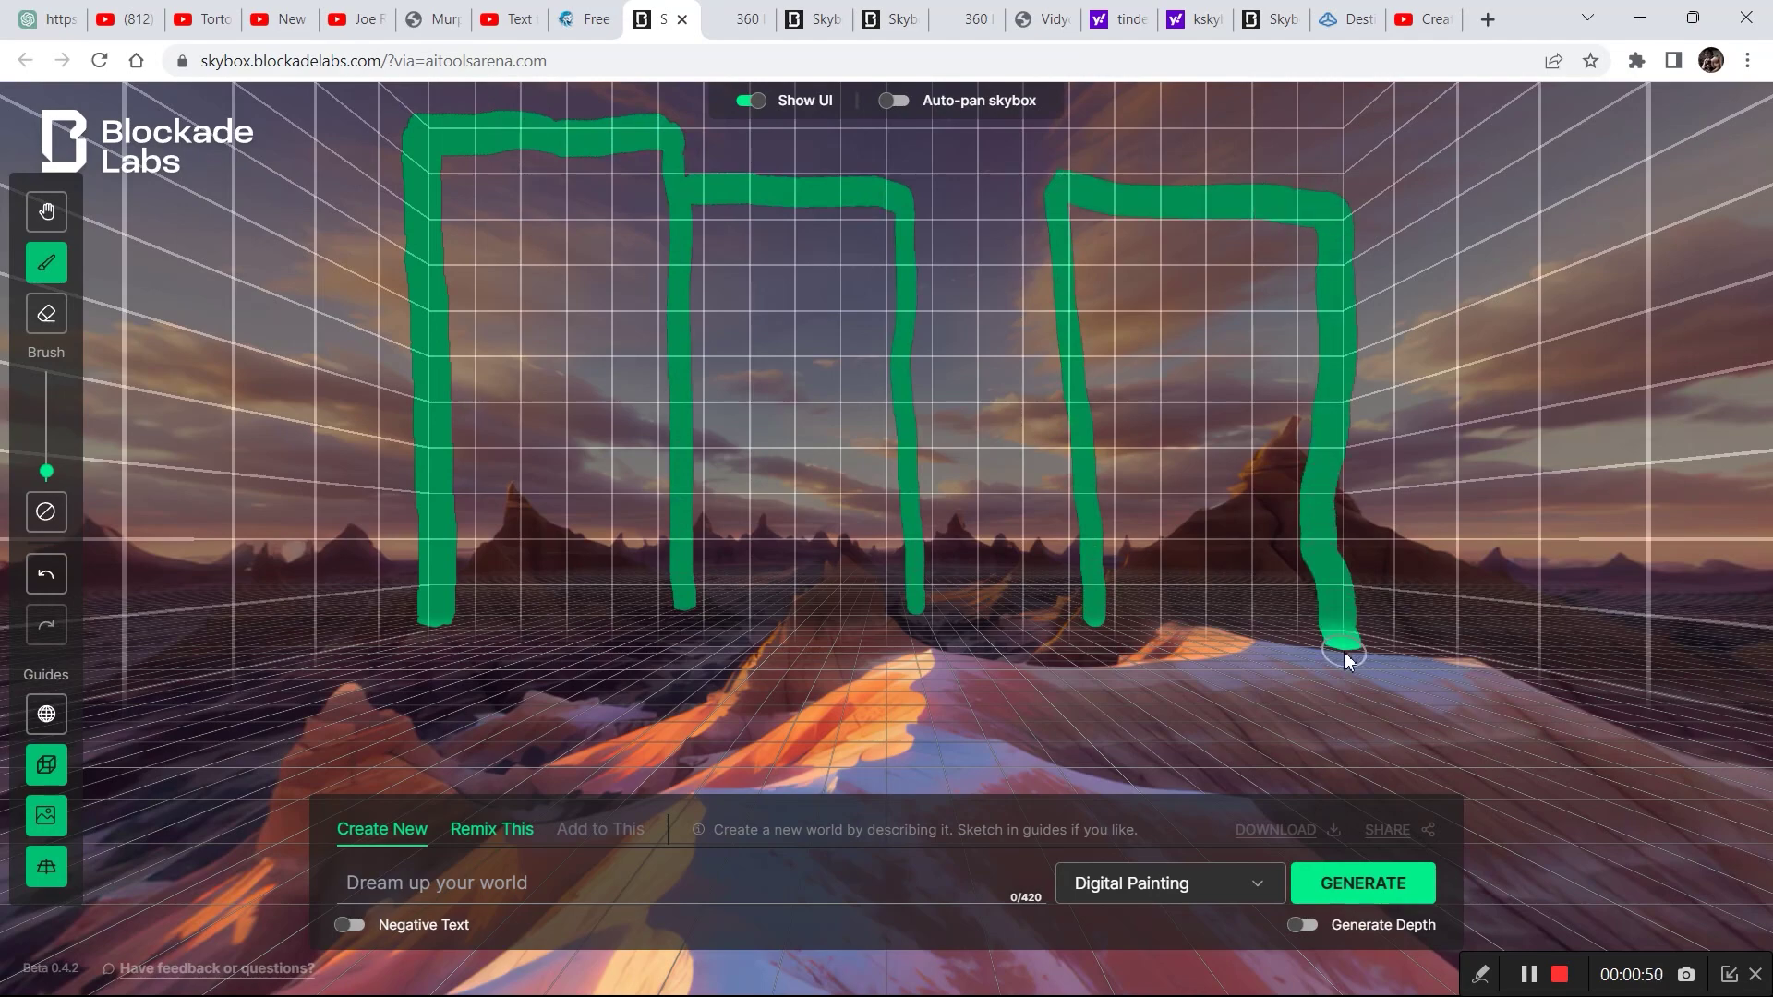
Turn the view left and outline more buildings' roofs and walls
{"action": "left_click", "coordinate": [74, 222]}
{"action": "left_click_drag", "start_coordinate": [515, 245], "coordinate": [194, 296]}
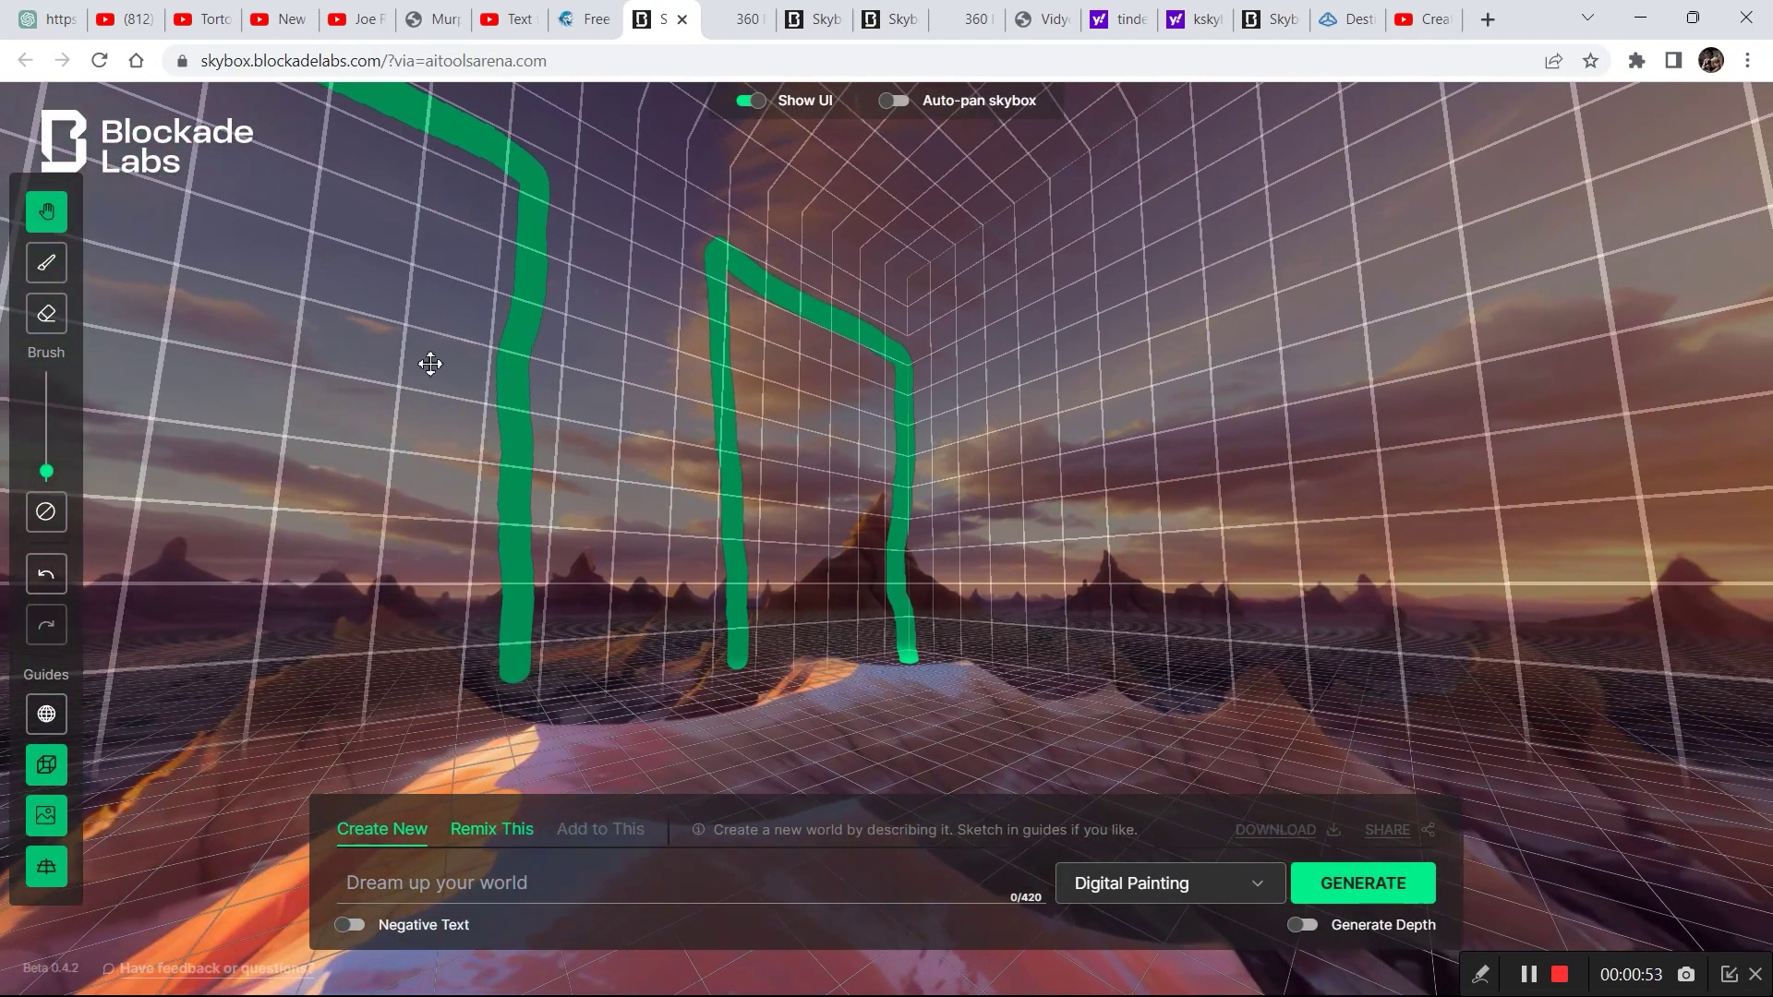
{"action": "left_click", "coordinate": [49, 260]}
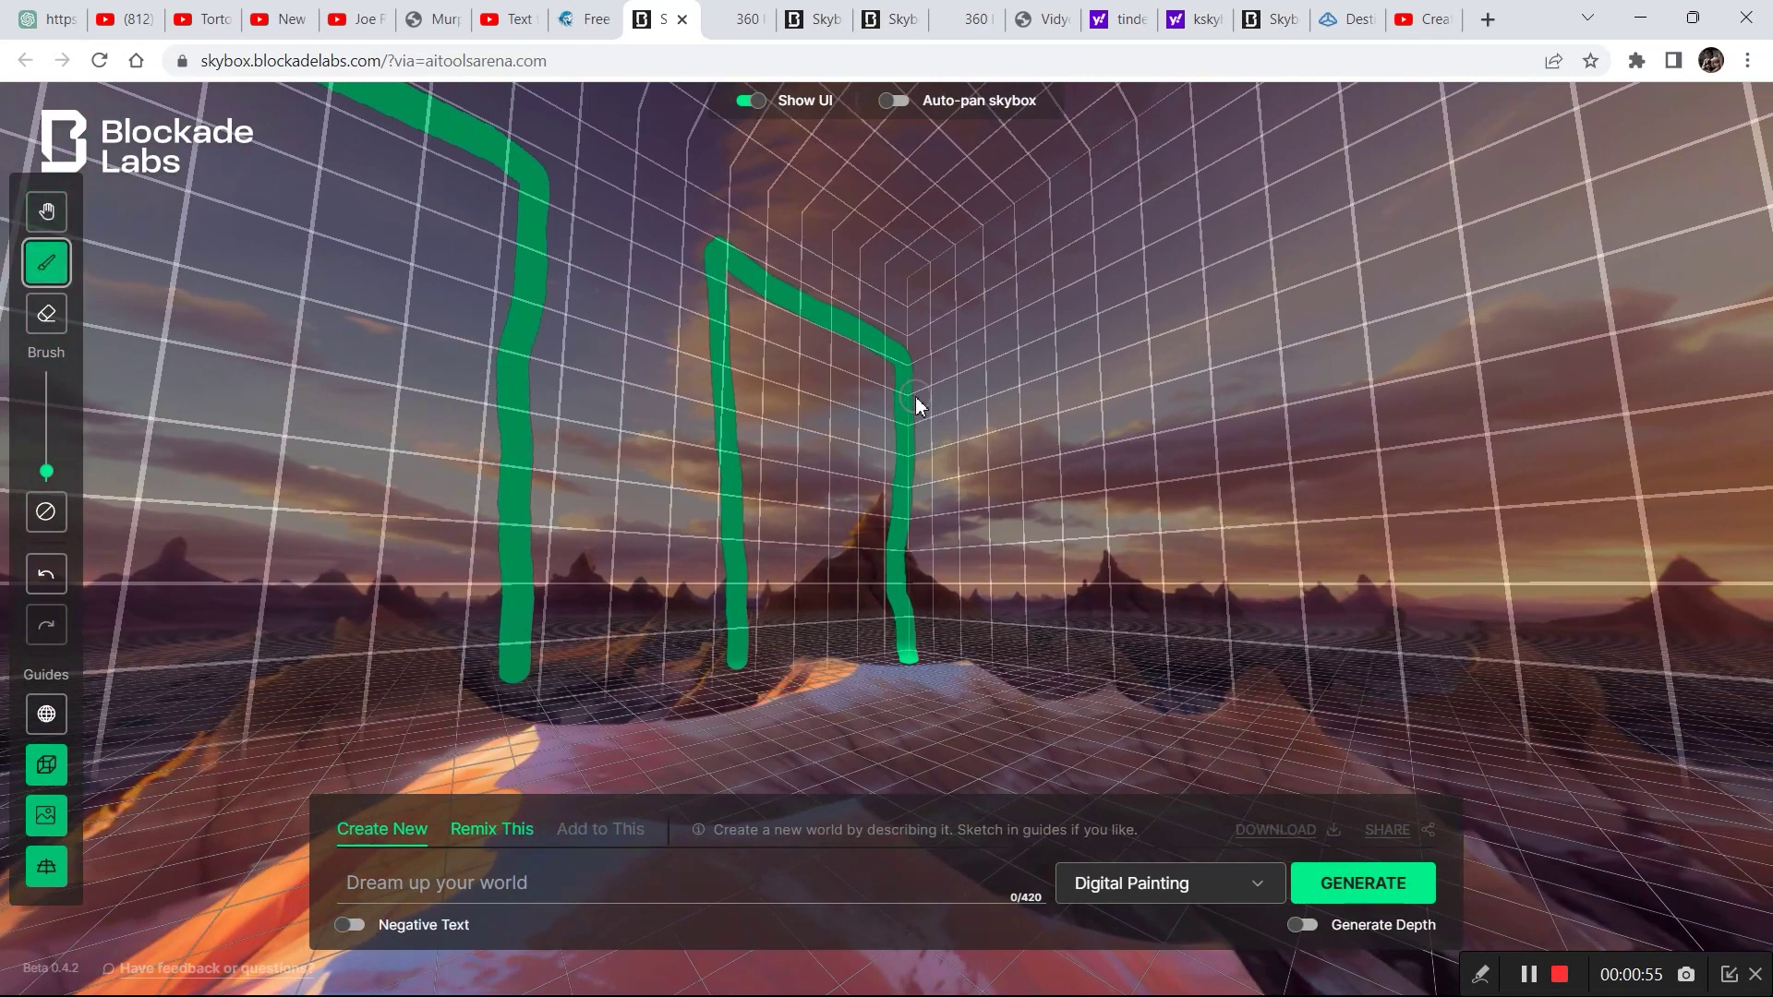
{"action": "mouse_move", "coordinate": [914, 399]}
{"action": "left_mouse_down"}
{"action": "mouse_move", "coordinate": [1080, 383]}
{"action": "mouse_move", "coordinate": [1101, 658]}
{"action": "left_mouse_up"}
{"action": "mouse_move", "coordinate": [1090, 432]}
{"action": "left_mouse_down"}
{"action": "mouse_move", "coordinate": [1148, 420]}
{"action": "mouse_move", "coordinate": [1289, 624]}
{"action": "mouse_move", "coordinate": [1304, 739]}
{"action": "left_mouse_up"}
{"action": "mouse_move", "coordinate": [1298, 494]}
{"action": "left_mouse_down"}
{"action": "mouse_move", "coordinate": [1391, 452]}
{"action": "mouse_move", "coordinate": [1522, 707]}
{"action": "left_mouse_up"}
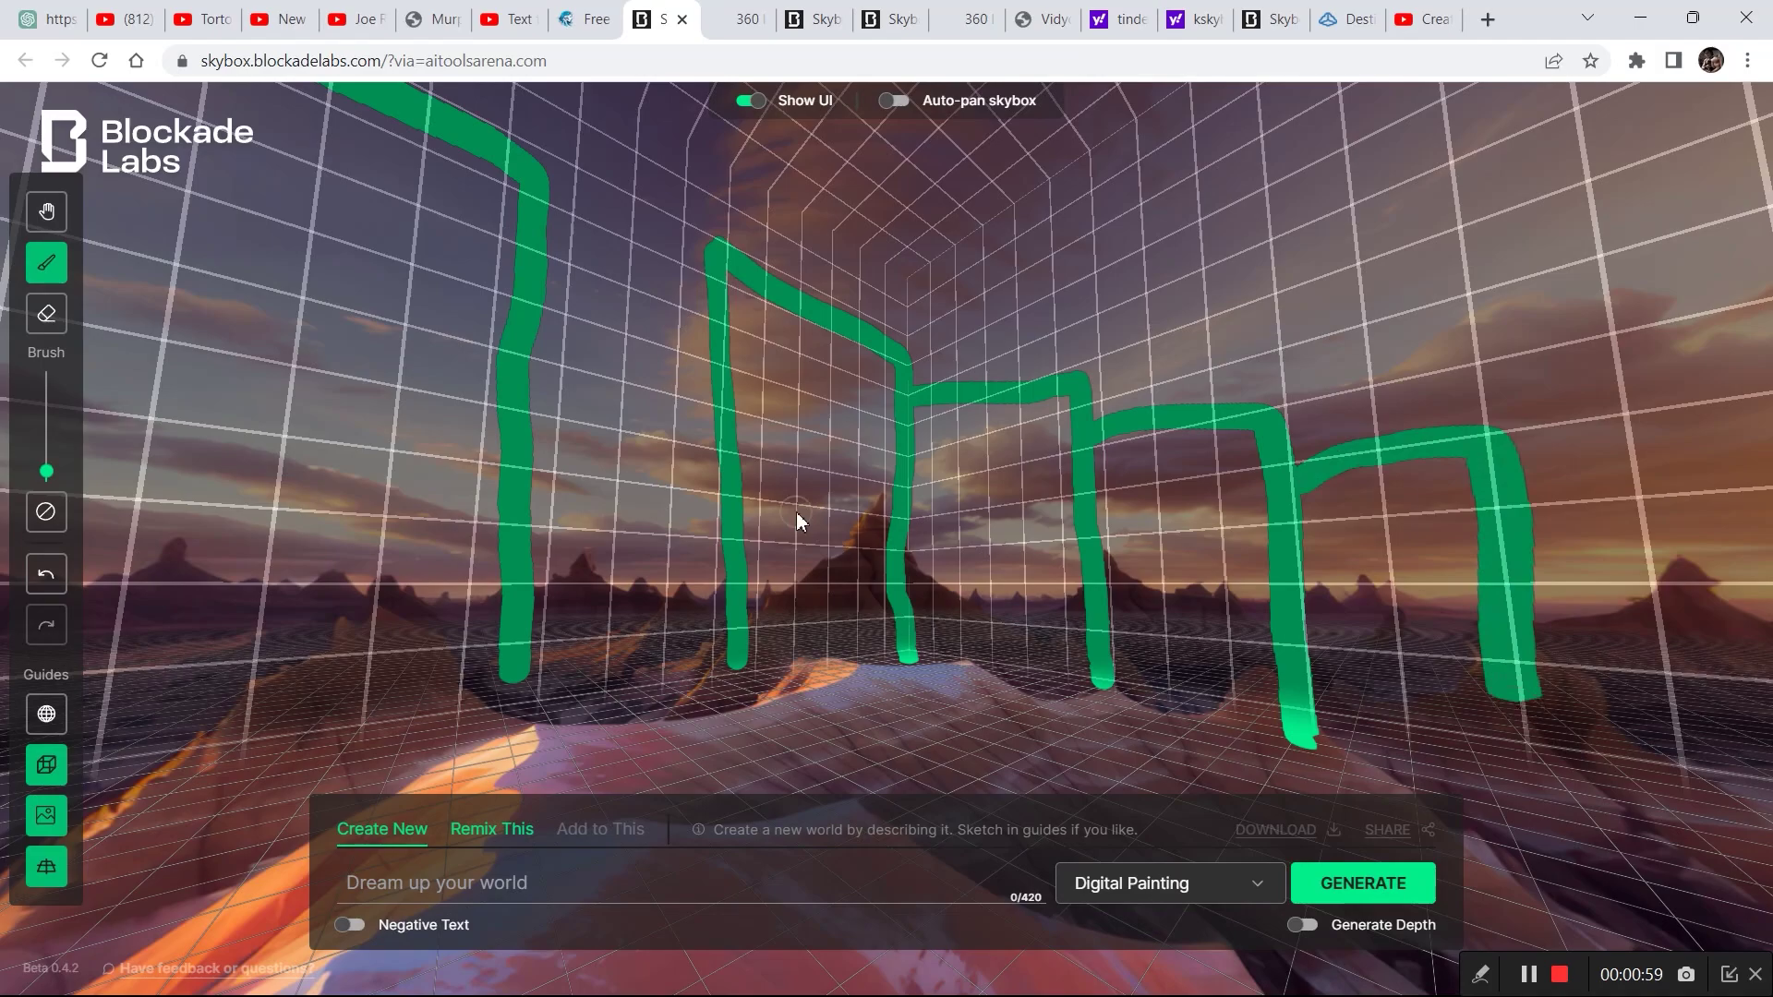
Turn toward empty sky, then add a joining stroke and a tall building outline
{"action": "left_click", "coordinate": [46, 211]}
{"action": "mouse_move", "coordinate": [518, 379]}
{"action": "left_mouse_down"}
{"action": "mouse_move", "coordinate": [218, 333]}
{"action": "mouse_move", "coordinate": [166, 277]}
{"action": "left_mouse_up"}
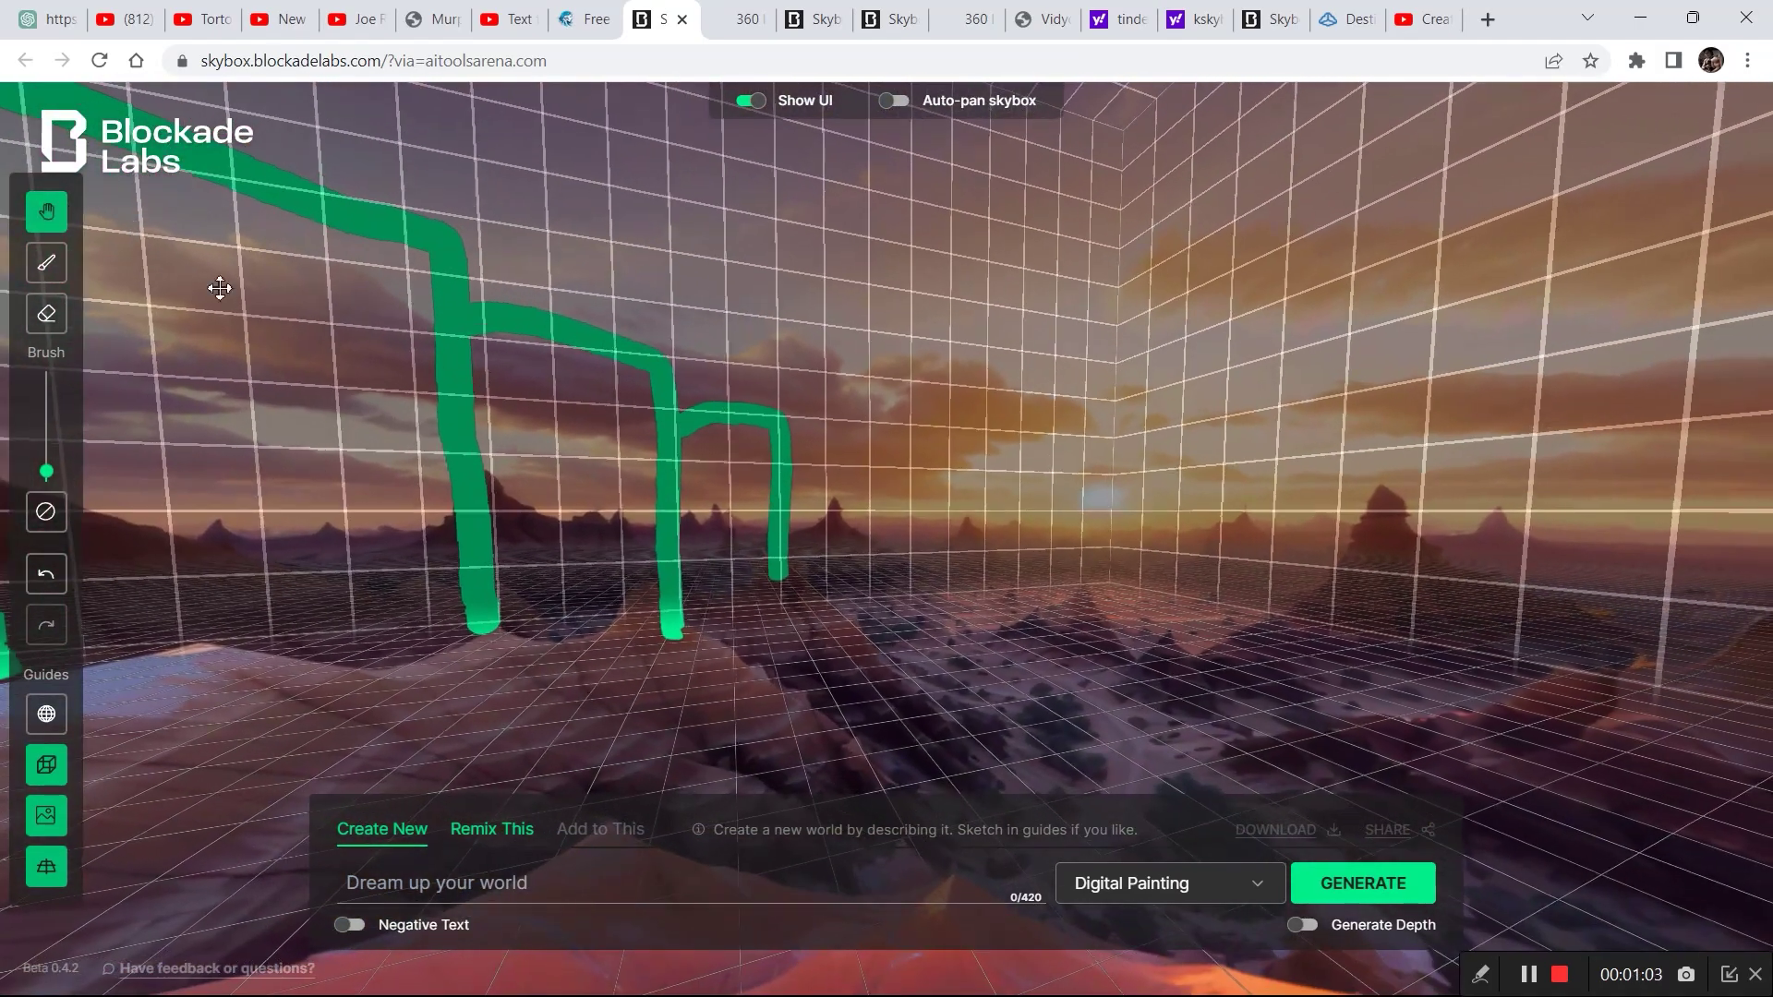
{"action": "left_click", "coordinate": [47, 263]}
{"action": "mouse_move", "coordinate": [802, 451]}
{"action": "left_mouse_down"}
{"action": "mouse_move", "coordinate": [880, 441]}
{"action": "mouse_move", "coordinate": [891, 580]}
{"action": "left_mouse_up"}
{"action": "mouse_move", "coordinate": [885, 441]}
{"action": "left_mouse_down"}
{"action": "mouse_move", "coordinate": [973, 130]}
{"action": "mouse_move", "coordinate": [1052, 315]}
{"action": "mouse_move", "coordinate": [1061, 526]}
{"action": "left_mouse_up"}
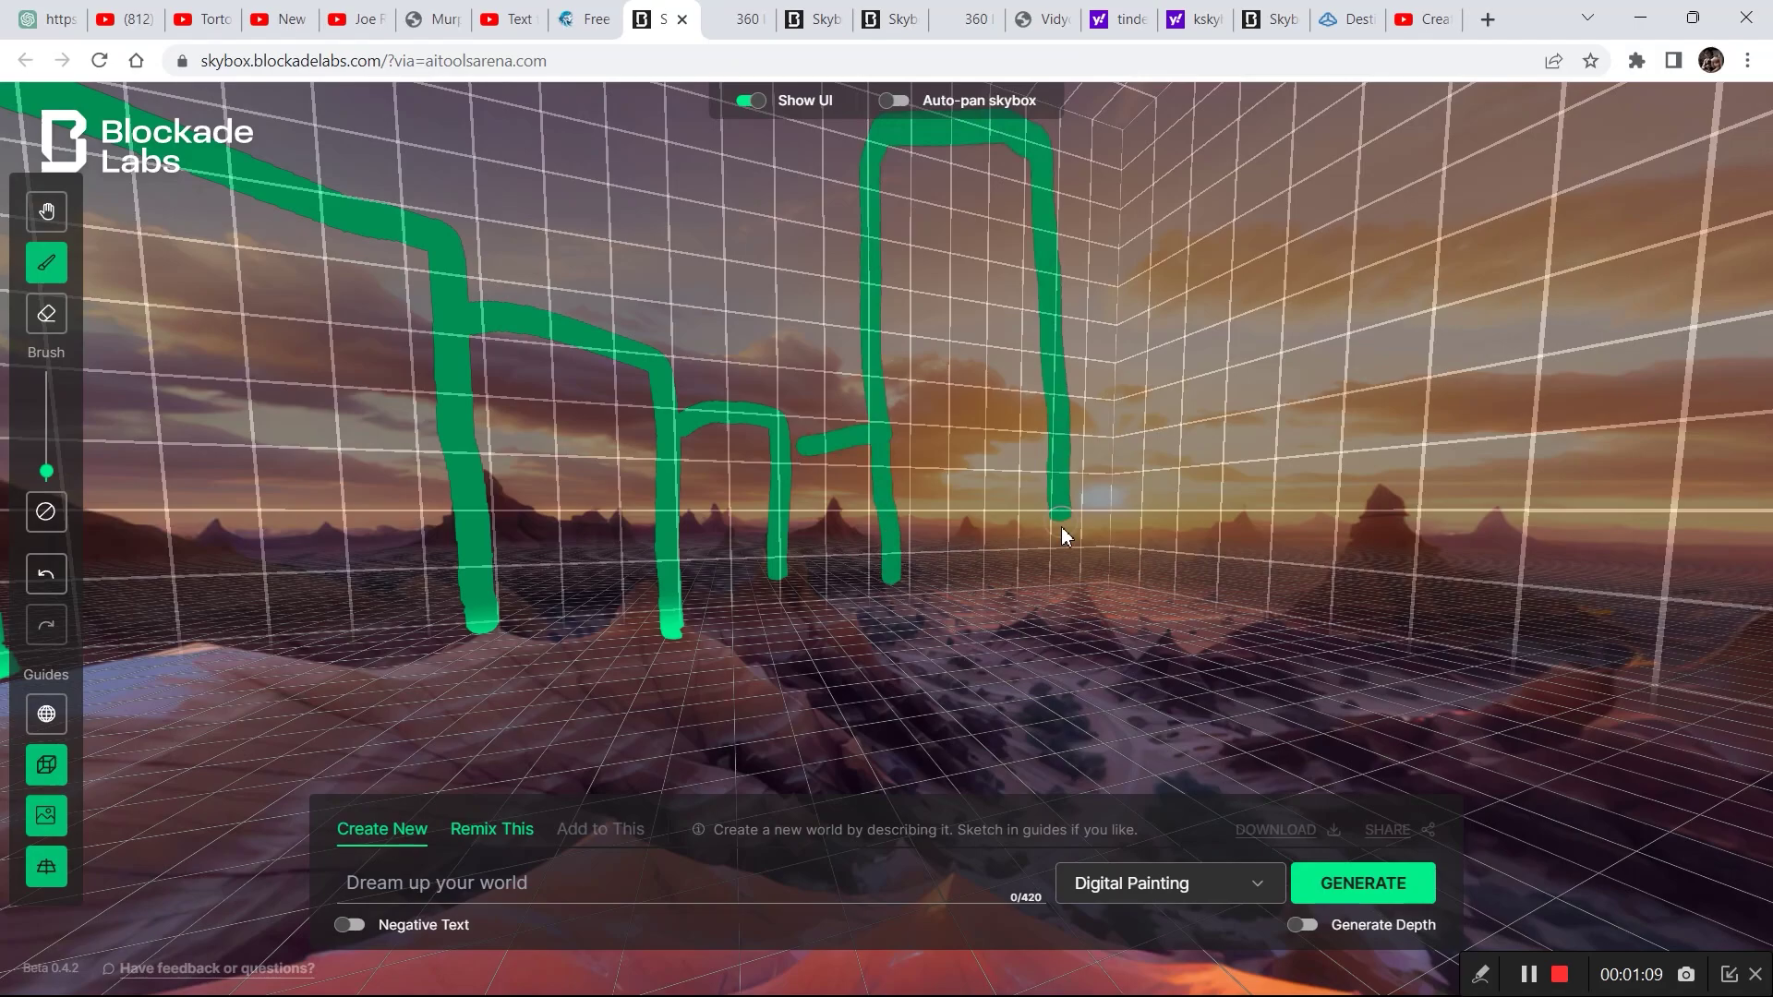
Erase some strokes and paint a long horizon line across the scene
{"action": "left_click", "coordinate": [47, 213]}
{"action": "left_click_drag", "start_coordinate": [752, 415], "coordinate": [316, 400]}
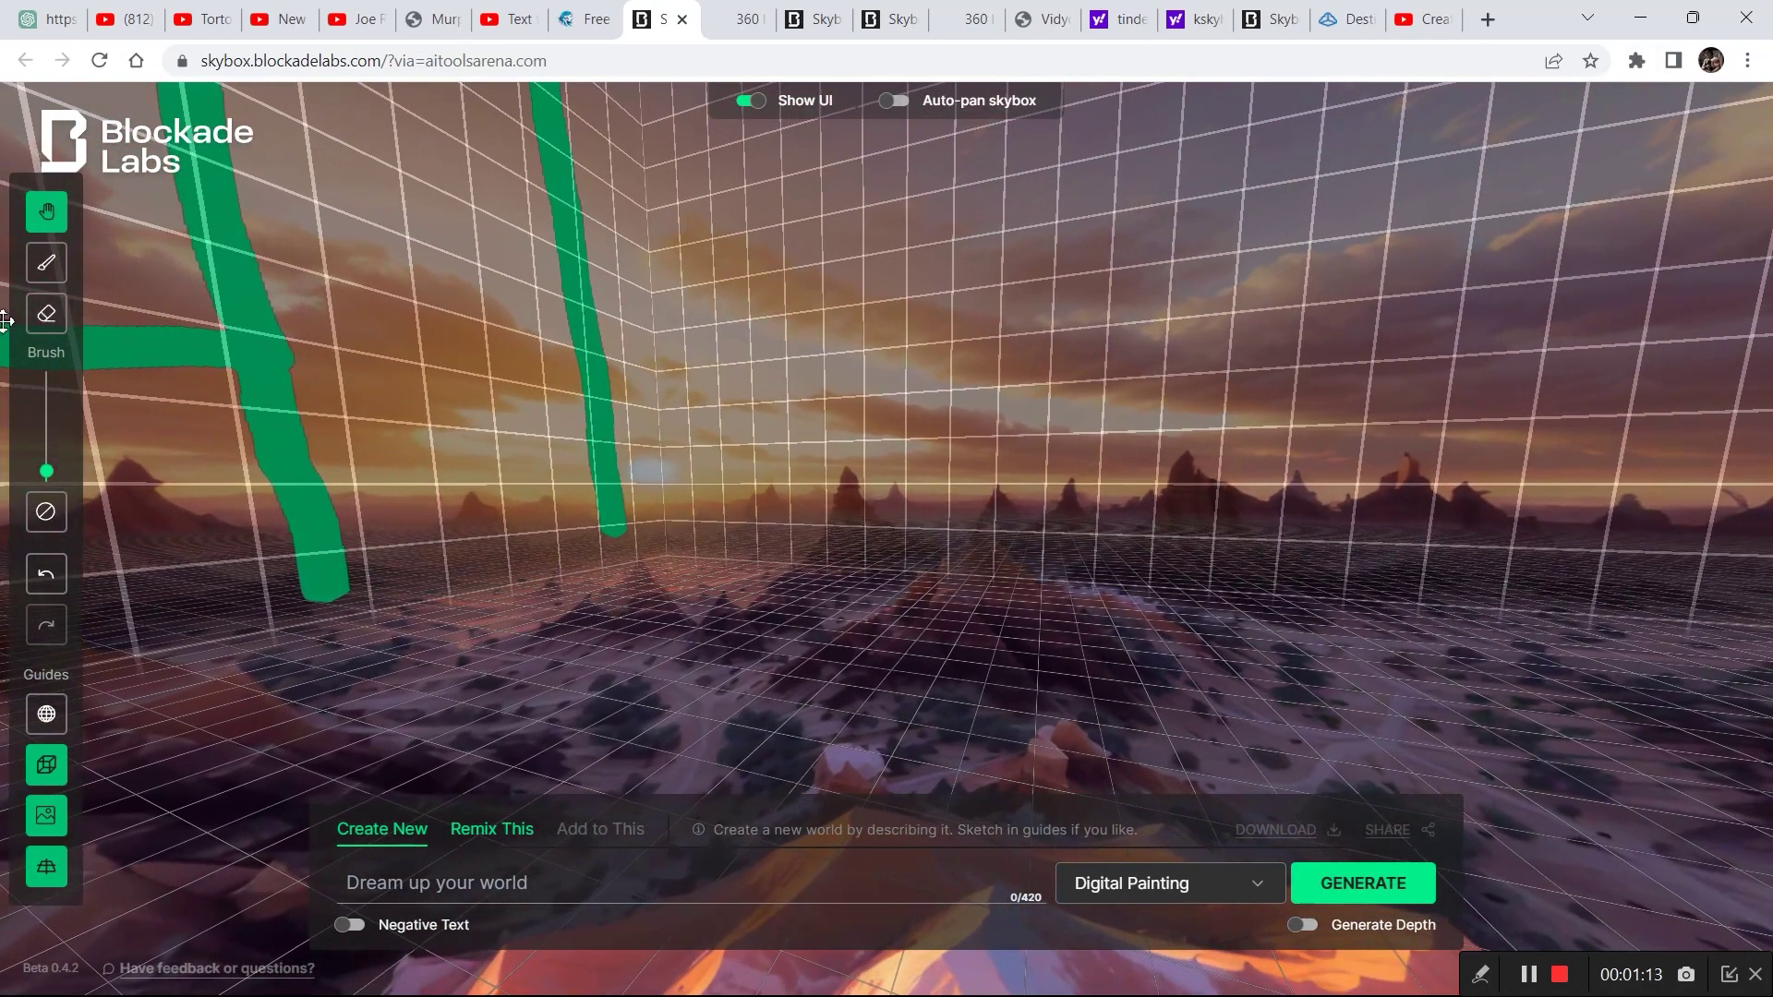
{"action": "mouse_move", "coordinate": [11, 291]}
{"action": "left_mouse_down"}
{"action": "mouse_move", "coordinate": [364, 412]}
{"action": "mouse_move", "coordinate": [301, 395]}
{"action": "mouse_move", "coordinate": [324, 403]}
{"action": "mouse_move", "coordinate": [137, 274]}
{"action": "left_mouse_up"}
{"action": "left_click", "coordinate": [62, 316]}
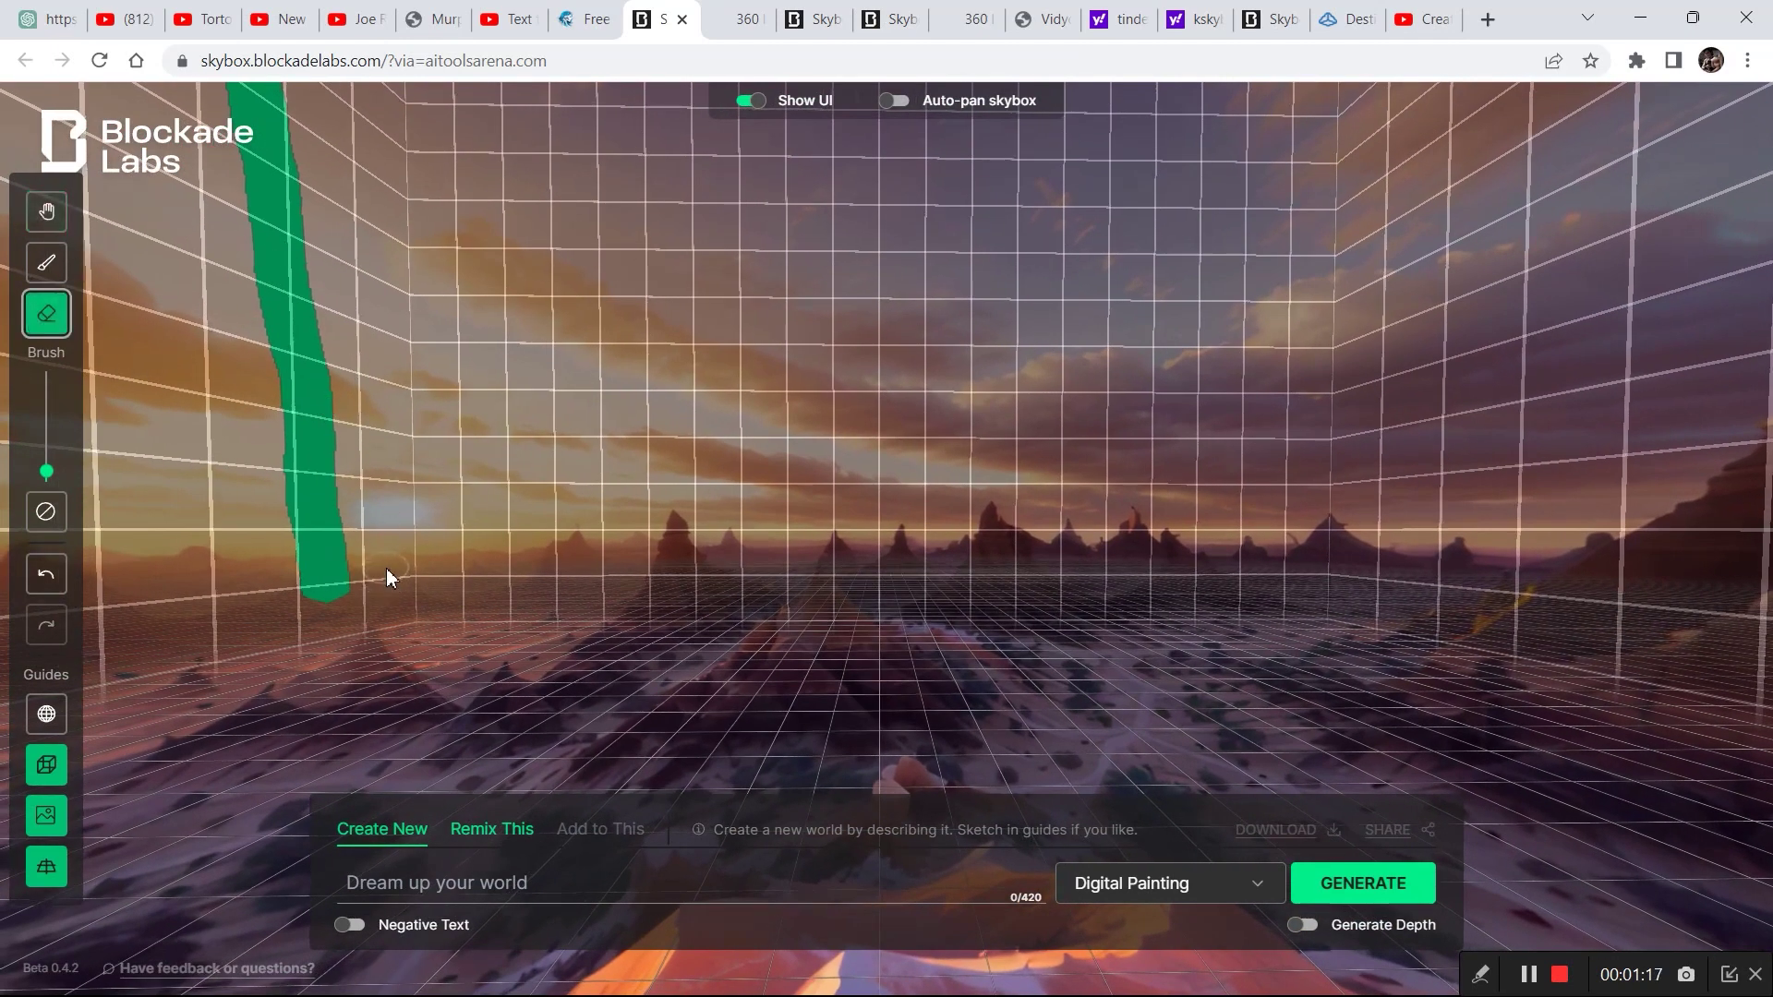
{"action": "left_click", "coordinate": [51, 268]}
{"action": "mouse_move", "coordinate": [425, 599]}
{"action": "left_mouse_down"}
{"action": "mouse_move", "coordinate": [438, 523]}
{"action": "mouse_move", "coordinate": [584, 552]}
{"action": "mouse_move", "coordinate": [1042, 514]}
{"action": "mouse_move", "coordinate": [1295, 536]}
{"action": "mouse_move", "coordinate": [1316, 593]}
{"action": "left_mouse_up"}
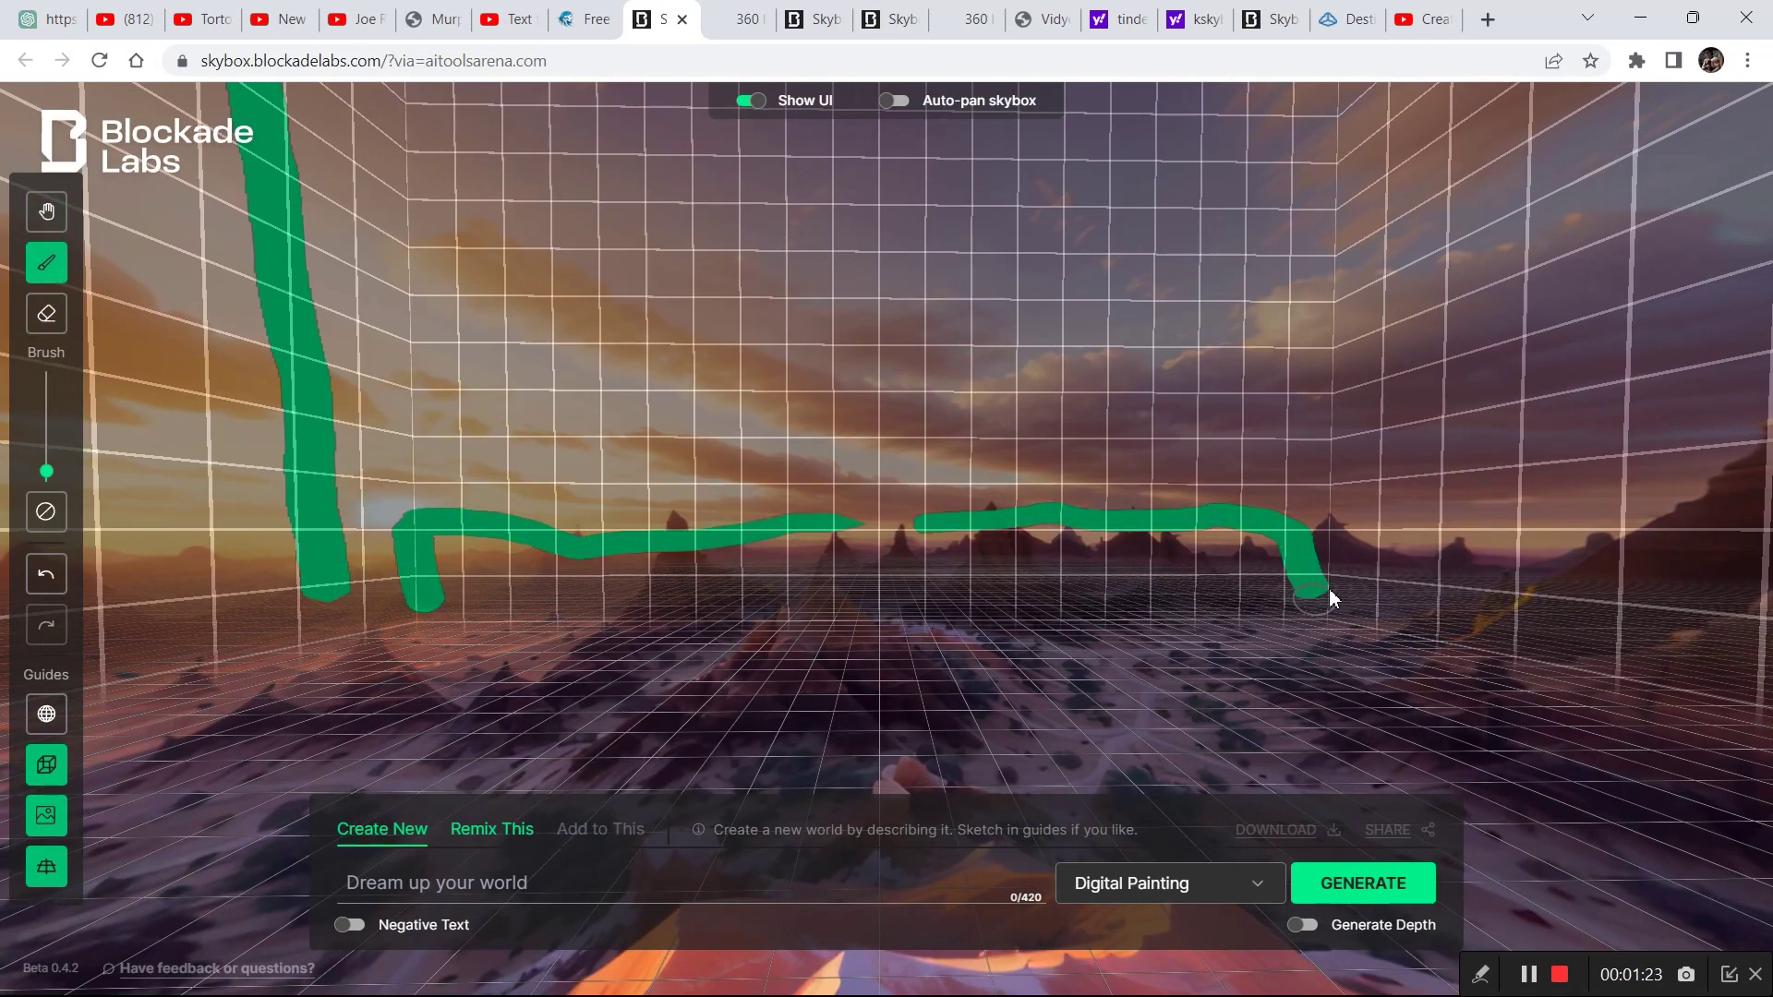
{"action": "left_click", "coordinate": [47, 212]}
{"action": "mouse_move", "coordinate": [576, 339]}
{"action": "left_mouse_down"}
{"action": "mouse_move", "coordinate": [333, 372]}
{"action": "mouse_move", "coordinate": [198, 324]}
{"action": "left_mouse_up"}
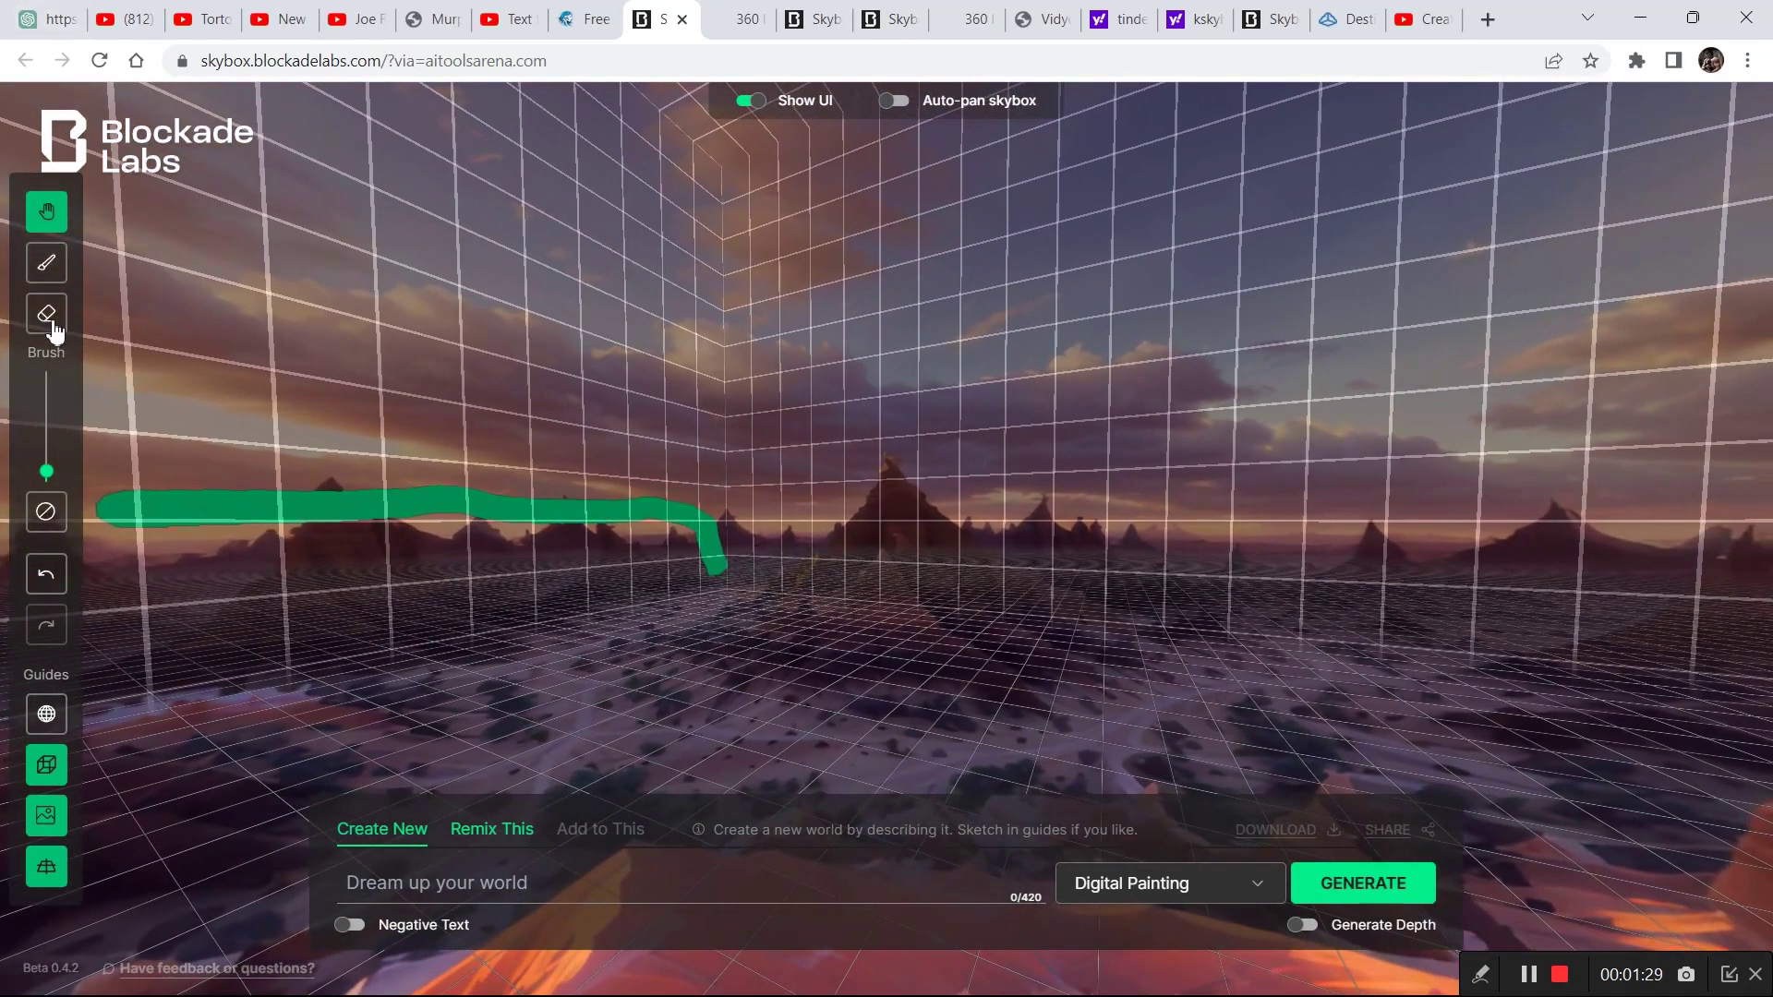
{"action": "left_click", "coordinate": [46, 264]}
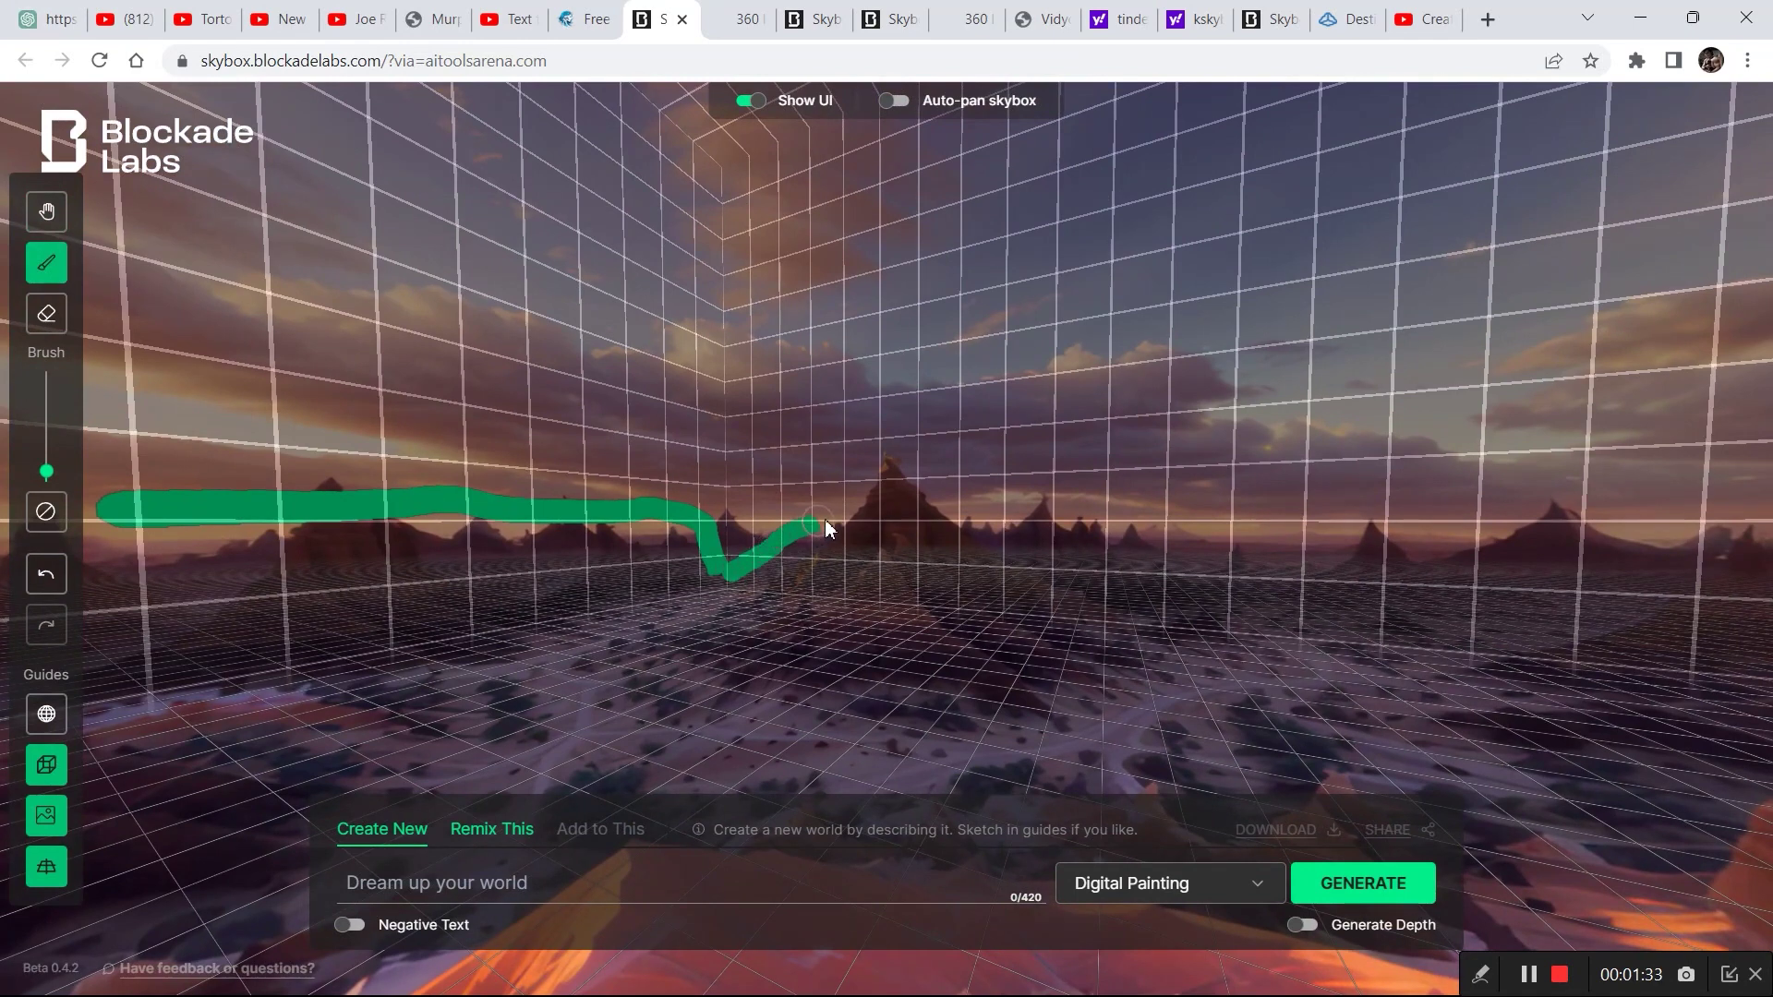
Extend the horizon into a hill peak and sketch trees on the hill
{"action": "mouse_move", "coordinate": [833, 523]}
{"action": "left_mouse_down"}
{"action": "mouse_move", "coordinate": [1238, 312]}
{"action": "mouse_move", "coordinate": [1527, 576]}
{"action": "mouse_move", "coordinate": [1738, 446]}
{"action": "mouse_move", "coordinate": [1749, 617]}
{"action": "left_mouse_up"}
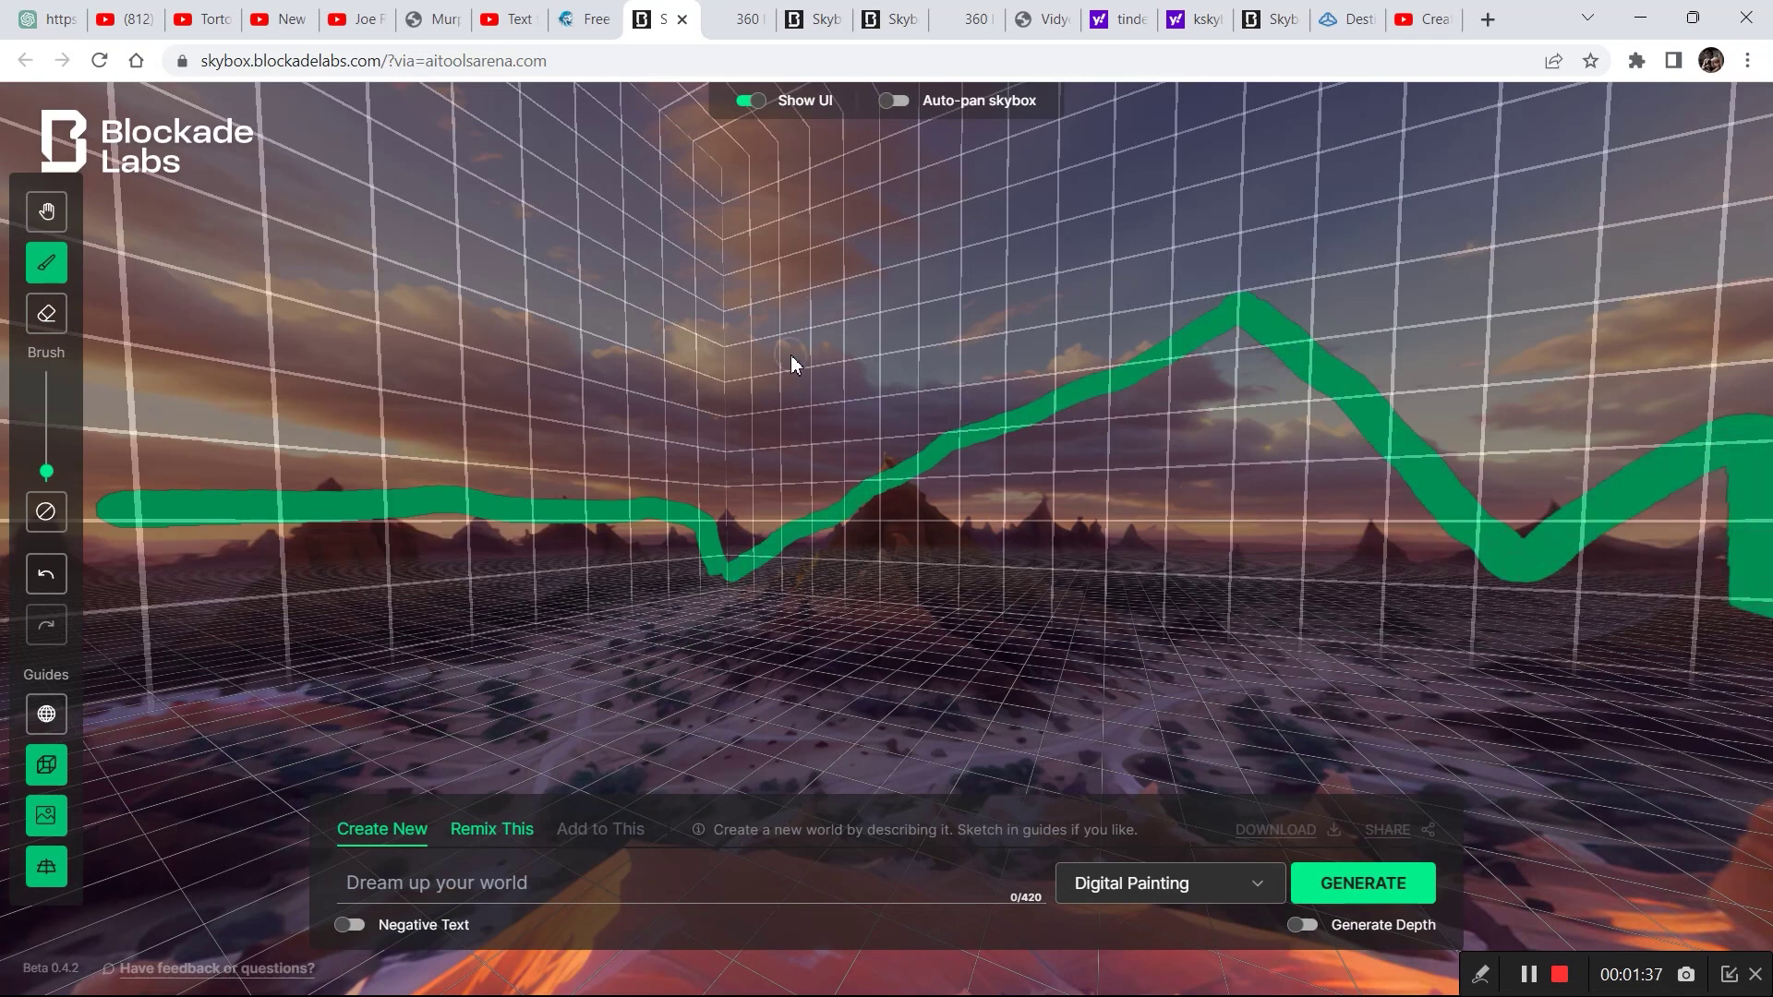
{"action": "left_click_drag", "start_coordinate": [762, 478], "coordinate": [752, 551]}
{"action": "mouse_move", "coordinate": [815, 477]}
{"action": "left_mouse_down"}
{"action": "mouse_move", "coordinate": [803, 520]}
{"action": "mouse_move", "coordinate": [780, 491]}
{"action": "mouse_move", "coordinate": [742, 486]}
{"action": "mouse_move", "coordinate": [736, 509]}
{"action": "mouse_move", "coordinate": [675, 302]}
{"action": "mouse_move", "coordinate": [882, 409]}
{"action": "left_mouse_up"}
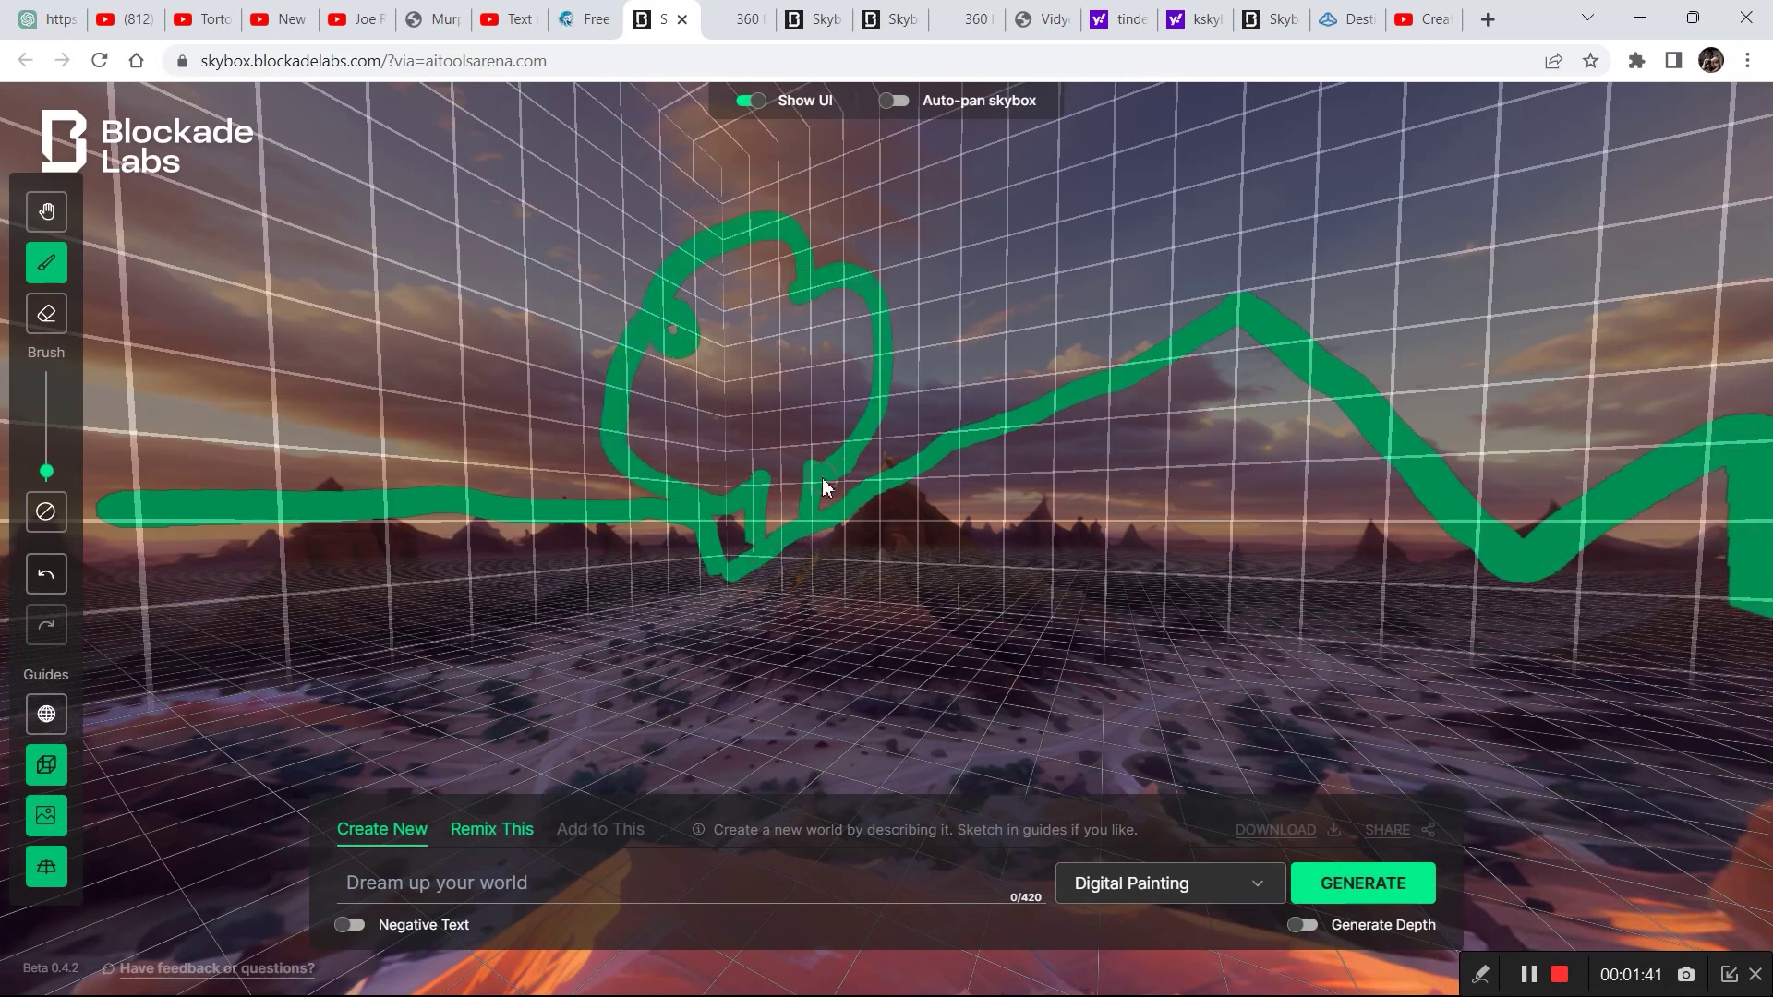
{"action": "left_click_drag", "start_coordinate": [1040, 313], "coordinate": [1046, 399]}
{"action": "mouse_move", "coordinate": [1088, 333]}
{"action": "left_mouse_down"}
{"action": "mouse_move", "coordinate": [1080, 374]}
{"action": "mouse_move", "coordinate": [1019, 146]}
{"action": "mouse_move", "coordinate": [1128, 146]}
{"action": "mouse_move", "coordinate": [1146, 296]}
{"action": "mouse_move", "coordinate": [1108, 342]}
{"action": "left_mouse_up"}
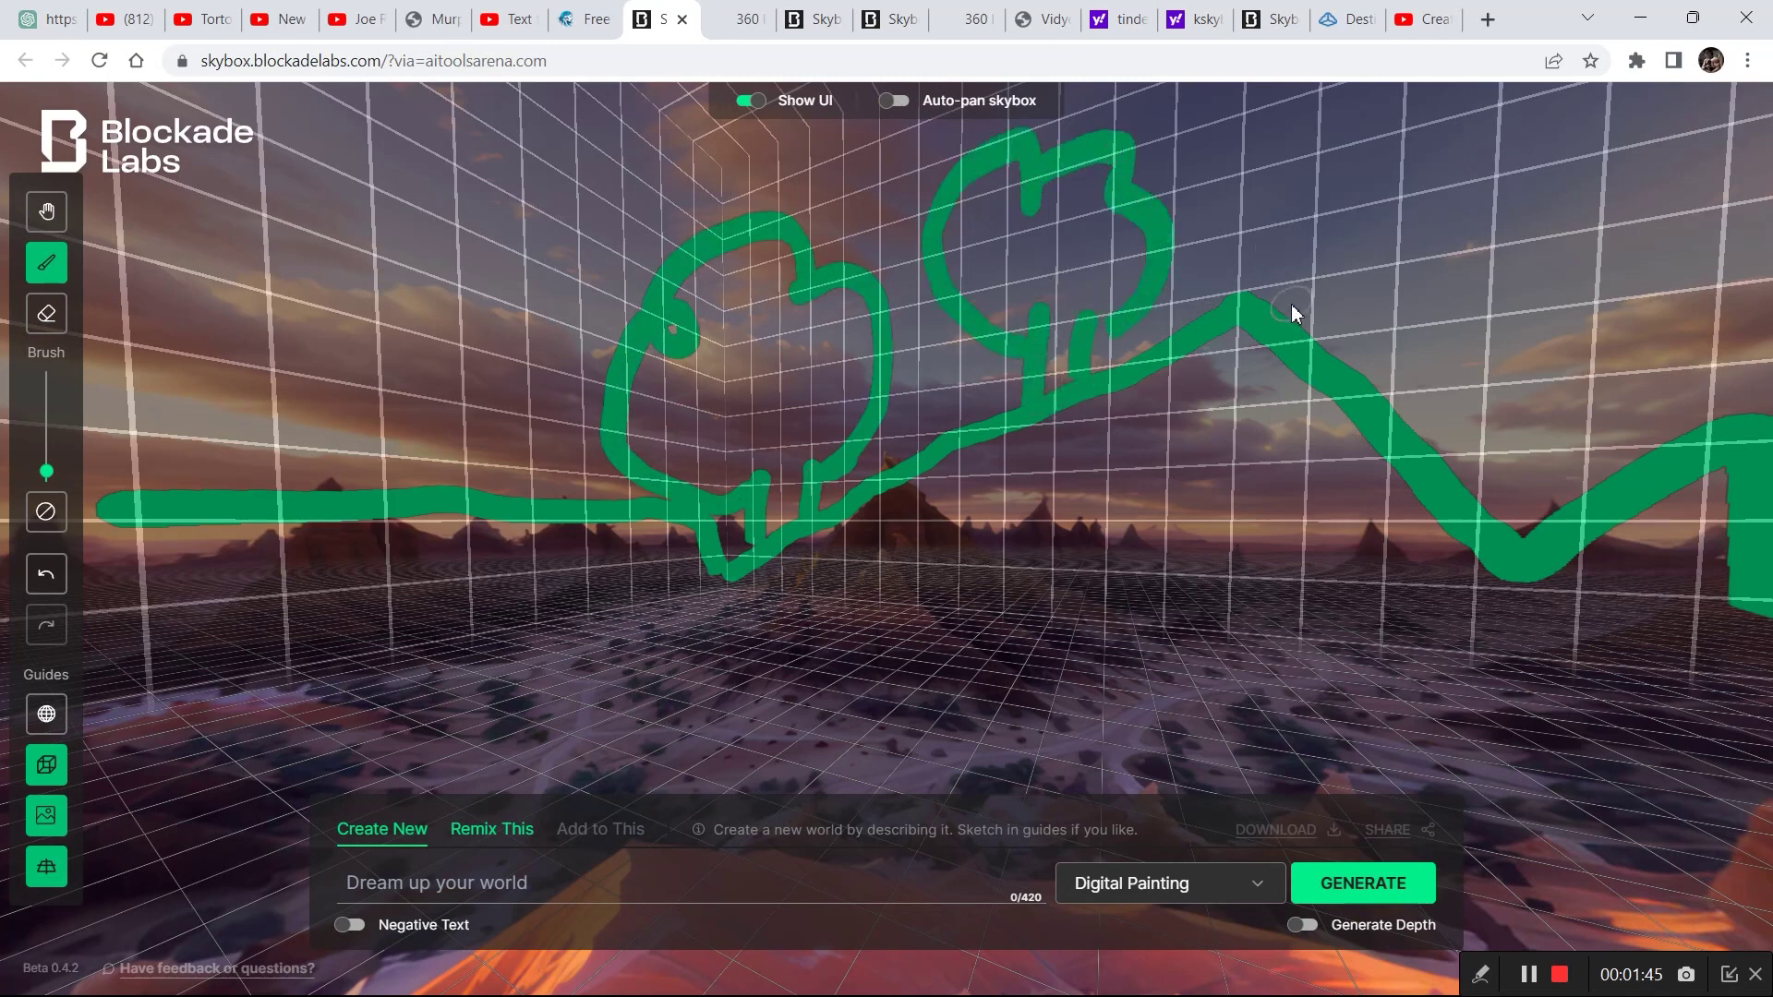
{"action": "left_click_drag", "start_coordinate": [1291, 308], "coordinate": [1334, 376]}
{"action": "mouse_move", "coordinate": [1385, 318]}
{"action": "left_mouse_down"}
{"action": "mouse_move", "coordinate": [1387, 360]}
{"action": "mouse_move", "coordinate": [1293, 305]}
{"action": "mouse_move", "coordinate": [1365, 175]}
{"action": "mouse_move", "coordinate": [1421, 245]}
{"action": "mouse_move", "coordinate": [1397, 356]}
{"action": "left_mouse_up"}
Turn the view and sketch a looping sun with short dashes overhead
{"action": "left_click", "coordinate": [47, 211]}
{"action": "mouse_move", "coordinate": [729, 253]}
{"action": "left_mouse_down"}
{"action": "mouse_move", "coordinate": [1334, 197]}
{"action": "mouse_move", "coordinate": [1201, 324]}
{"action": "mouse_move", "coordinate": [1006, 400]}
{"action": "mouse_move", "coordinate": [1508, 400]}
{"action": "mouse_move", "coordinate": [918, 400]}
{"action": "mouse_move", "coordinate": [1019, 441]}
{"action": "mouse_move", "coordinate": [851, 693]}
{"action": "mouse_move", "coordinate": [1092, 674]}
{"action": "mouse_move", "coordinate": [828, 447]}
{"action": "mouse_move", "coordinate": [838, 696]}
{"action": "mouse_move", "coordinate": [882, 734]}
{"action": "left_mouse_up"}
{"action": "left_click", "coordinate": [46, 262]}
{"action": "mouse_move", "coordinate": [765, 205]}
{"action": "left_mouse_down"}
{"action": "mouse_move", "coordinate": [604, 279]}
{"action": "mouse_move", "coordinate": [825, 155]}
{"action": "mouse_move", "coordinate": [588, 209]}
{"action": "left_mouse_up"}
{"action": "left_click_drag", "start_coordinate": [902, 166], "coordinate": [1031, 164]}
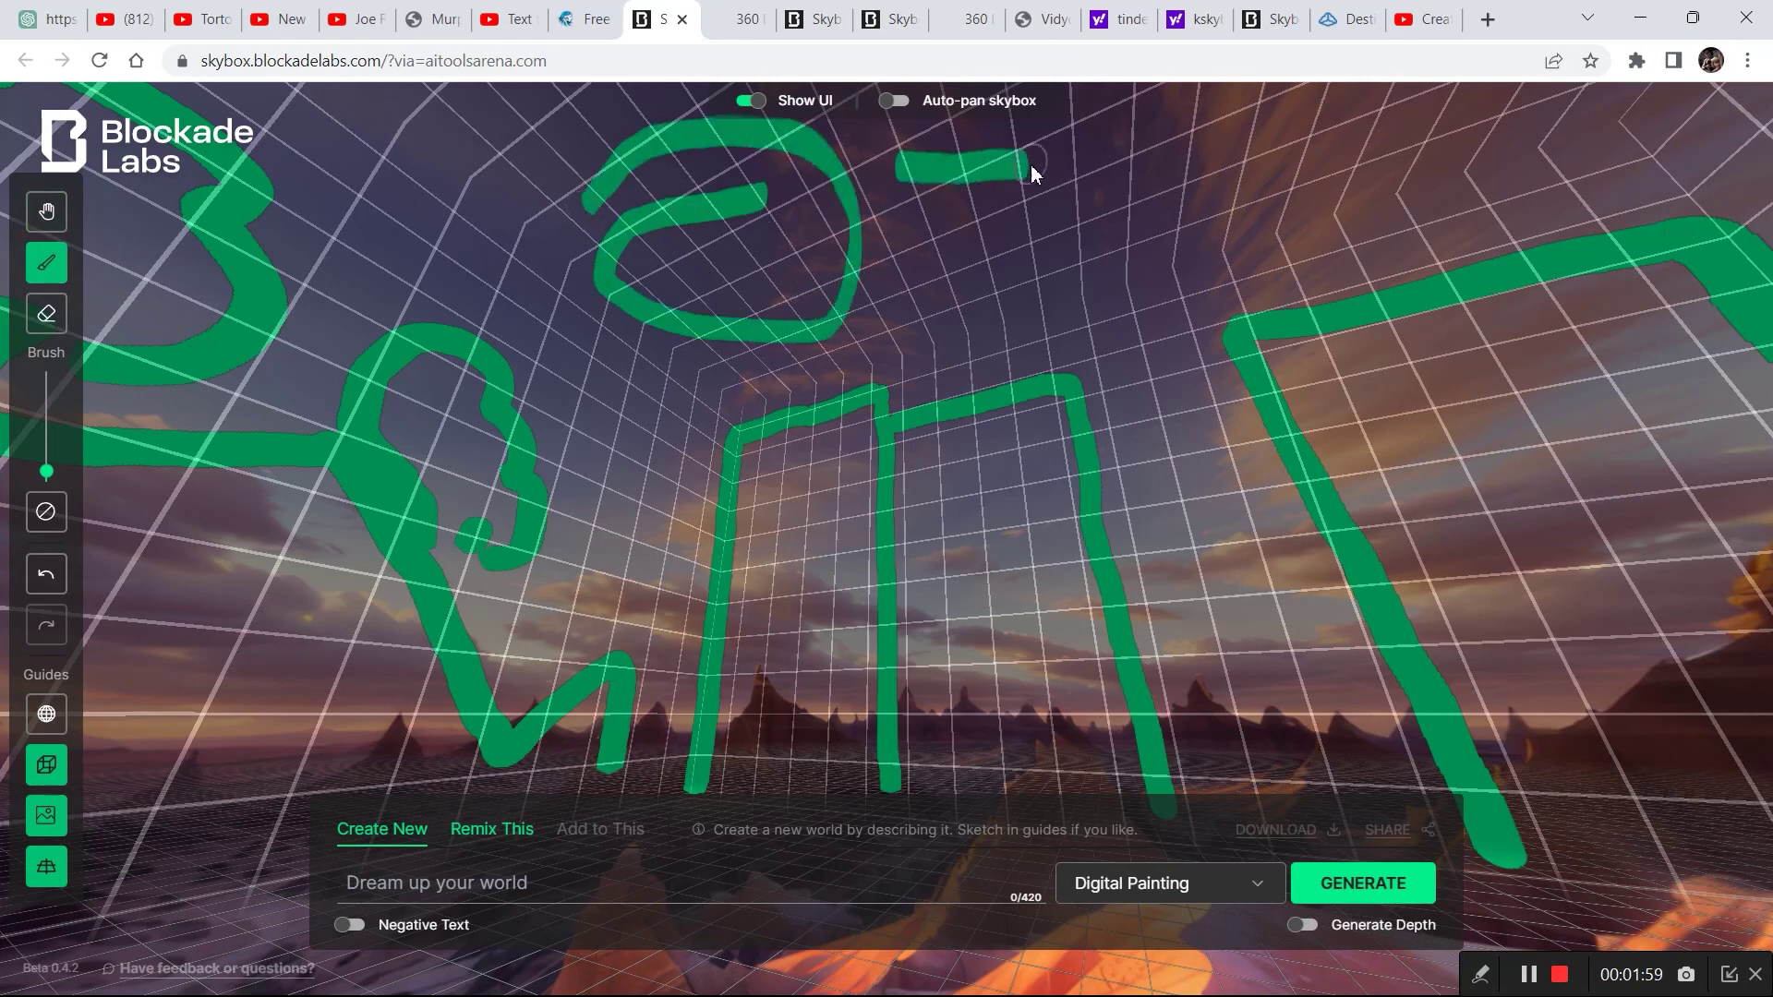
{"action": "left_click_drag", "start_coordinate": [543, 269], "coordinate": [471, 223]}
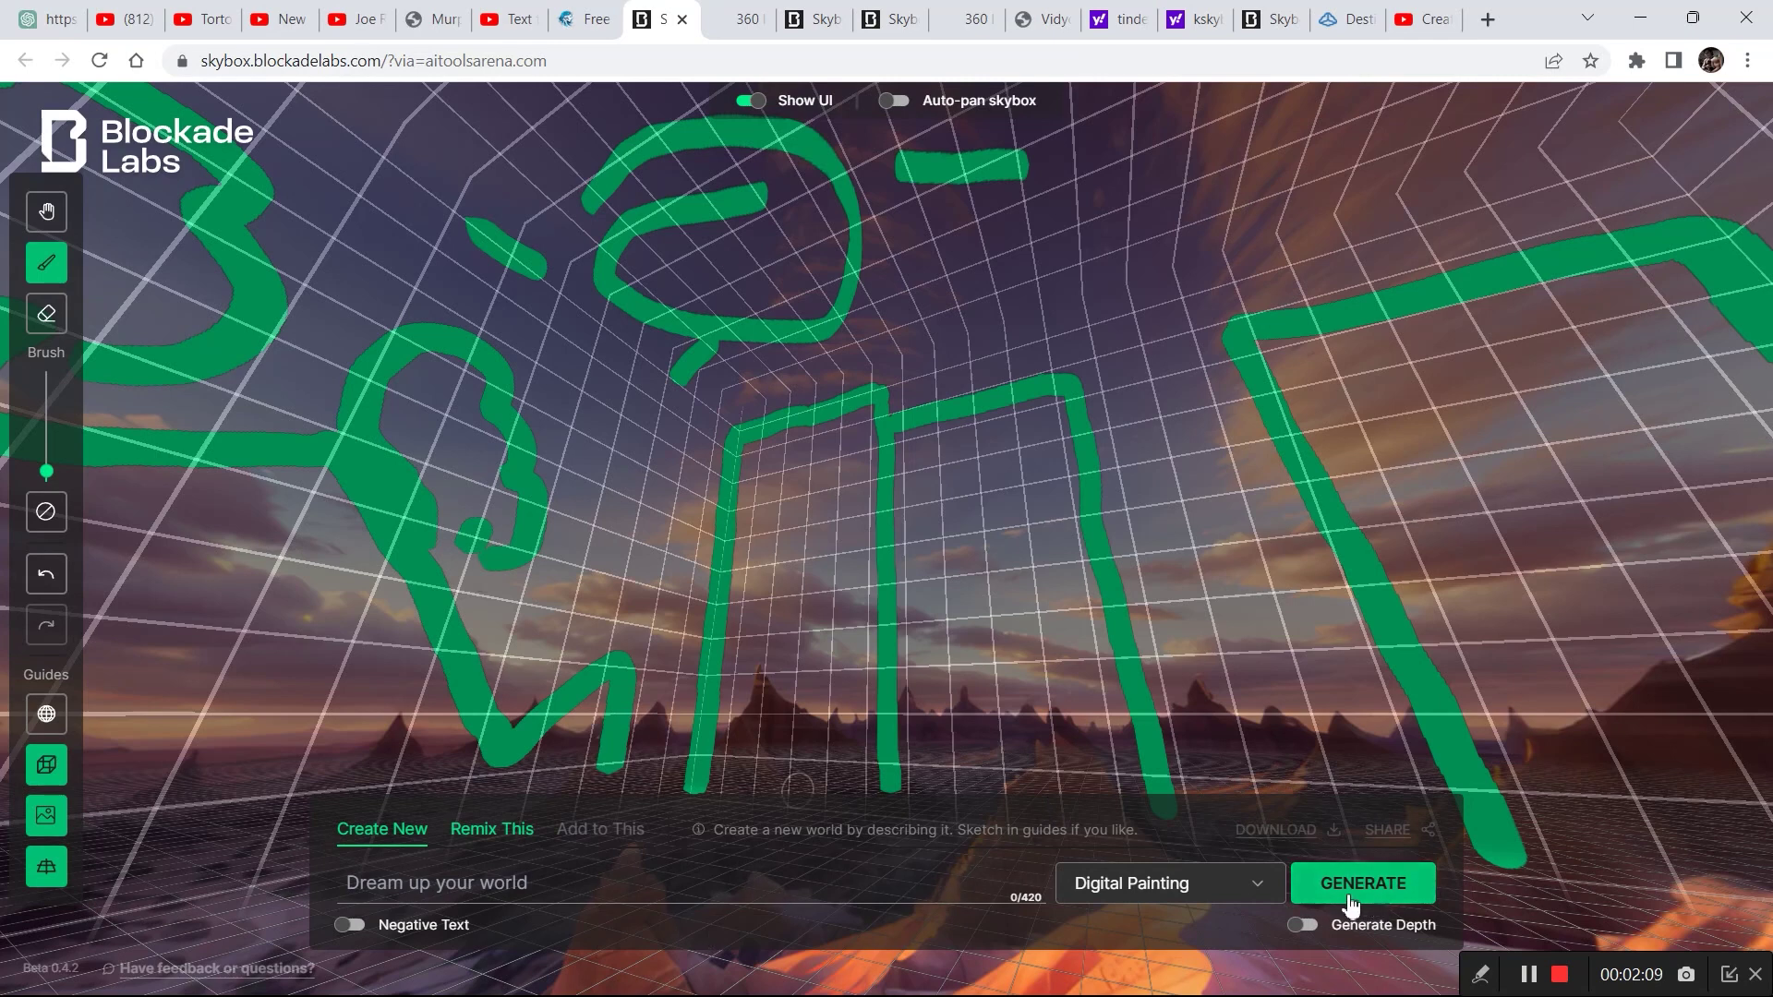
Choose Surreal Style and paste the sunny Japanese hill station with old buildings prompt
{"action": "left_click", "coordinate": [1236, 891]}
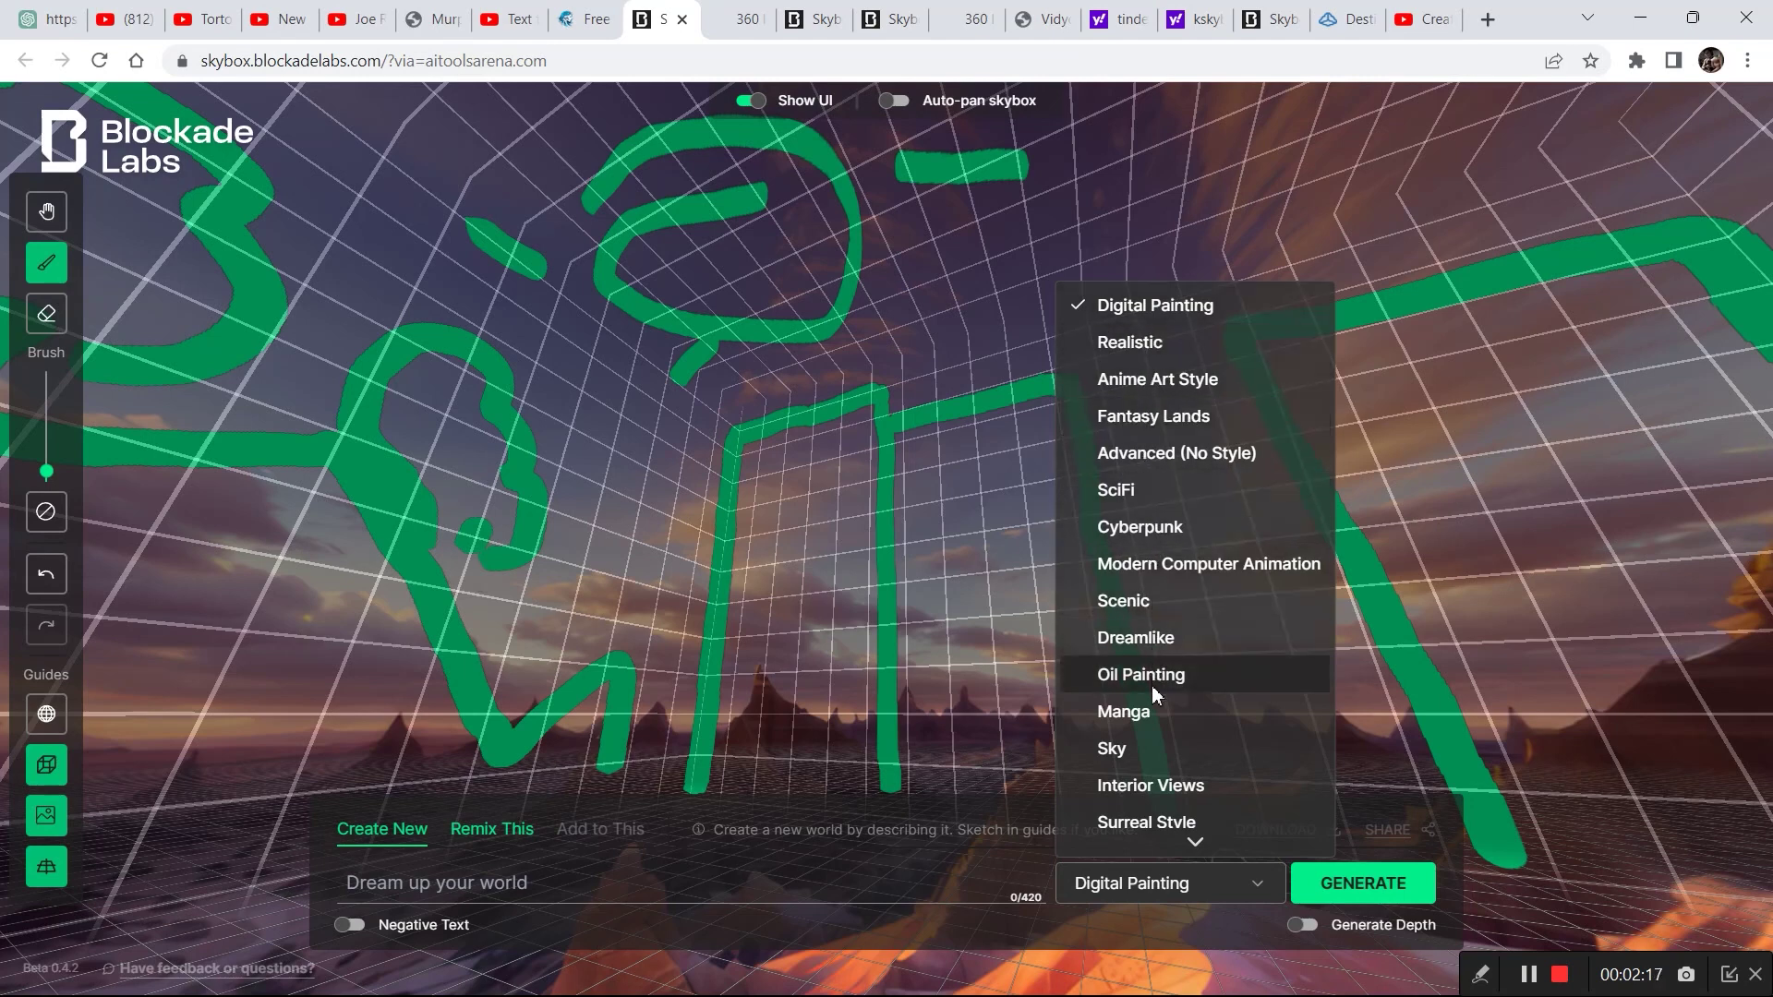
{"action": "left_click", "coordinate": [1149, 824]}
{"action": "left_click", "coordinate": [1362, 892]}
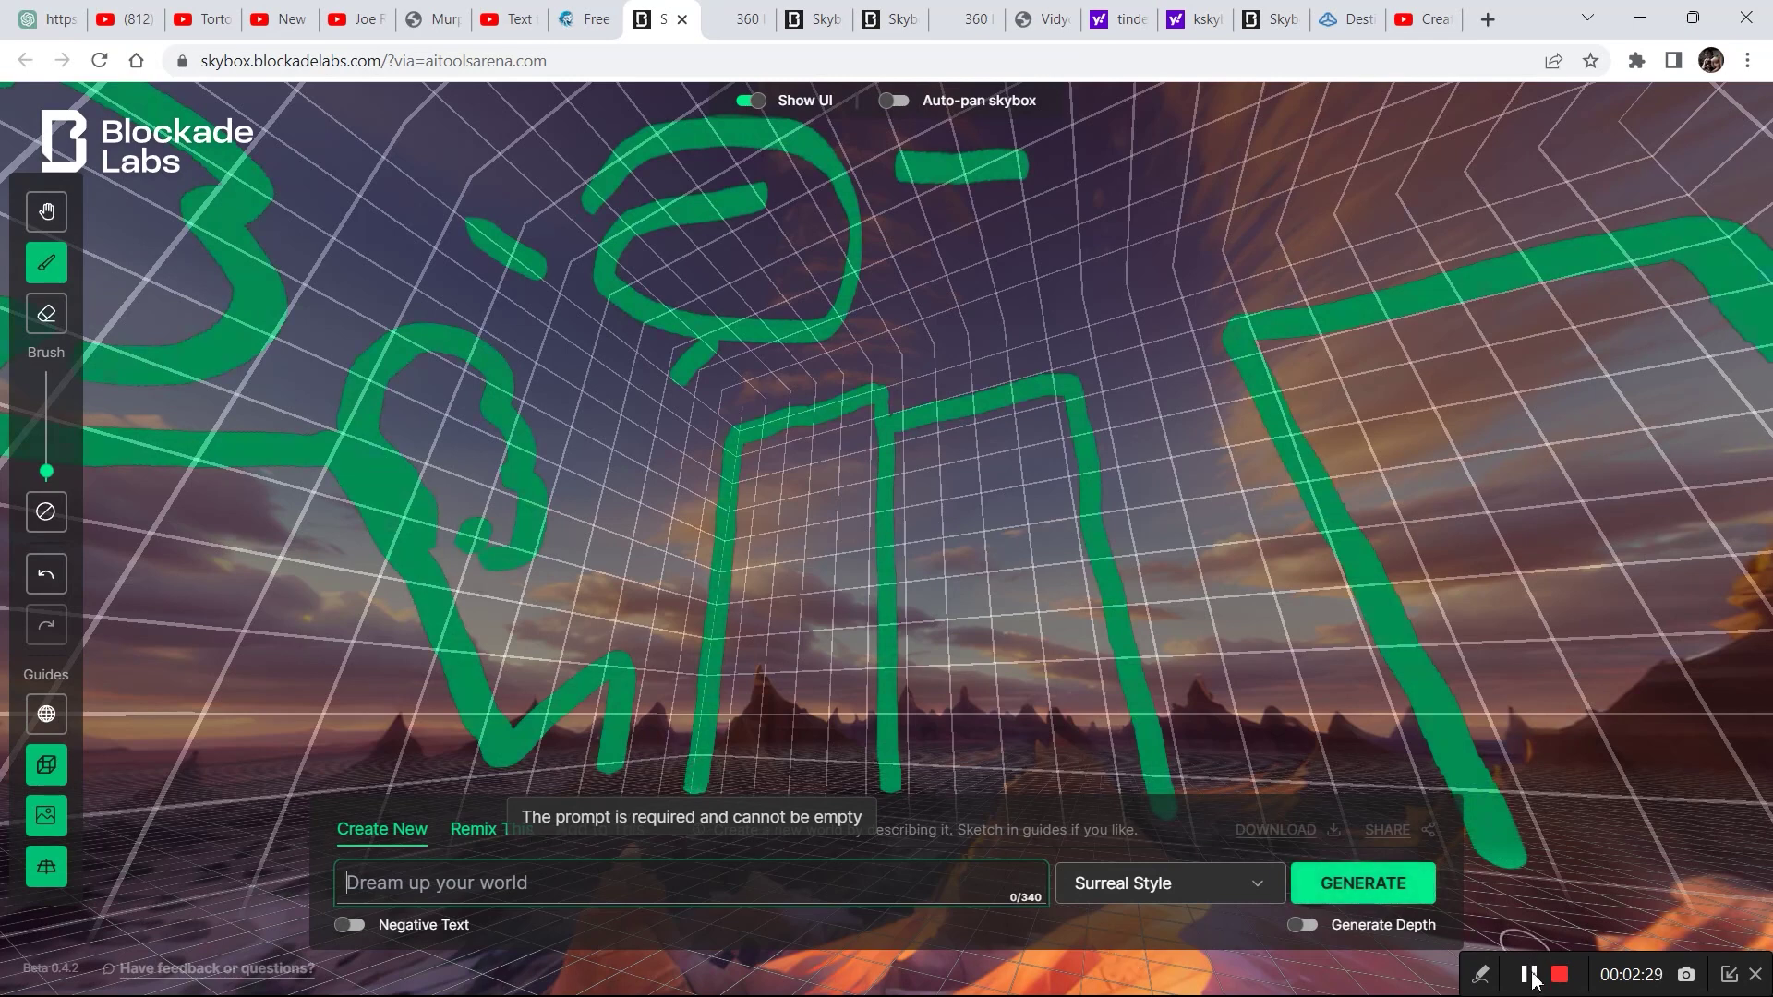
{"action": "type", "text": "a hill station with scenic view and old buildings , sun is sharp , japanese style"}
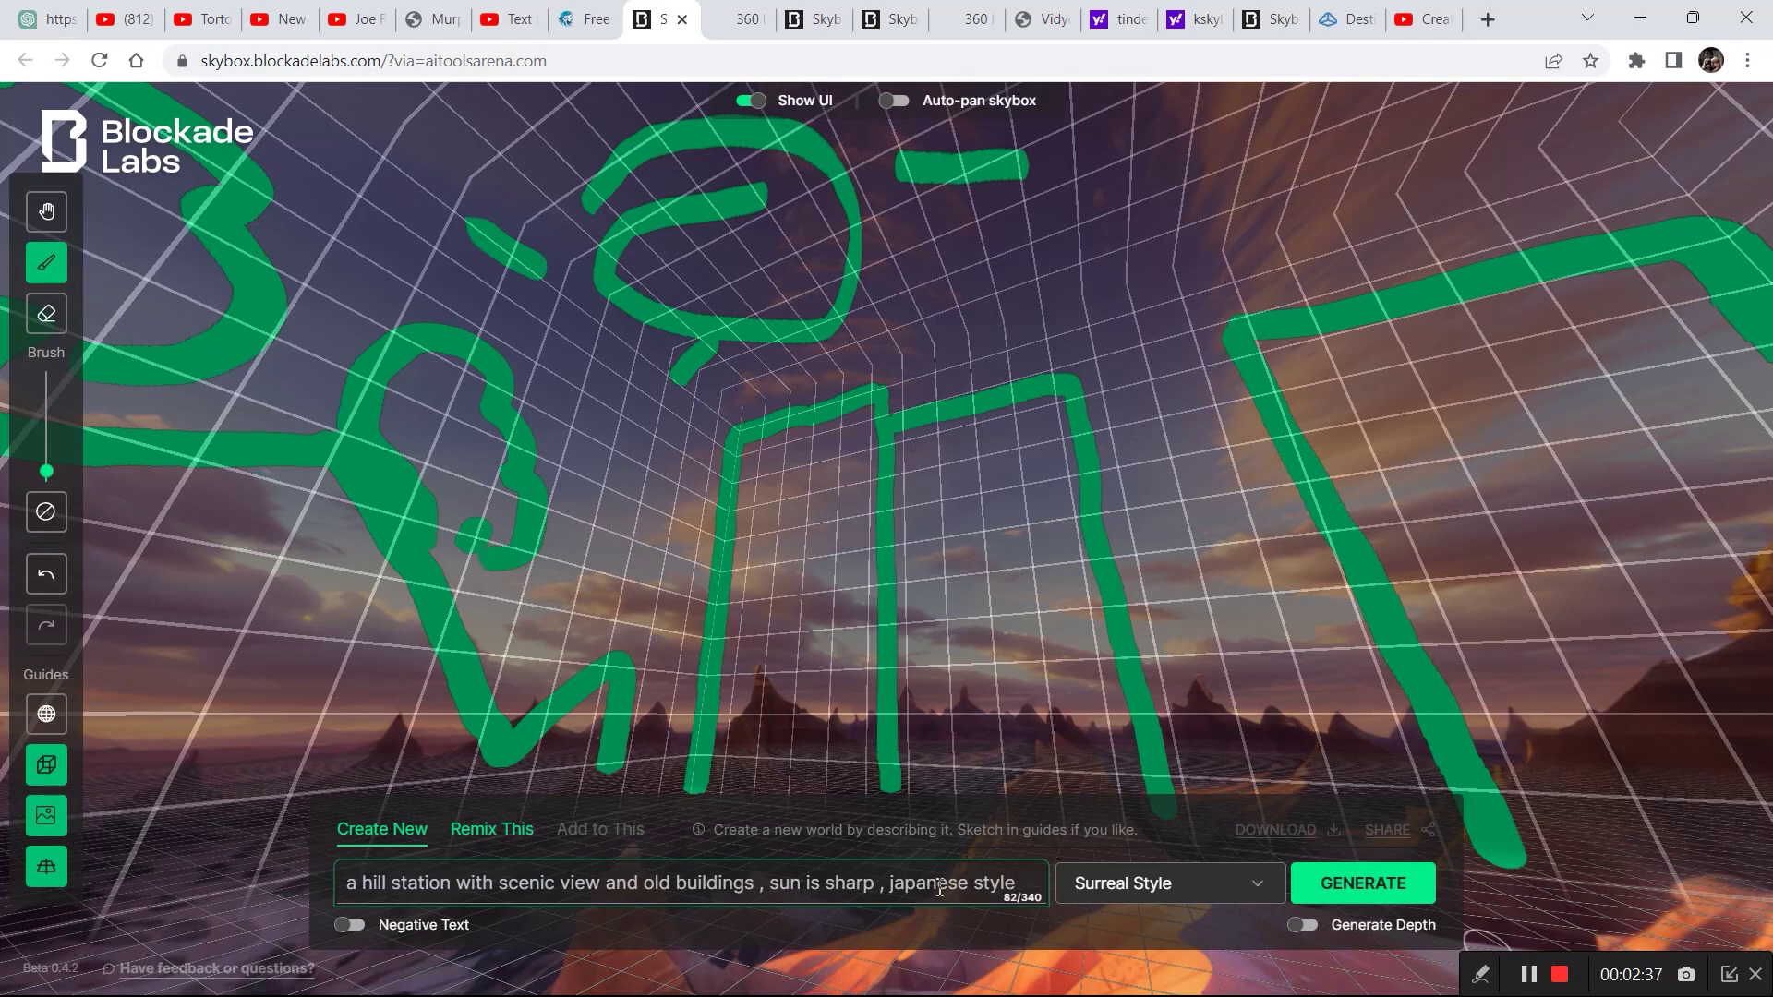
Generate the Surreal skybox and look around its stone archway, pillars and green hills
{"action": "left_click", "coordinate": [1363, 883]}
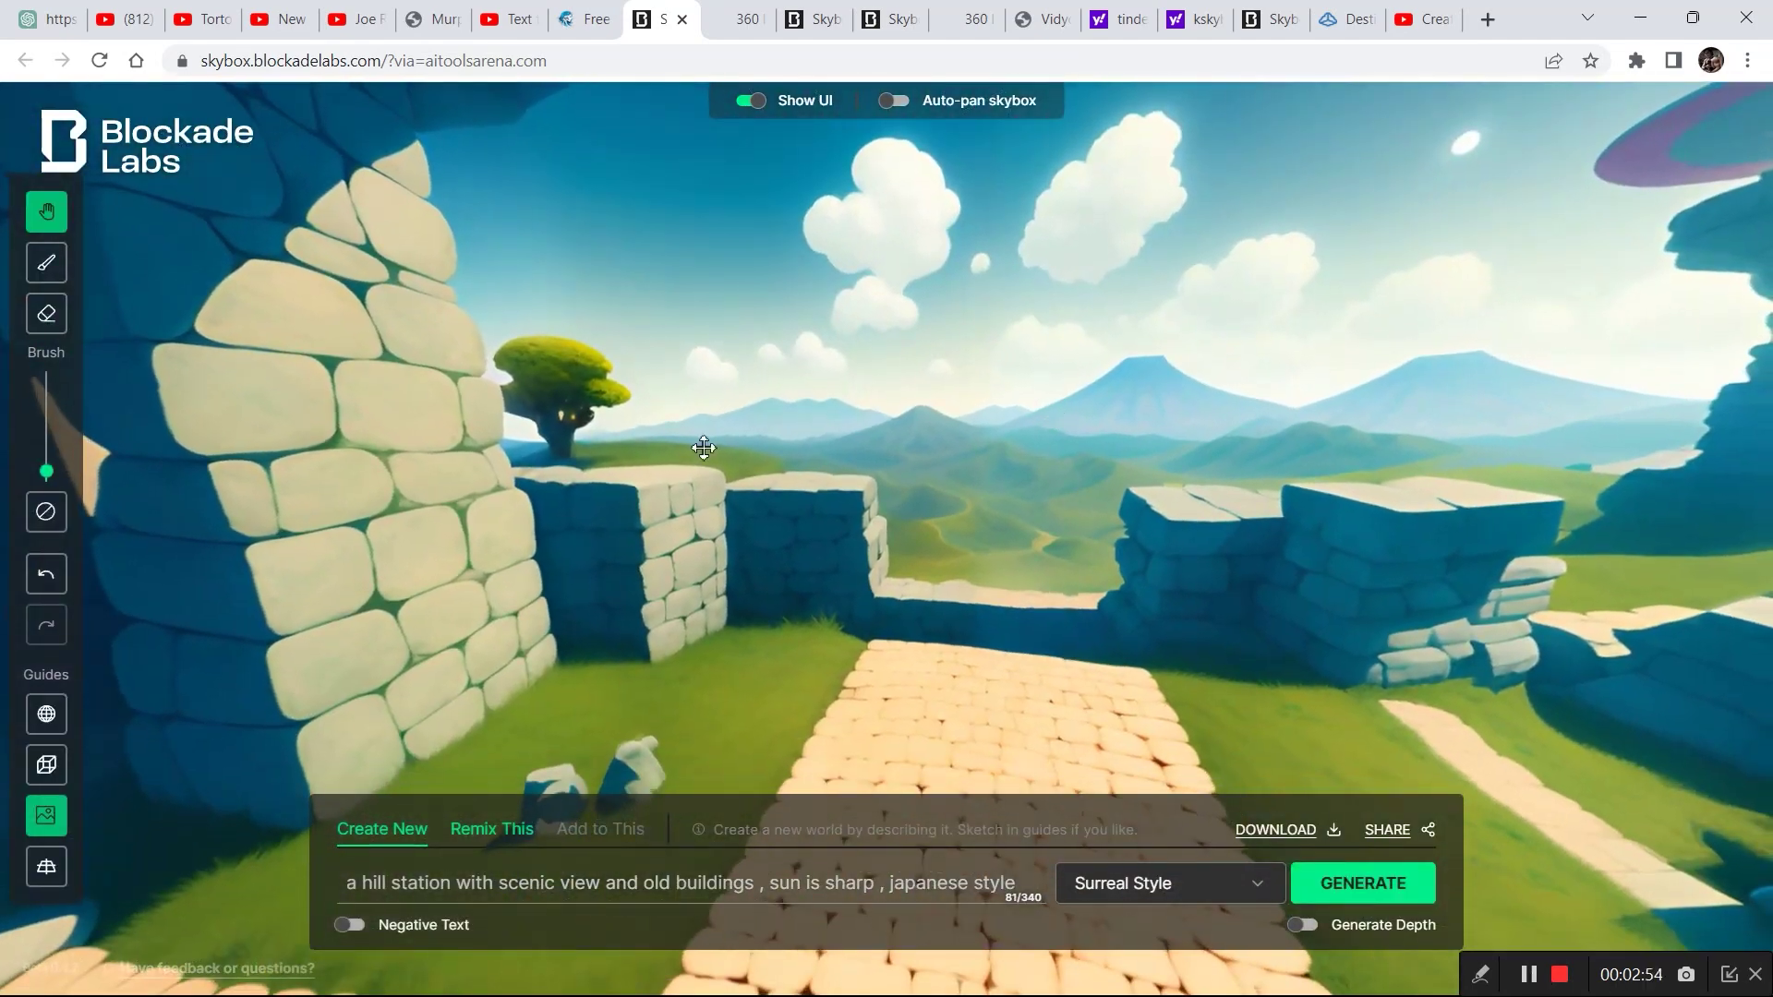
{"action": "left_click_drag", "start_coordinate": [704, 448], "coordinate": [1278, 542]}
{"action": "left_click_drag", "start_coordinate": [785, 563], "coordinate": [958, 586]}
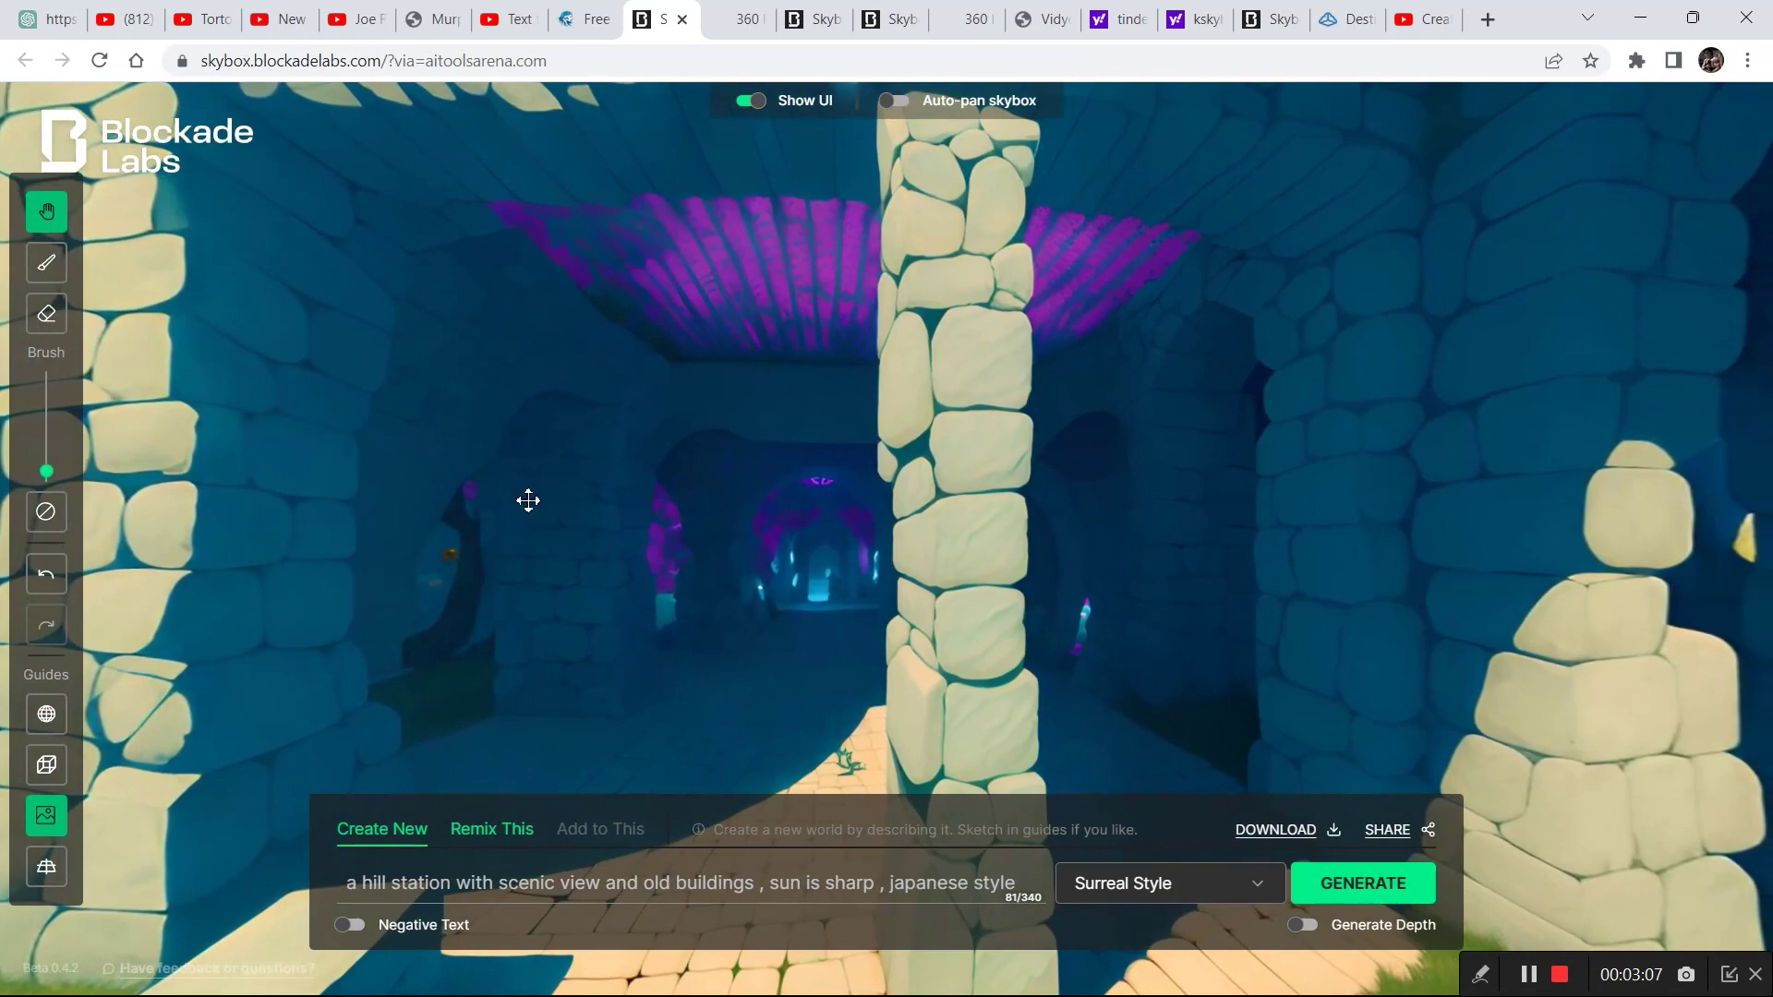
{"action": "mouse_move", "coordinate": [527, 499]}
{"action": "left_mouse_down"}
{"action": "mouse_move", "coordinate": [954, 471]}
{"action": "mouse_move", "coordinate": [874, 438]}
{"action": "mouse_move", "coordinate": [593, 530]}
{"action": "left_mouse_up"}
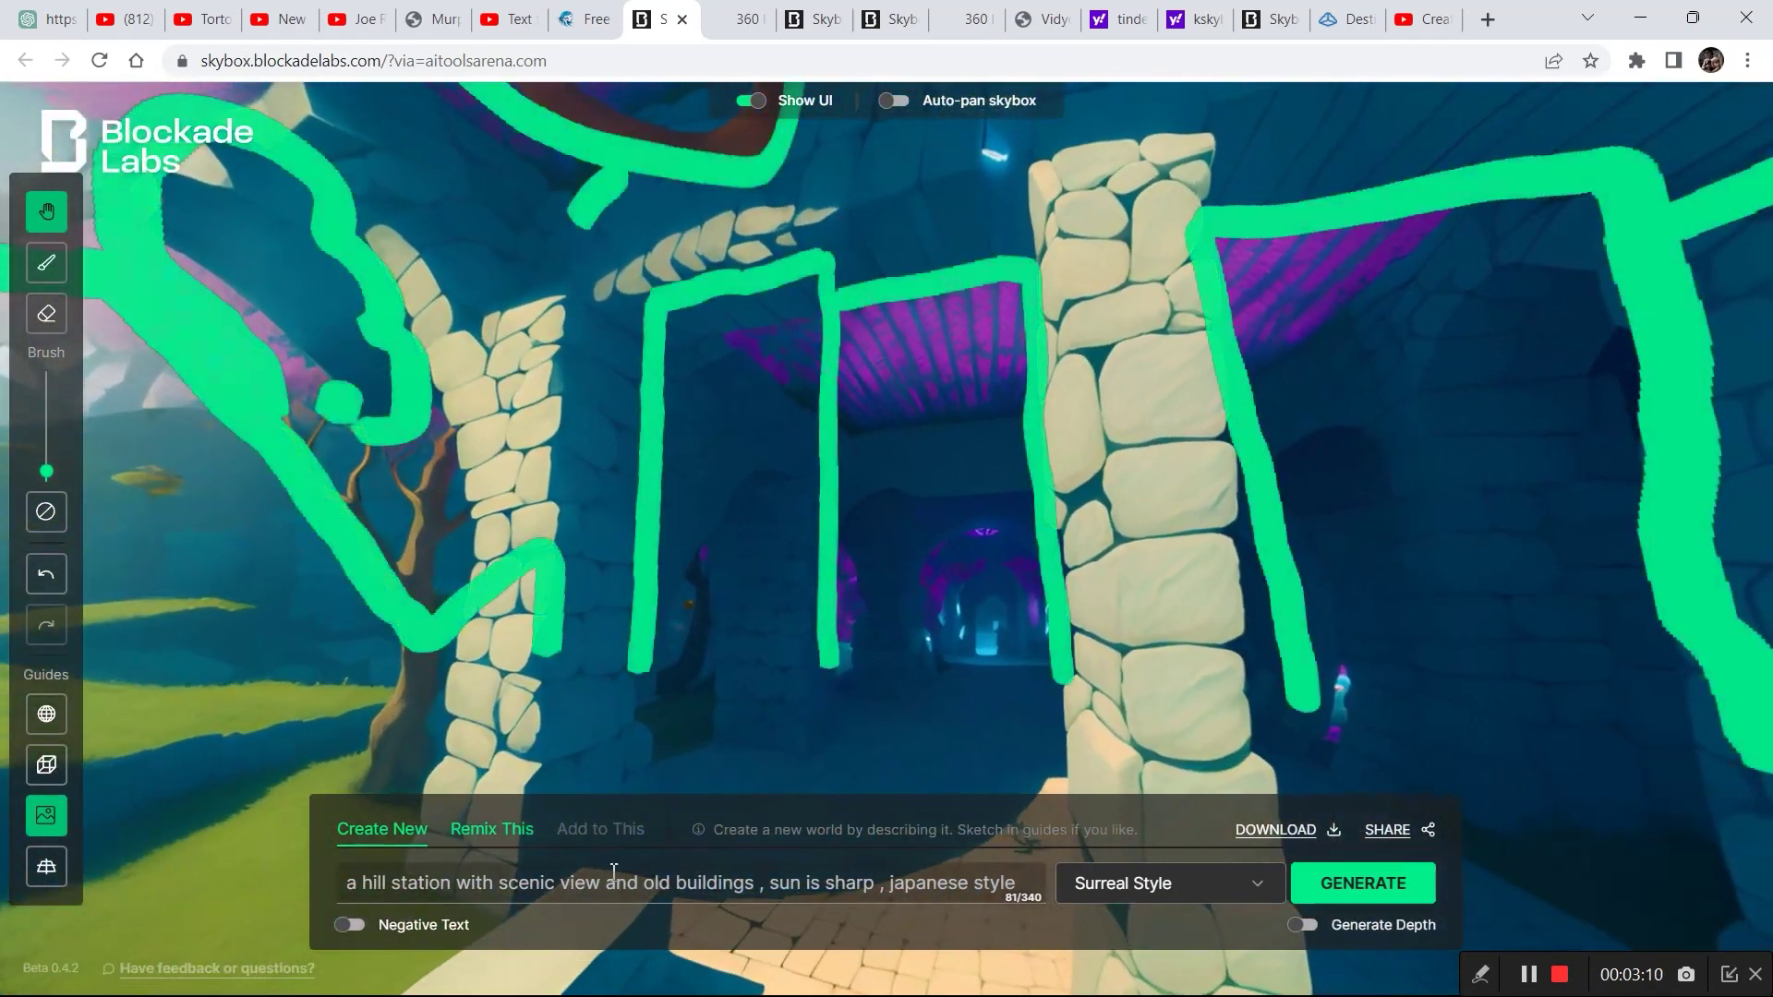
{"action": "left_click_drag", "start_coordinate": [903, 705], "coordinate": [750, 771]}
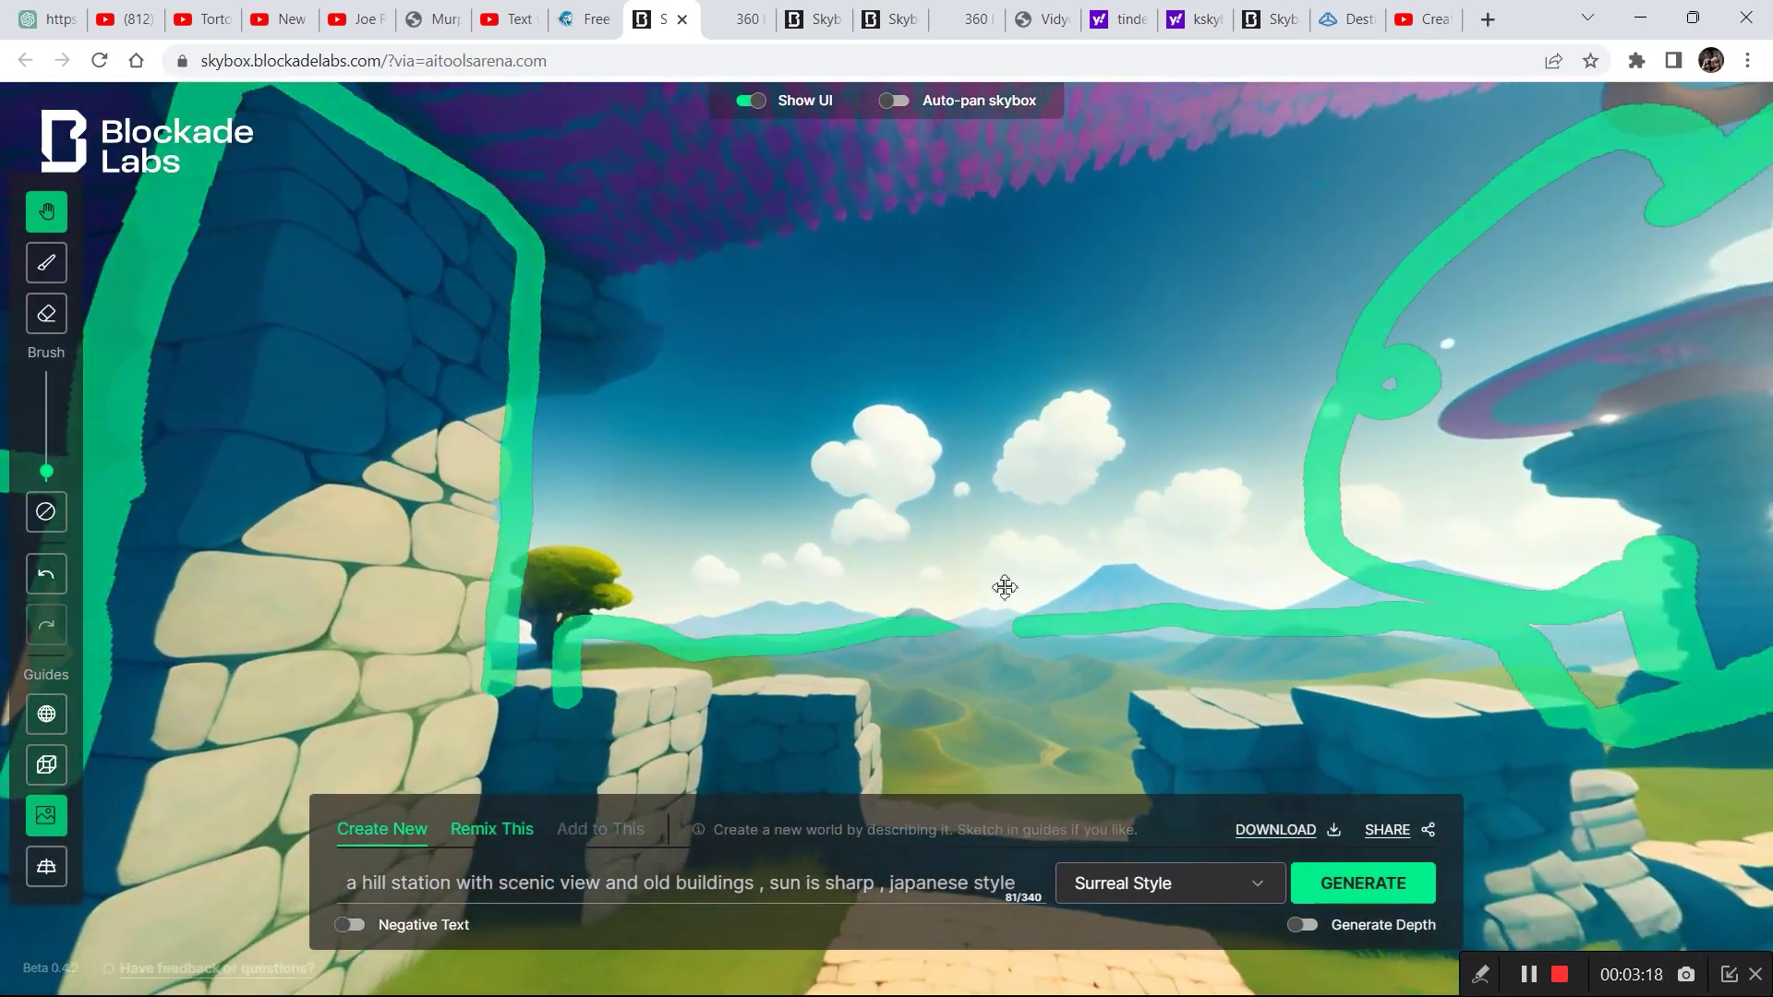
{"action": "left_click_drag", "start_coordinate": [1001, 585], "coordinate": [699, 586]}
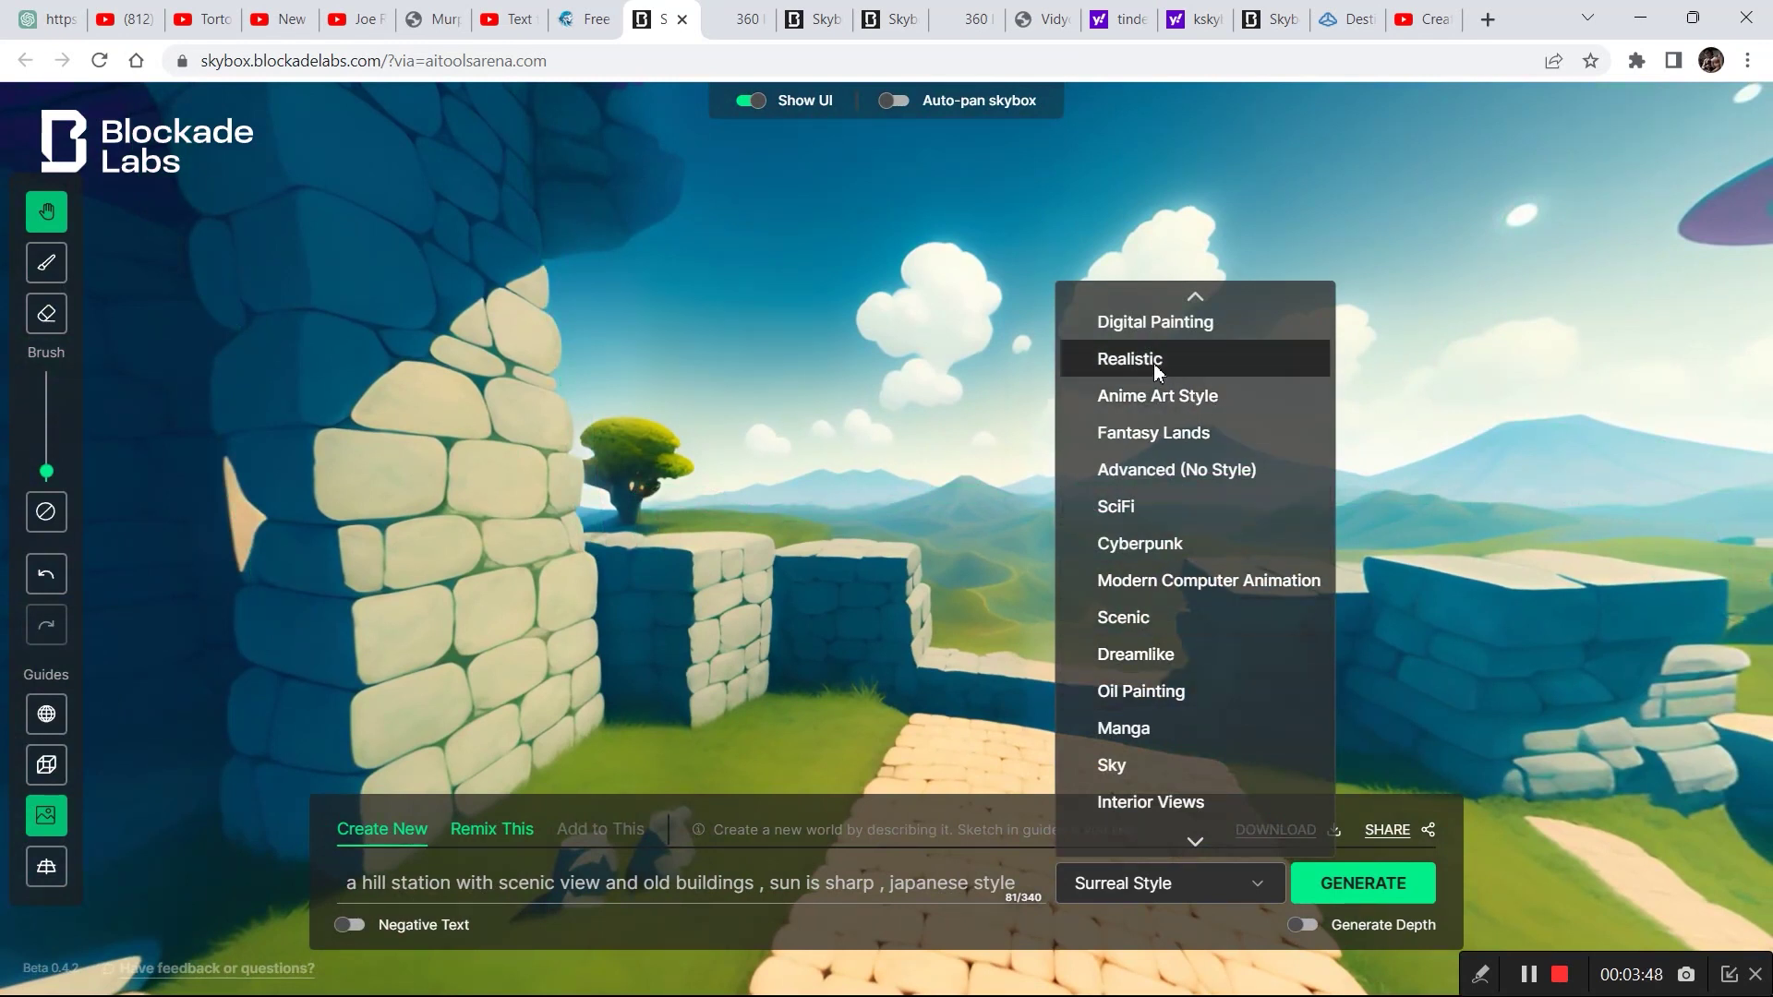
Regenerate in Realistic style and look around the wooden houses, pines and distant mountain
{"action": "left_click", "coordinate": [1154, 363]}
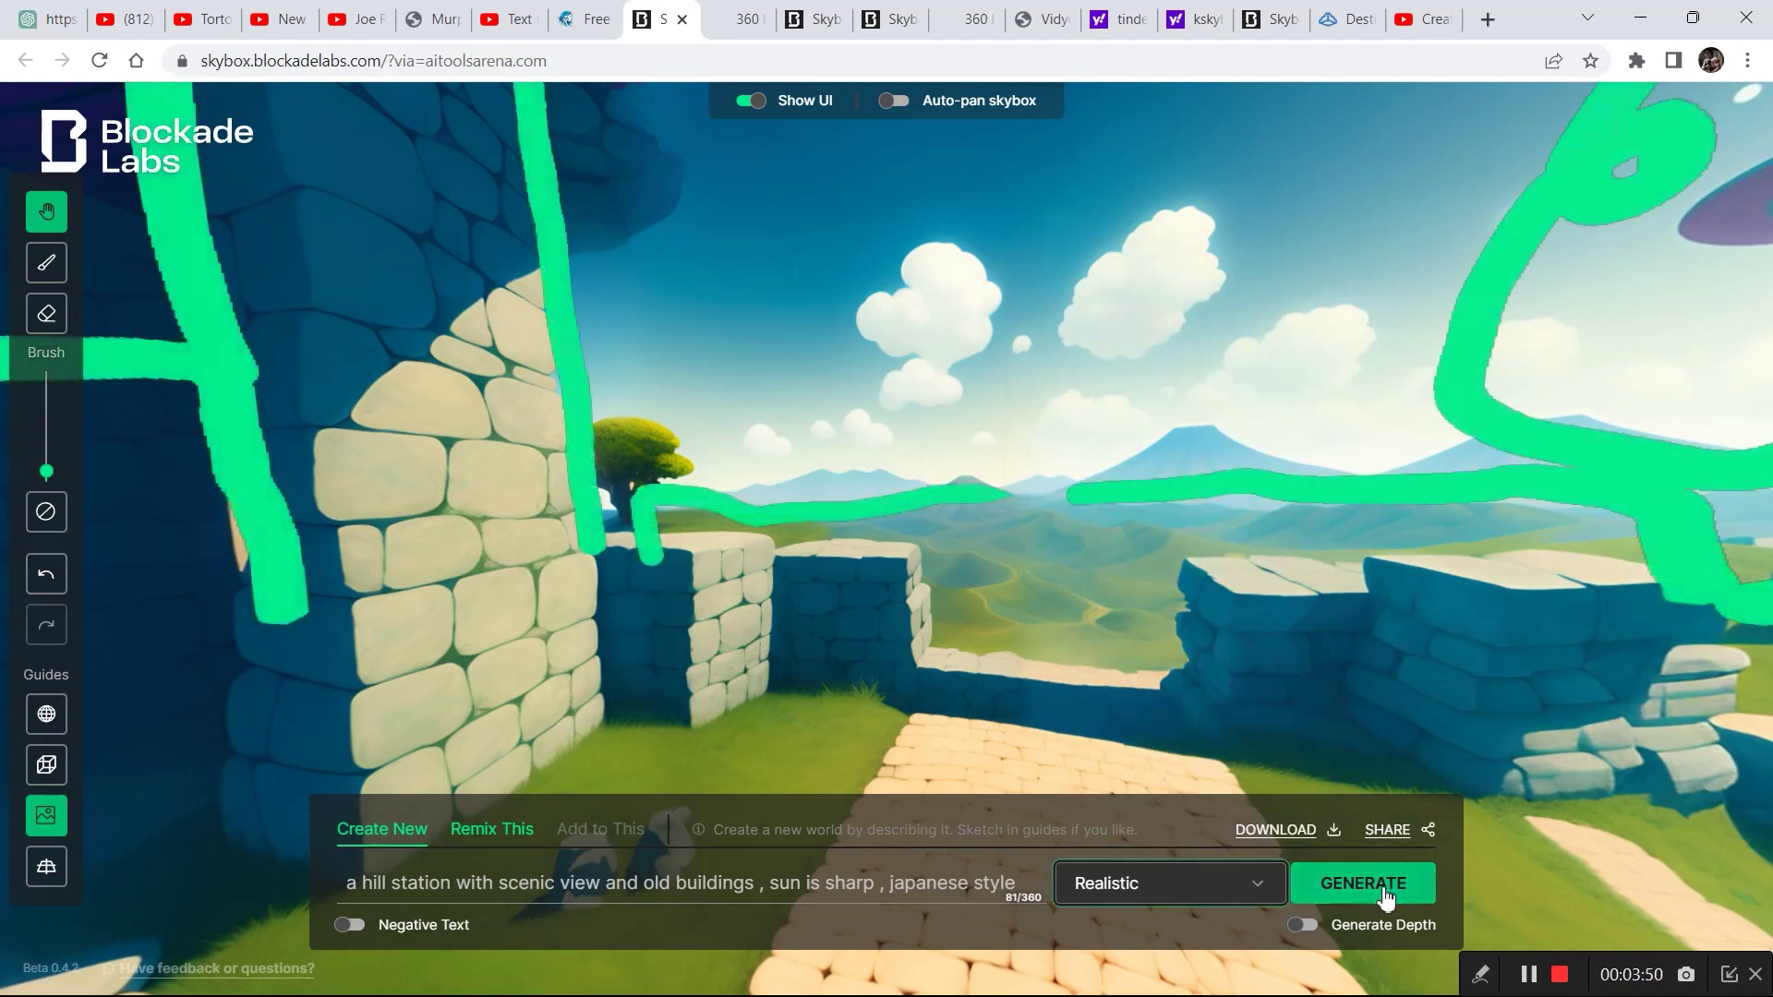
{"action": "left_click", "coordinate": [1427, 897]}
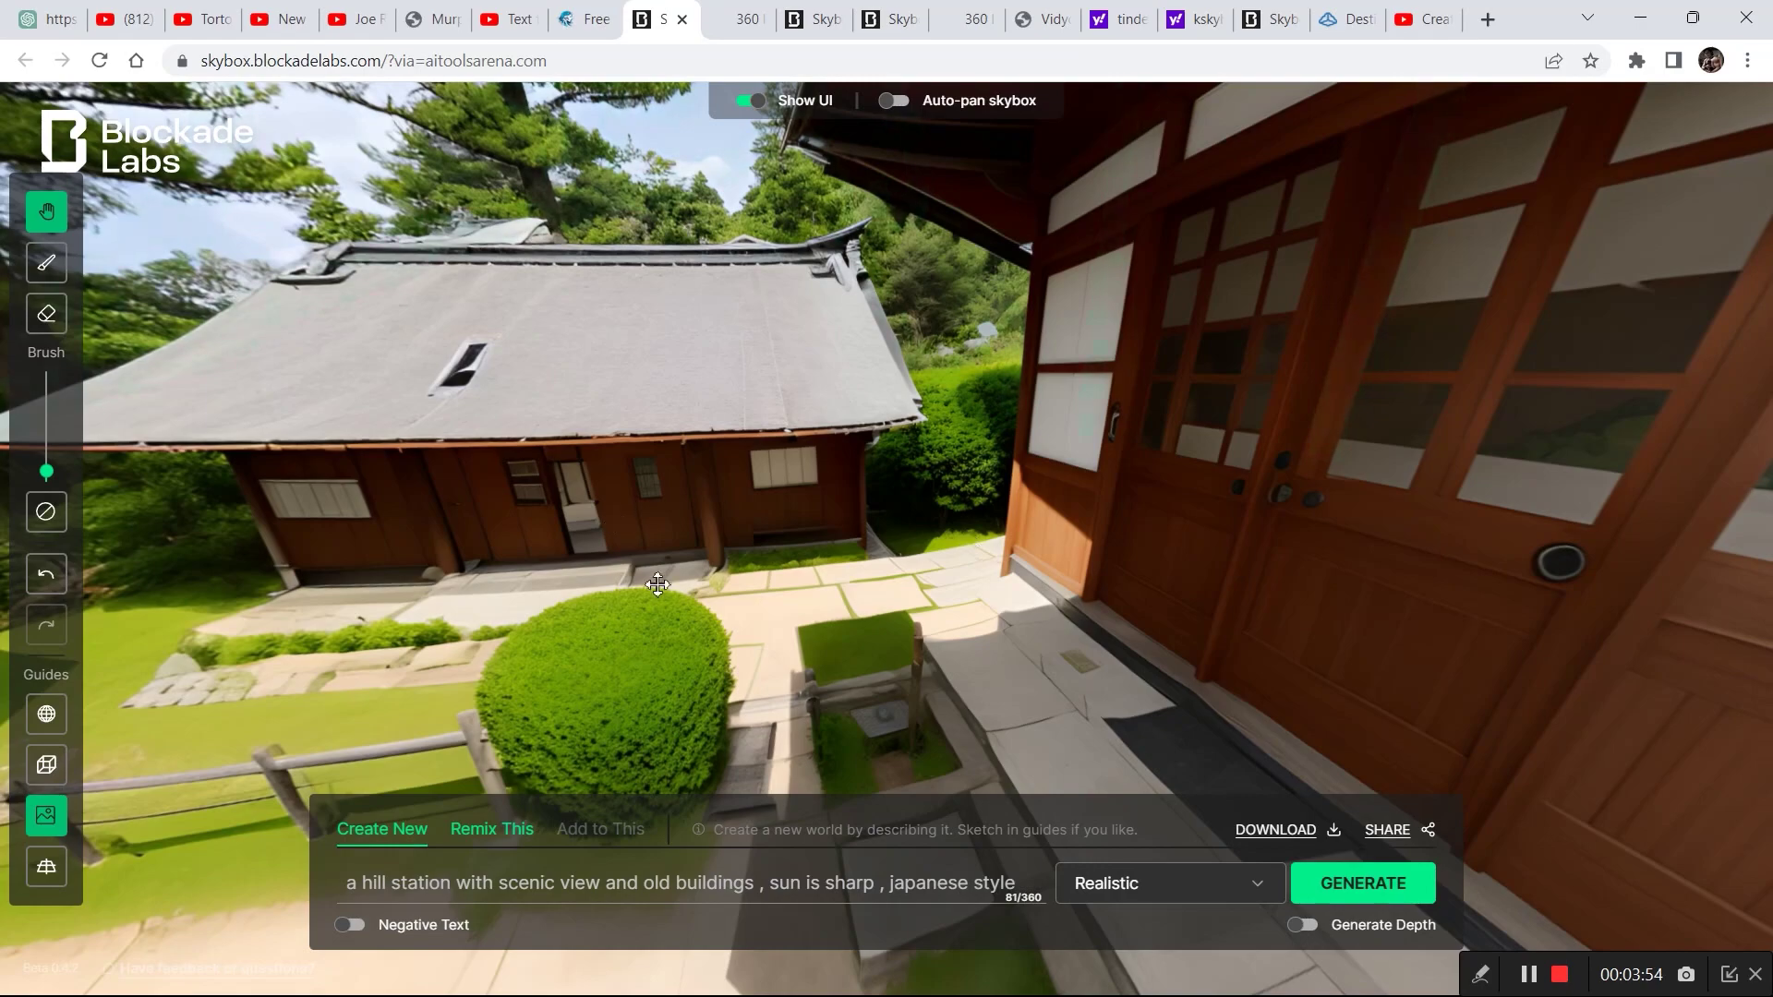
{"action": "left_click_drag", "start_coordinate": [602, 537], "coordinate": [991, 557]}
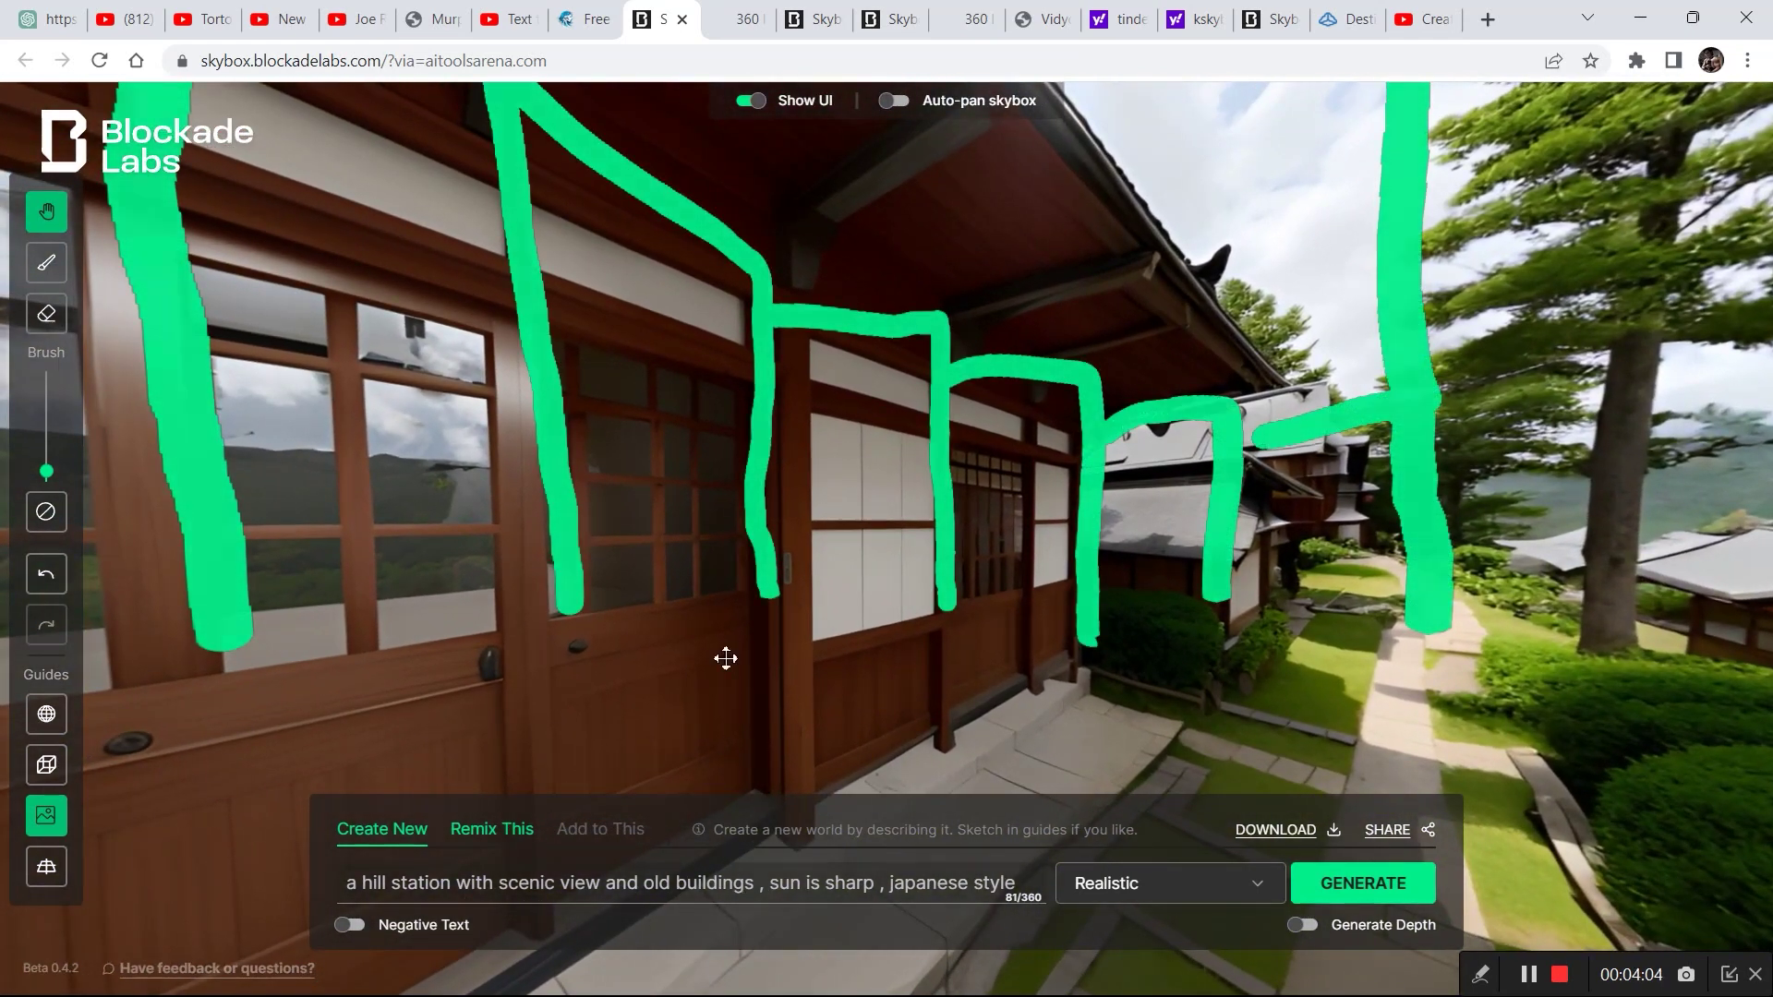
{"action": "left_click_drag", "start_coordinate": [942, 543], "coordinate": [625, 526]}
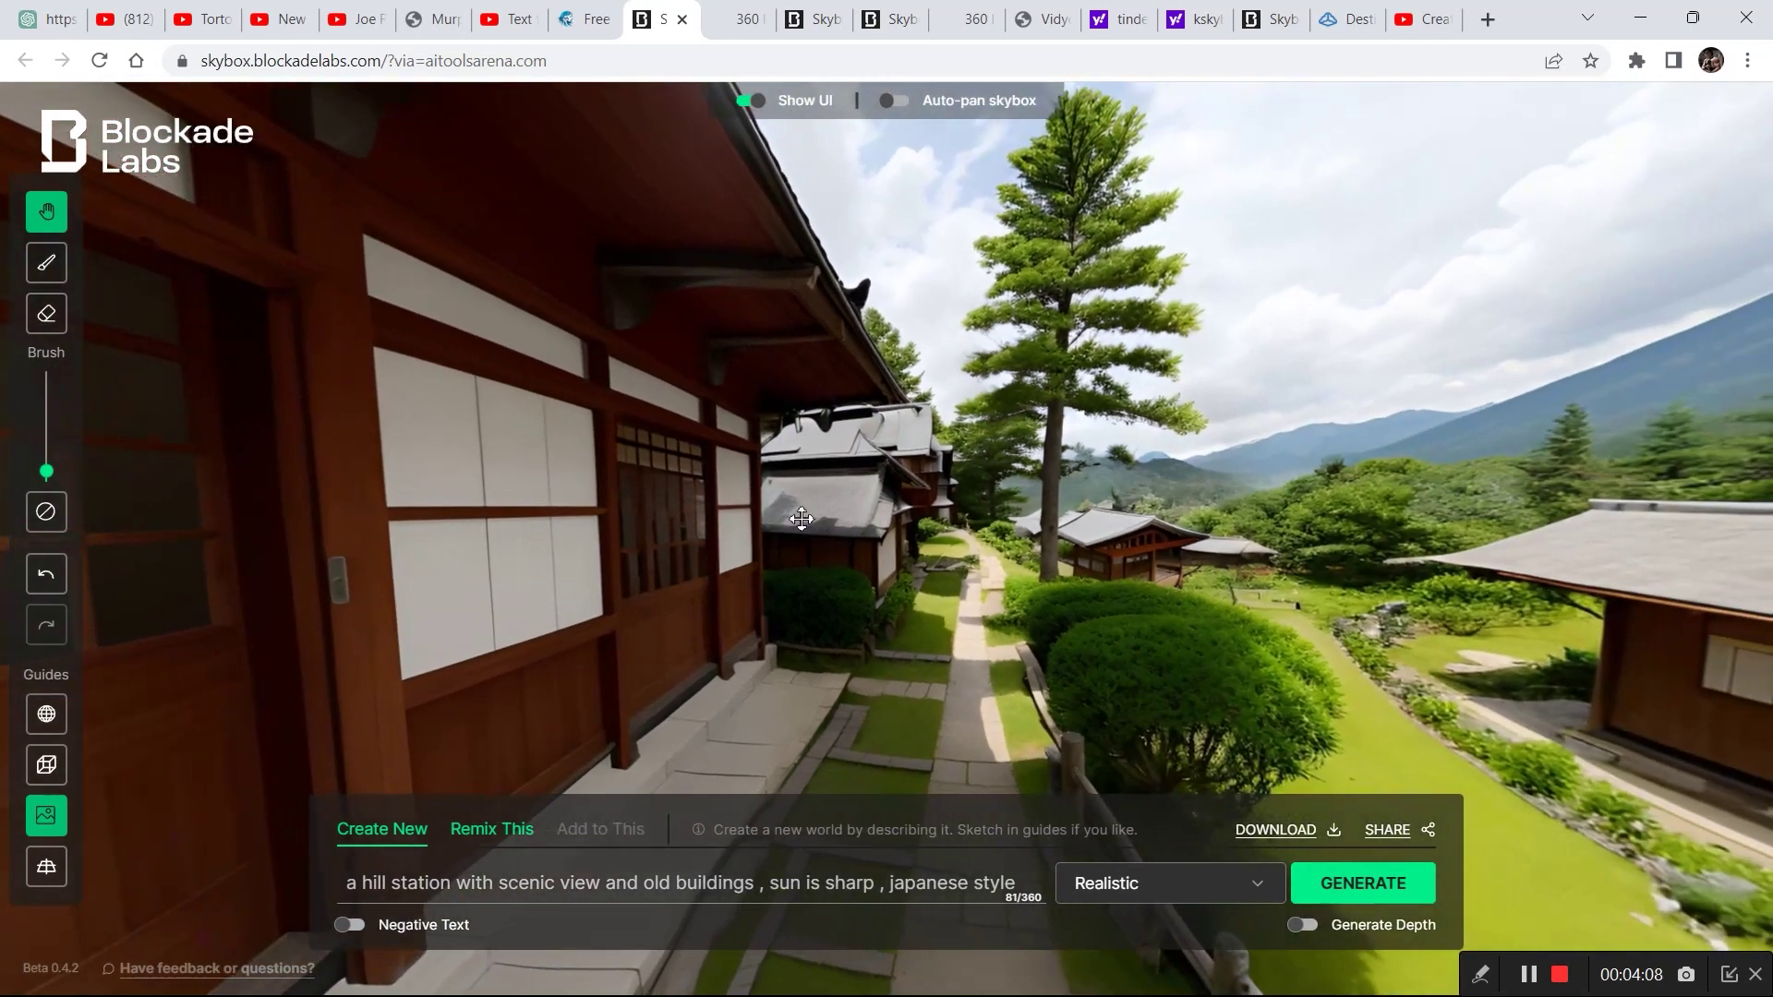
{"action": "left_click_drag", "start_coordinate": [840, 525], "coordinate": [713, 543]}
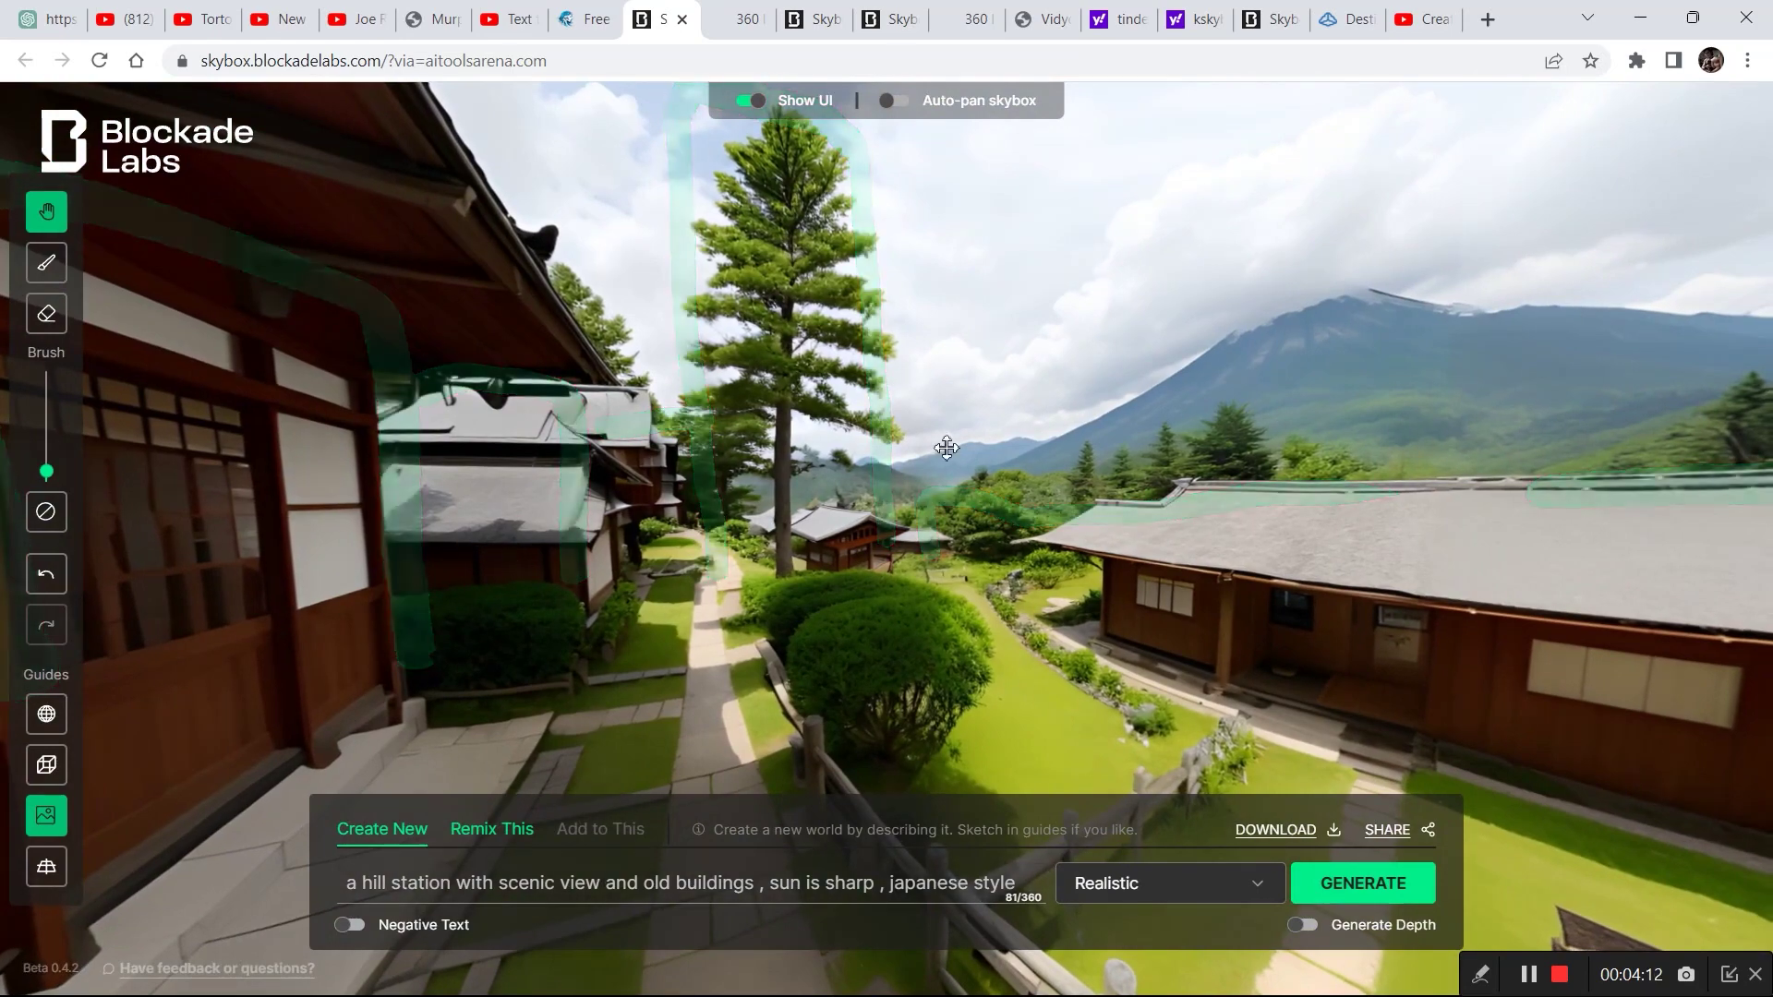
{"action": "left_click_drag", "start_coordinate": [947, 448], "coordinate": [676, 923]}
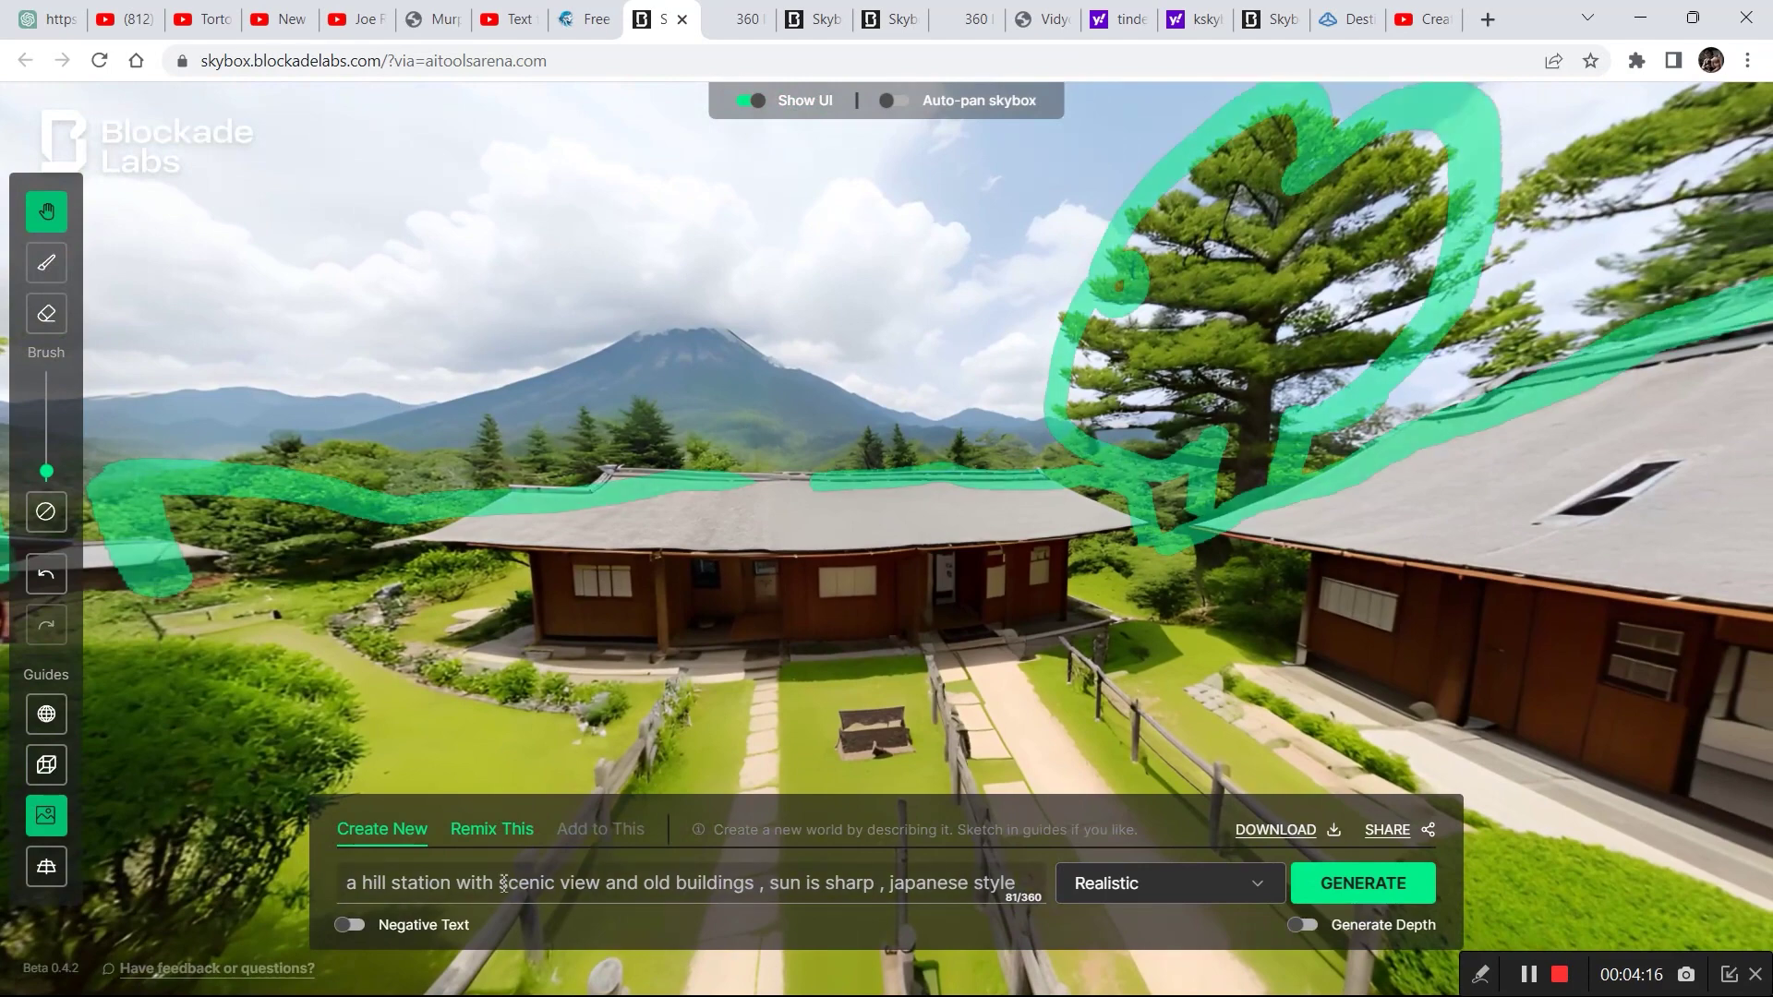
{"action": "left_click_drag", "start_coordinate": [764, 535], "coordinate": [637, 813]}
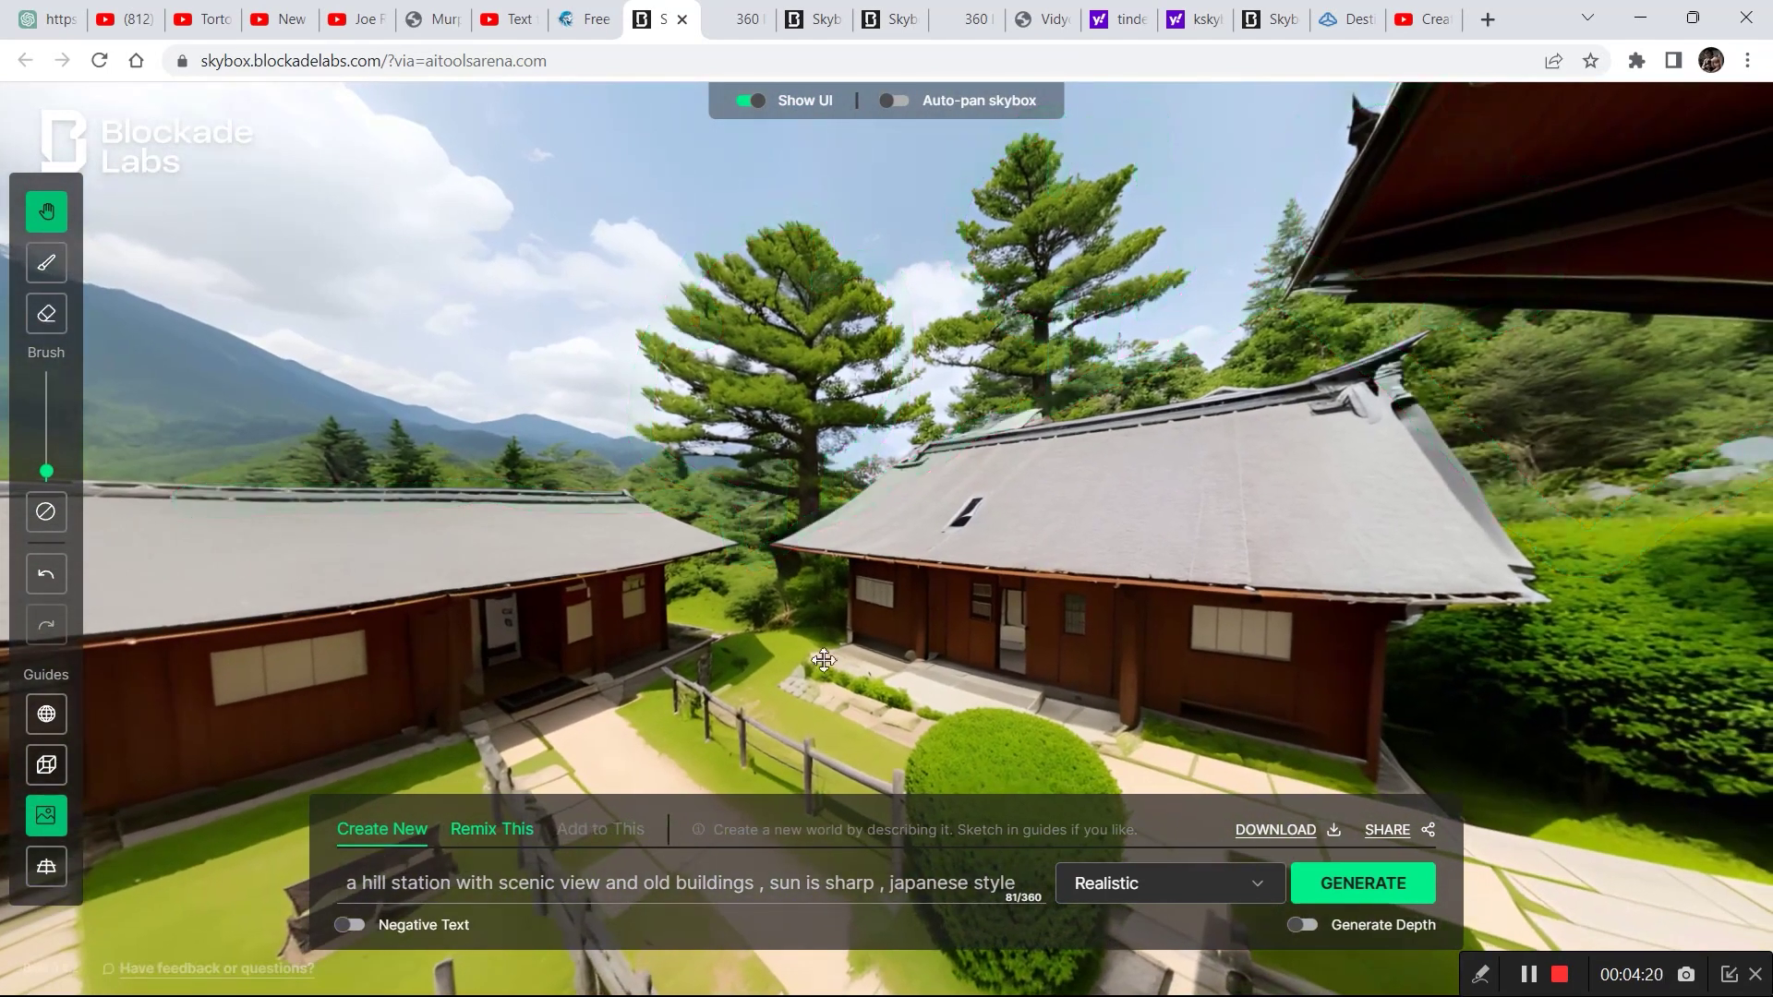
{"action": "mouse_move", "coordinate": [1045, 503]}
{"action": "left_mouse_down"}
{"action": "mouse_move", "coordinate": [700, 505]}
{"action": "mouse_move", "coordinate": [1023, 705]}
{"action": "left_mouse_up"}
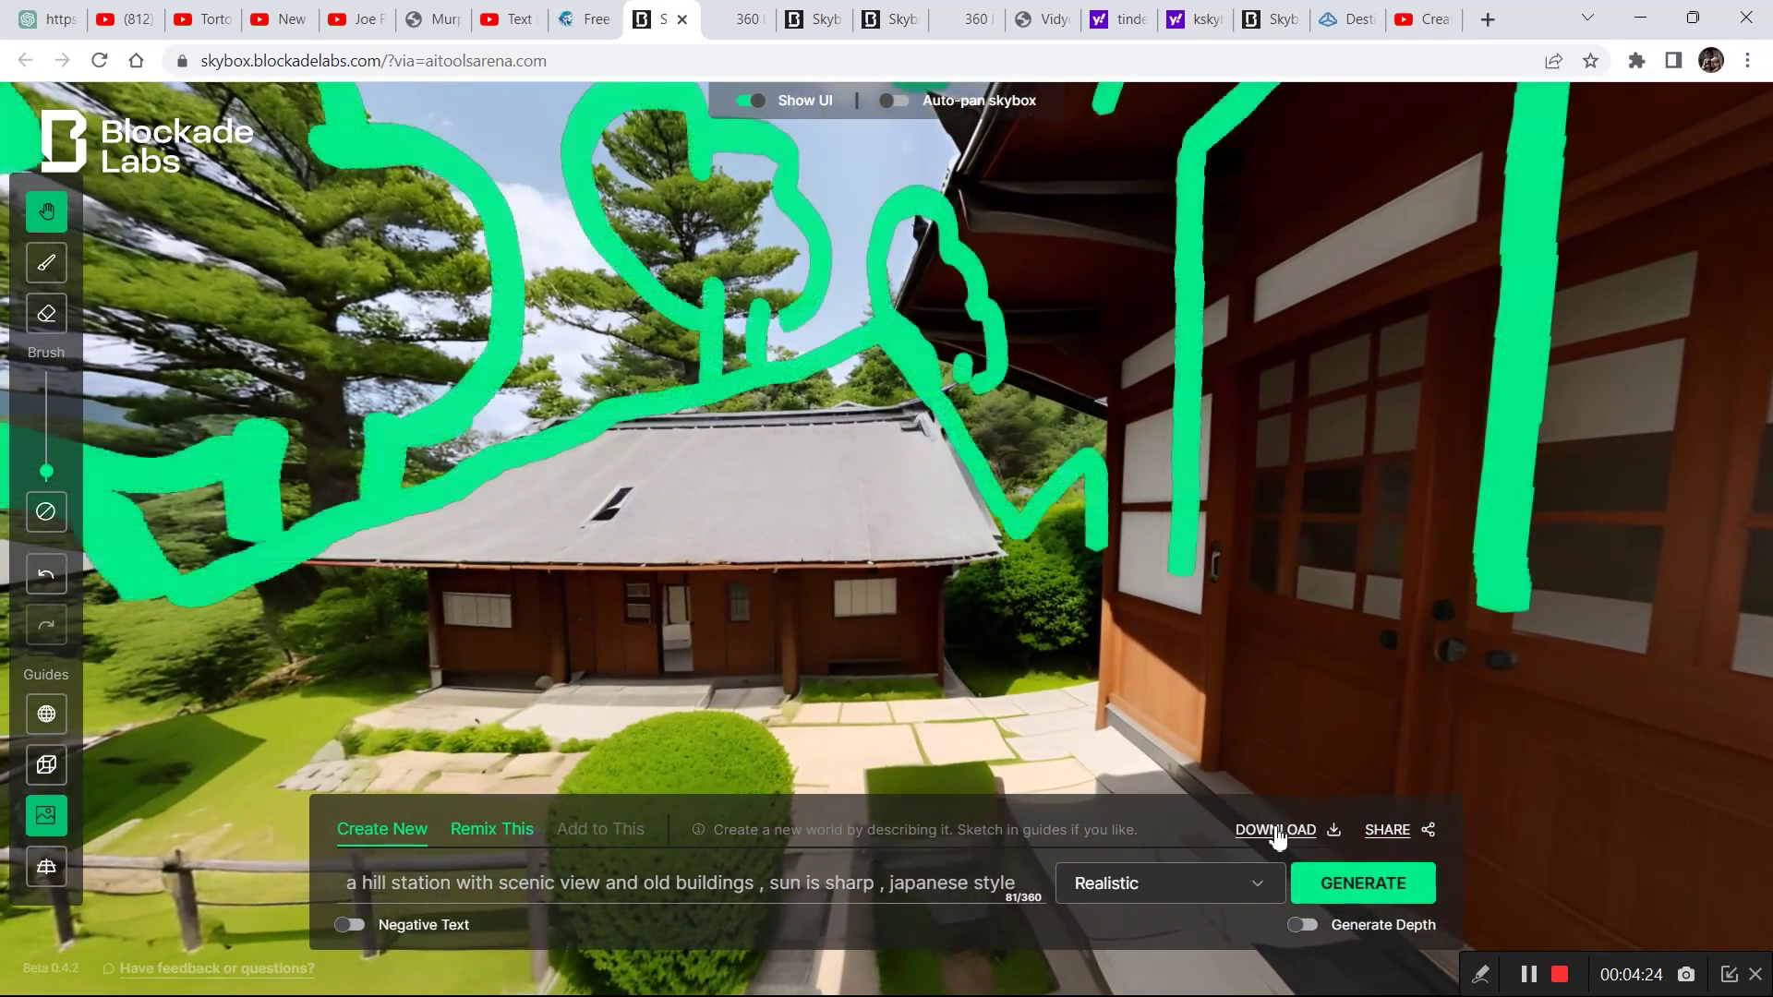
Download the realistic hill-station skybox as a JPG and switch to the AI Tools Arena tabs
{"action": "left_click", "coordinate": [1277, 837]}
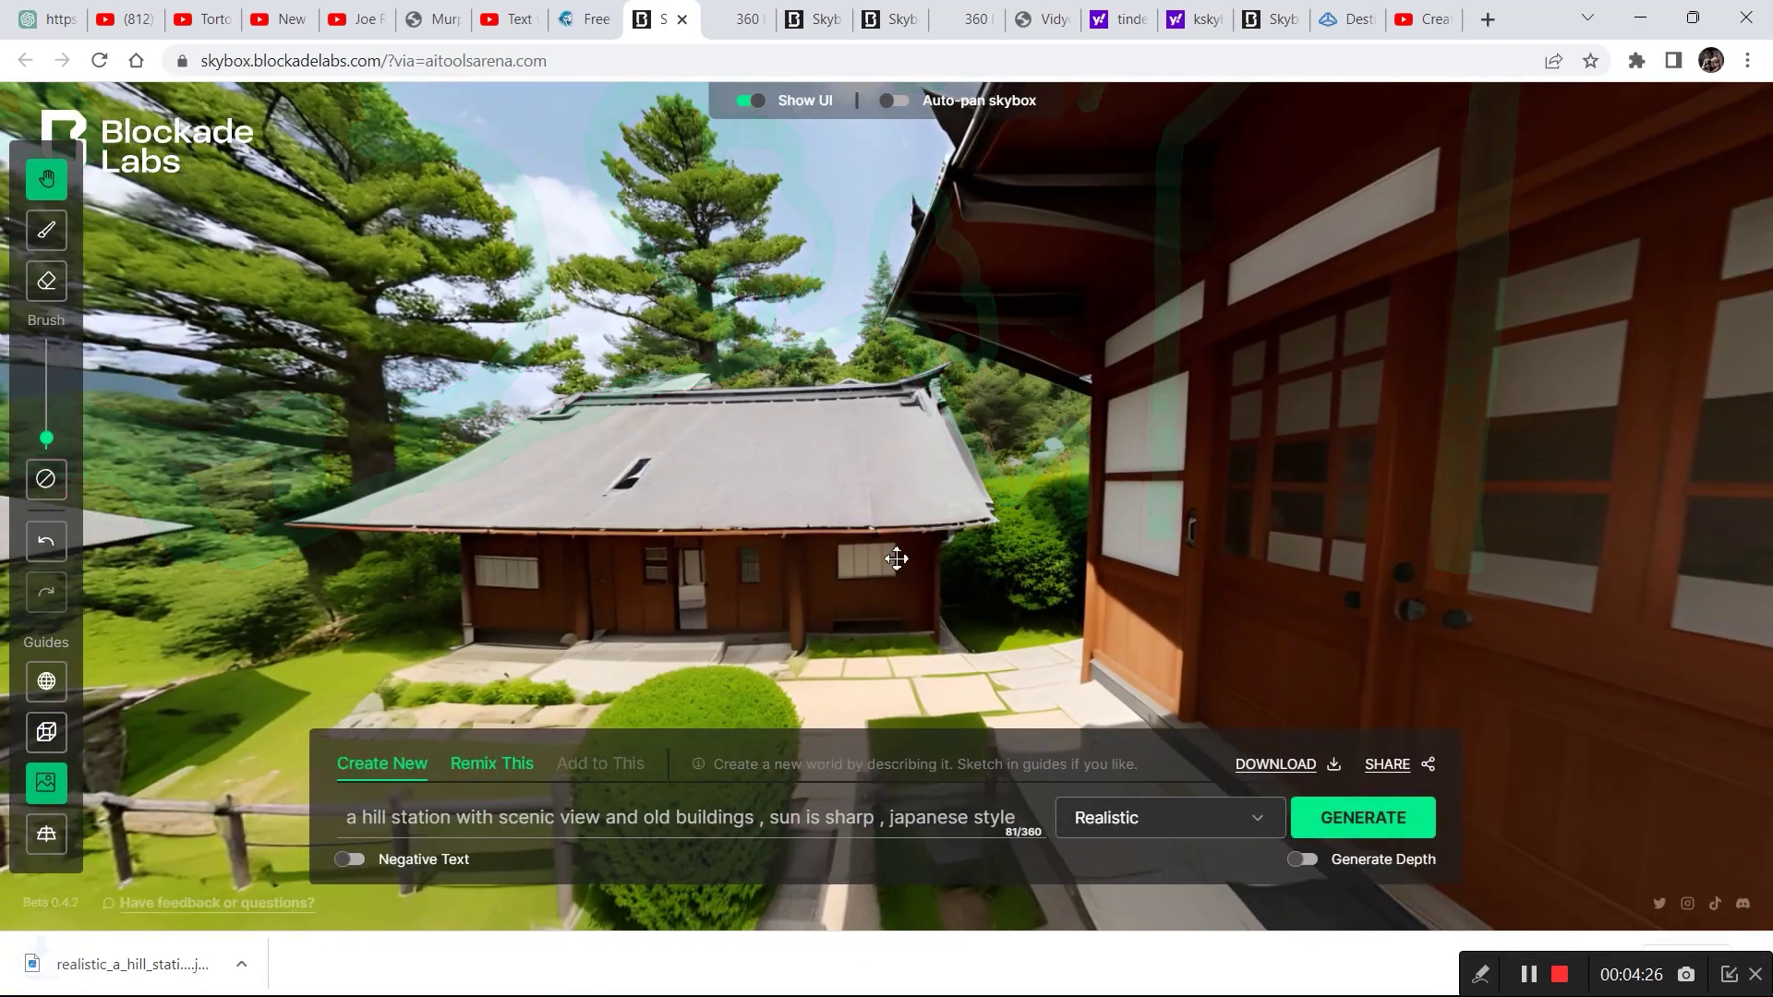
{"action": "mouse_move", "coordinate": [894, 558]}
{"action": "left_mouse_down"}
{"action": "mouse_move", "coordinate": [1164, 502]}
{"action": "mouse_move", "coordinate": [1390, 486]}
{"action": "mouse_move", "coordinate": [513, 492]}
{"action": "mouse_move", "coordinate": [647, 489]}
{"action": "mouse_move", "coordinate": [384, 475]}
{"action": "mouse_move", "coordinate": [504, 485]}
{"action": "mouse_move", "coordinate": [427, 451]}
{"action": "mouse_move", "coordinate": [638, 255]}
{"action": "left_mouse_up"}
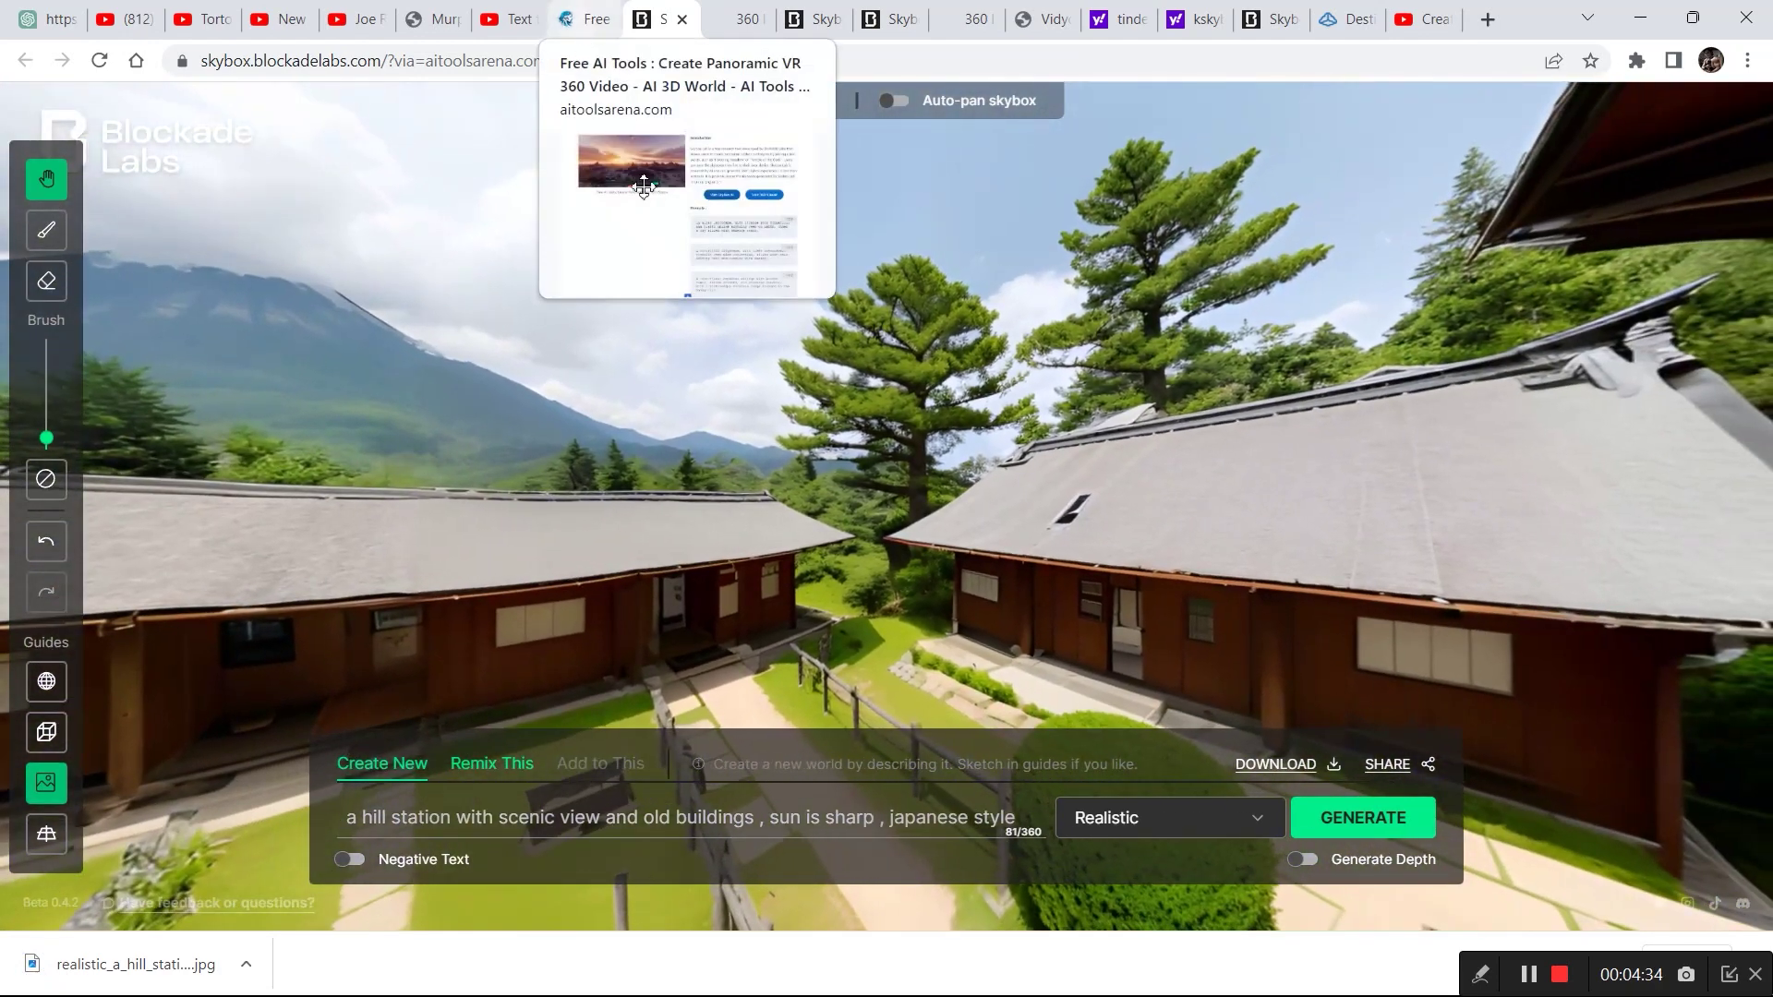
{"action": "left_click", "coordinate": [584, 20]}
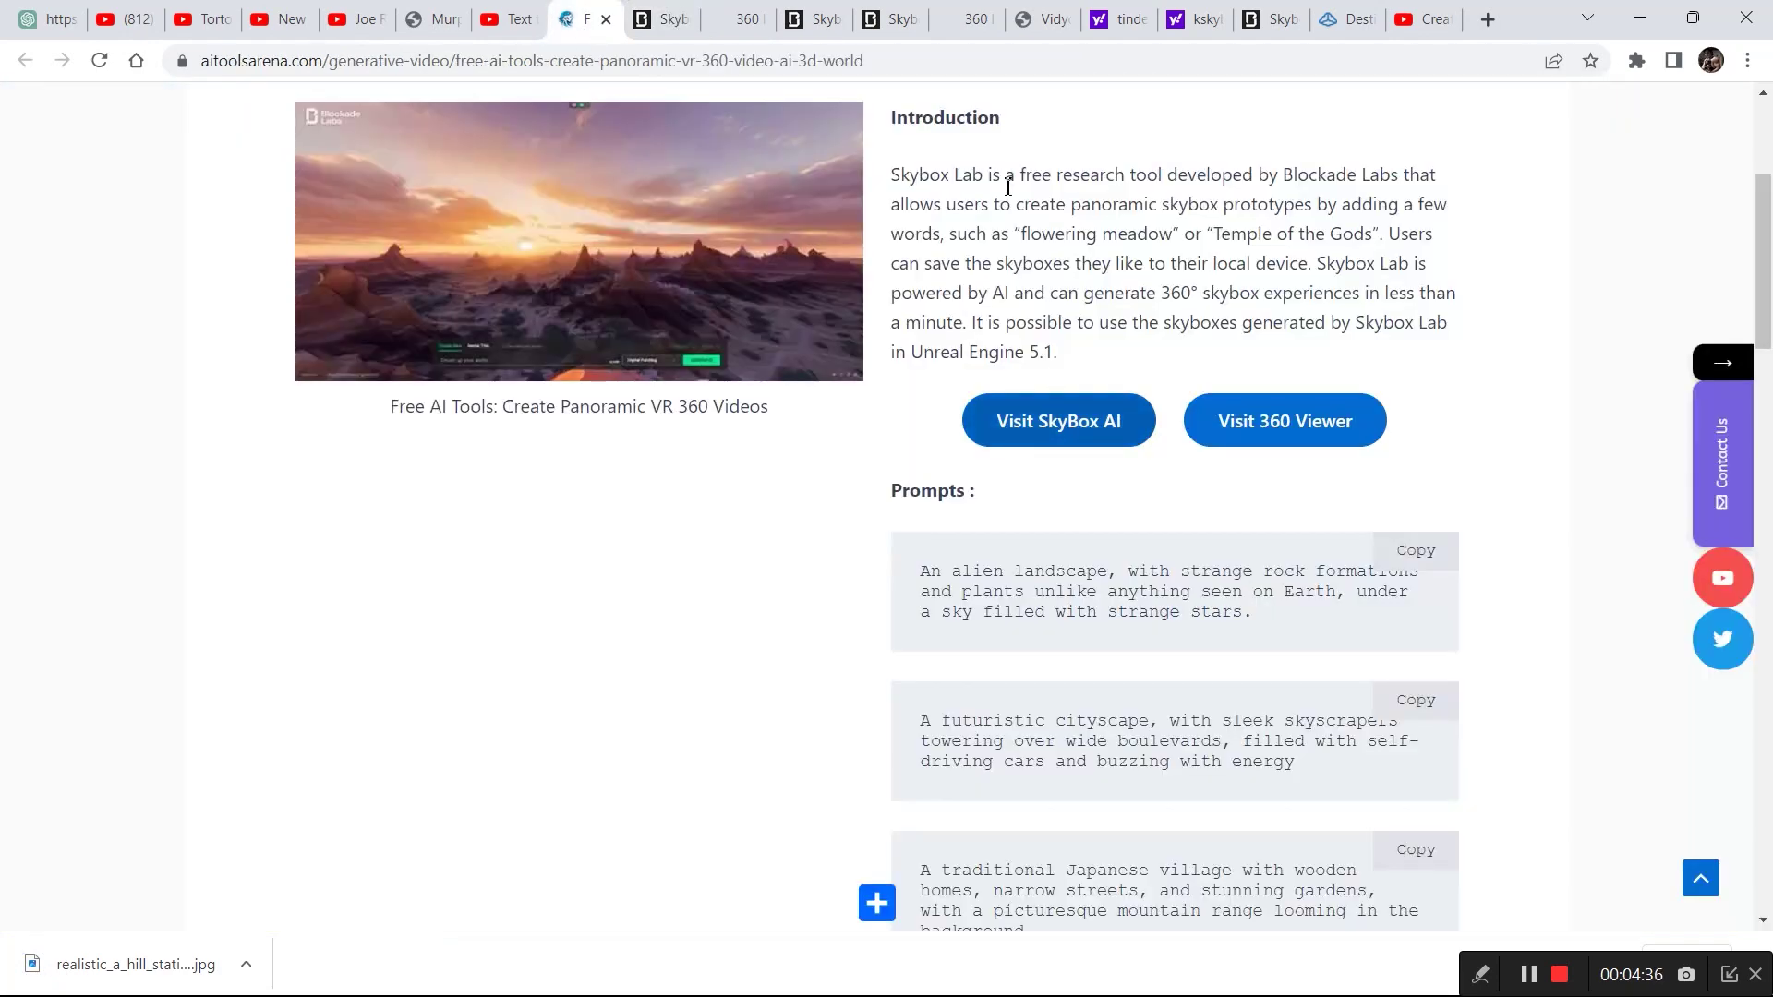
{"action": "left_click", "coordinate": [658, 20]}
Load the realistic hill station JPG into the viewer and raise its rotation speed several times
{"action": "left_click", "coordinate": [739, 19]}
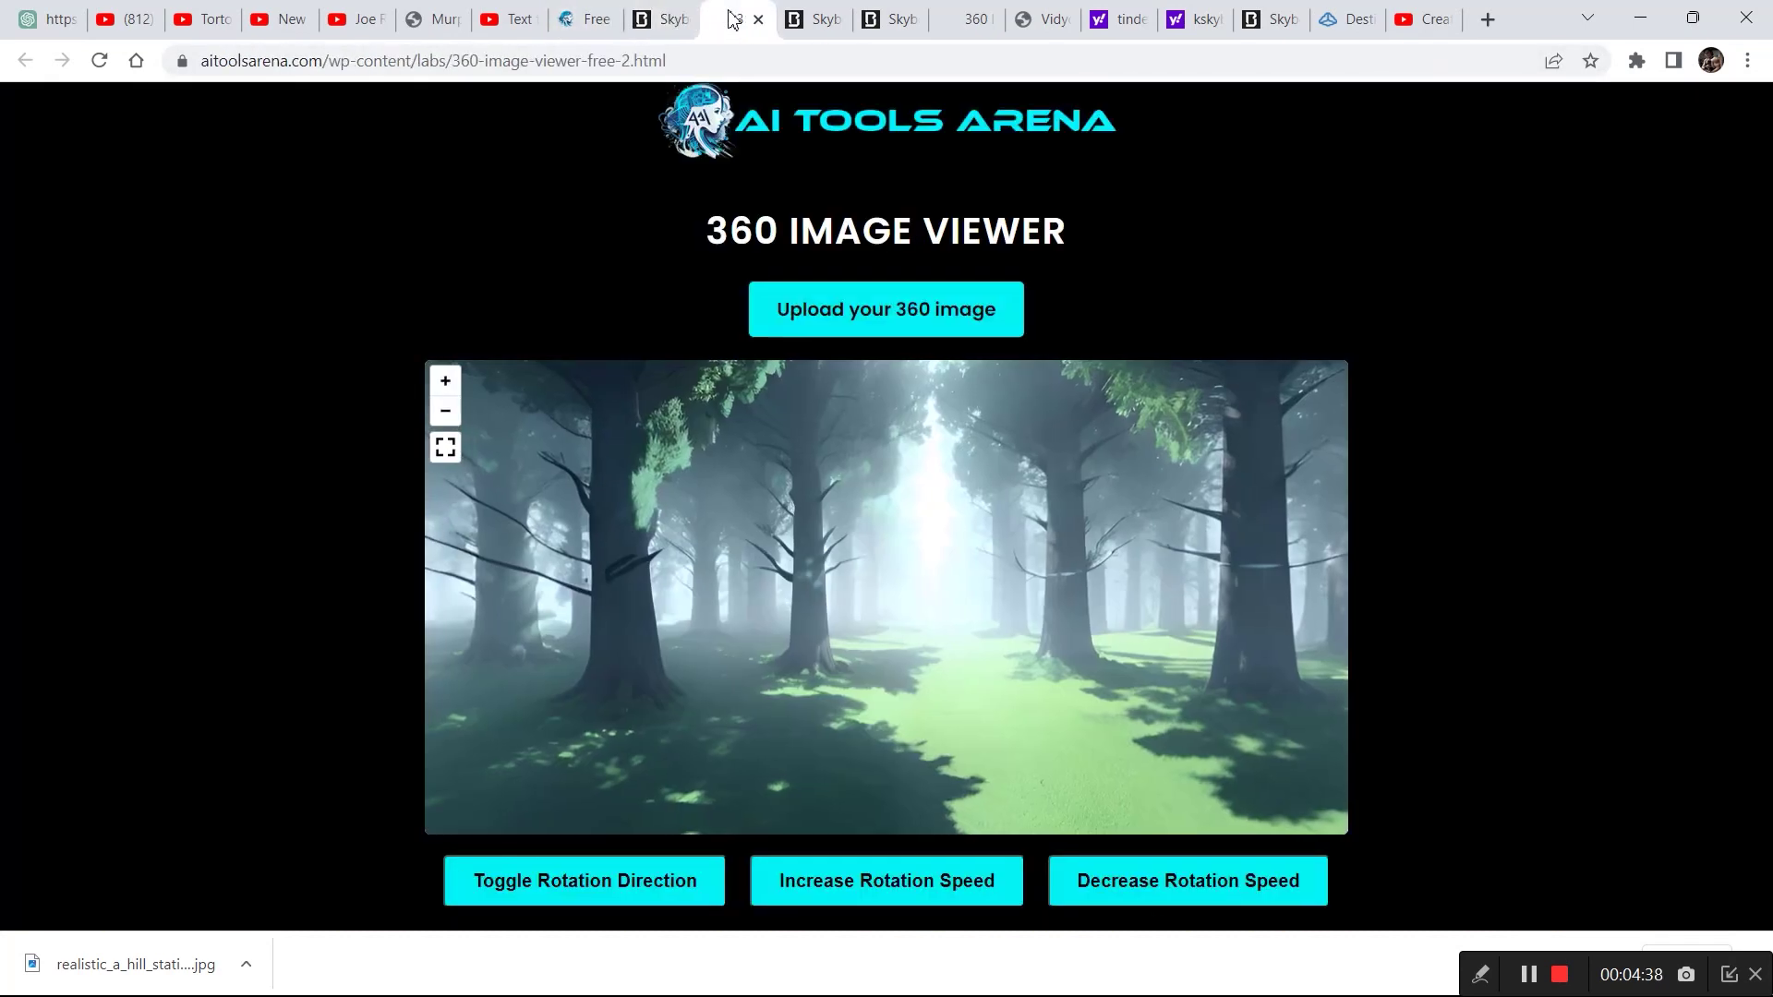
{"action": "left_click", "coordinate": [875, 310]}
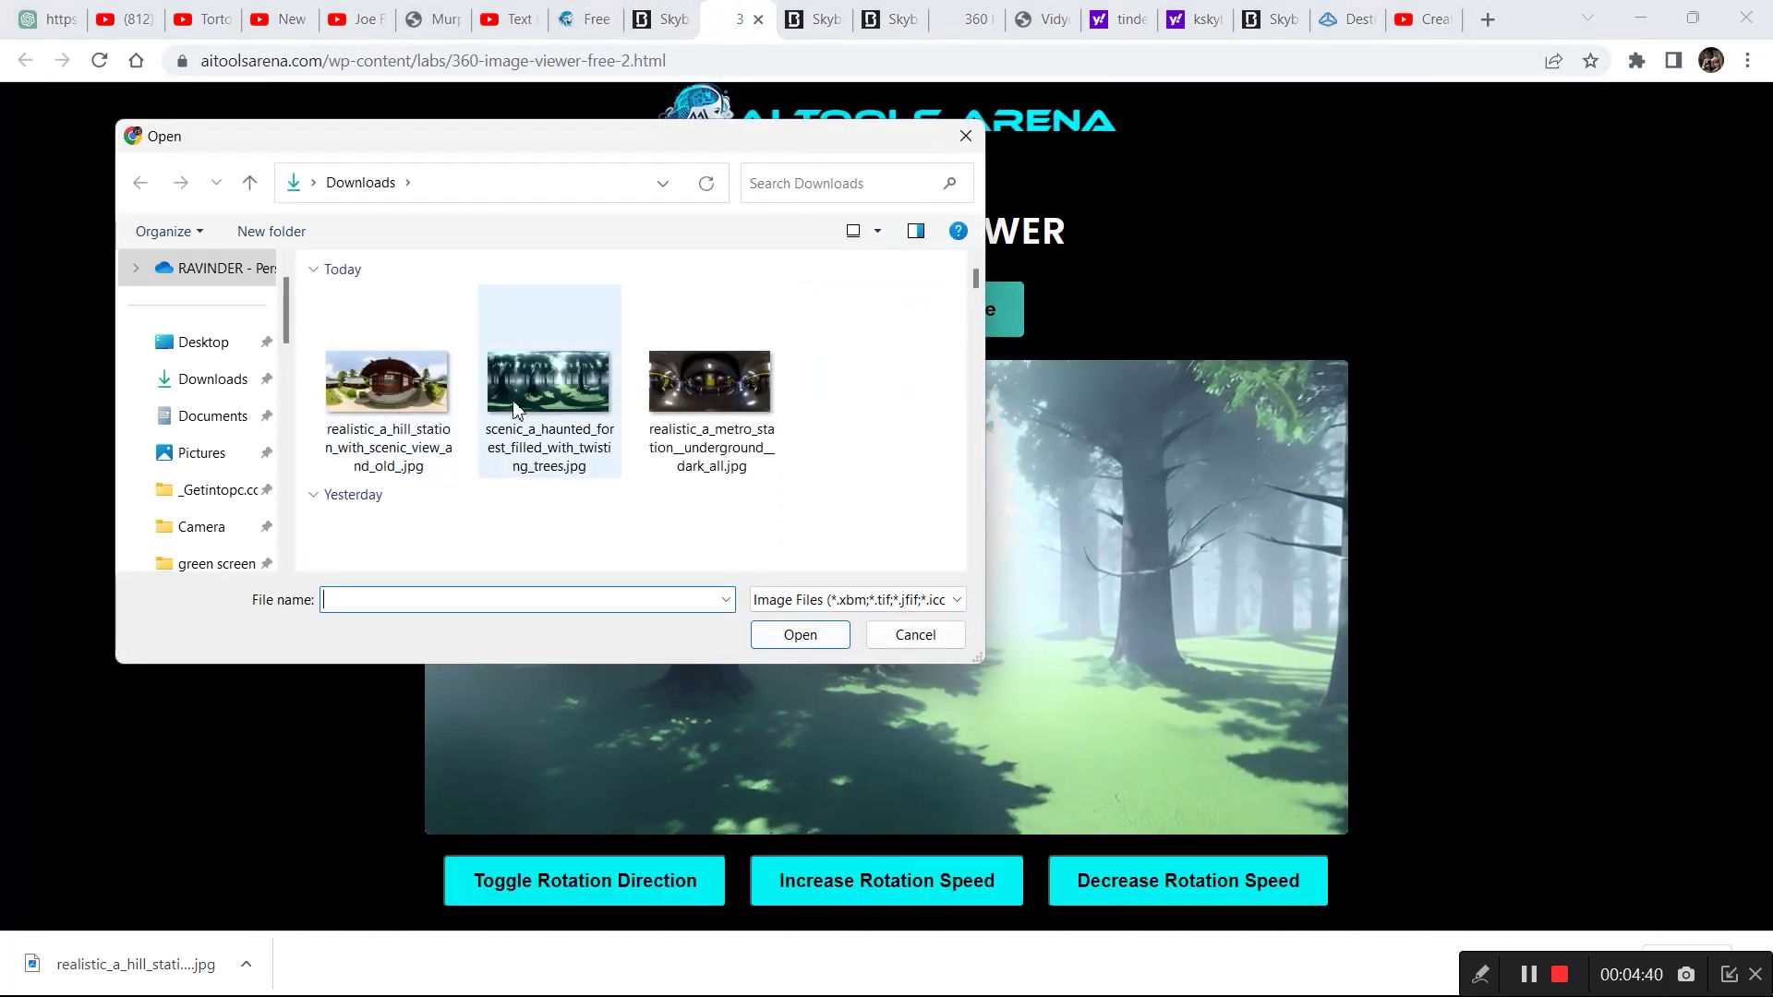
{"action": "double_click", "coordinate": [348, 392]}
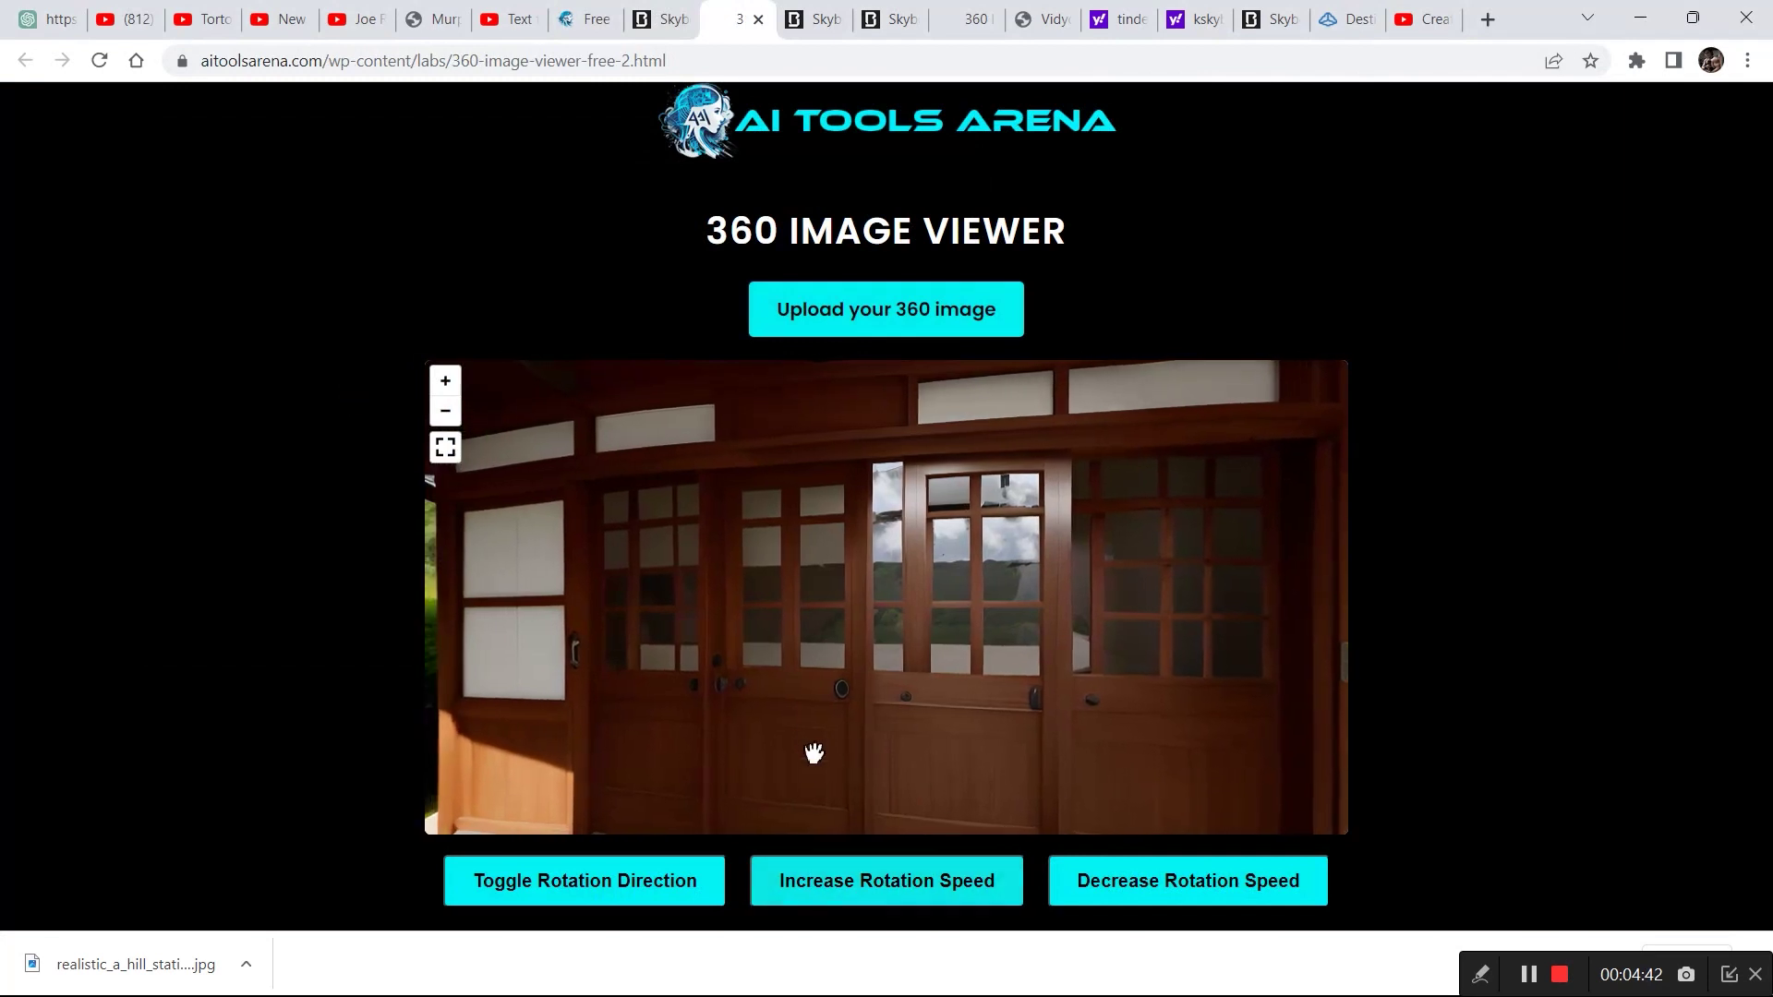
{"action": "left_click", "coordinate": [876, 882]}
{"action": "left_click", "coordinate": [877, 887]}
{"action": "left_click", "coordinate": [877, 886]}
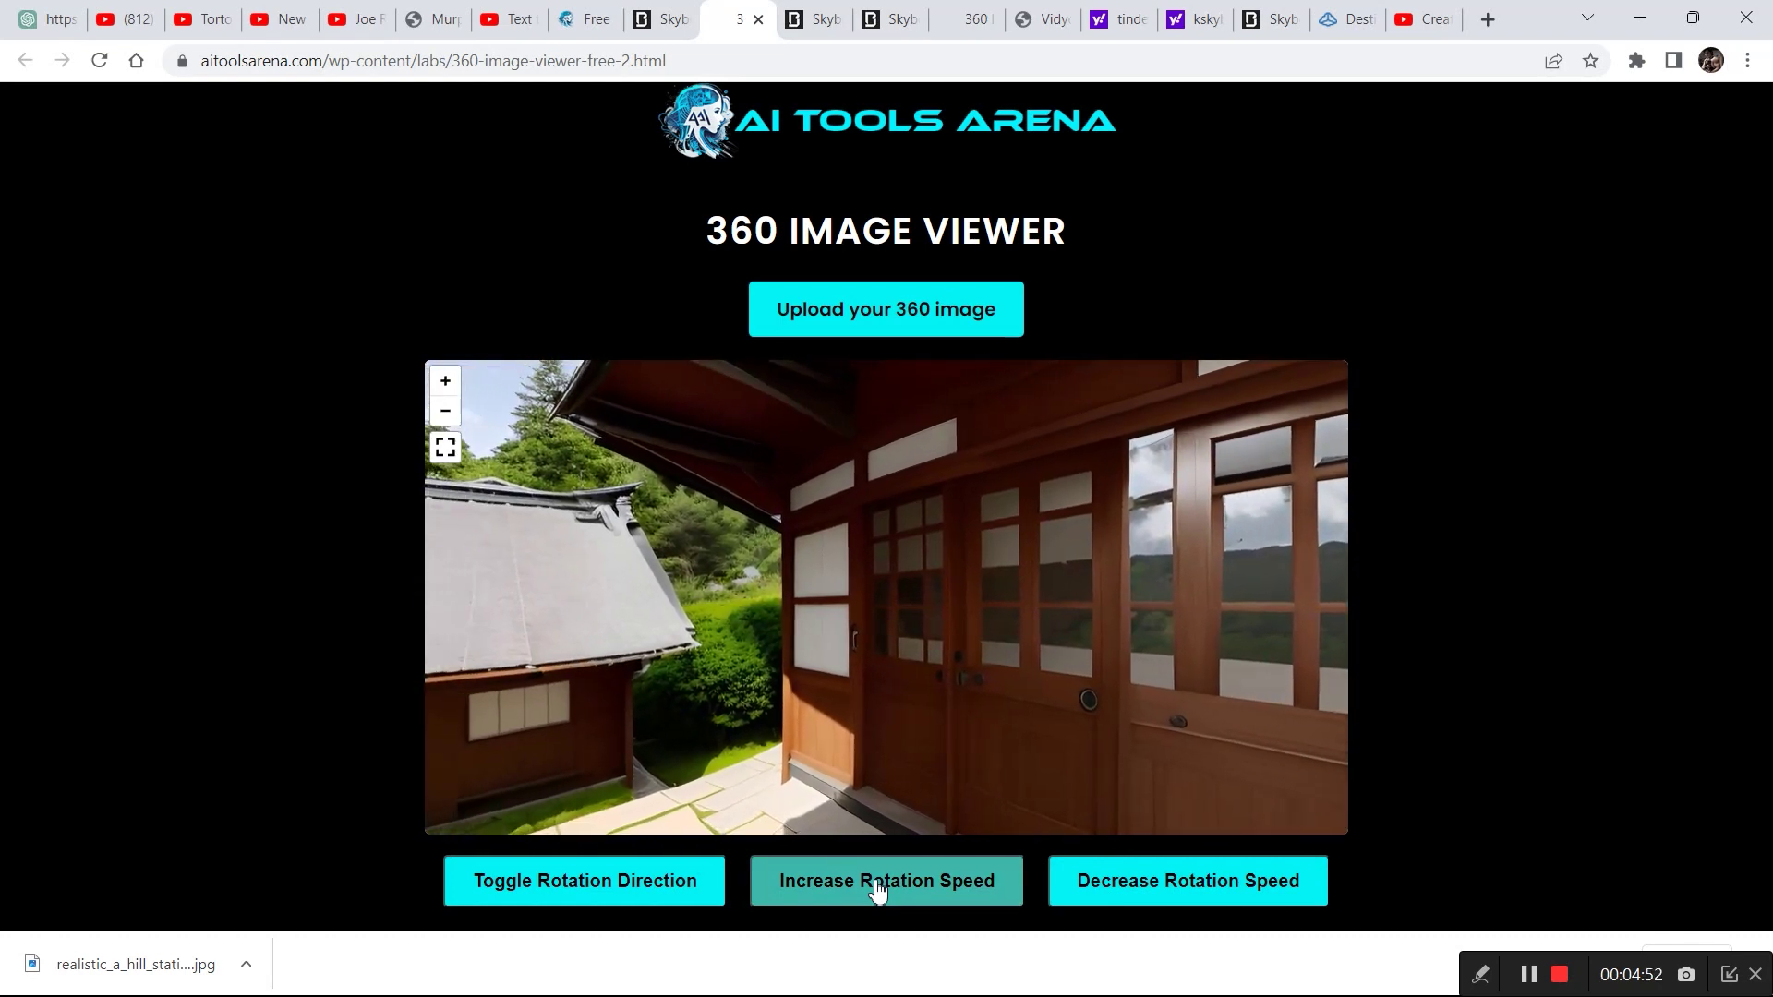
{"action": "left_click_drag", "start_coordinate": [653, 681], "coordinate": [942, 712]}
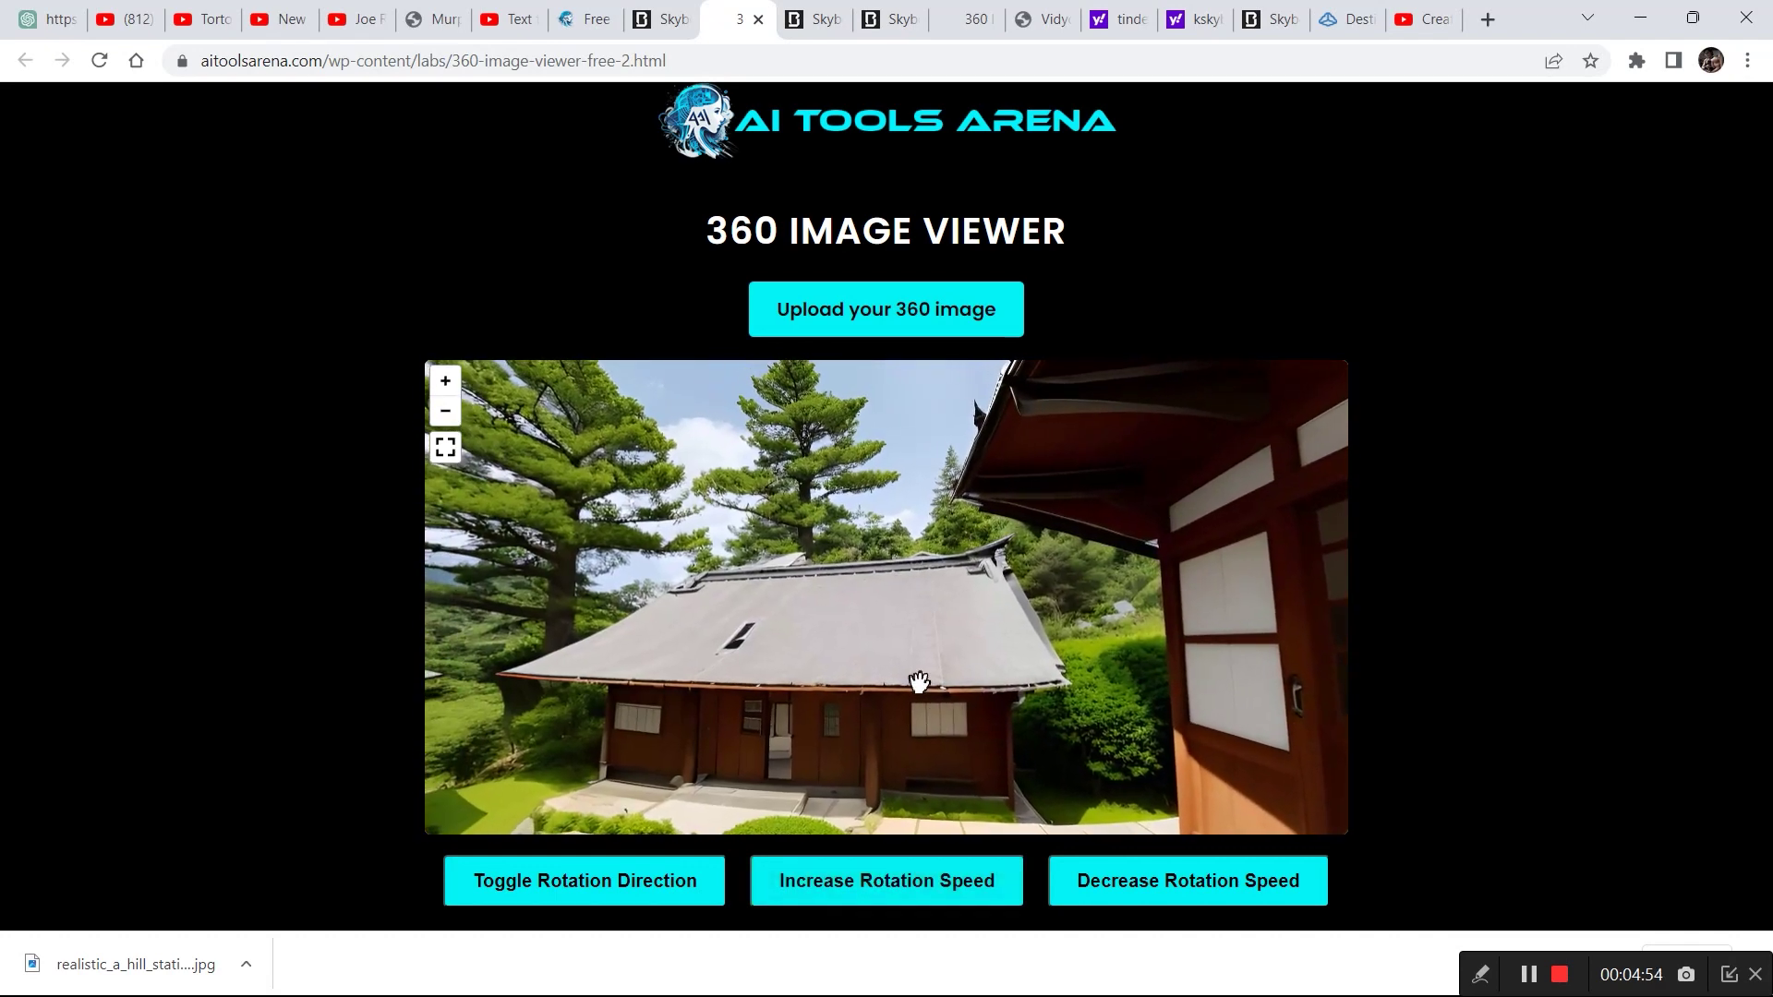
{"action": "left_click_drag", "start_coordinate": [790, 655], "coordinate": [735, 624]}
{"action": "left_click", "coordinate": [864, 880]}
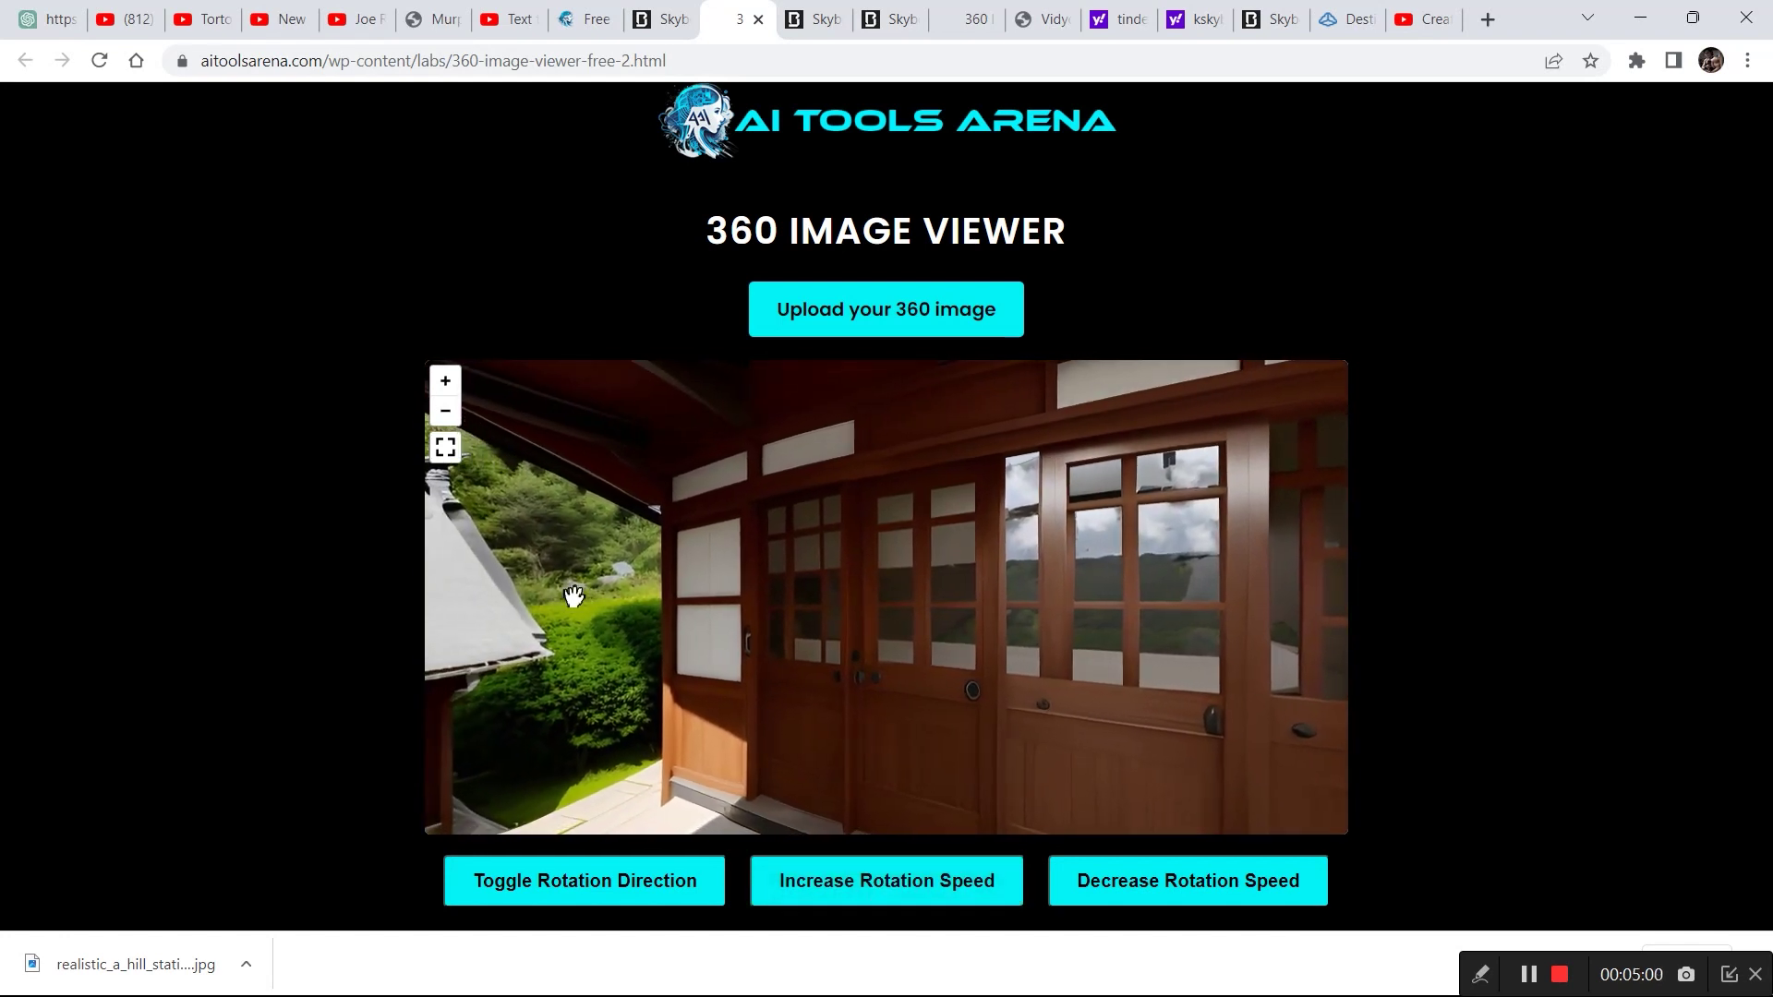
{"action": "left_click", "coordinate": [446, 451]}
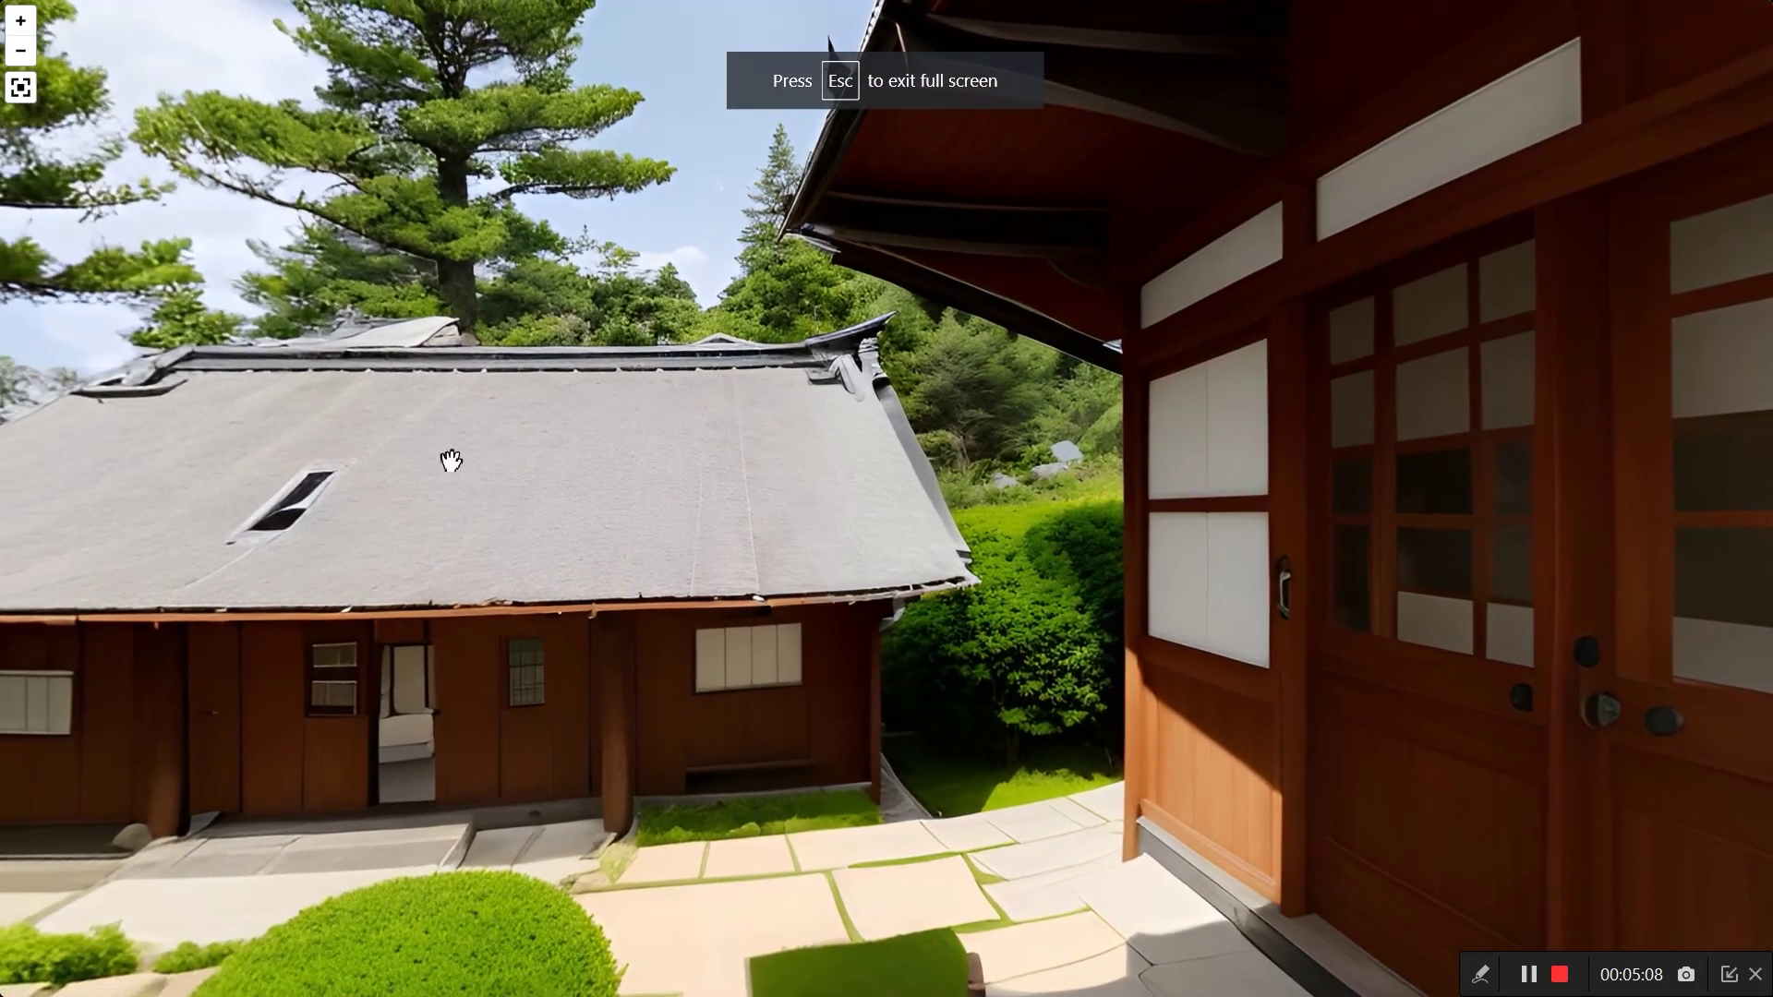